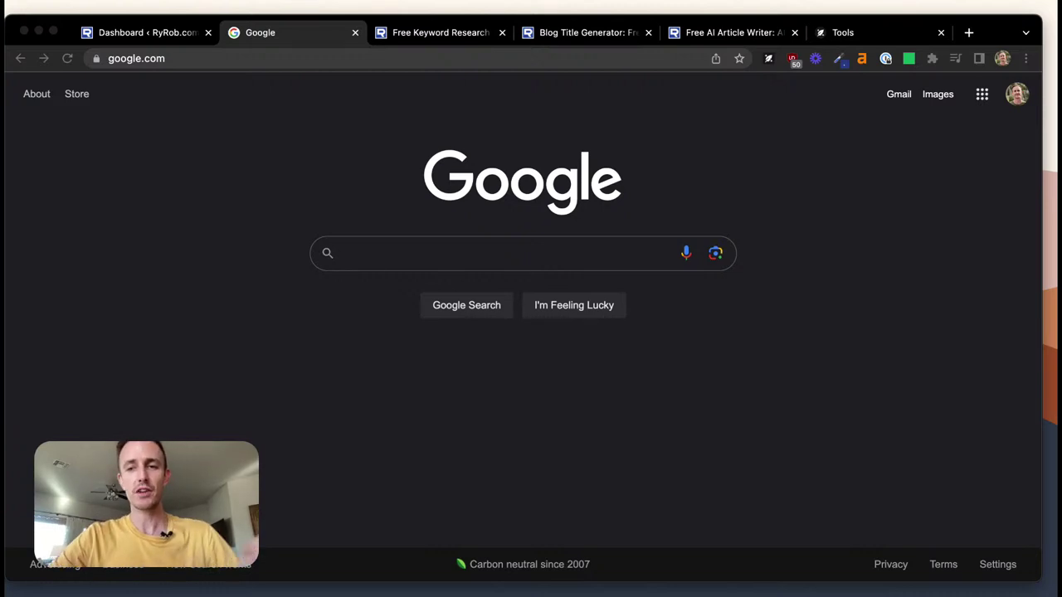
Google 'ryrob keyword tool' and scroll down to the ryrob.com keyword-tool result
left_click(342, 504)
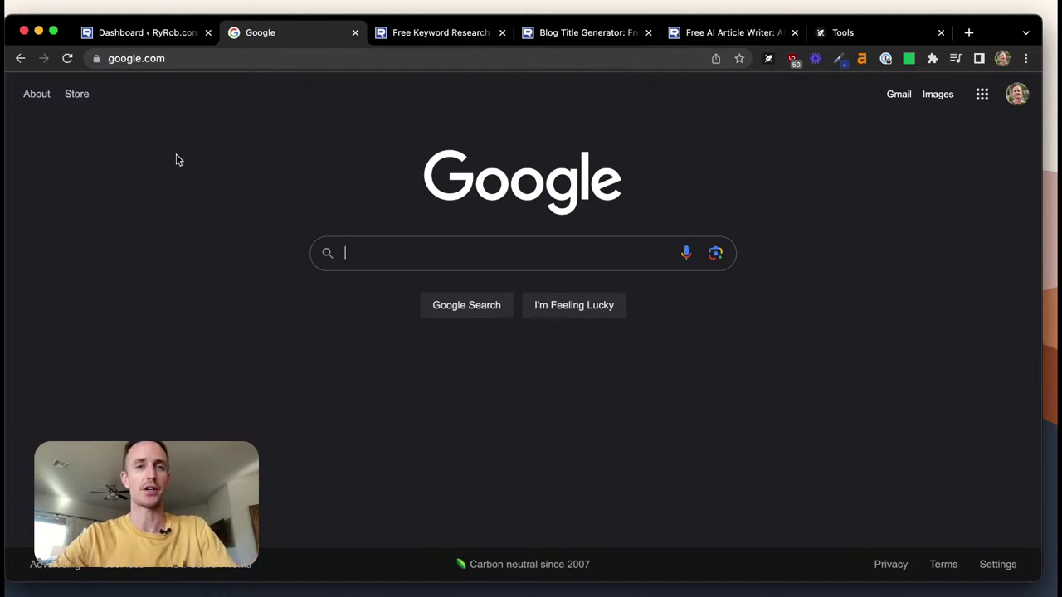
left_click(389, 257)
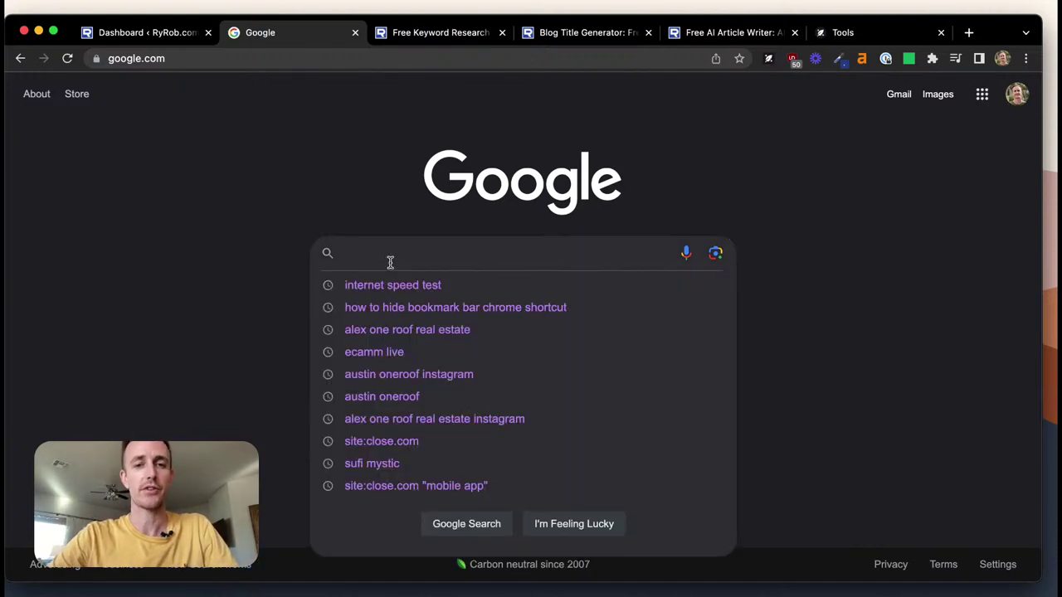
type("ry")
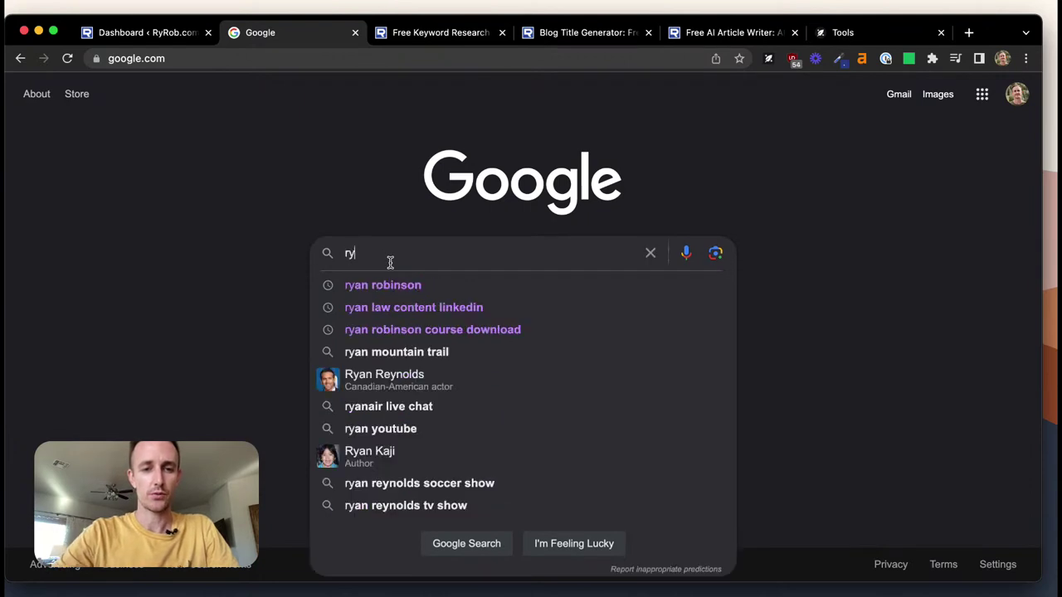
type("rob keyword tool")
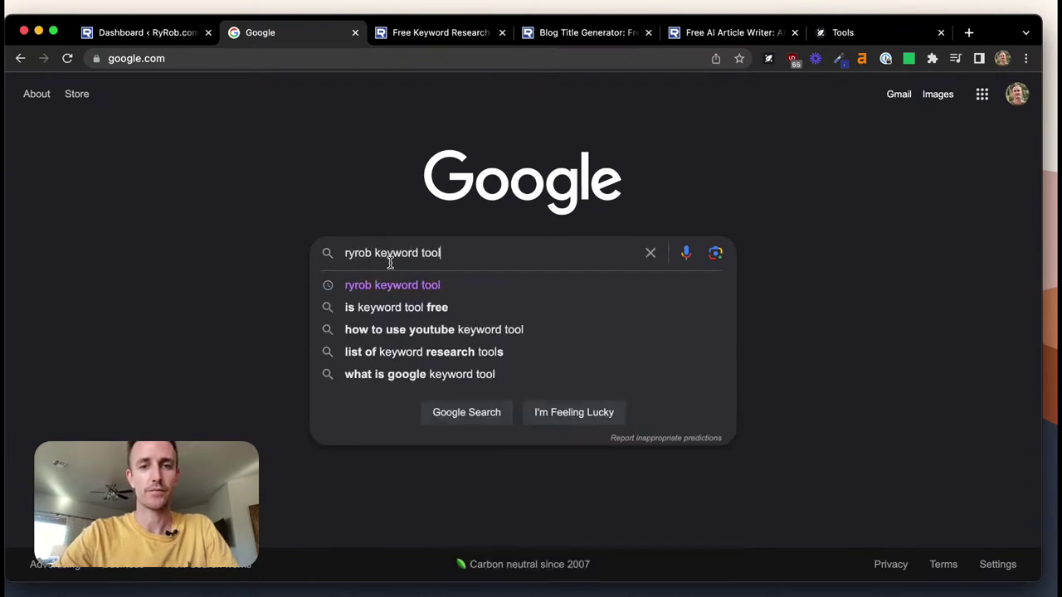
key("Return")
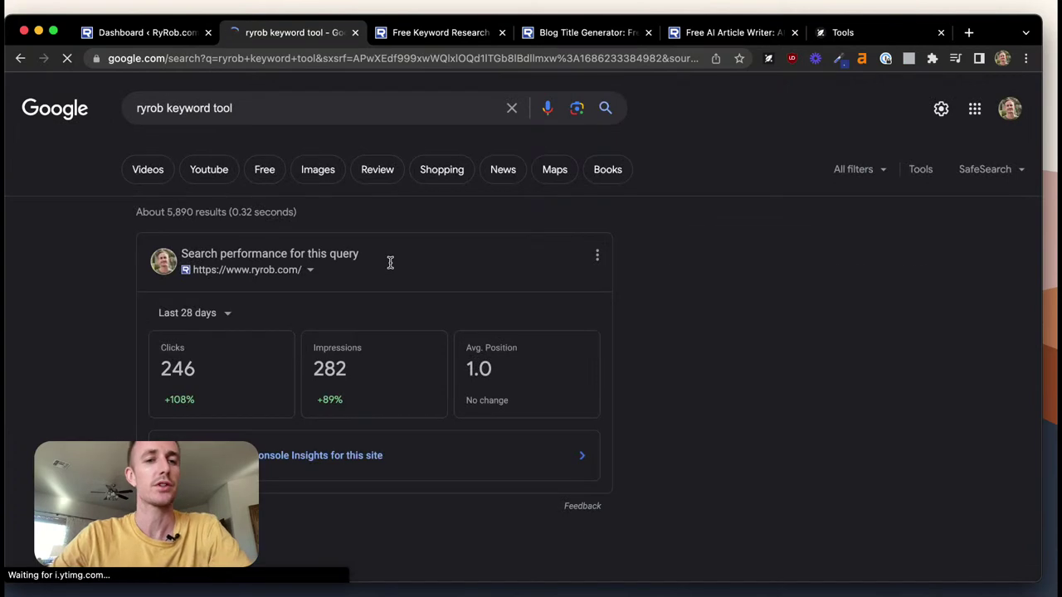
scroll(100, 306, "down", 2)
scroll(99, 305, "down", 3)
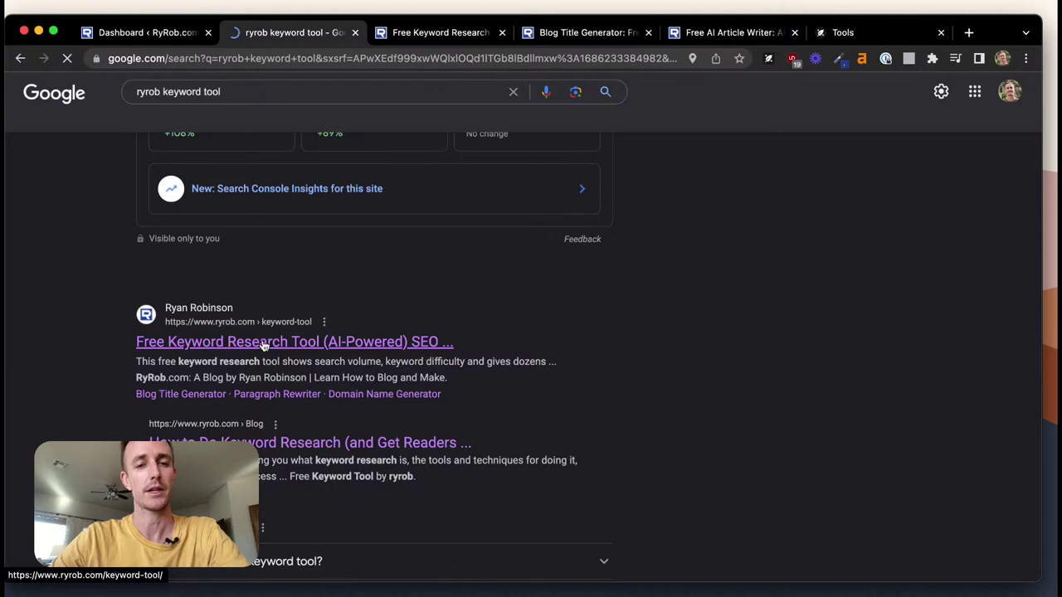
Switch to the Free Keyword Research tab and put the cursor in its keyword field
left_click(424, 33)
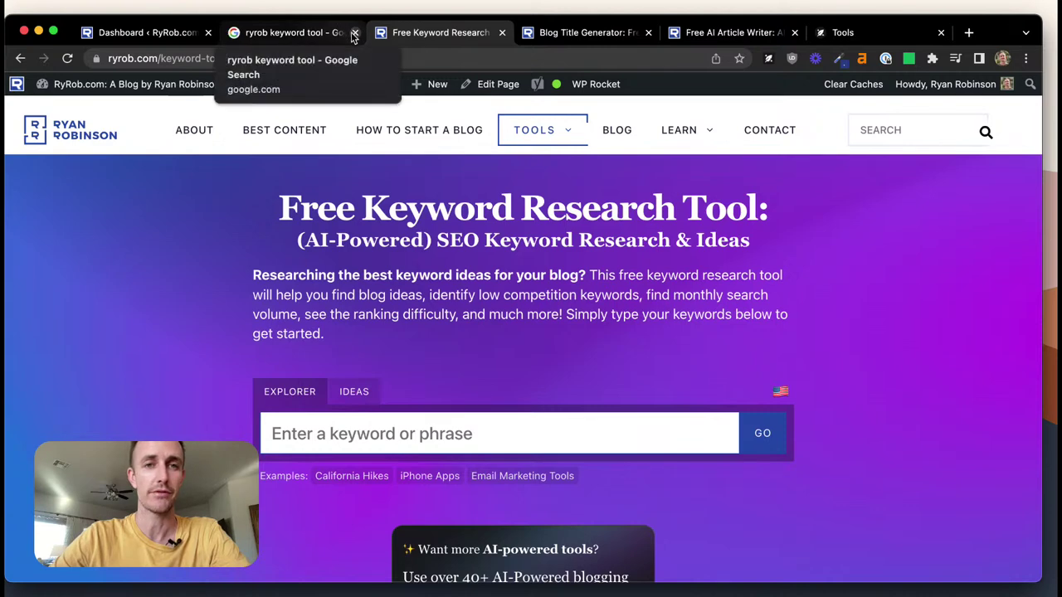
scroll(160, 332, "down", 3)
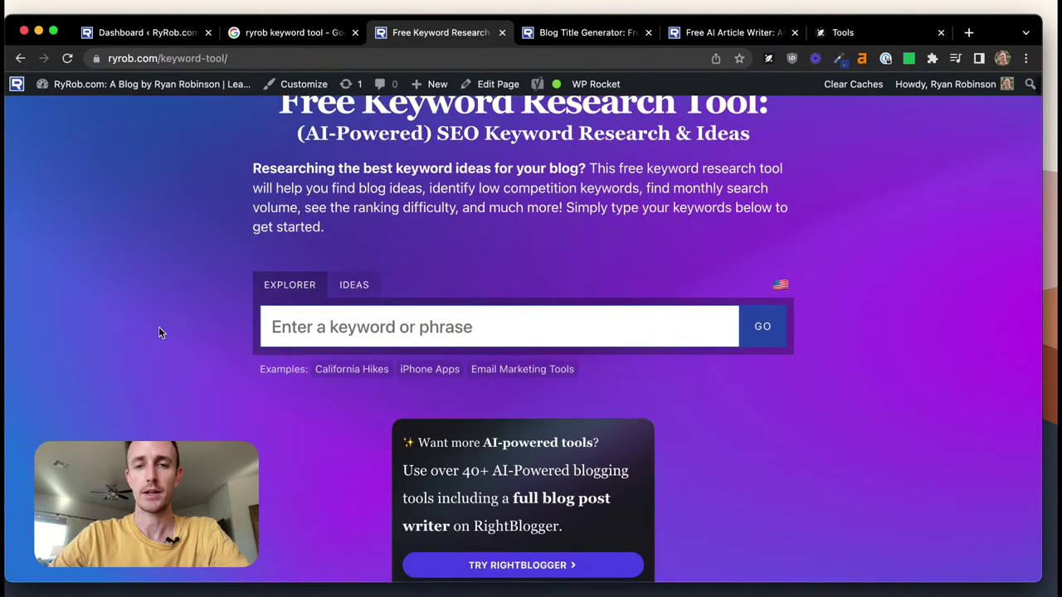
scroll(160, 331, "up", 3)
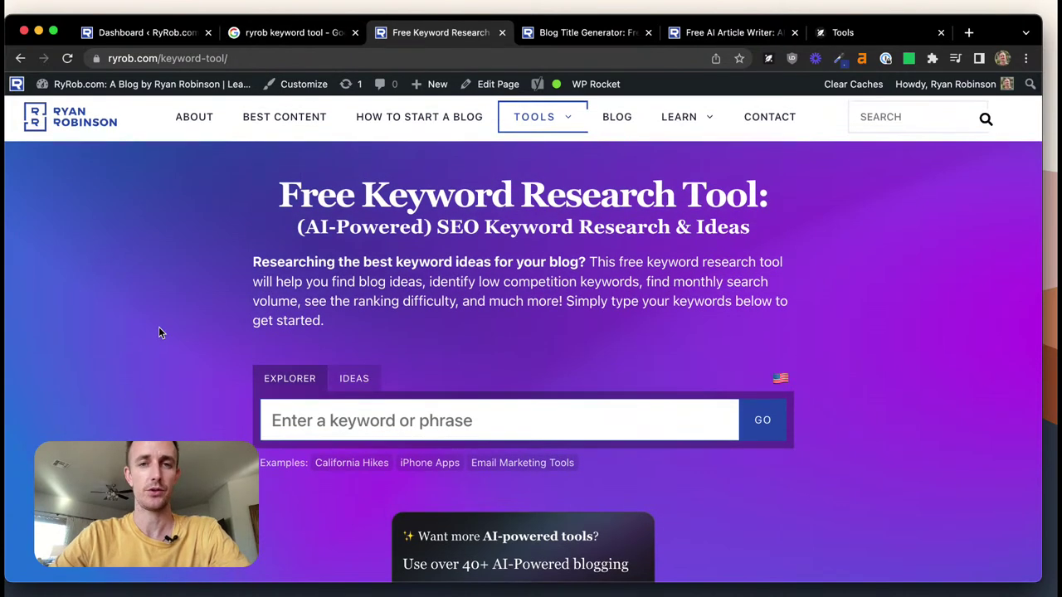
scroll(160, 333, "down", 2)
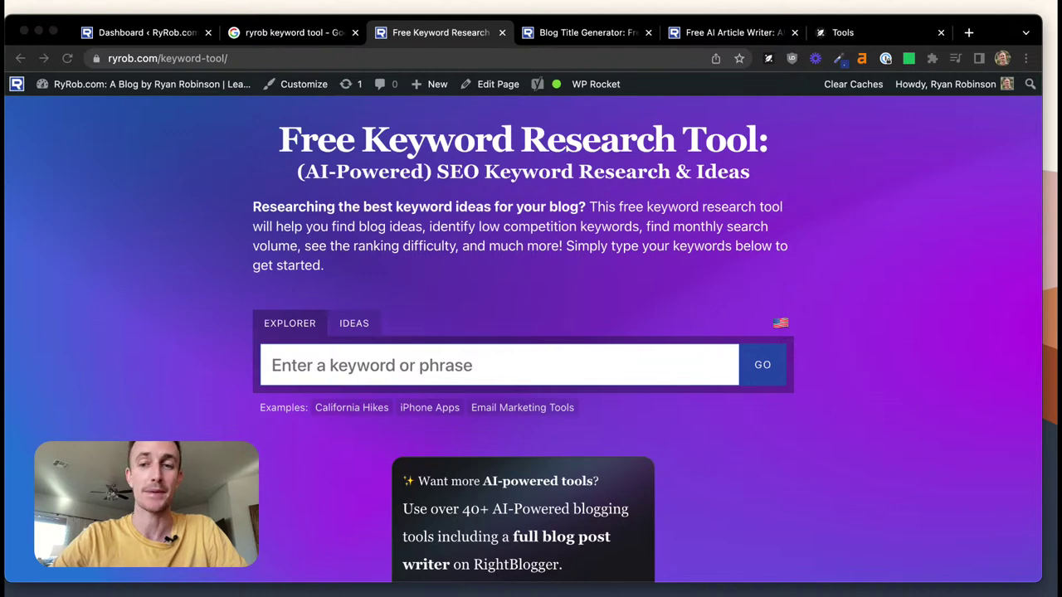
left_click(838, 500)
left_click(434, 368)
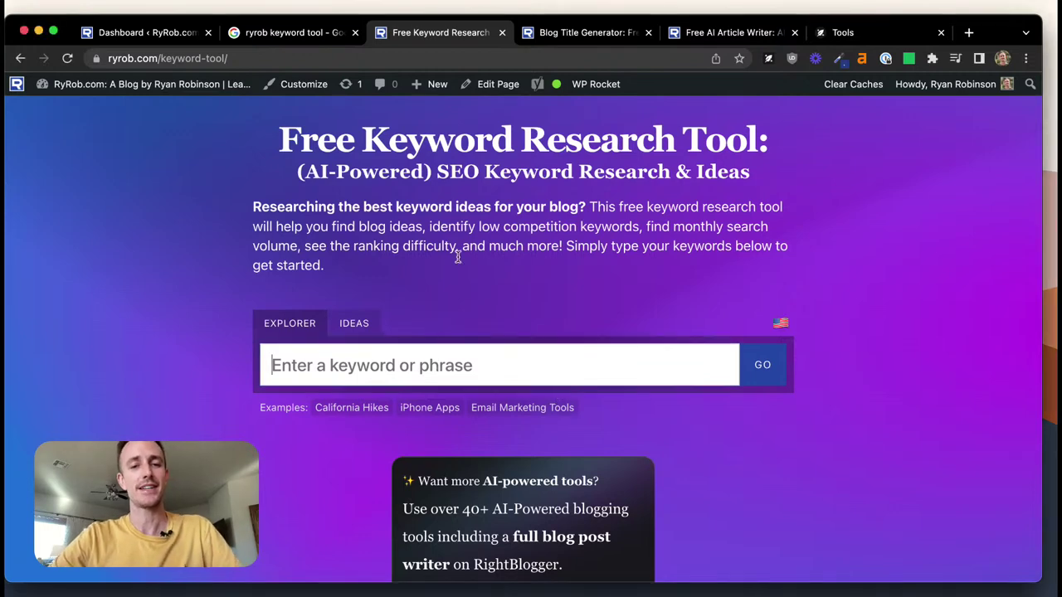
scroll(457, 255, "down", 2)
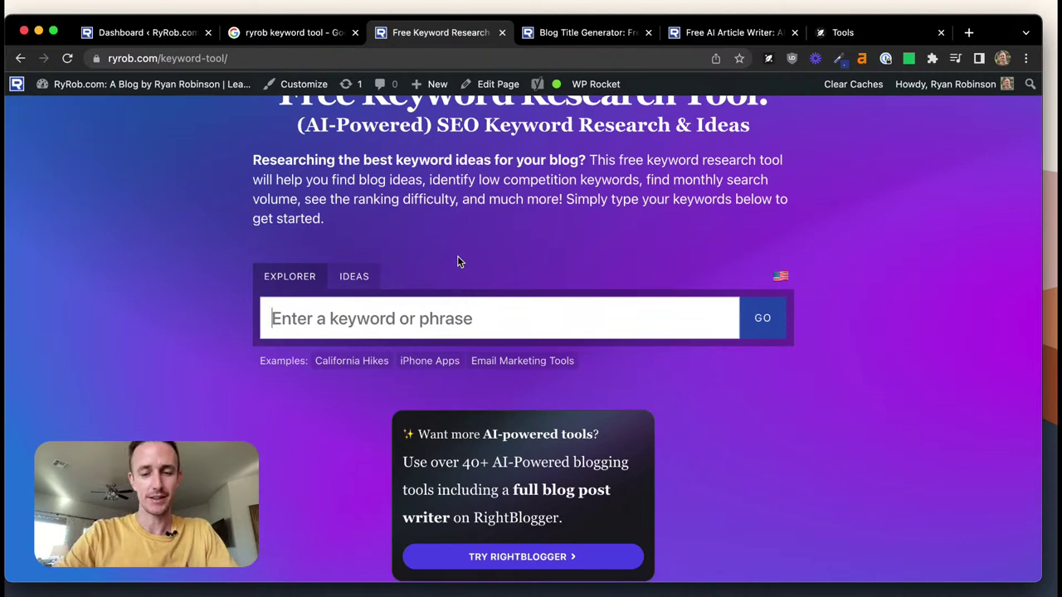
Enter 'joshua tree hikes' and browse its IDEAS groups like General Ideas, Are, Can, For, Near
type("joshua tree hikes")
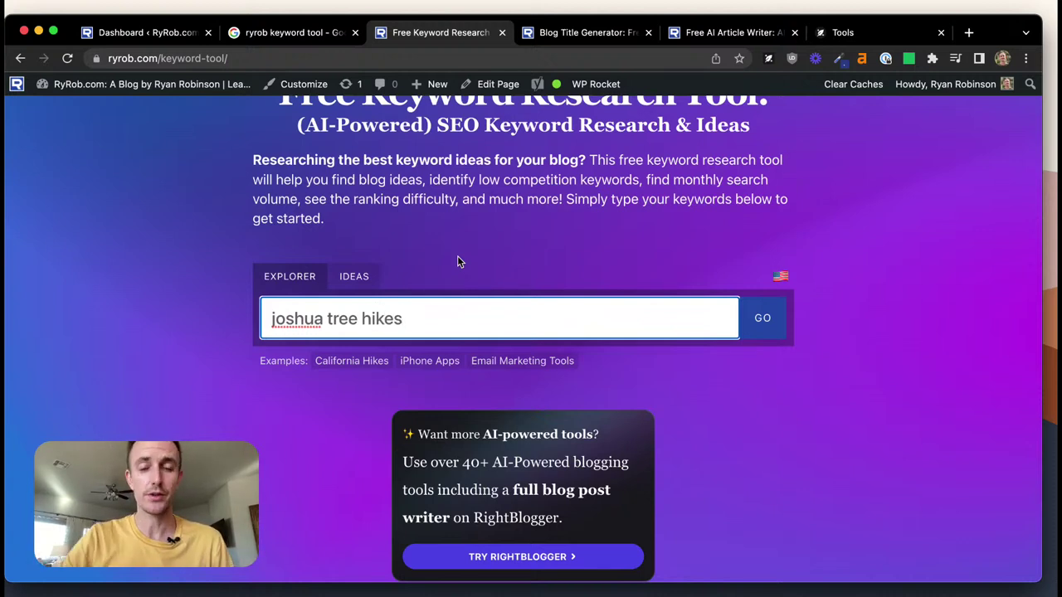
scroll(458, 258, "up", 3)
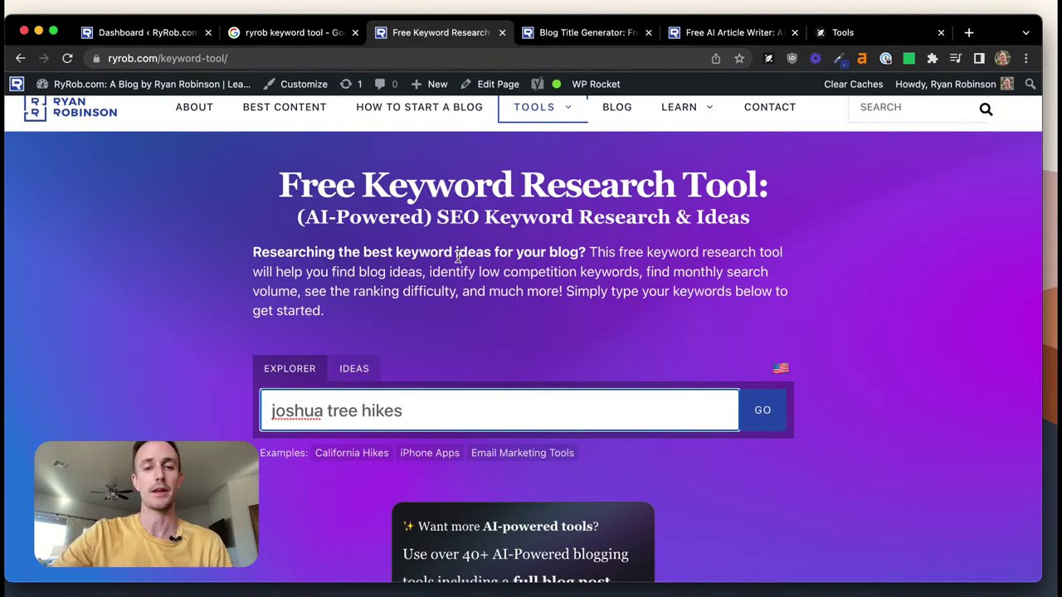
scroll(385, 291, "down", 3)
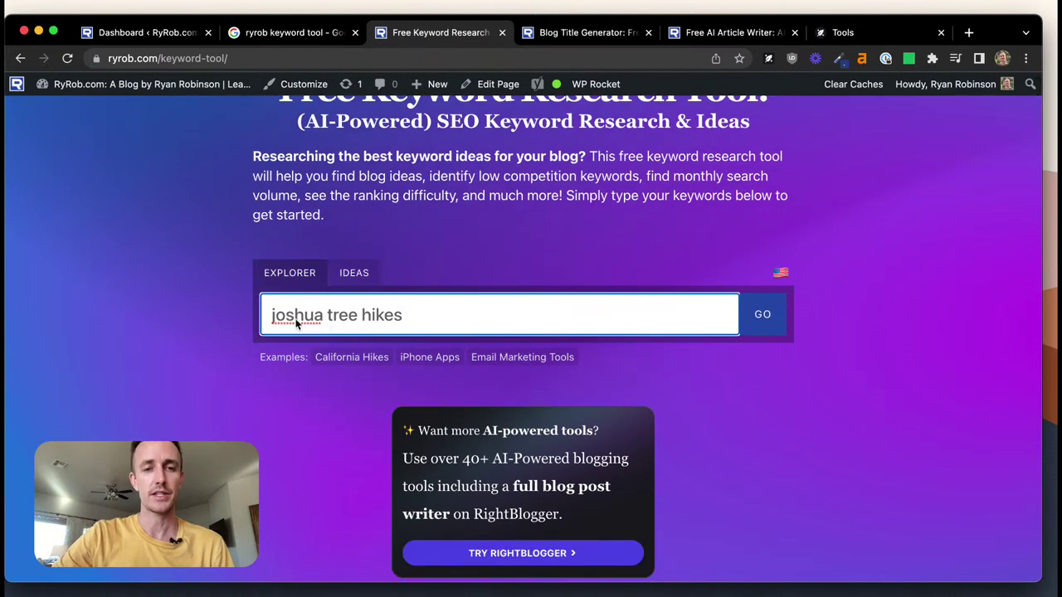
left_click(358, 284)
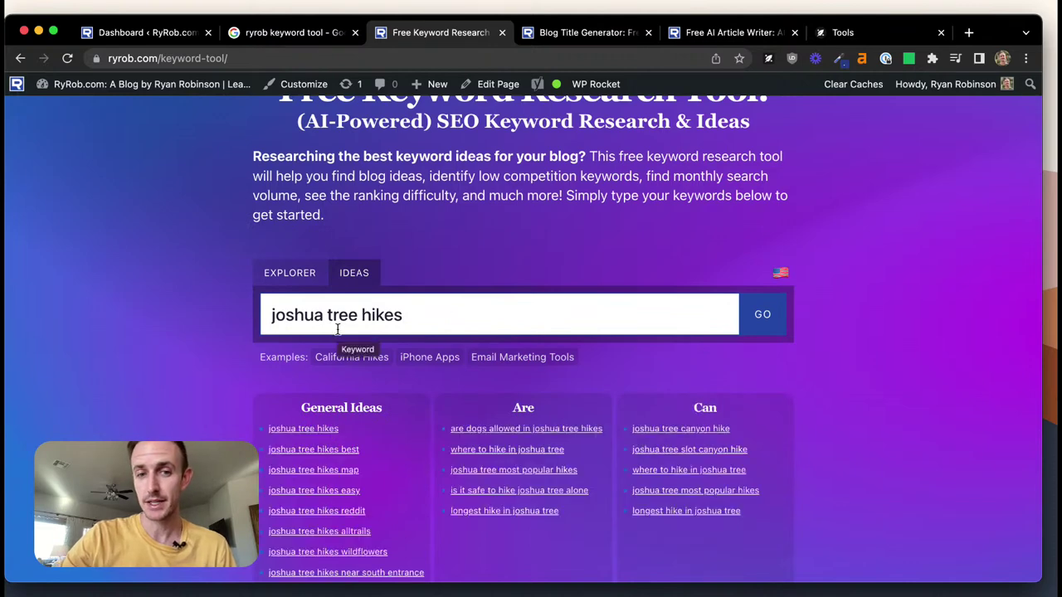
scroll(238, 378, "down", 5)
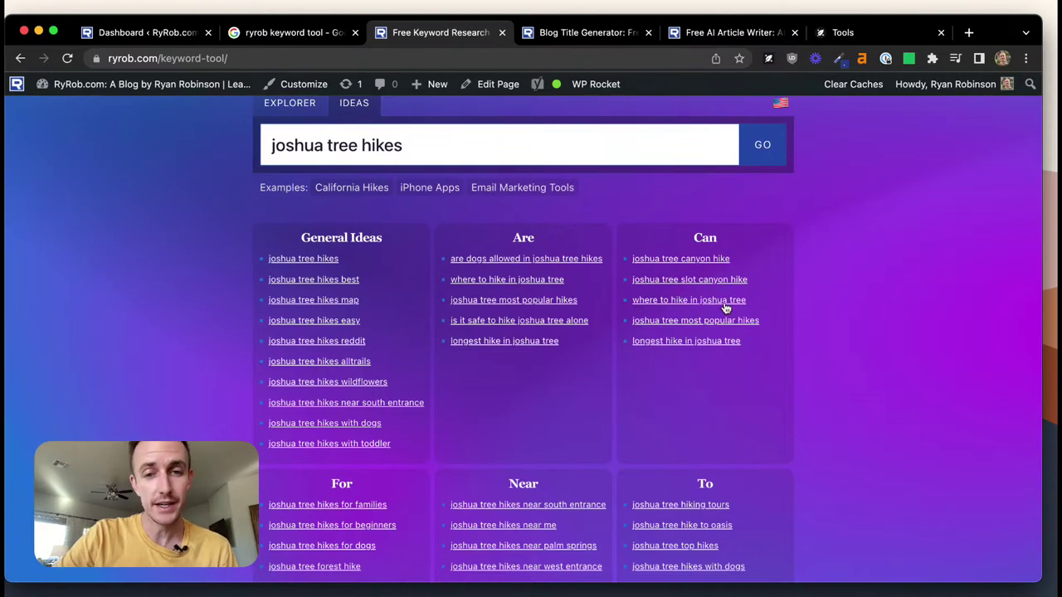
scroll(532, 316, "down", 5)
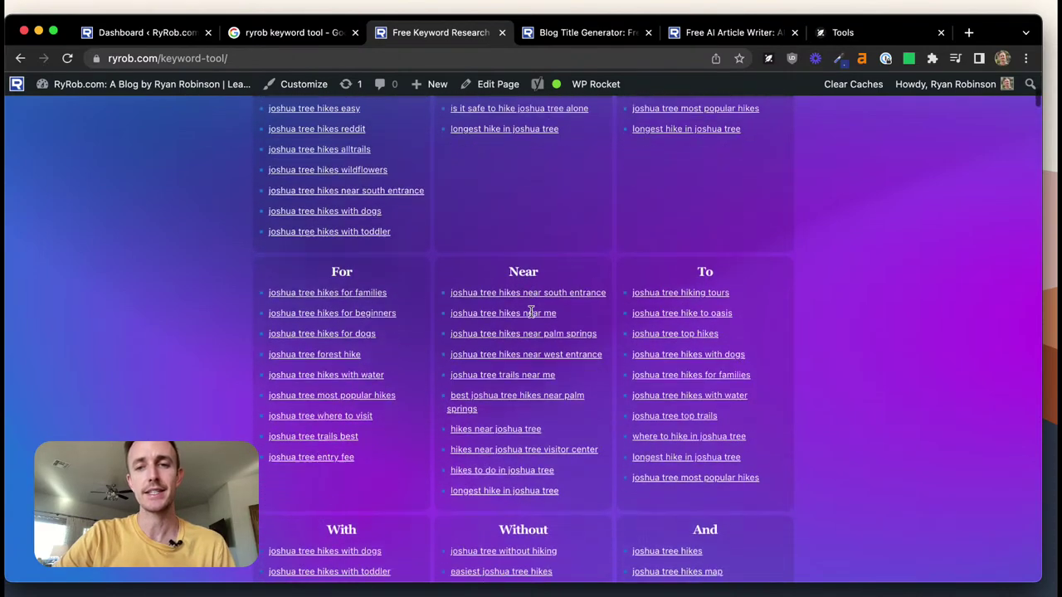
scroll(531, 312, "down", 2)
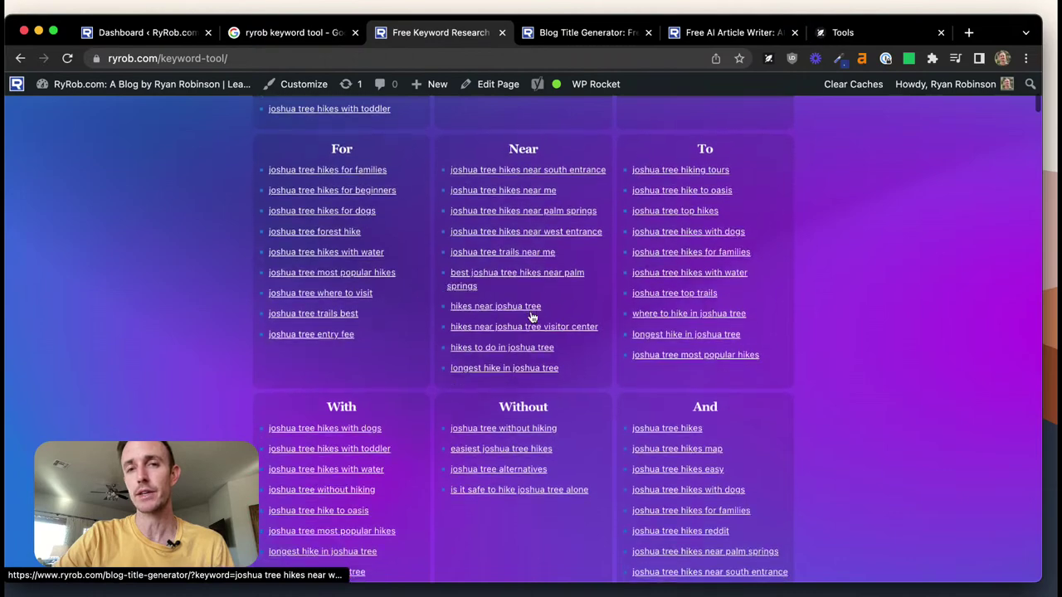
scroll(532, 317, "down", 1)
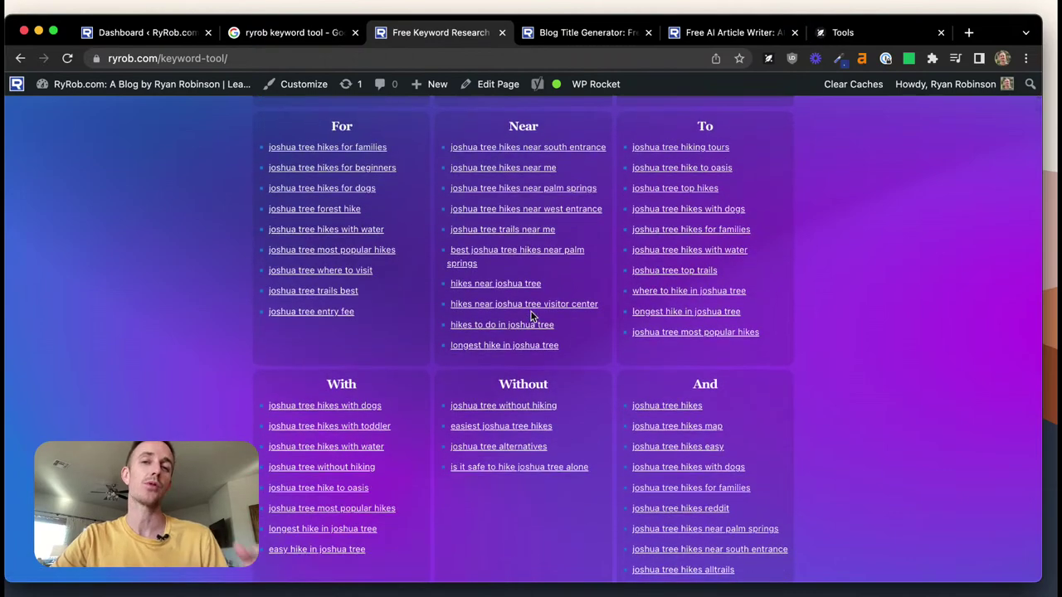
scroll(531, 316, "up", 10)
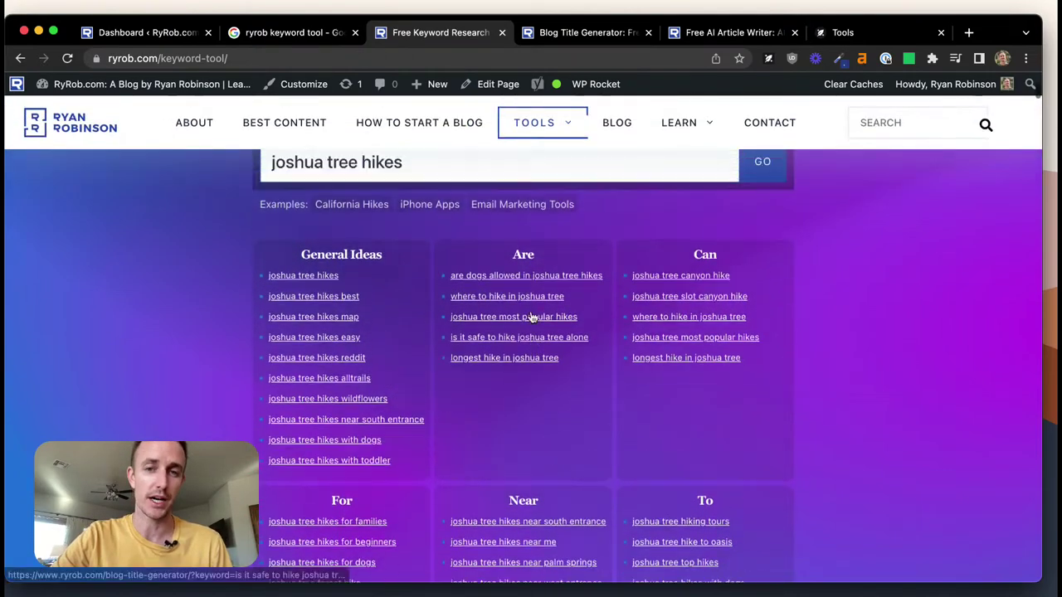
Open the EXPLORER view to see 'joshua tree hikes' variants at 5.4k volume, low difficulty
left_click(302, 232)
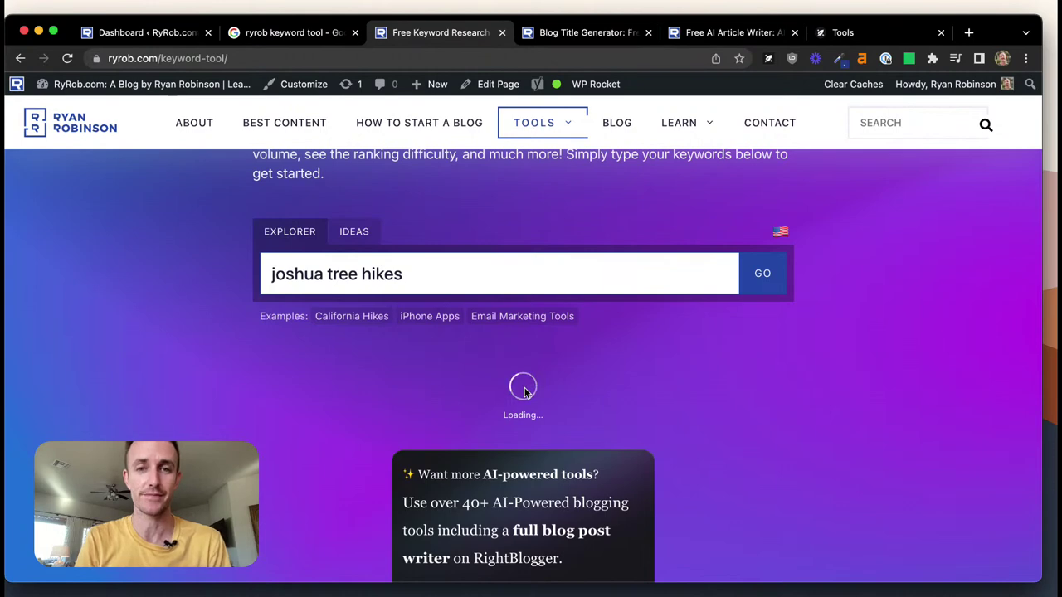
scroll(524, 391, "up", 2)
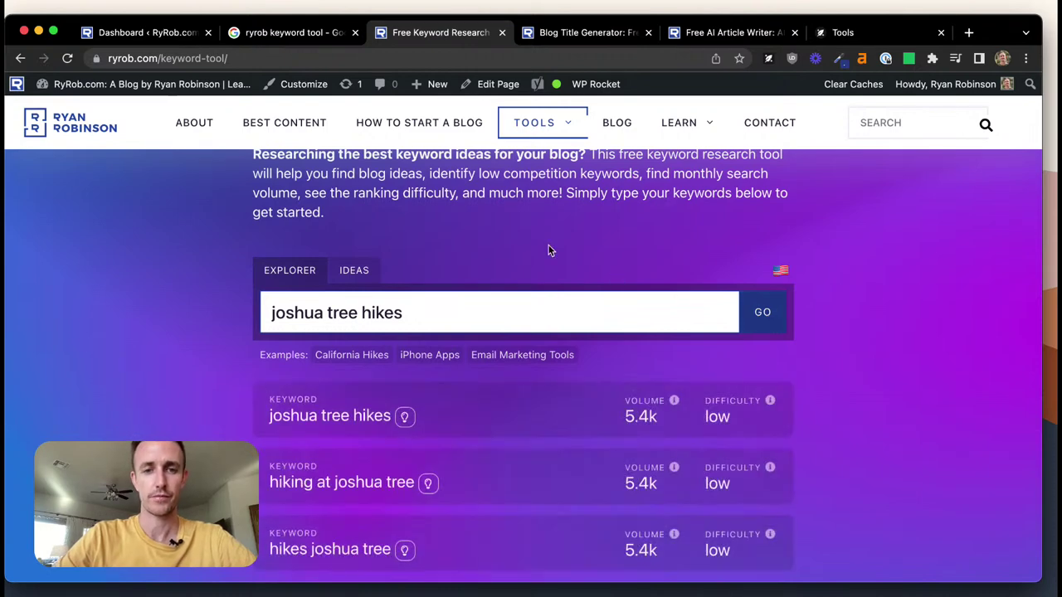
scroll(549, 249, "down", 3)
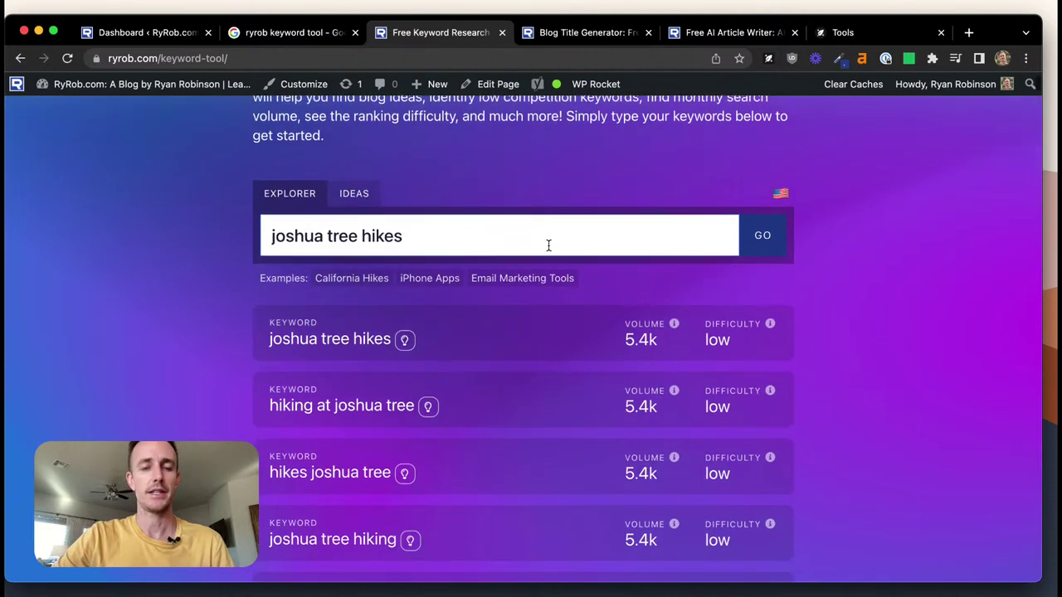
scroll(810, 274, "down", 3)
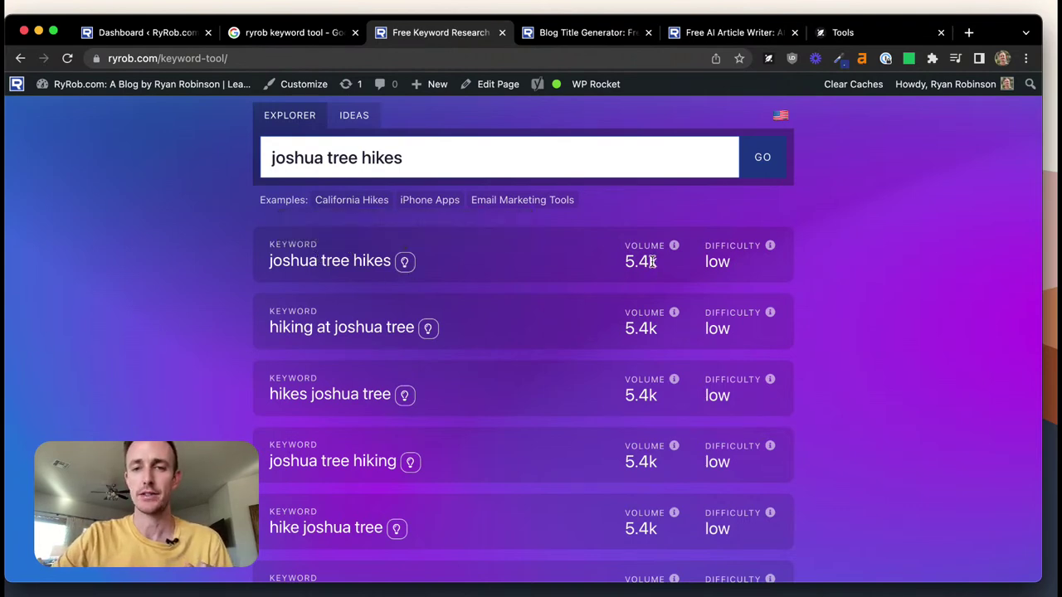
left_click_drag(655, 262, 624, 262)
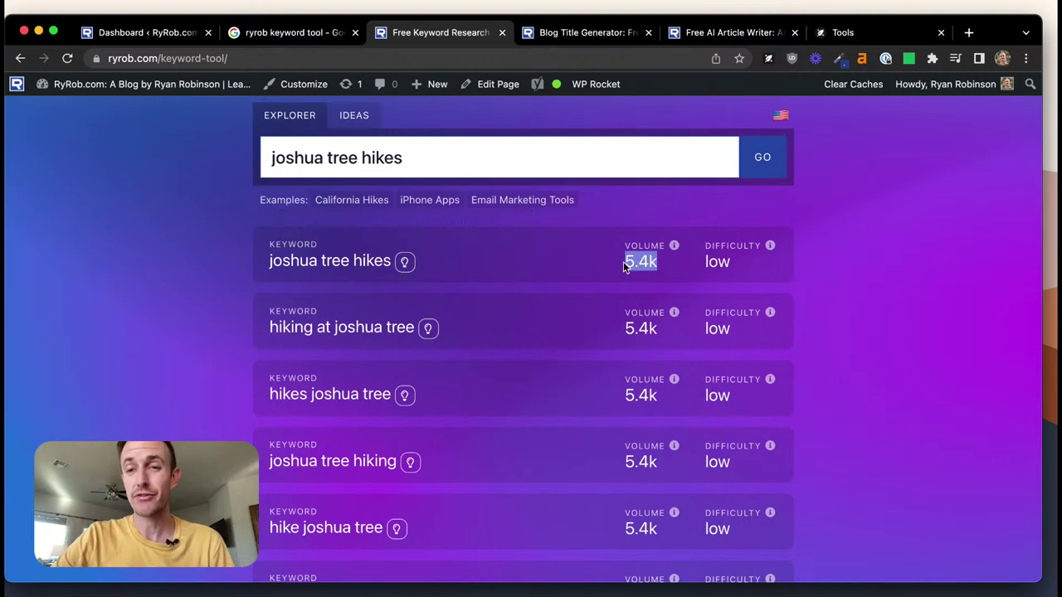
mouse_move(675, 246)
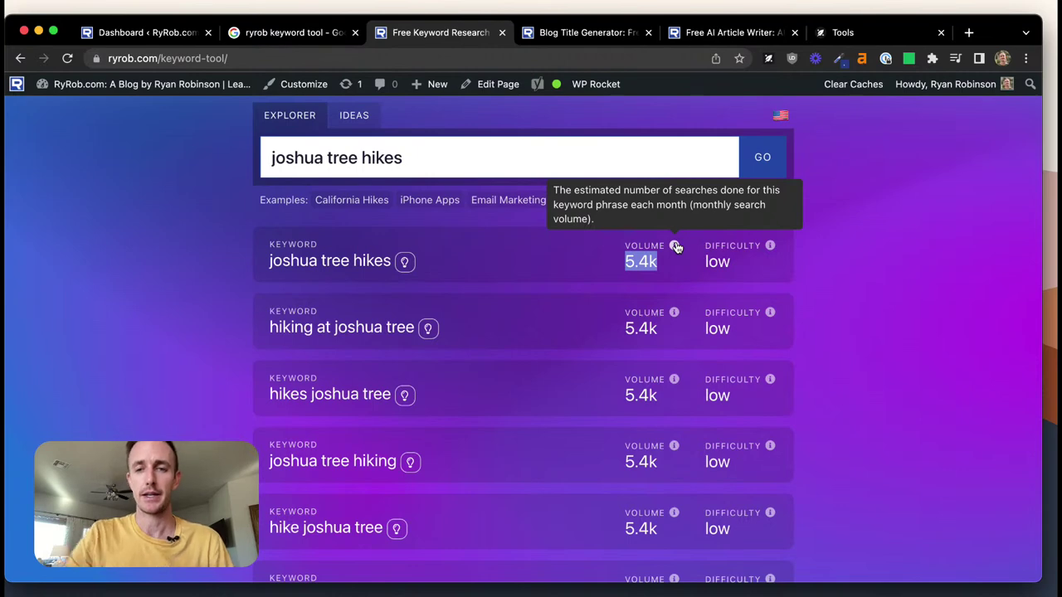
mouse_move(771, 249)
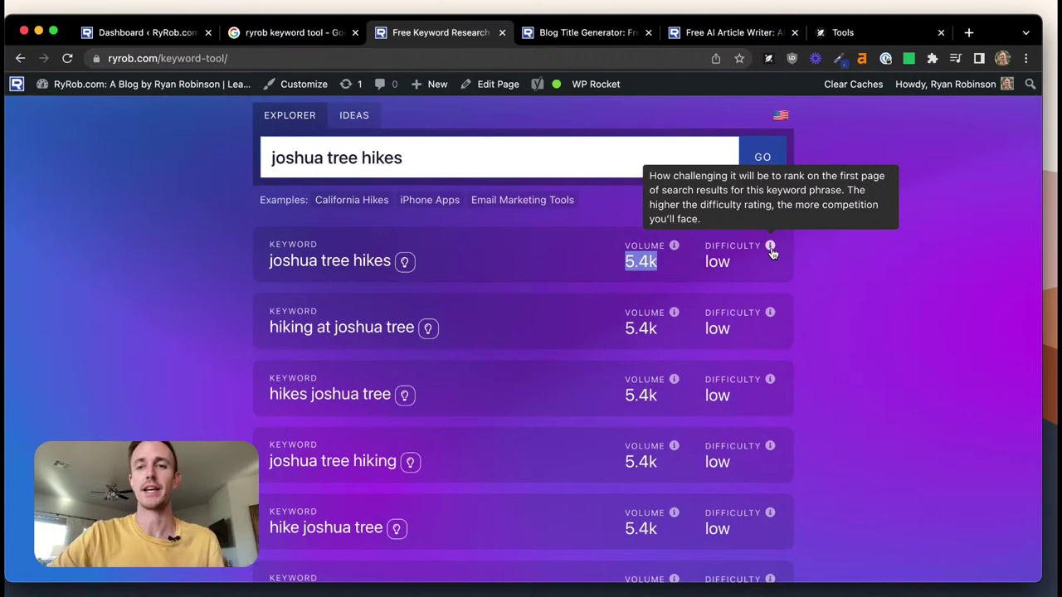
left_click(824, 269)
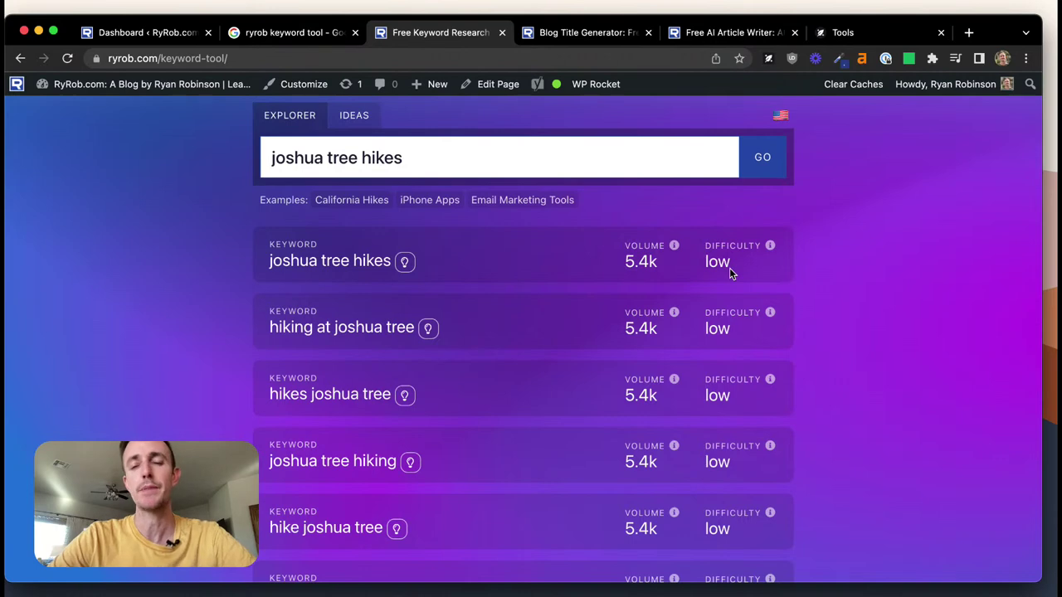
Scroll the related keywords and highlight the 5.4k volume of 'hike joshua tree'
scroll(813, 266, "down", 2)
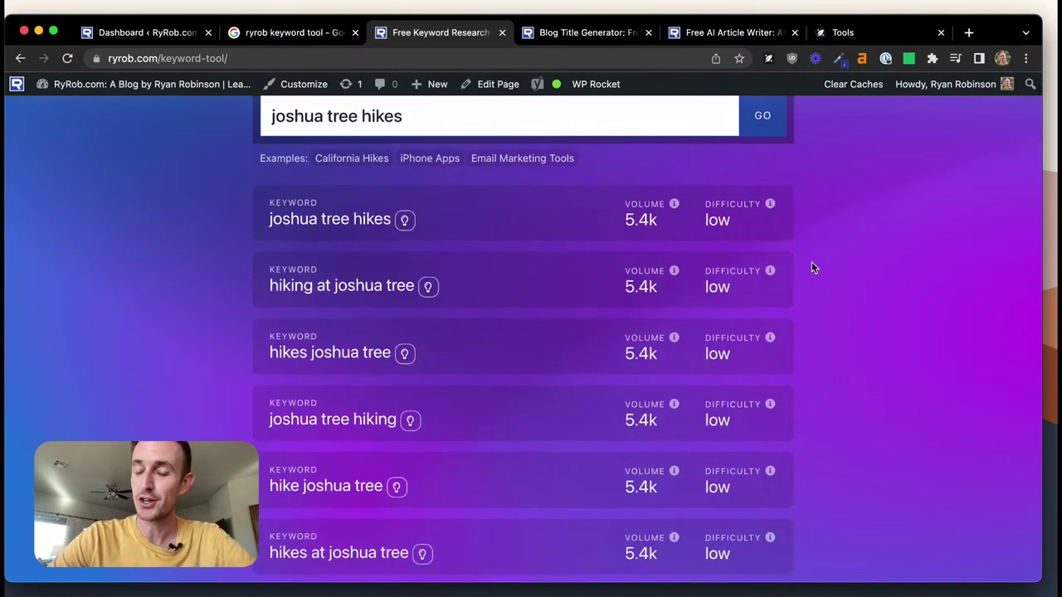
scroll(826, 233, "down", 2)
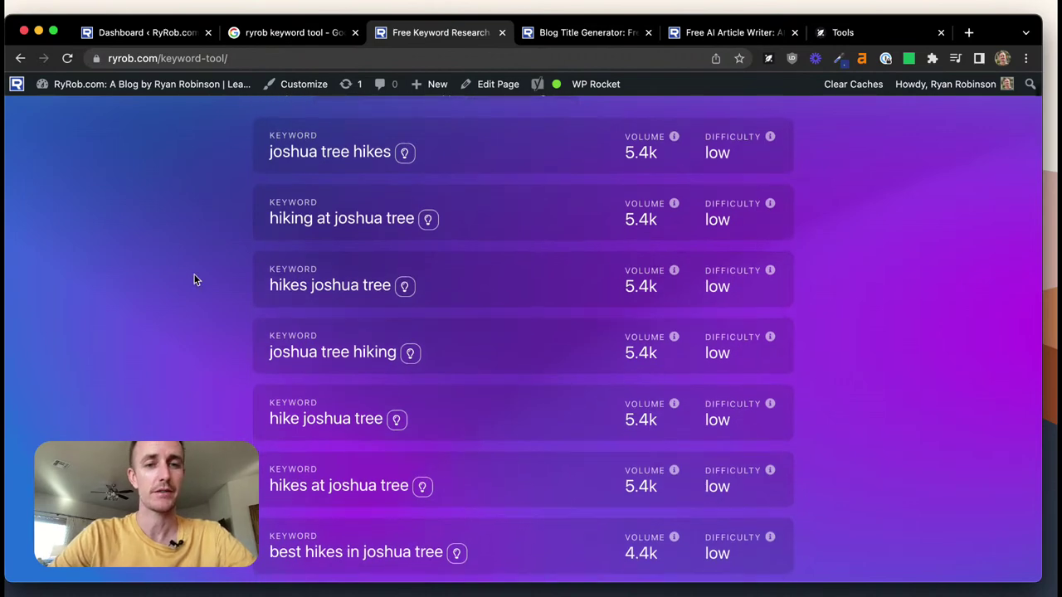
scroll(194, 274, "down", 3)
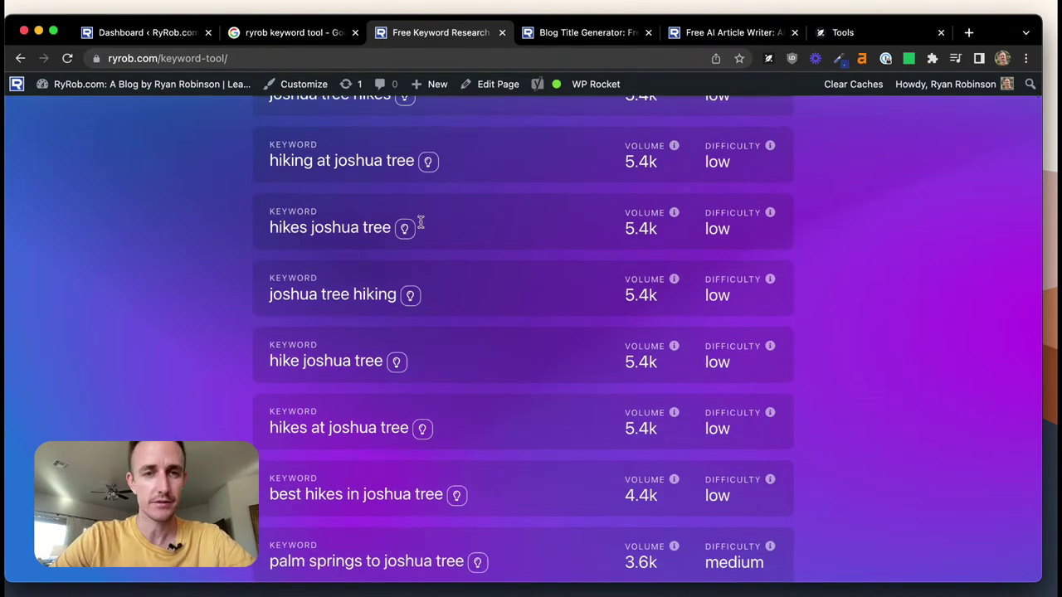
scroll(362, 184, "up", 5)
scroll(398, 244, "down", 3)
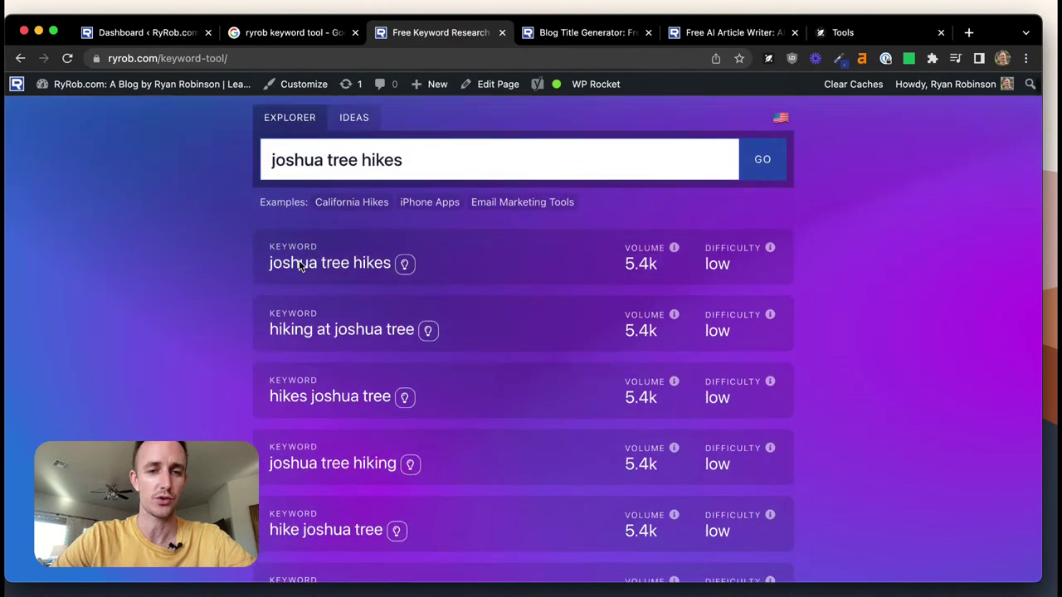
scroll(228, 288, "down", 5)
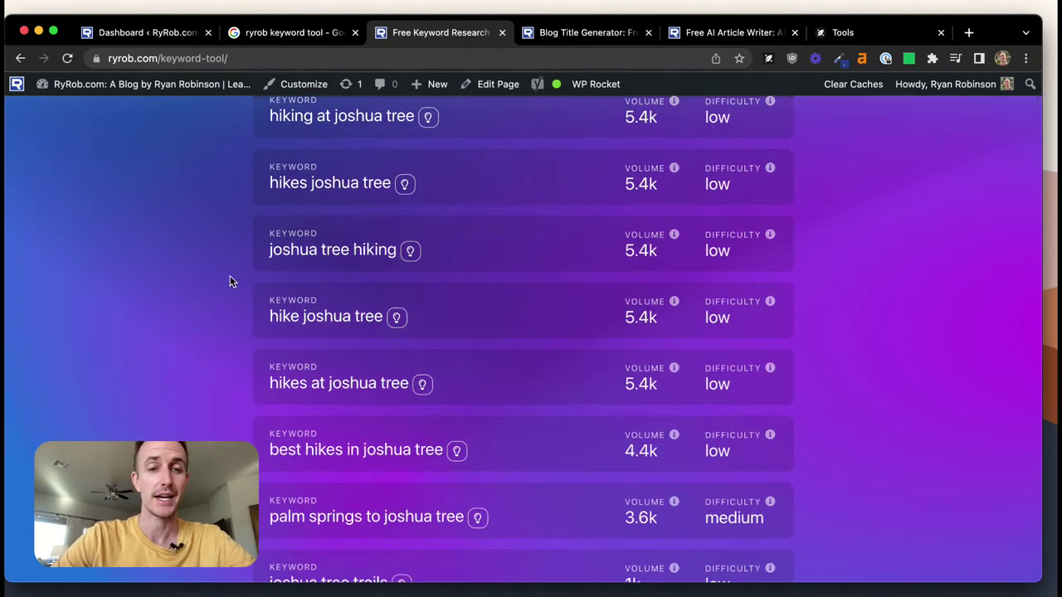
scroll(229, 281, "down", 1)
left_click_drag(662, 282, 624, 282)
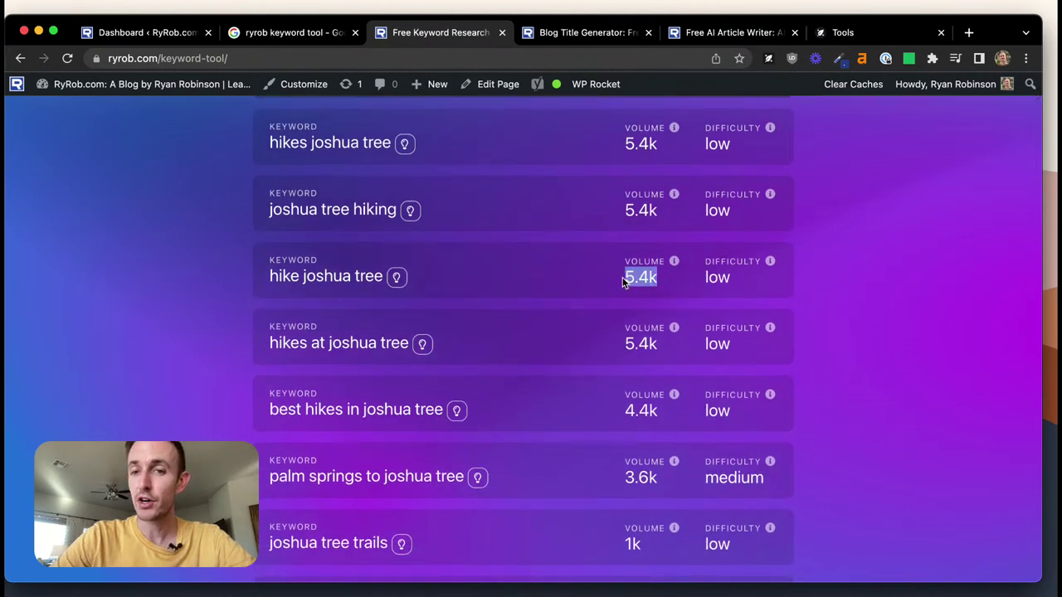
left_click(833, 270)
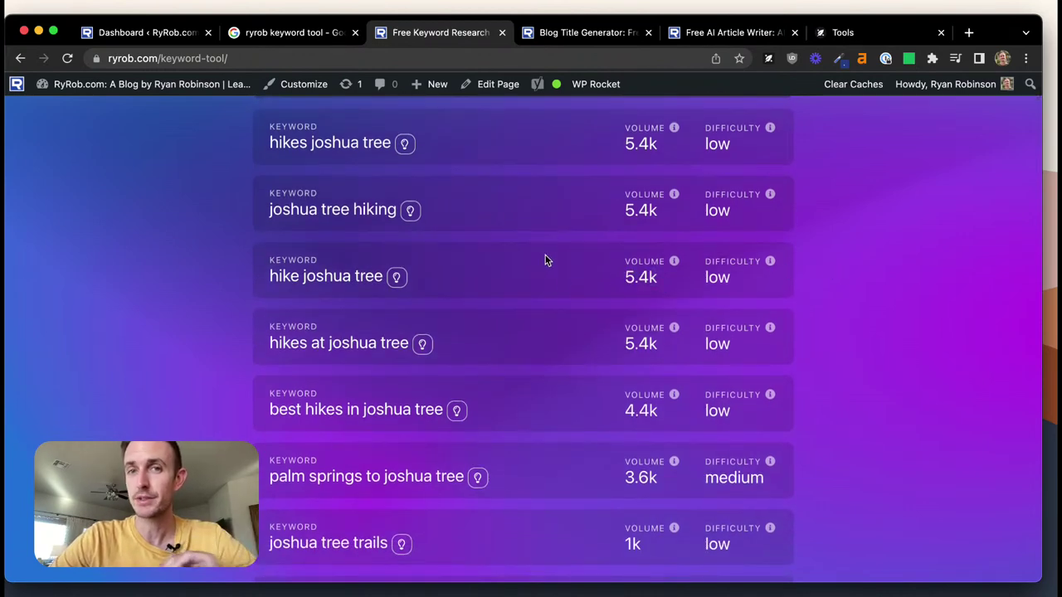
Highlight the 4.4k search volume of 'best hikes in joshua tree'
scroll(545, 261, "up", 3)
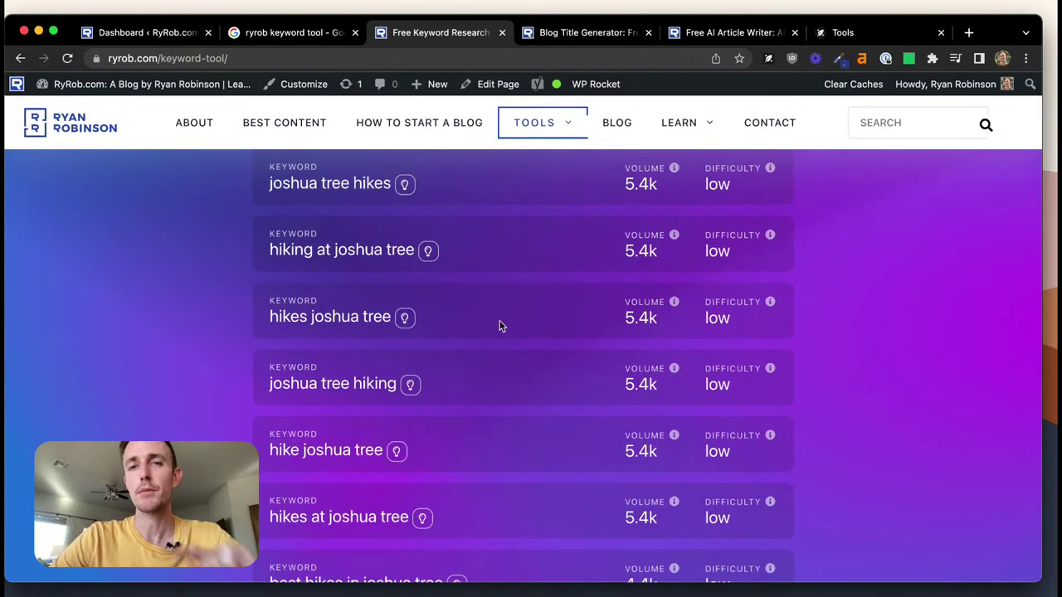
scroll(499, 324, "down", 1)
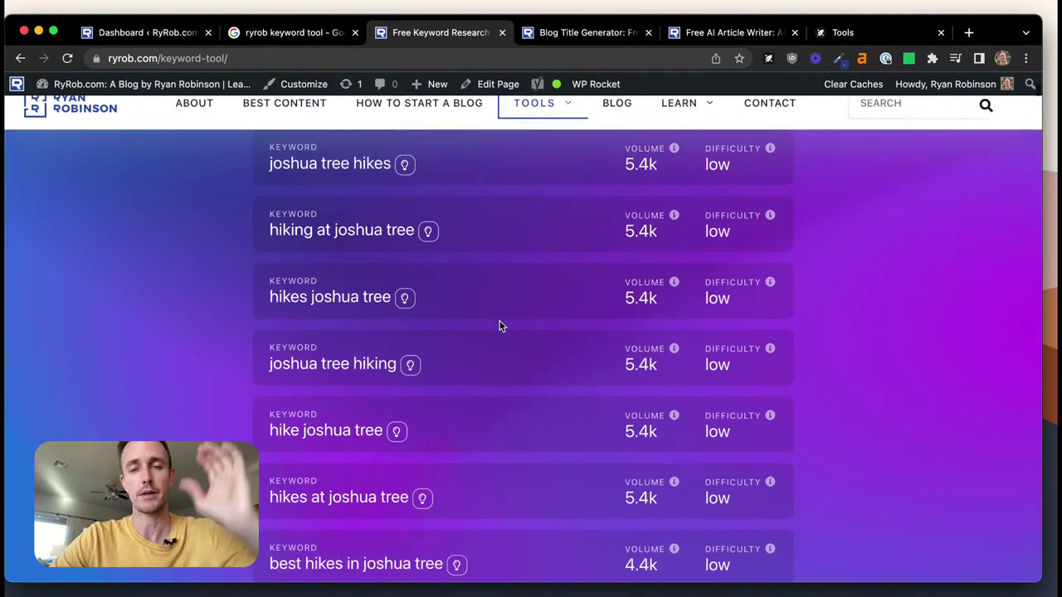
scroll(500, 325, "down", 1)
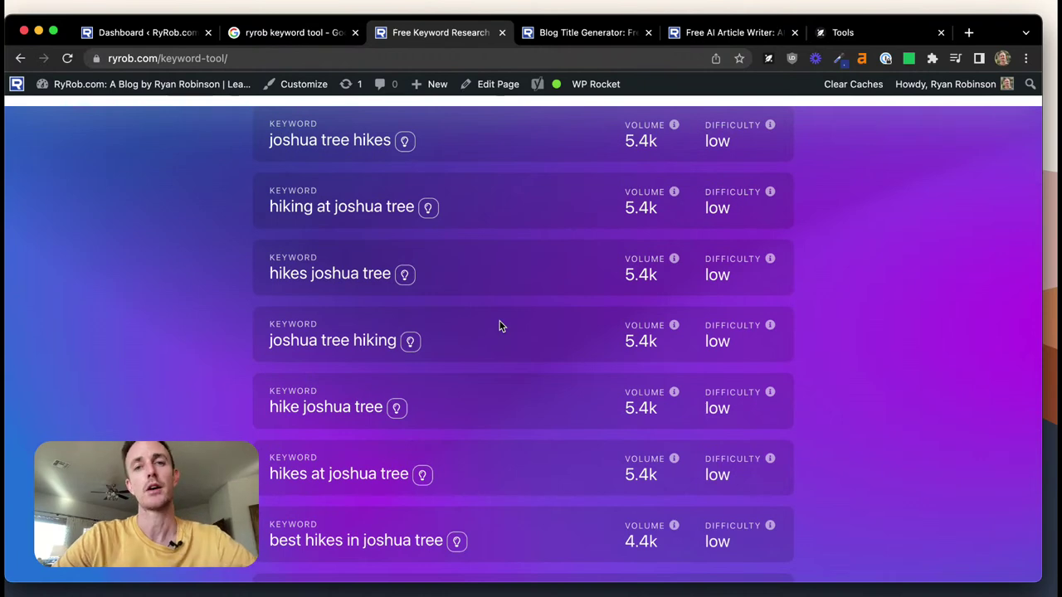
scroll(499, 326, "down", 5)
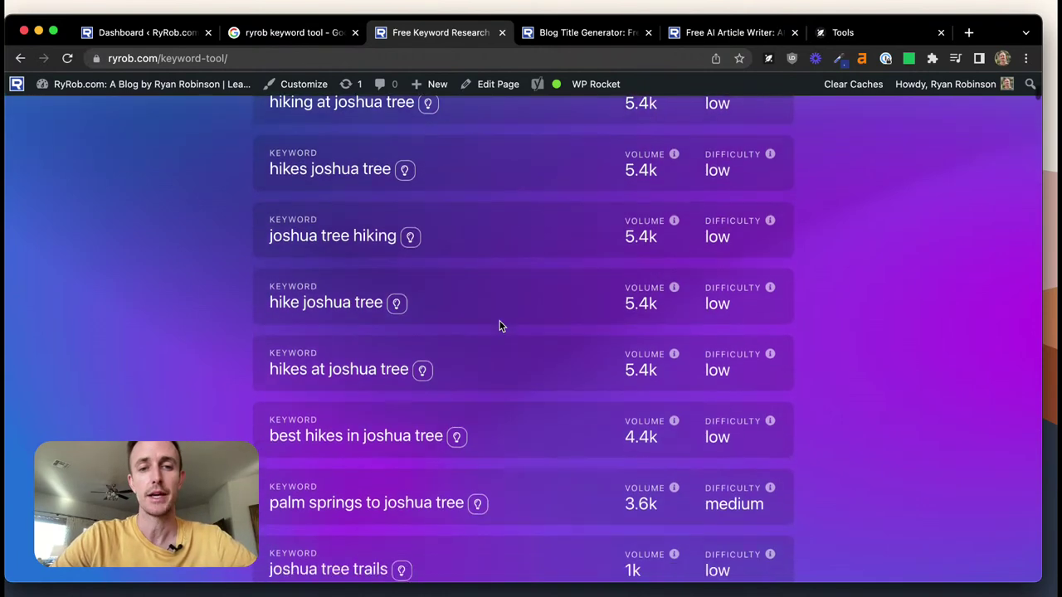
scroll(499, 326, "down", 4)
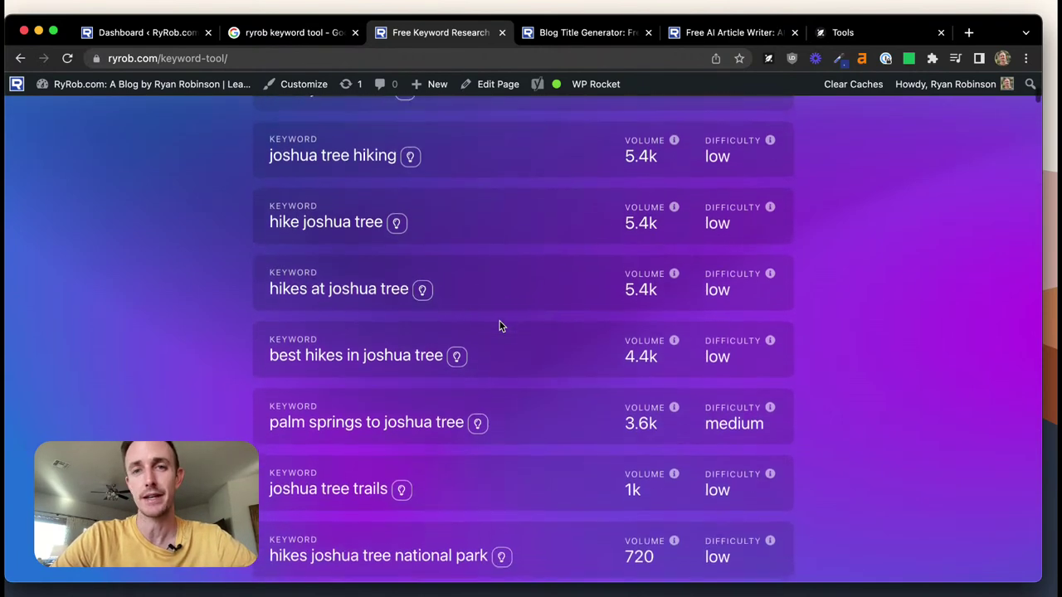
scroll(499, 325, "down", 1)
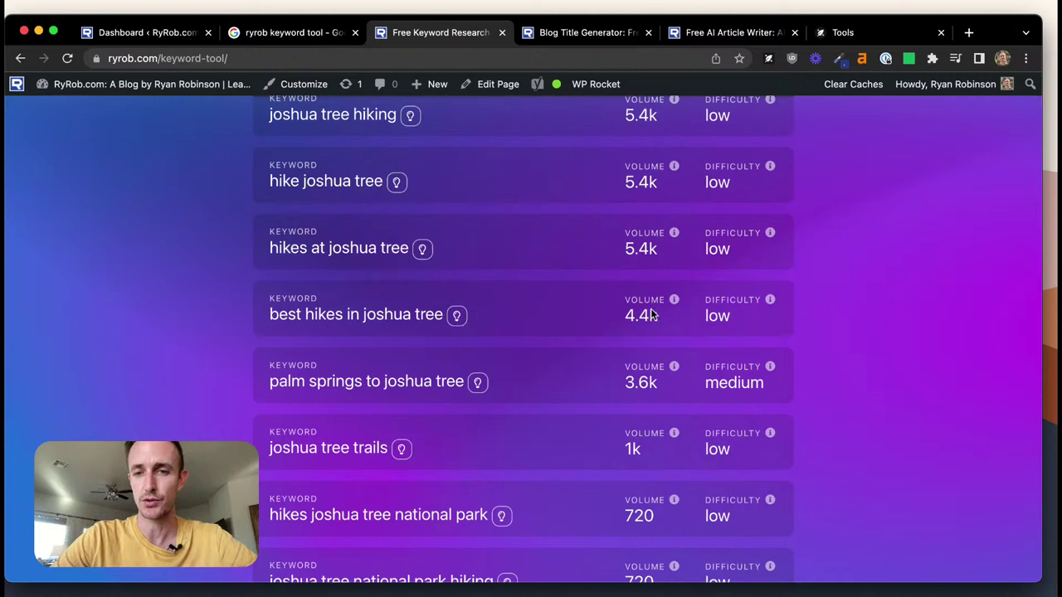
left_click_drag(658, 315, 624, 315)
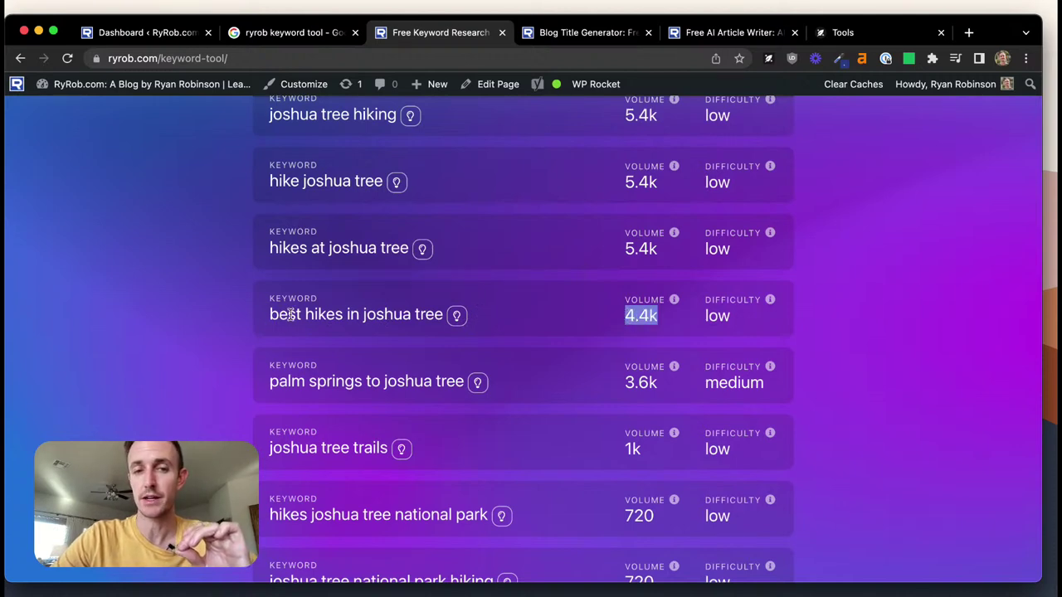
left_click(230, 318)
Highlight the low difficulty rating of 'joshua tree trails'
scroll(230, 324, "down", 3)
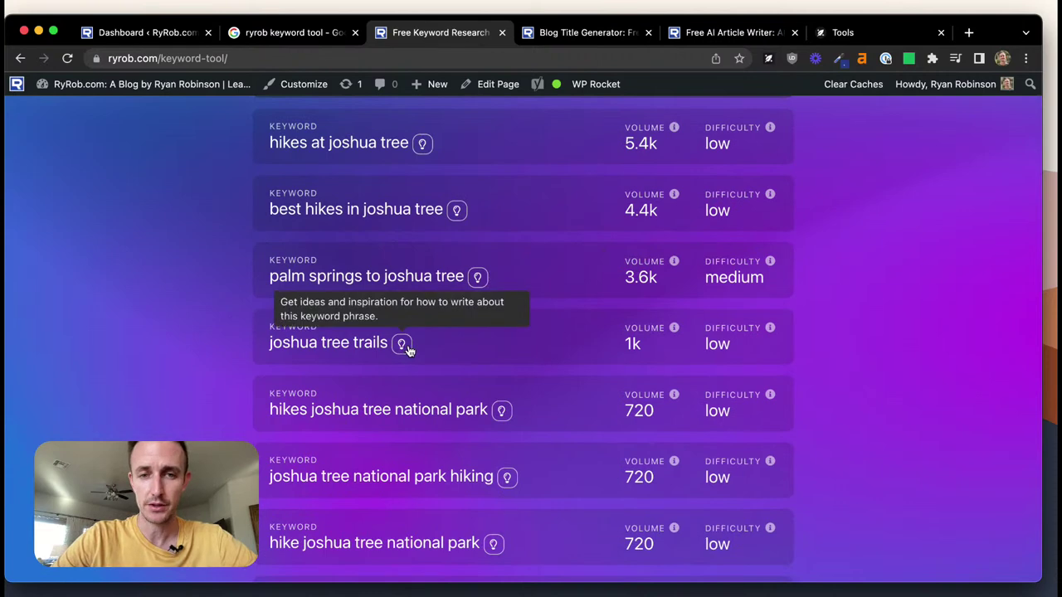
scroll(491, 351, "down", 2)
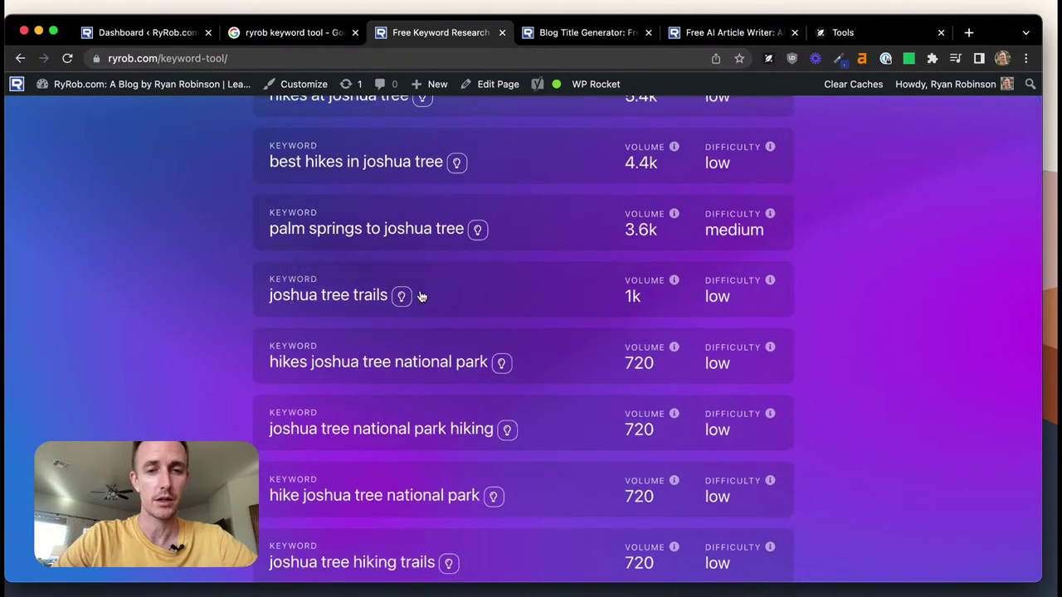
left_click_drag(742, 296, 701, 298)
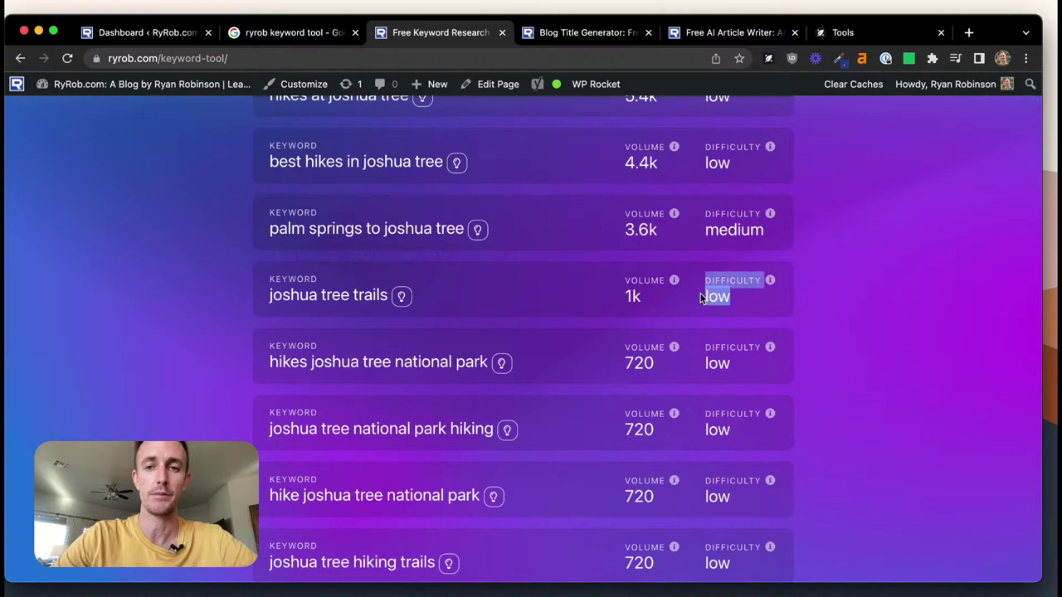
left_click(881, 285)
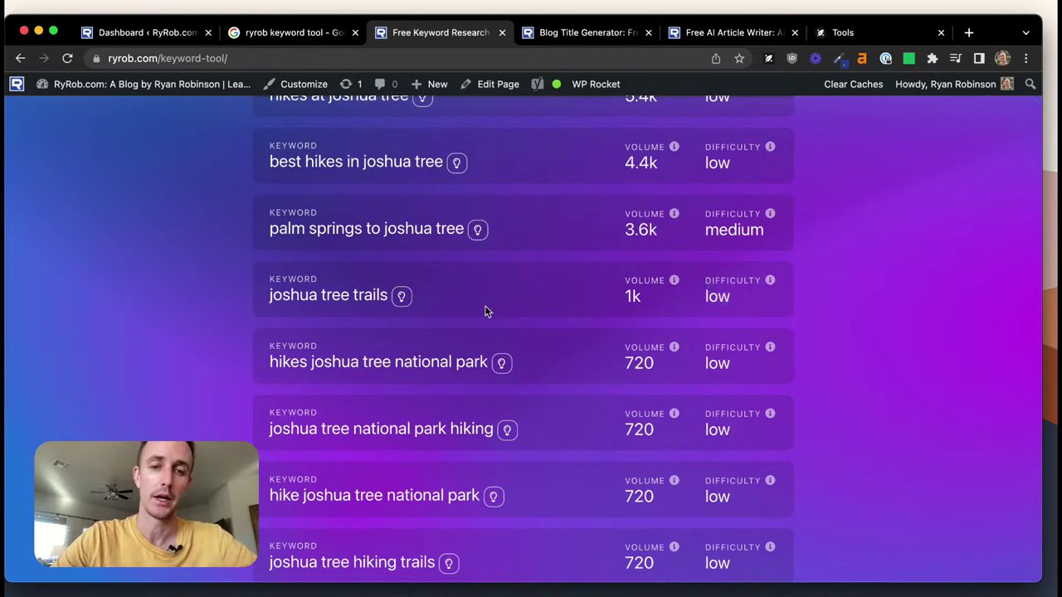
scroll(187, 300, "down", 2)
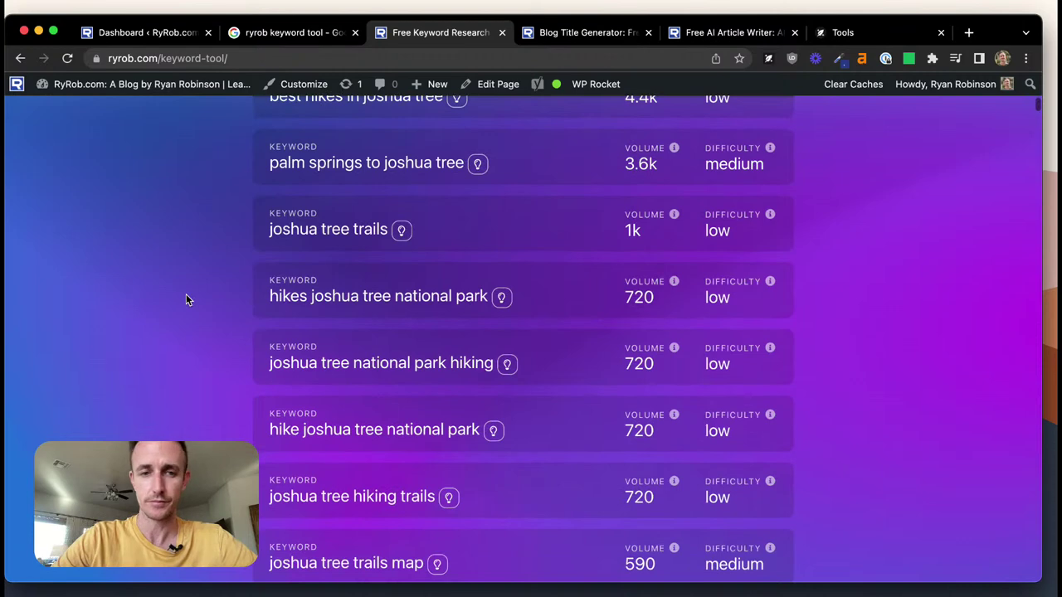
scroll(188, 299, "up", 3)
scroll(186, 300, "up", 8)
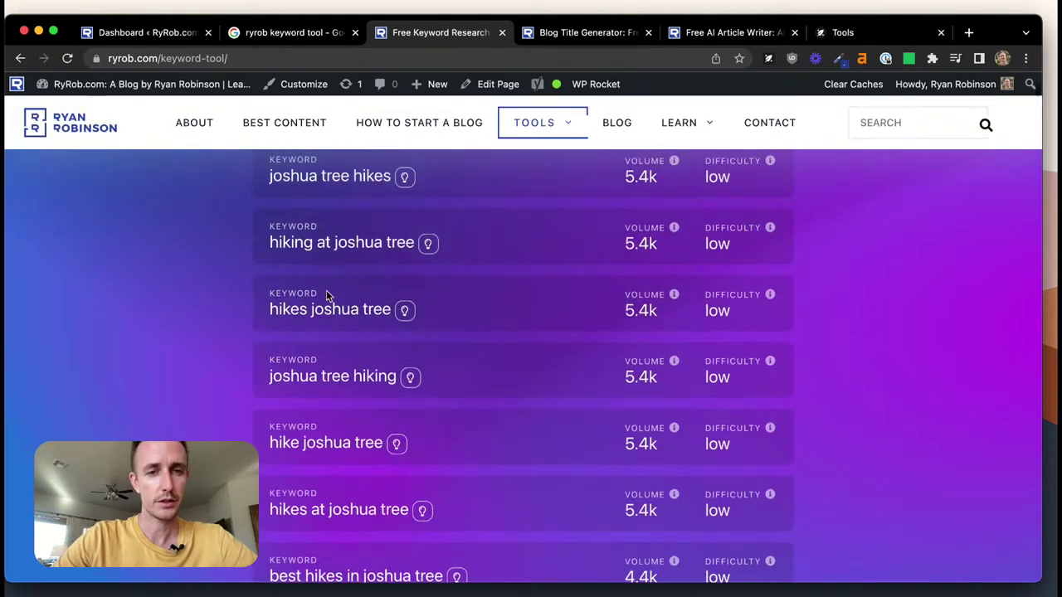
Expand writing ideas for 'joshua tree hikes' and scroll to the For, Near and To lists
left_click(405, 355)
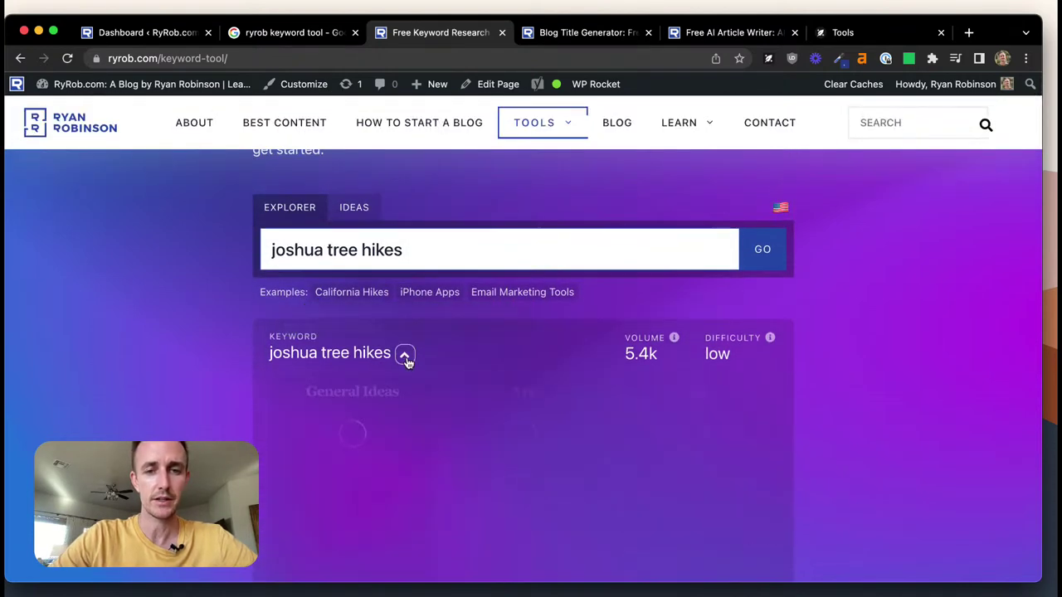
scroll(203, 327, "down", 3)
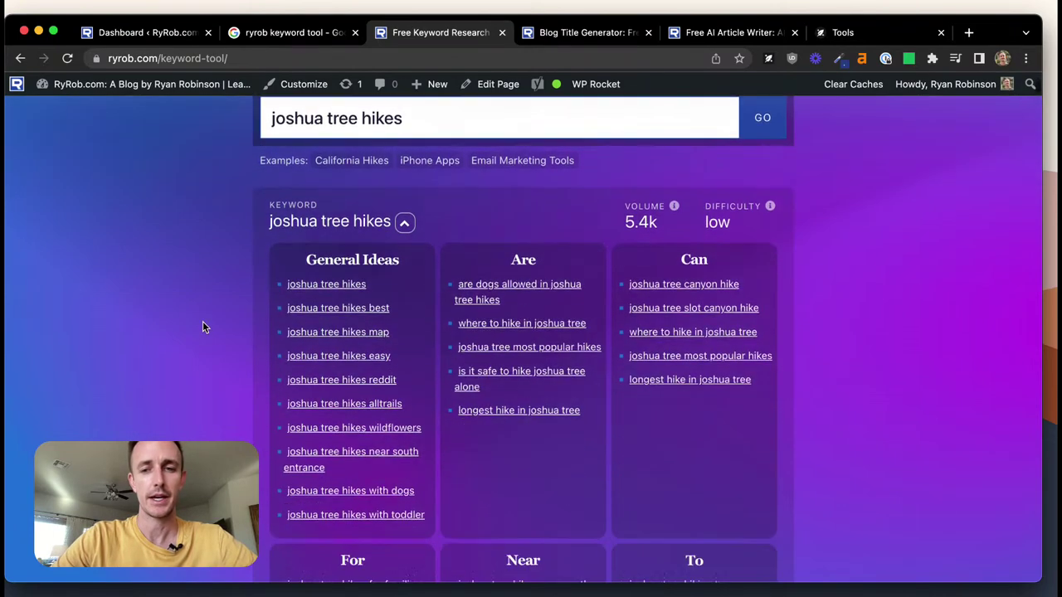
scroll(202, 327, "down", 2)
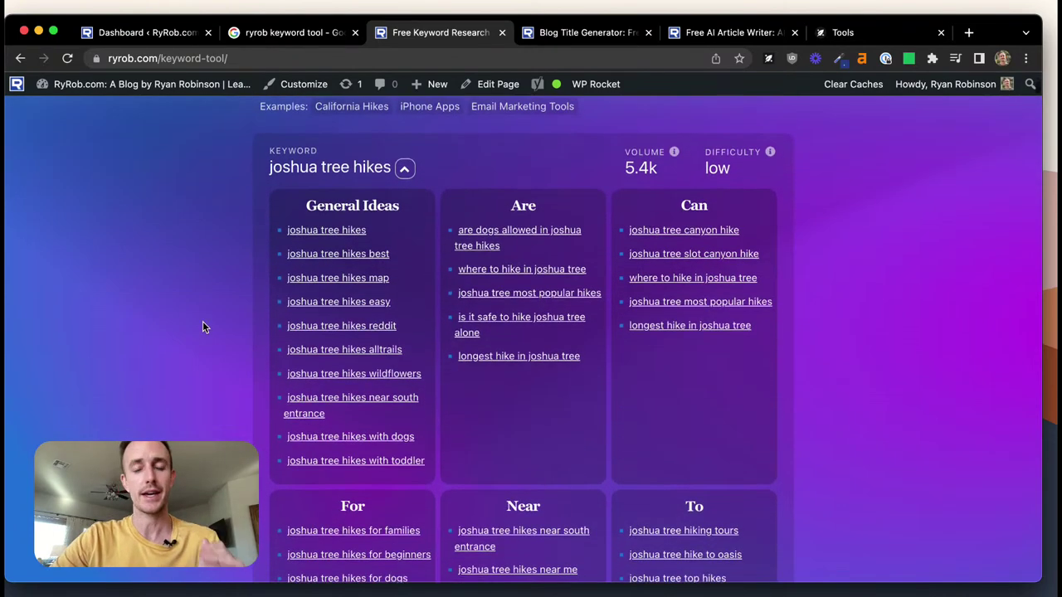
scroll(203, 327, "down", 5)
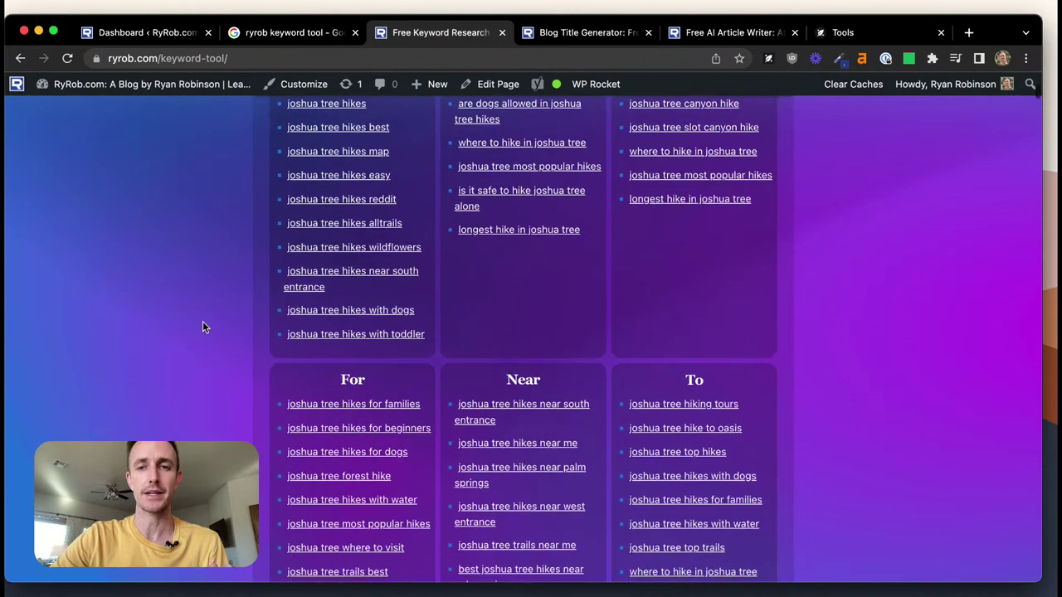
scroll(203, 326, "down", 2)
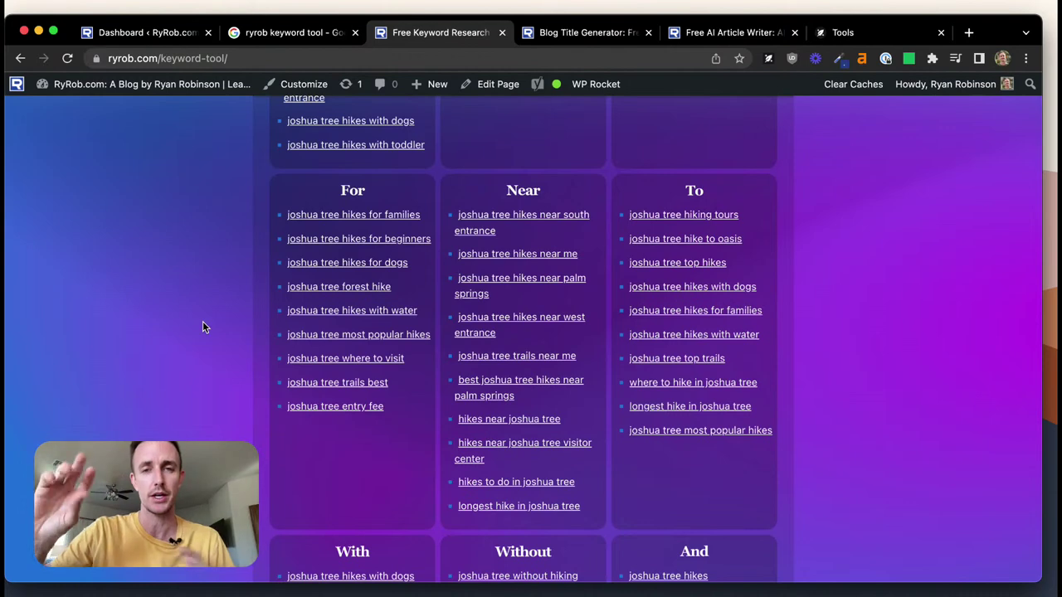
scroll(202, 323, "down", 1)
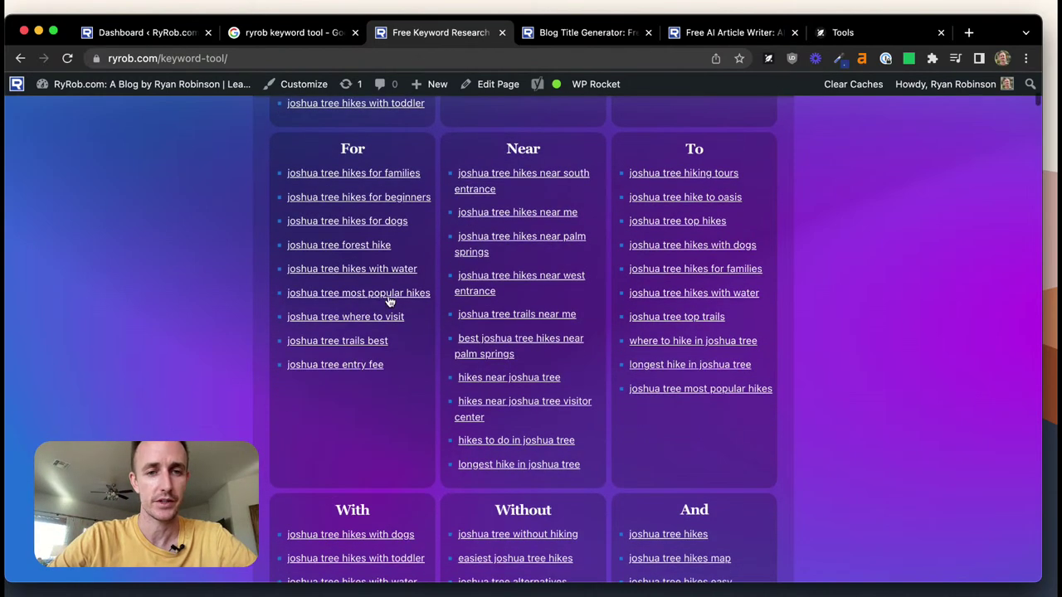
Send 'joshua tree most popular hikes' to the Blog Title Generator
left_click(341, 296)
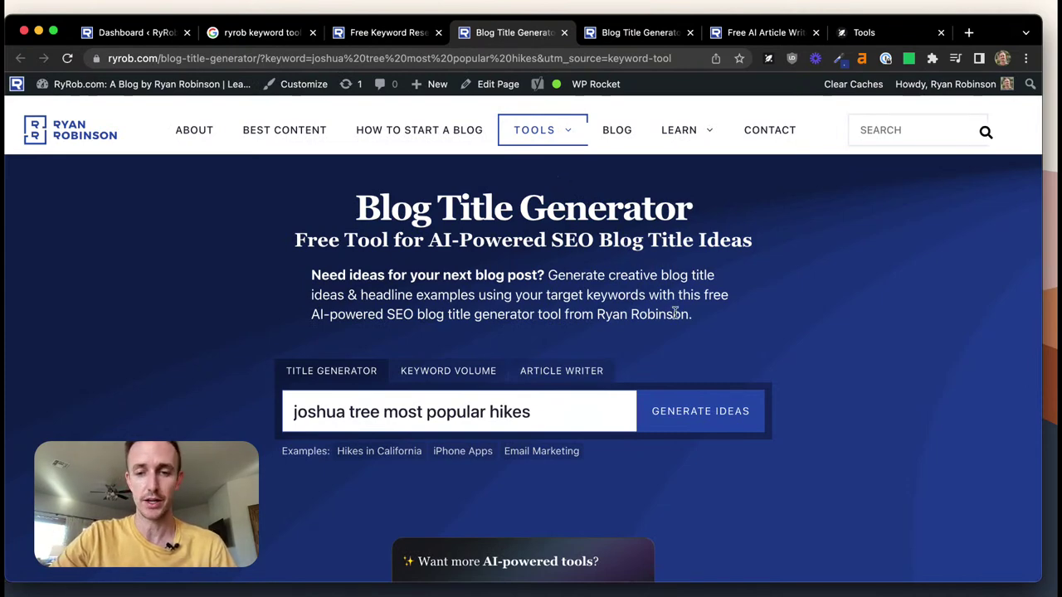
scroll(779, 240, "down", 2)
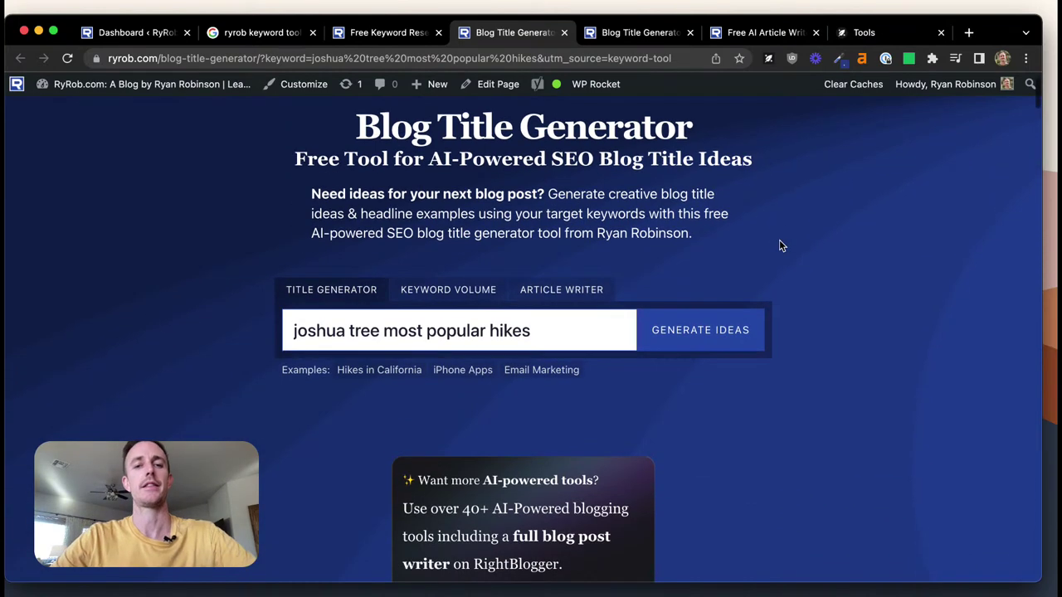
scroll(779, 241, "down", 1)
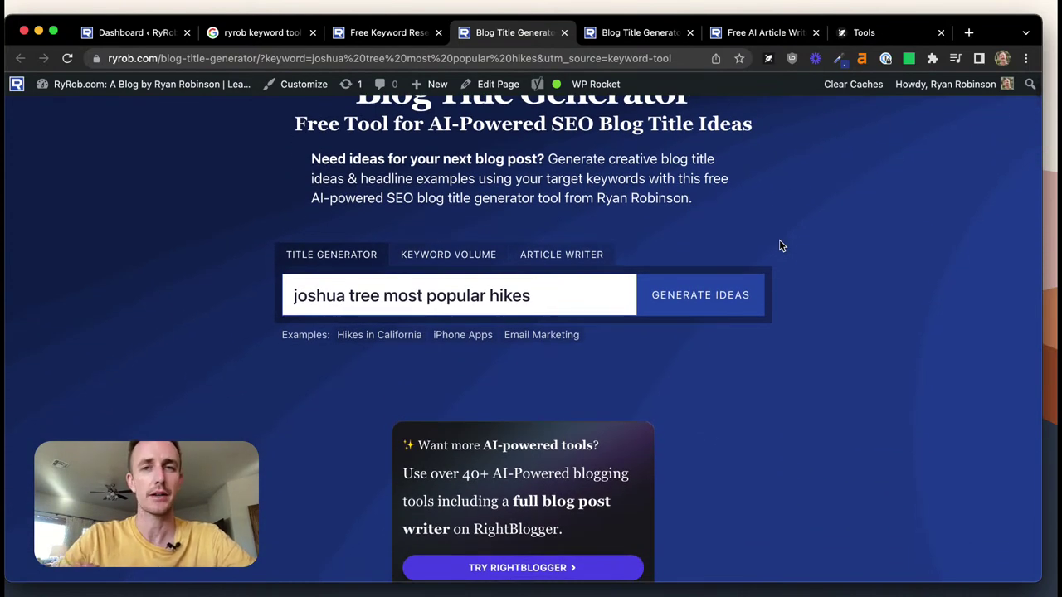
scroll(779, 240, "up", 2)
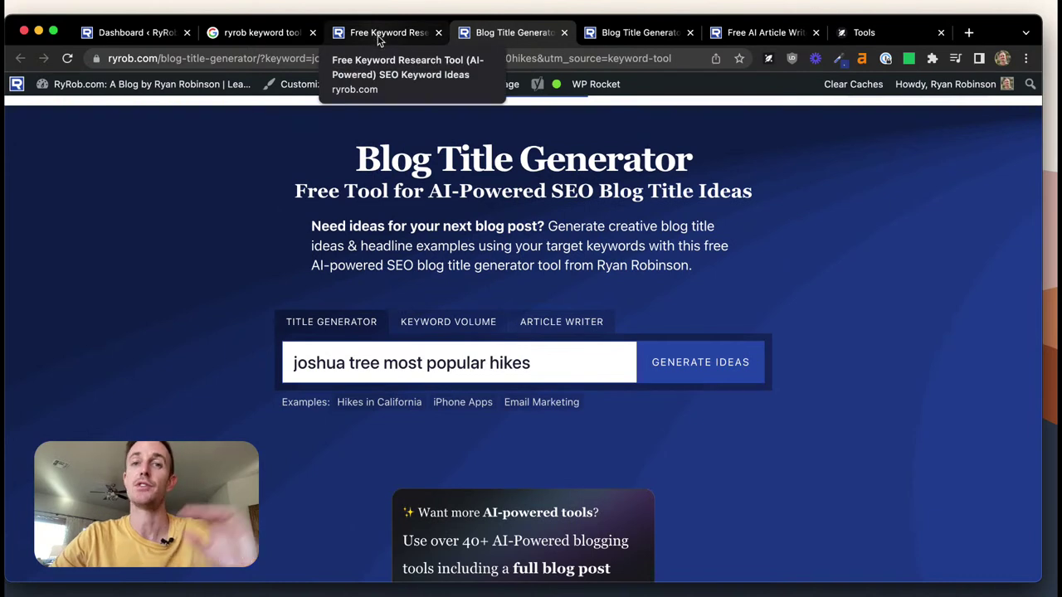
Generate blog title ideas and highlight the best day hikes title
left_click(688, 365)
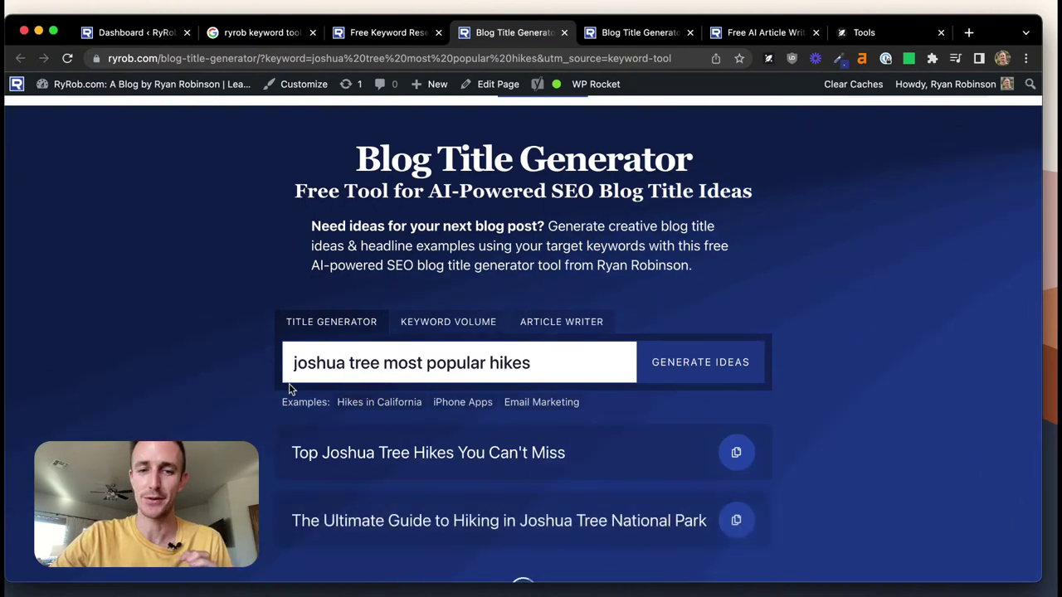
scroll(213, 332, "down", 5)
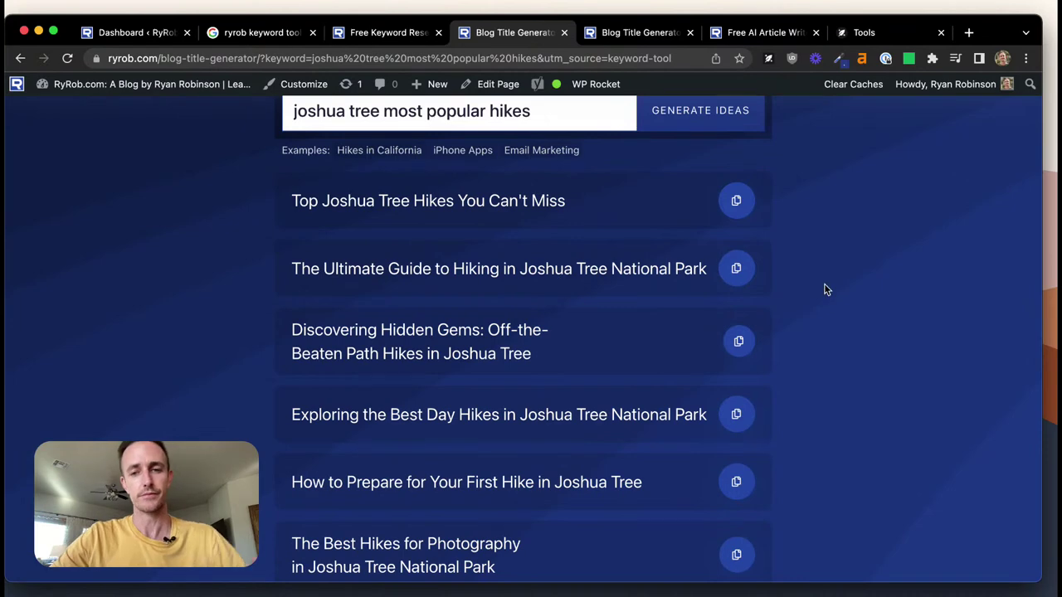
scroll(825, 290, "down", 2)
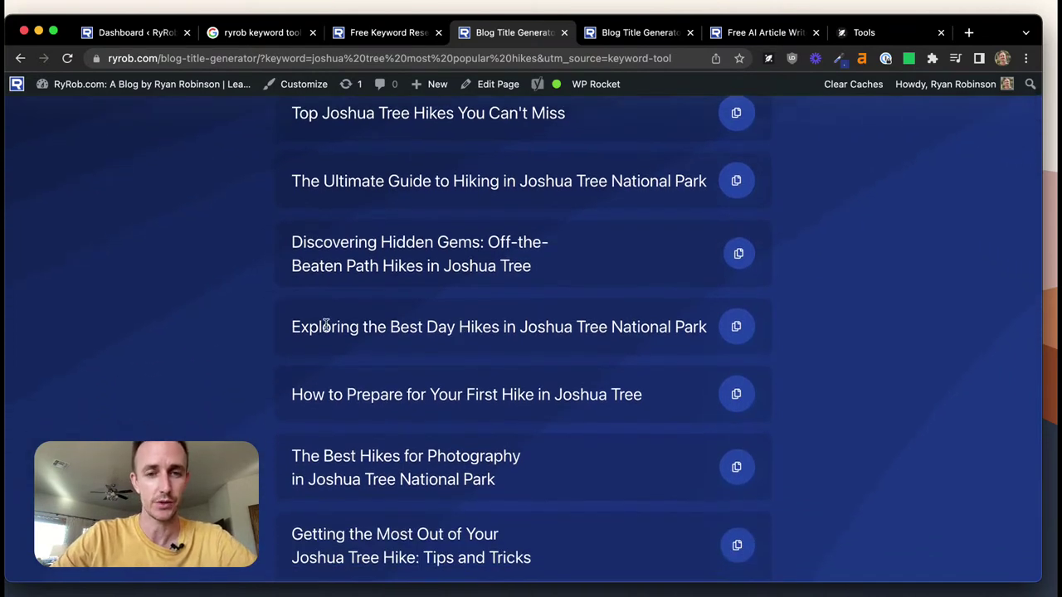
left_click_drag(287, 326, 491, 326)
Copy 'Exploring the Best Day Hikes in Joshua Tree National Park' and scroll back to the top
left_click(578, 327)
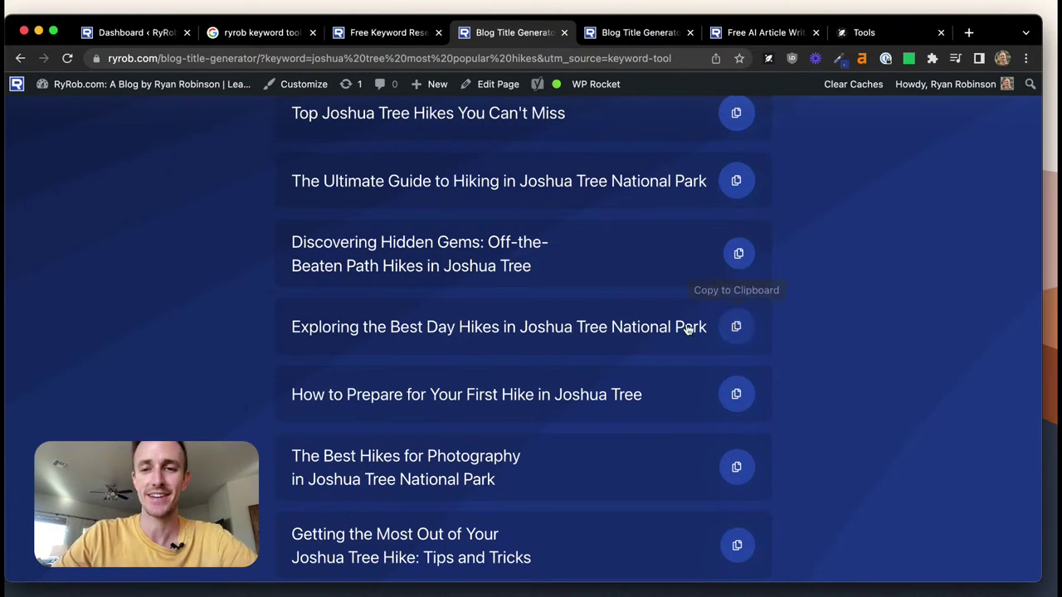
scroll(687, 330, "up", 2)
scroll(687, 329, "up", 2)
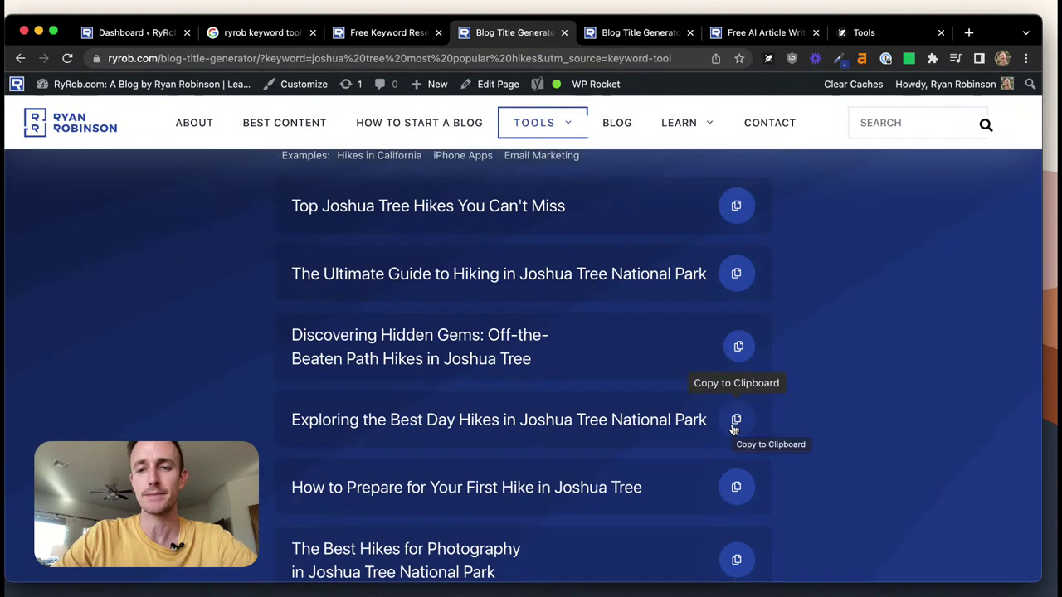
left_click(735, 425)
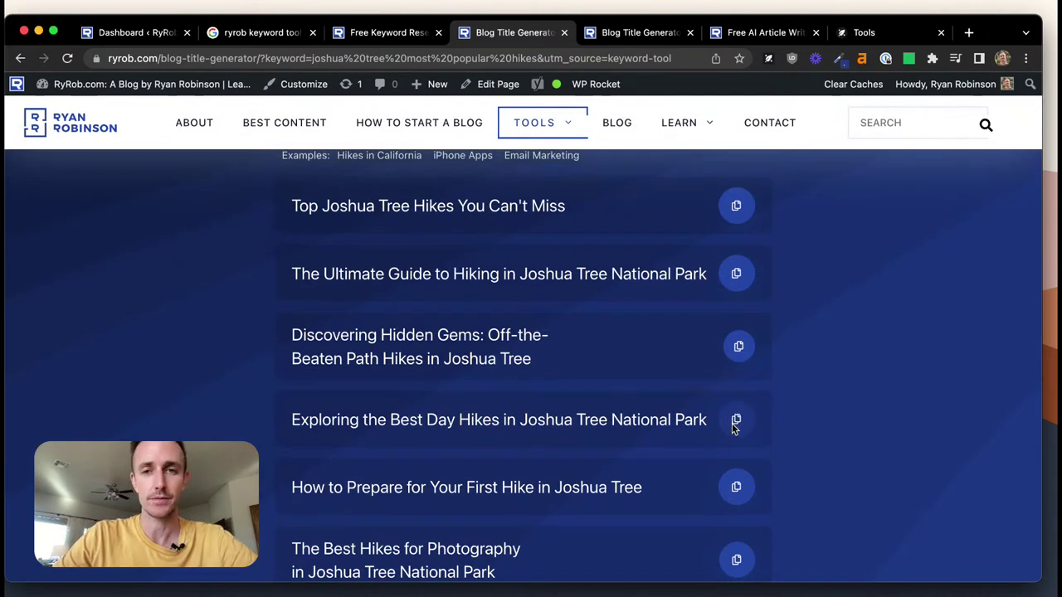
scroll(587, 404, "up", 5)
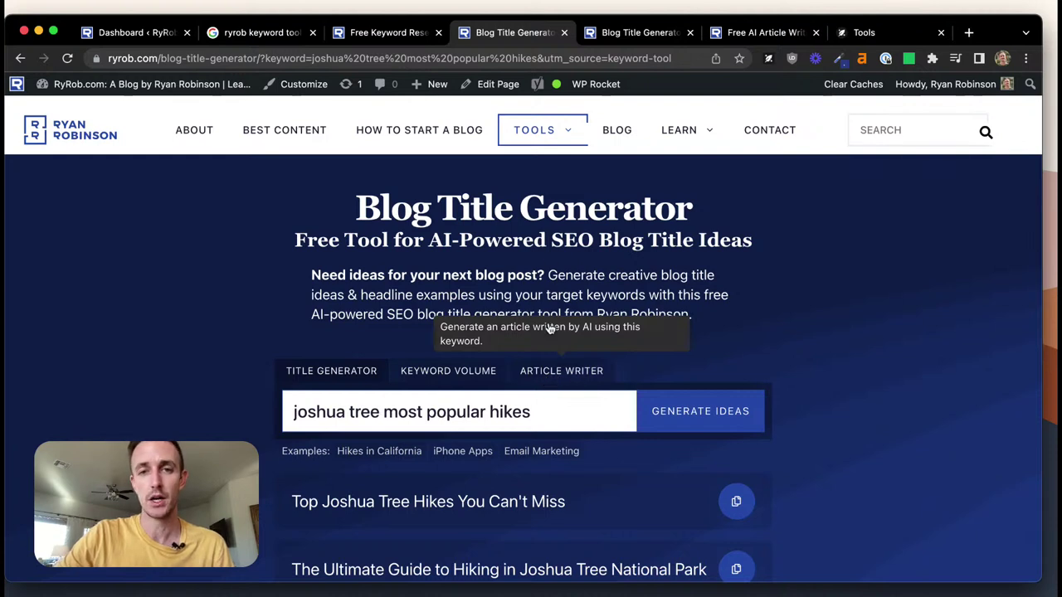
Go to the already open Free AI Article Writer tab, closing the extra blank tab
left_click(556, 138)
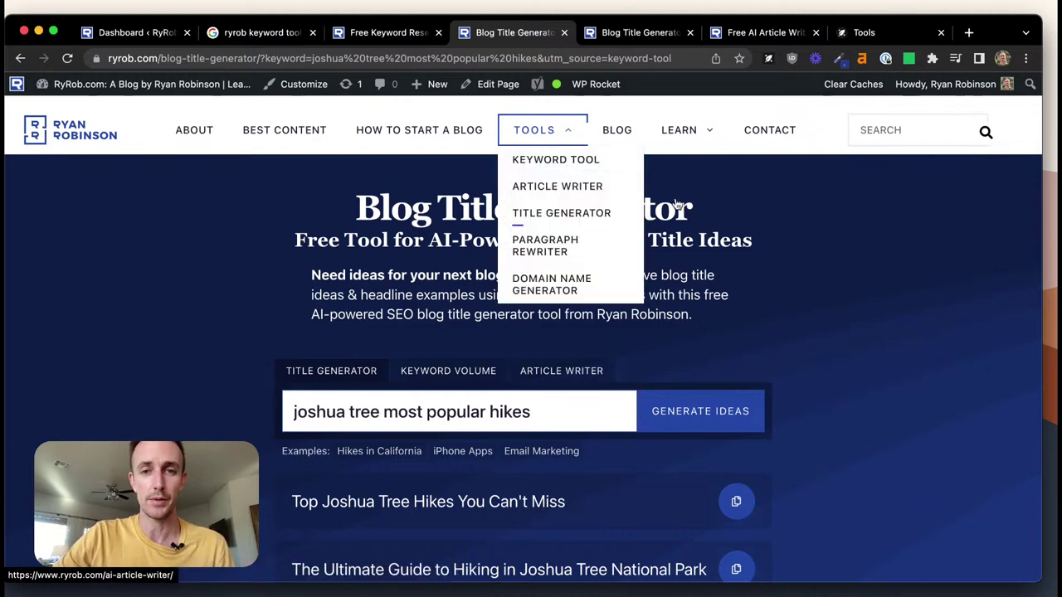
left_click(576, 373)
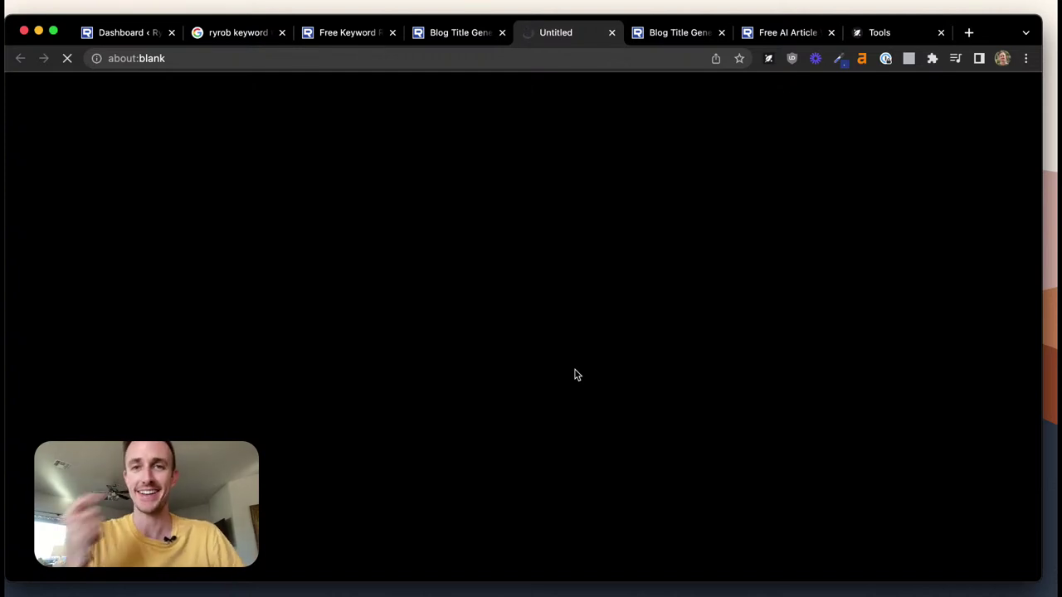
left_click(611, 32)
left_click(683, 37)
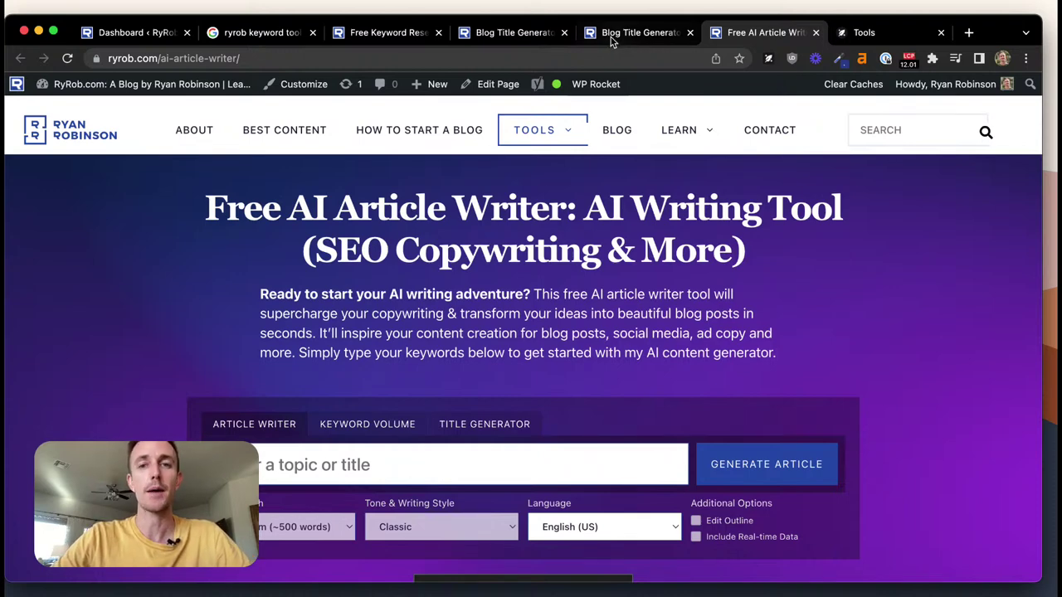
Paste 'Exploring the Best Day Hikes in Joshua Tree National Park' into the topic box
right_click(402, 463)
left_click(428, 432)
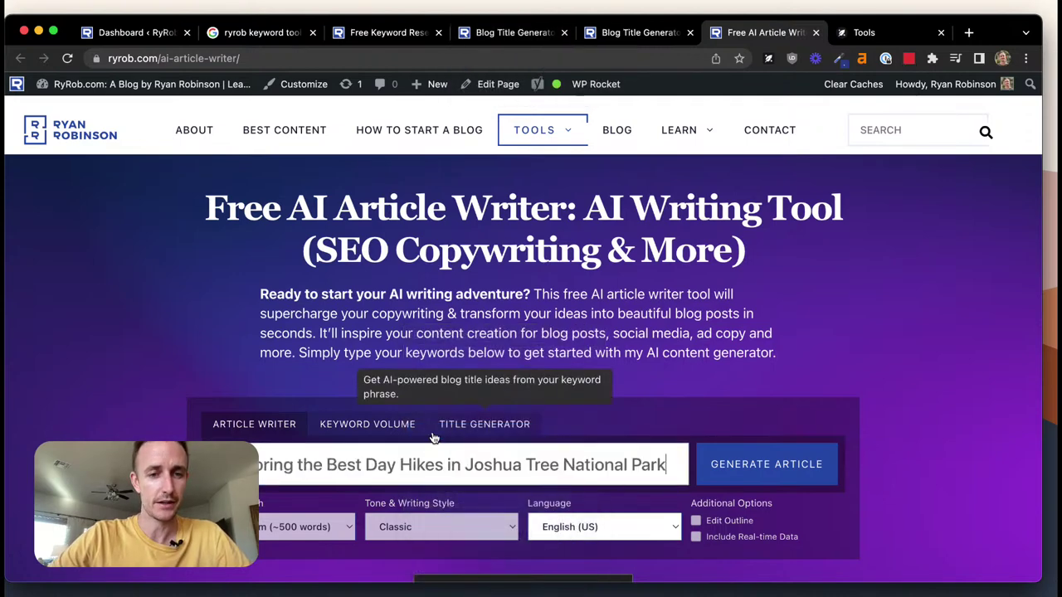
scroll(174, 356, "down", 3)
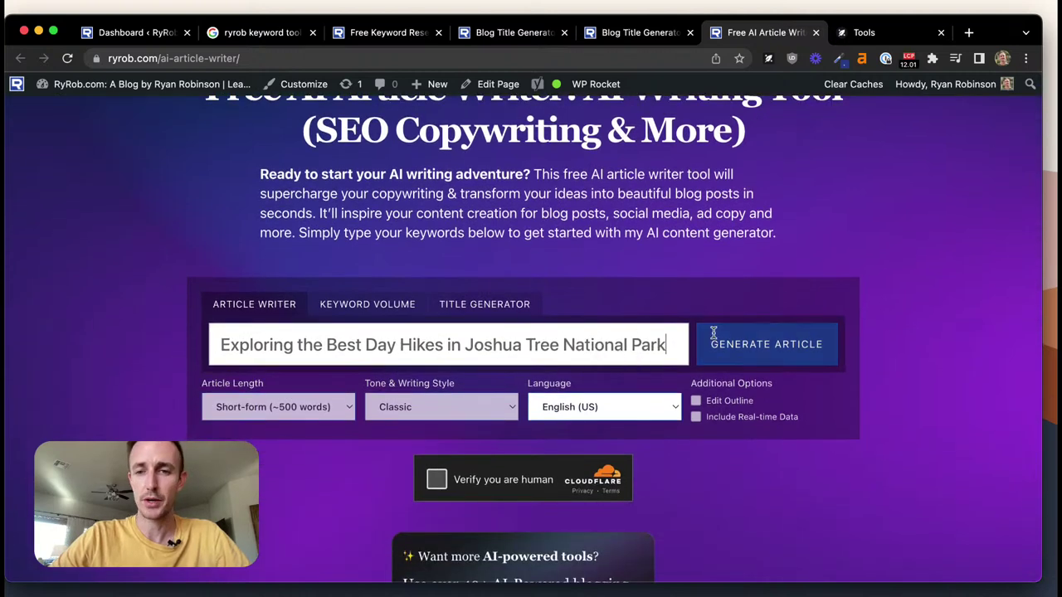
scroll(239, 271, "up", 2)
scroll(239, 276, "up", 2)
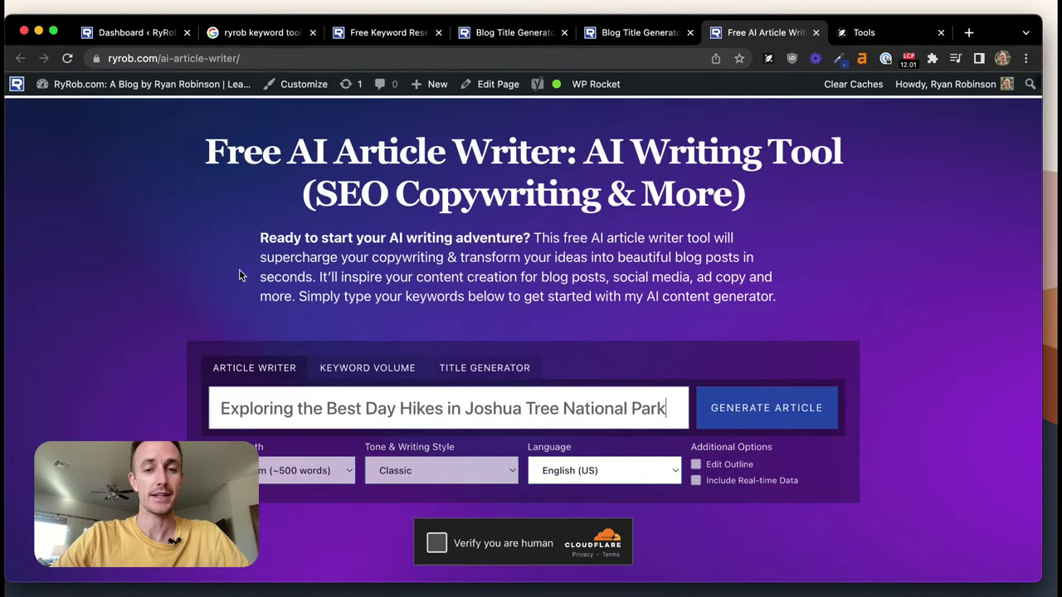
scroll(239, 275, "down", 3)
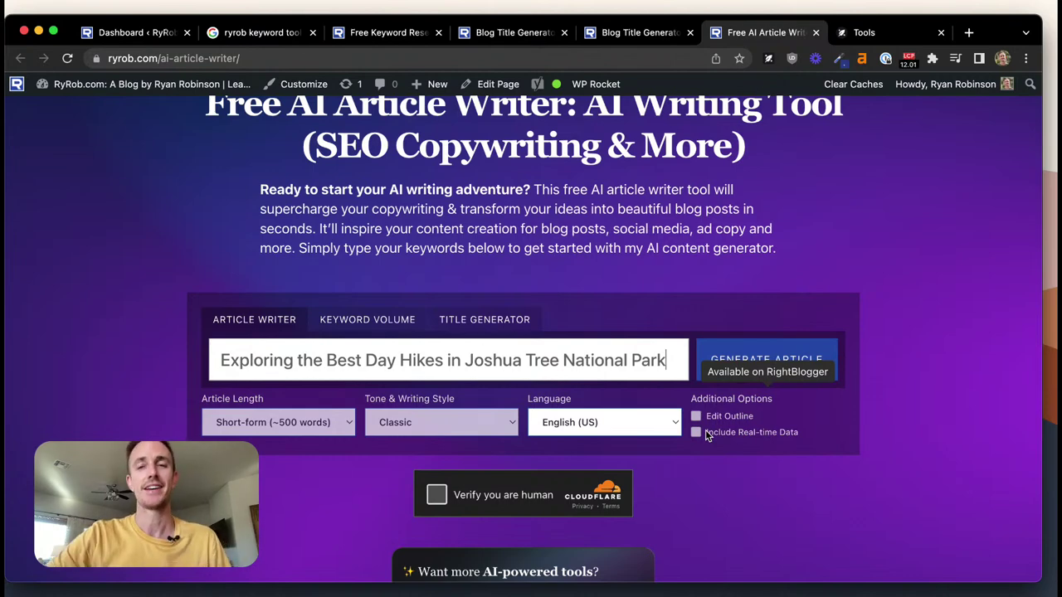
Keep the article language as English (US) and attempt the Cloudflare human check
left_click(657, 424)
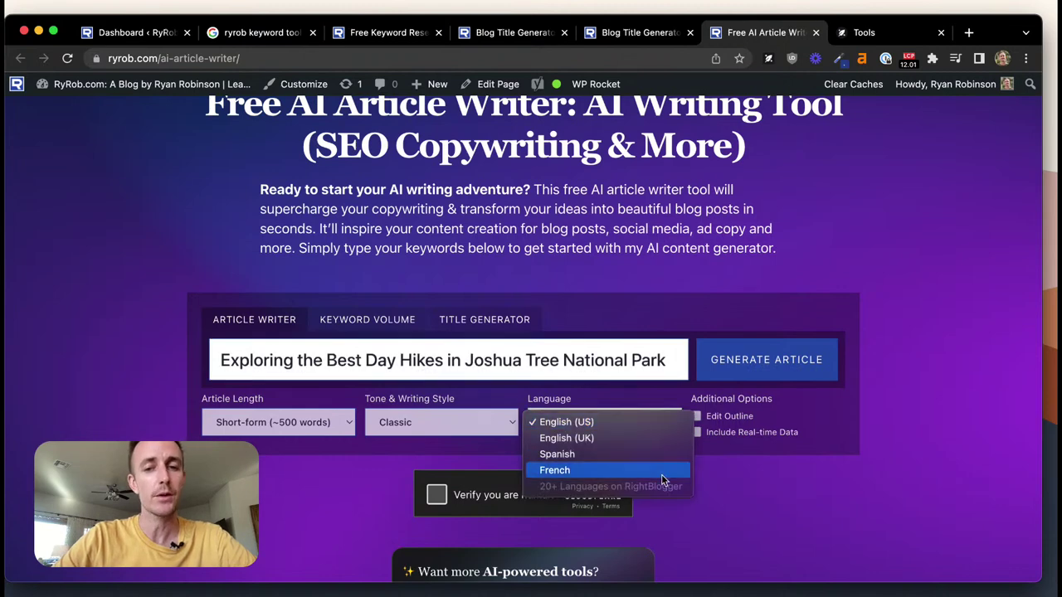
left_click(652, 424)
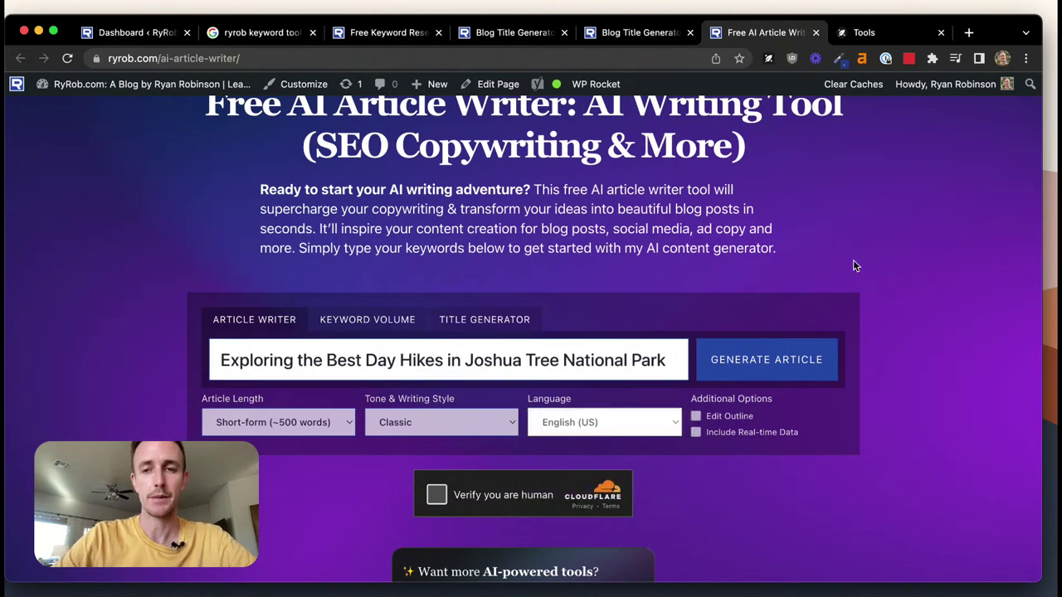
scroll(853, 266, "down", 2)
left_click(437, 437)
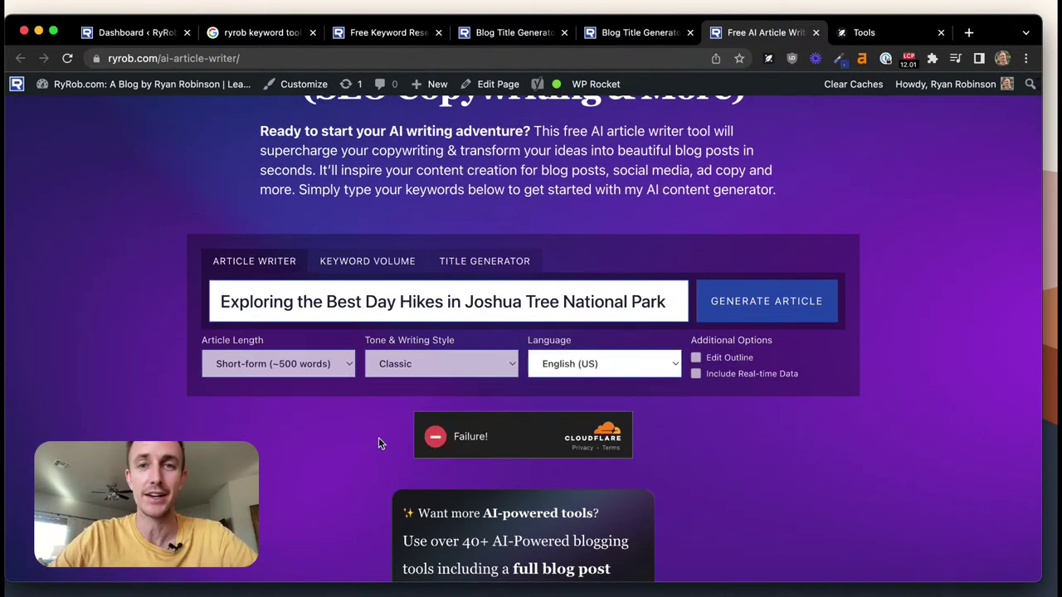
Reload the page and paste the Joshua Tree day hikes title back into the topic box
left_click(67, 59)
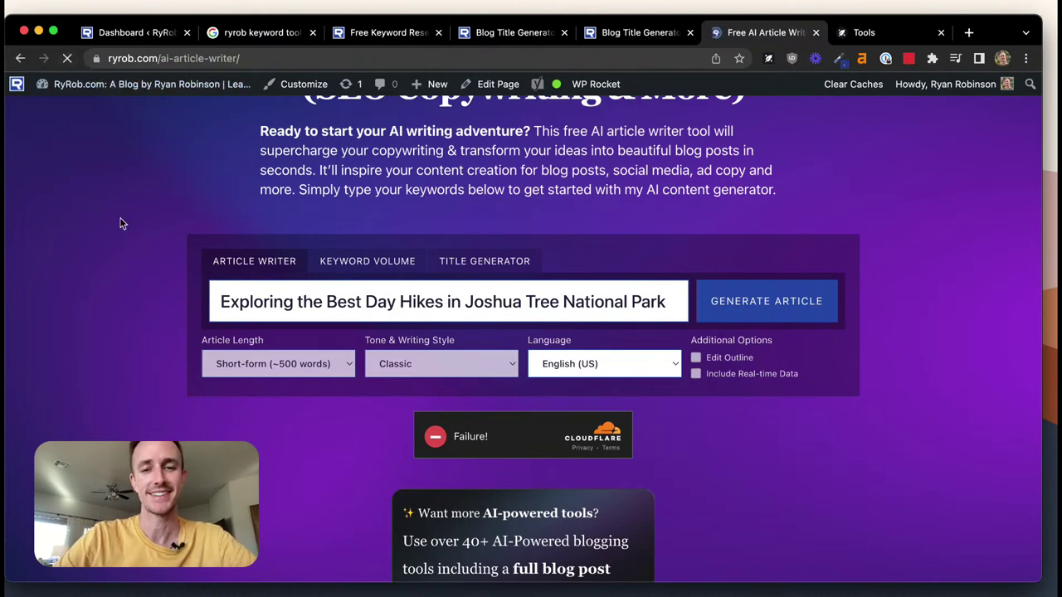
right_click(418, 312)
left_click(481, 415)
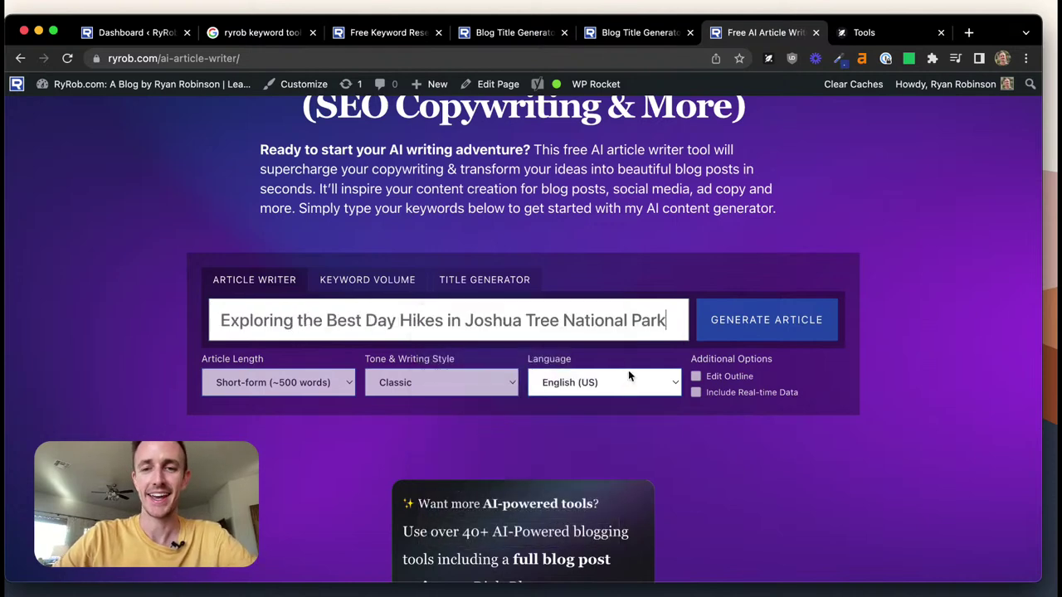
scroll(639, 382, "down", 3)
scroll(628, 208, "up", 5)
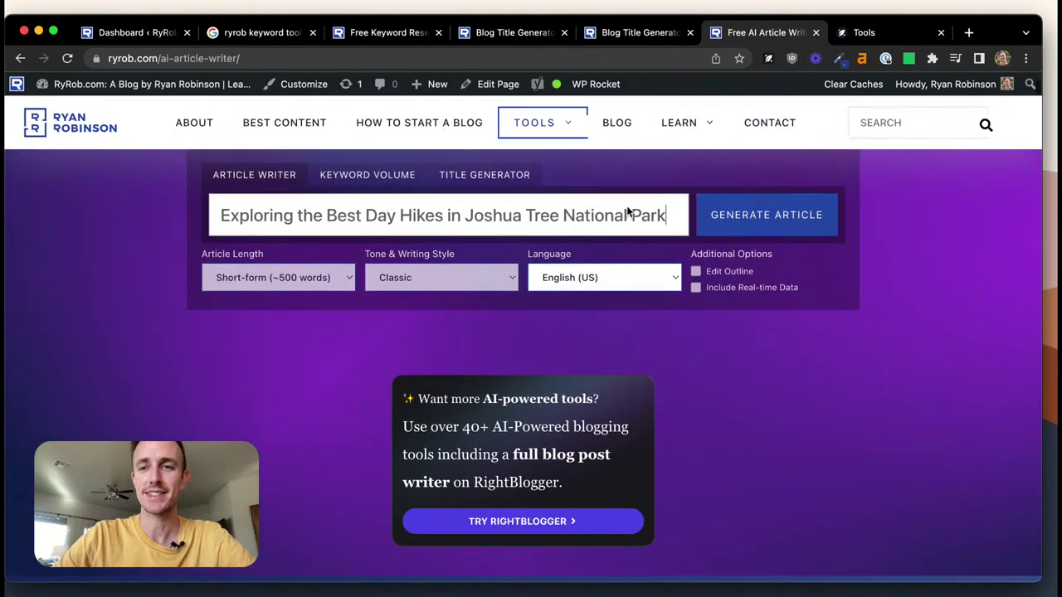
scroll(765, 359, "down", 2)
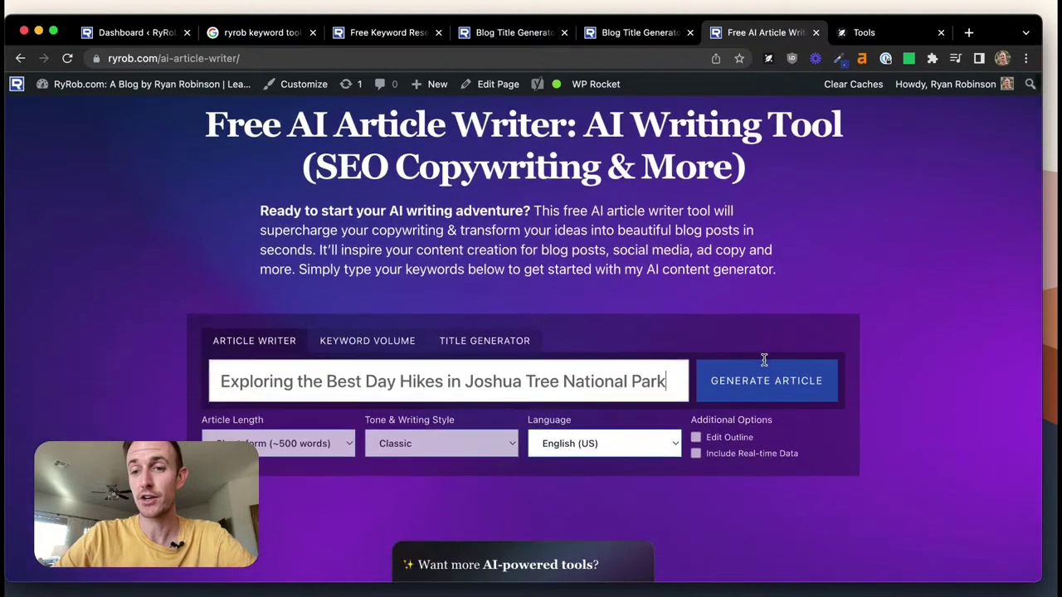
Generate the short-form Joshua Tree day hikes article from the title
left_click(803, 383)
scroll(846, 240, "down", 5)
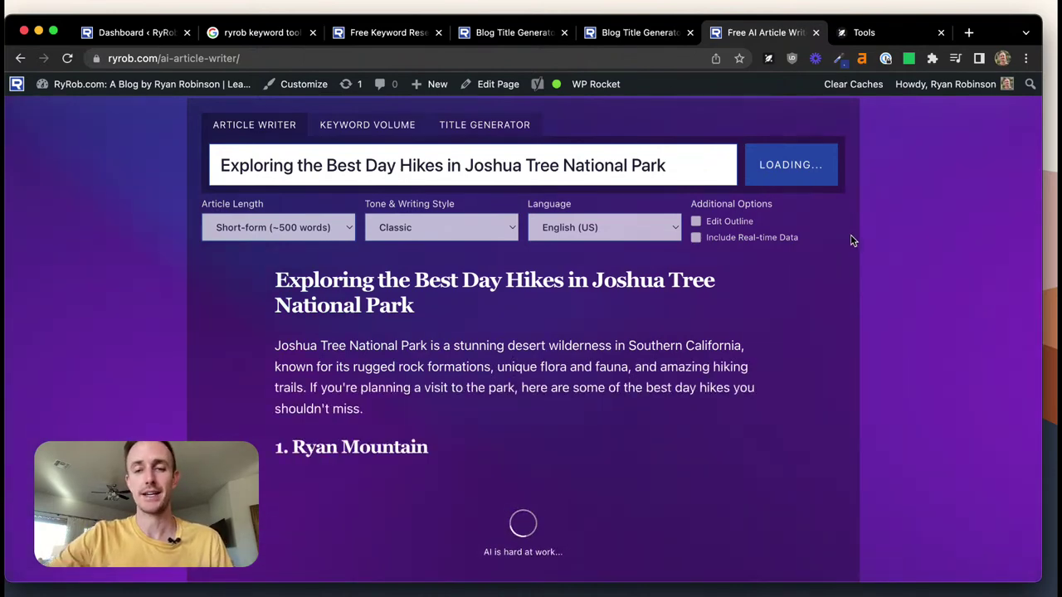
scroll(919, 296, "down", 2)
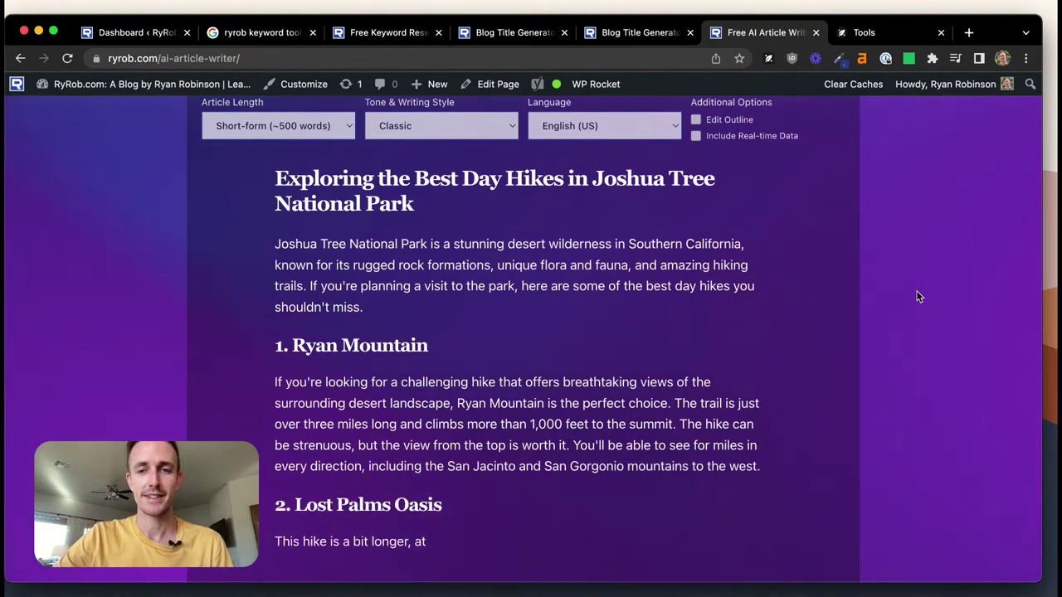
scroll(919, 296, "down", 1)
scroll(919, 296, "down", 3)
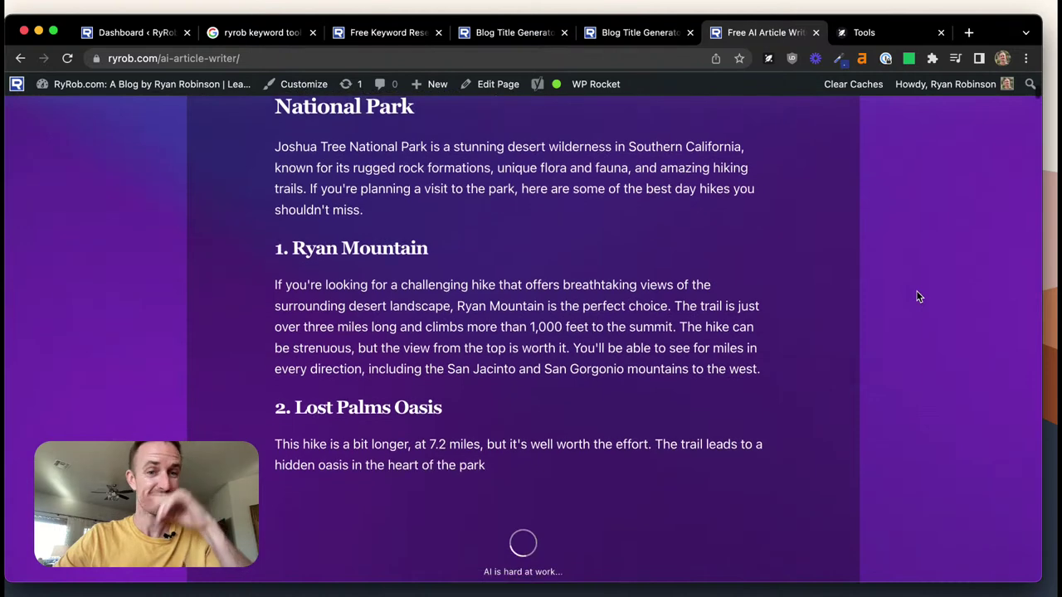
scroll(913, 296, "down", 1)
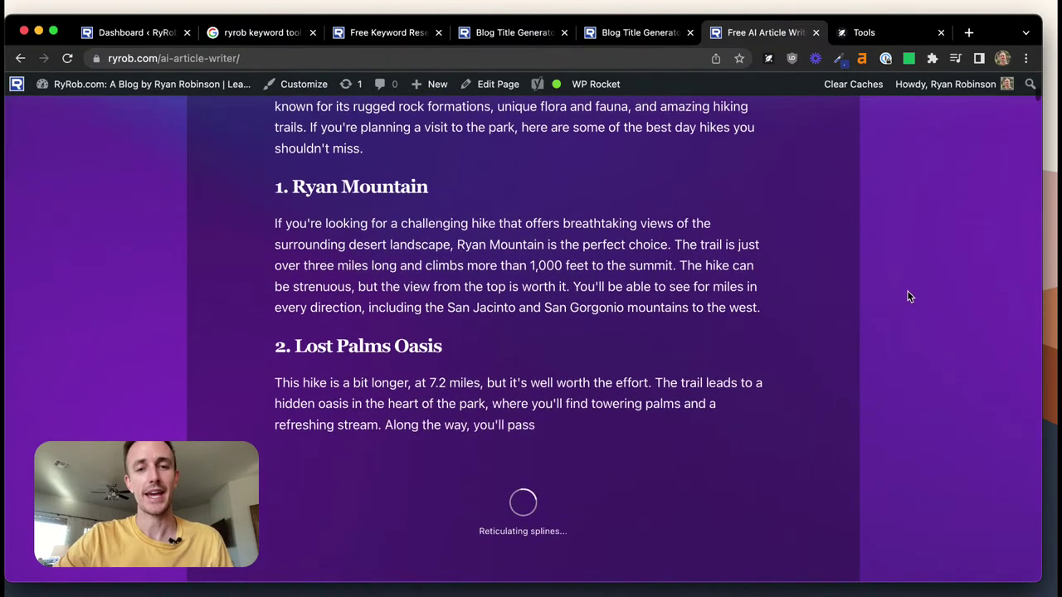
Read through the article from Ryan Mountain to the Conclusion and copy its content
left_click(446, 191, "shift")
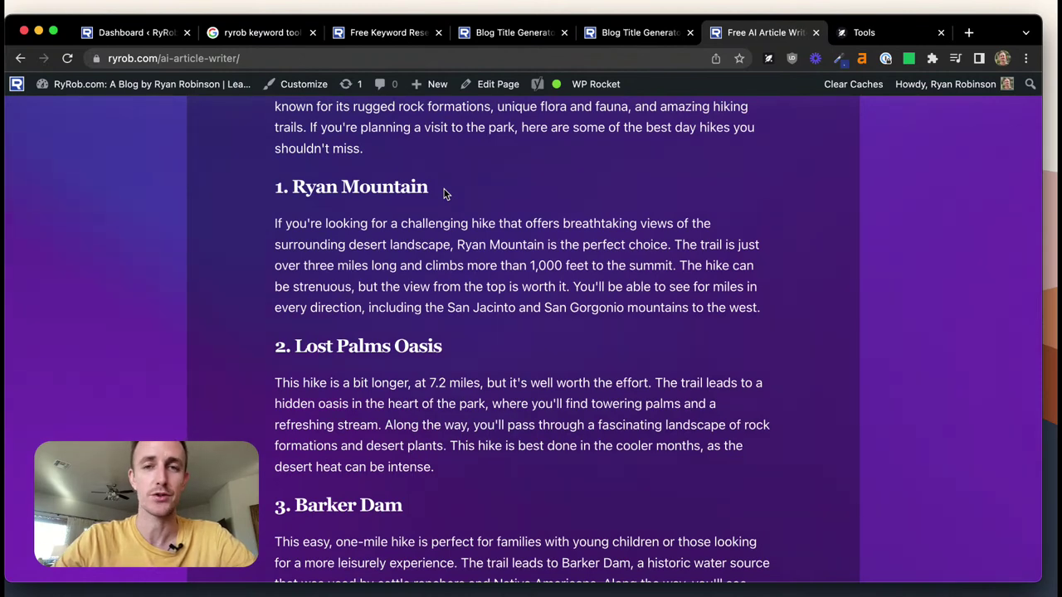
scroll(444, 193, "down", 2)
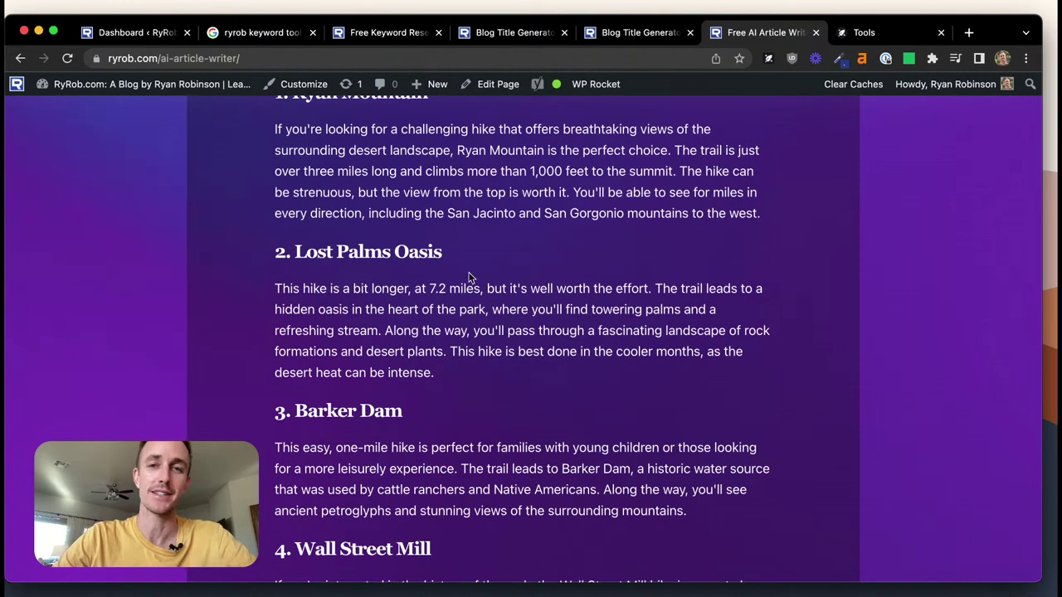
scroll(469, 278, "up", 1)
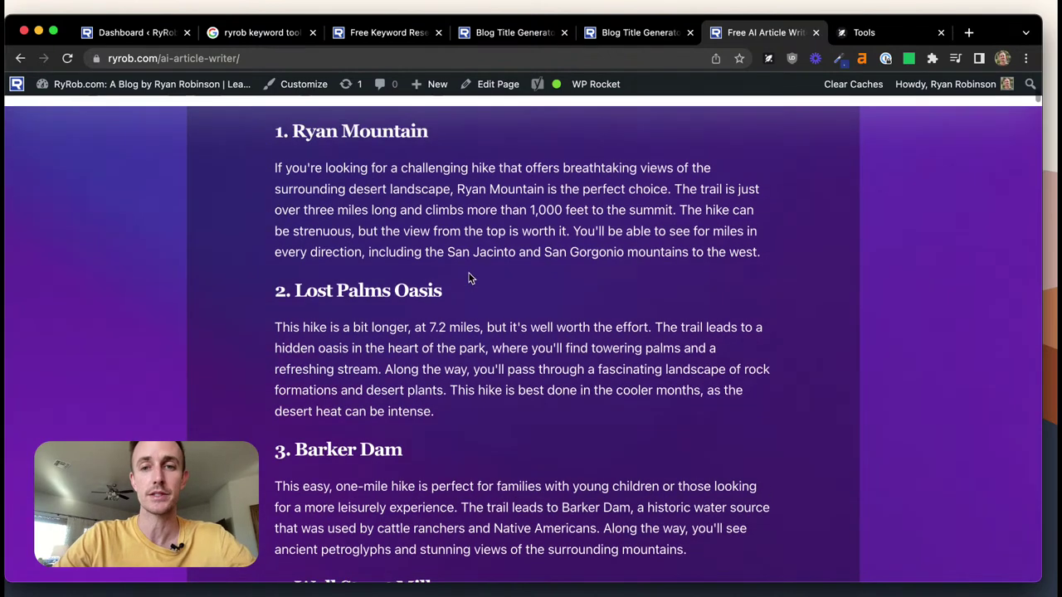
left_click_drag(430, 329, 475, 328)
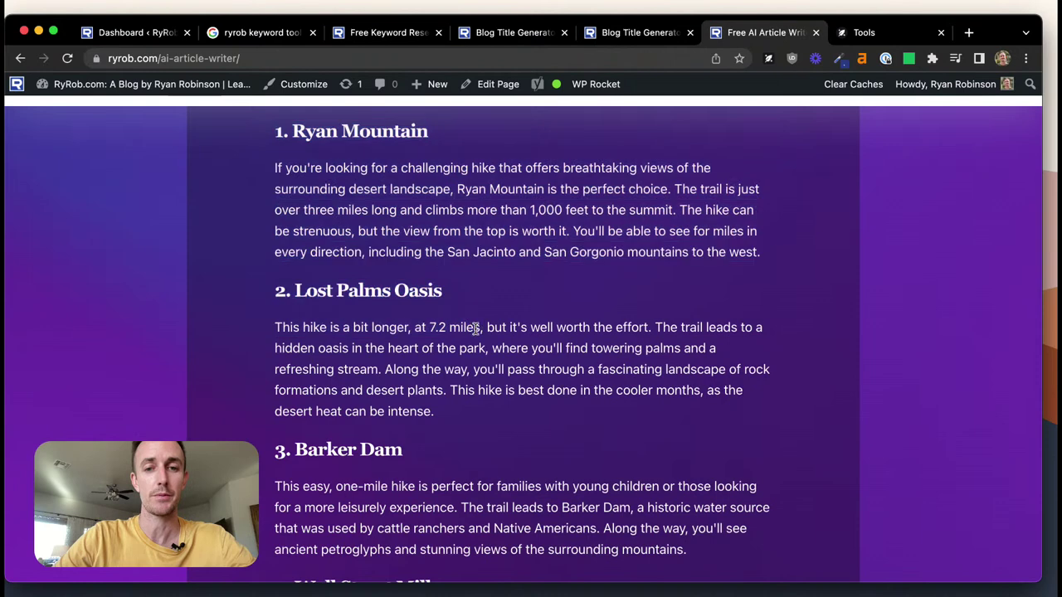
scroll(488, 327, "down", 1)
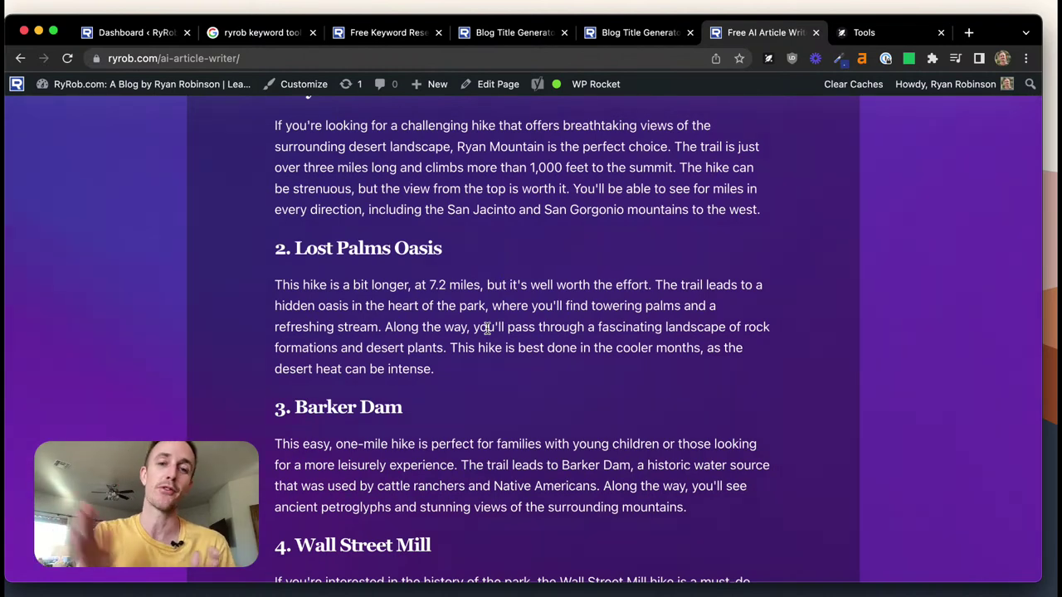
scroll(488, 327, "down", 7)
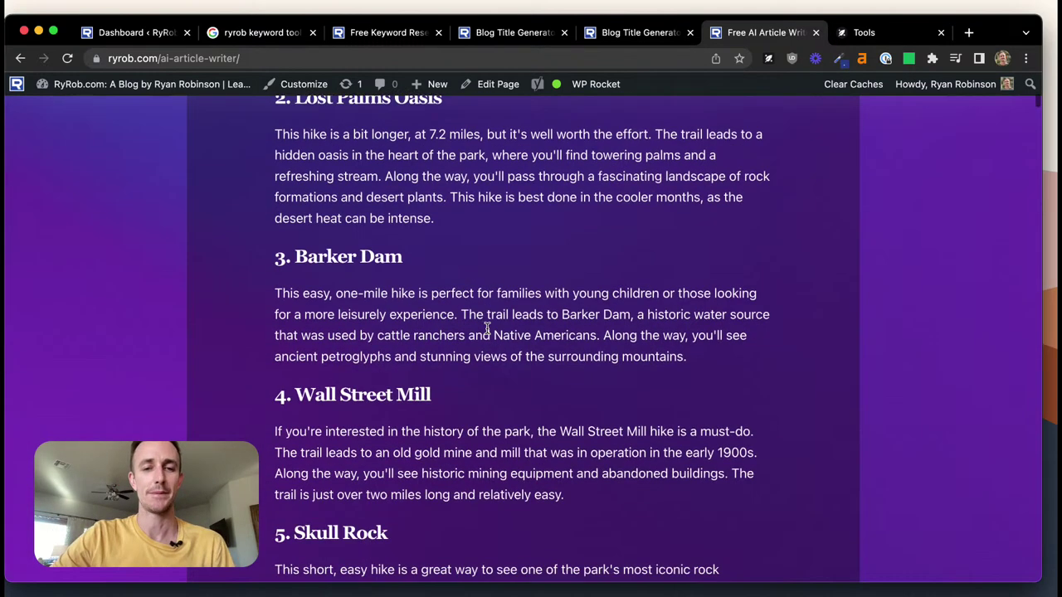
scroll(488, 328, "down", 4)
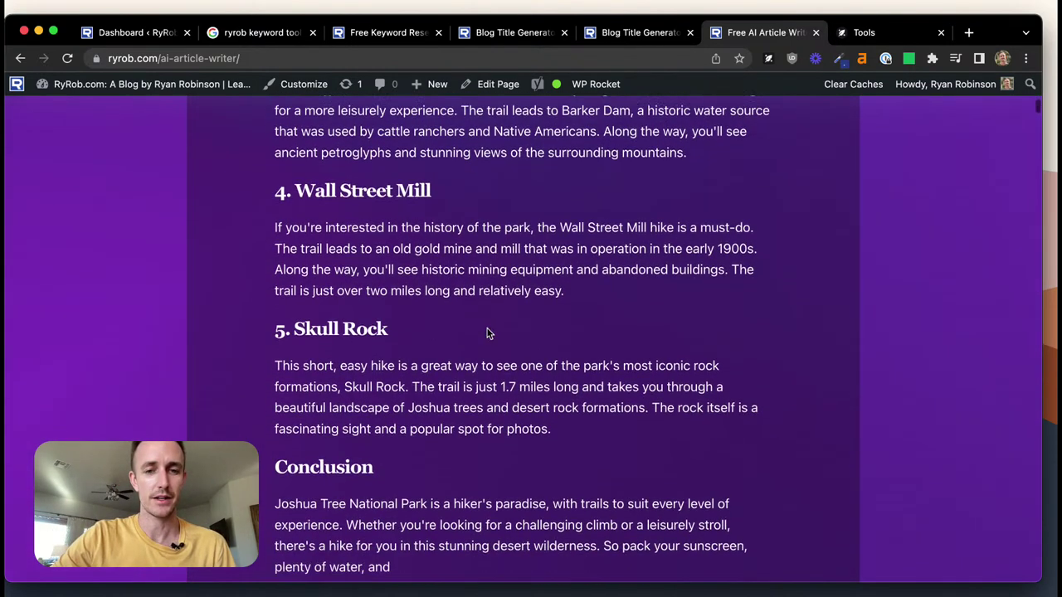
scroll(488, 328, "down", 1)
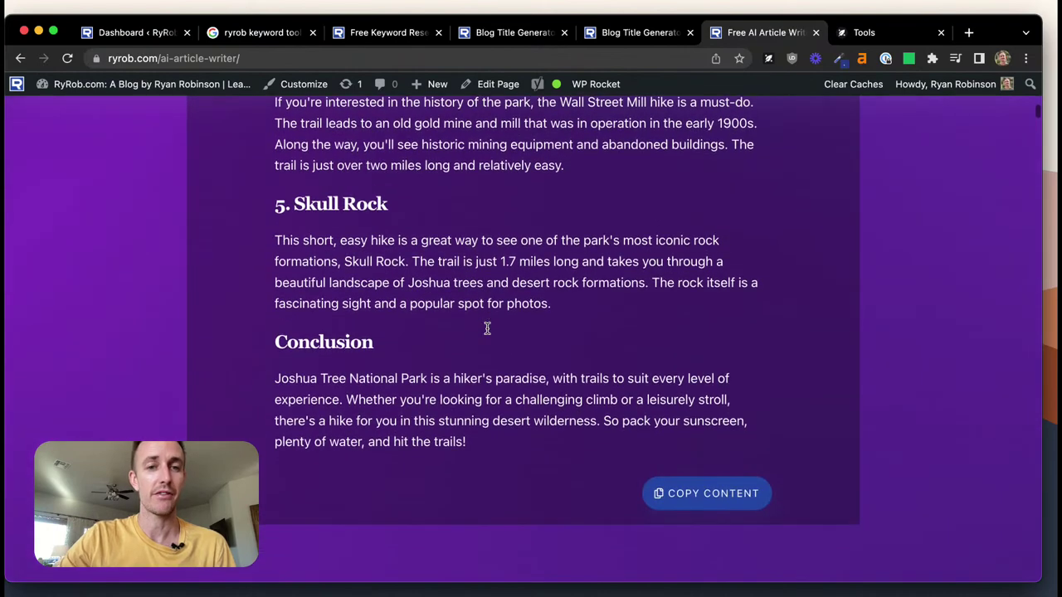
scroll(488, 332, "up", 18)
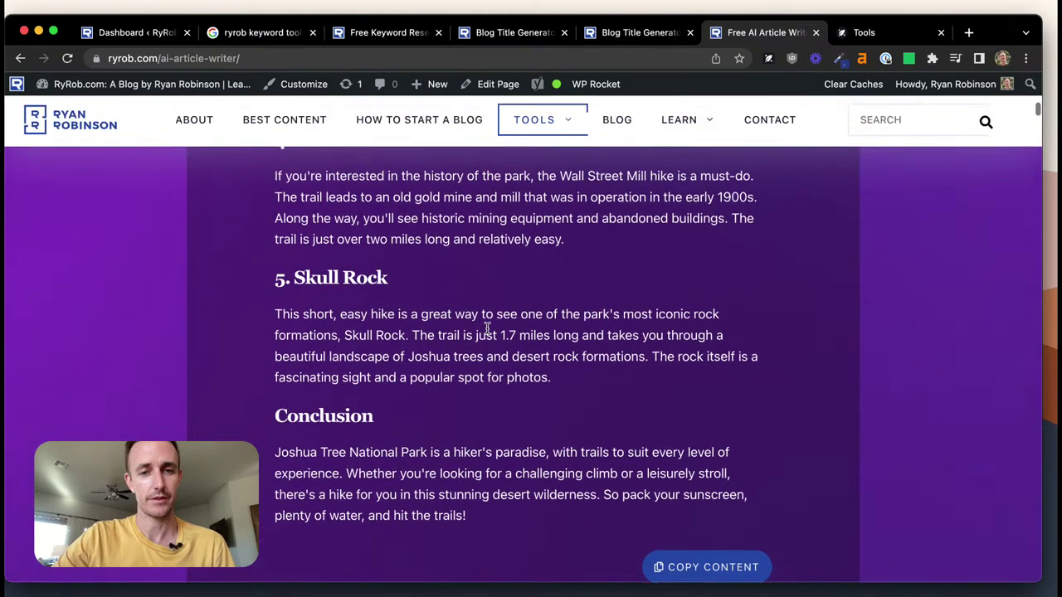
scroll(488, 332, "up", 2)
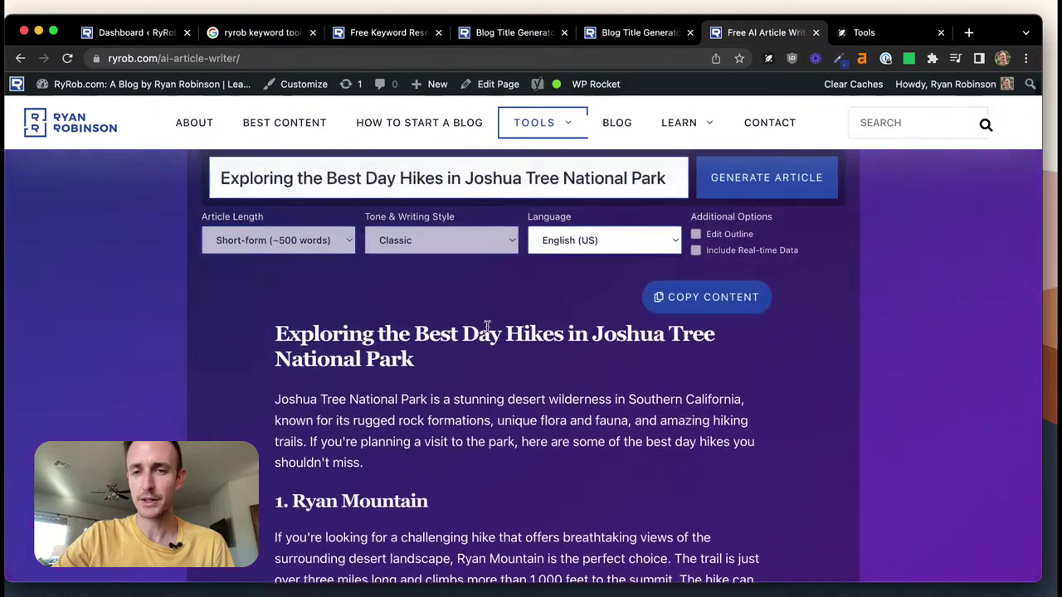
scroll(510, 343, "down", 11)
scroll(512, 347, "down", 10)
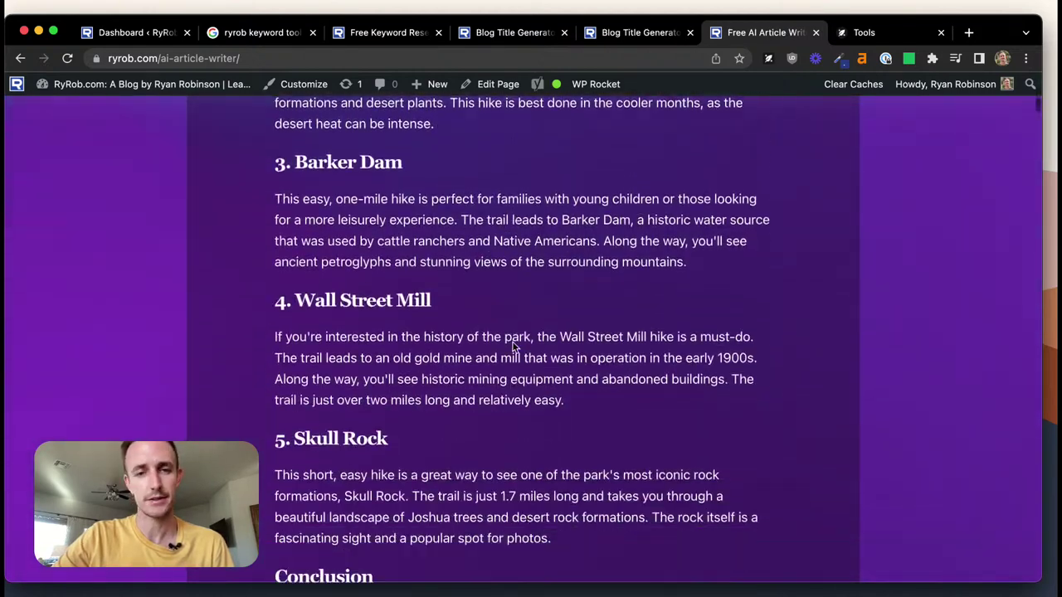
scroll(512, 342, "down", 1)
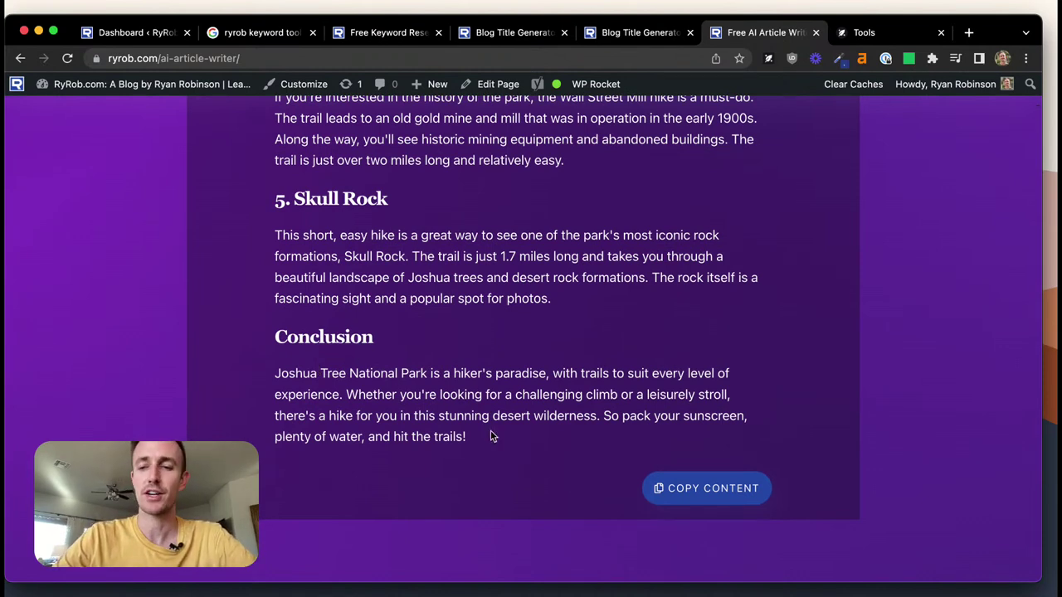
left_click(698, 493)
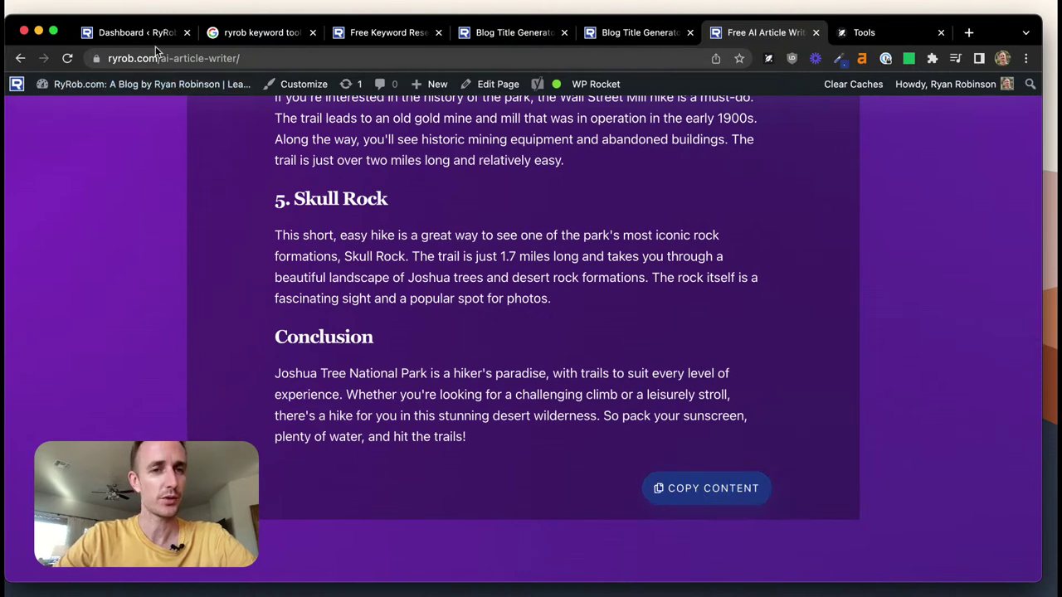
Start a new blank WordPress post from Posts > Add New
left_click(137, 32)
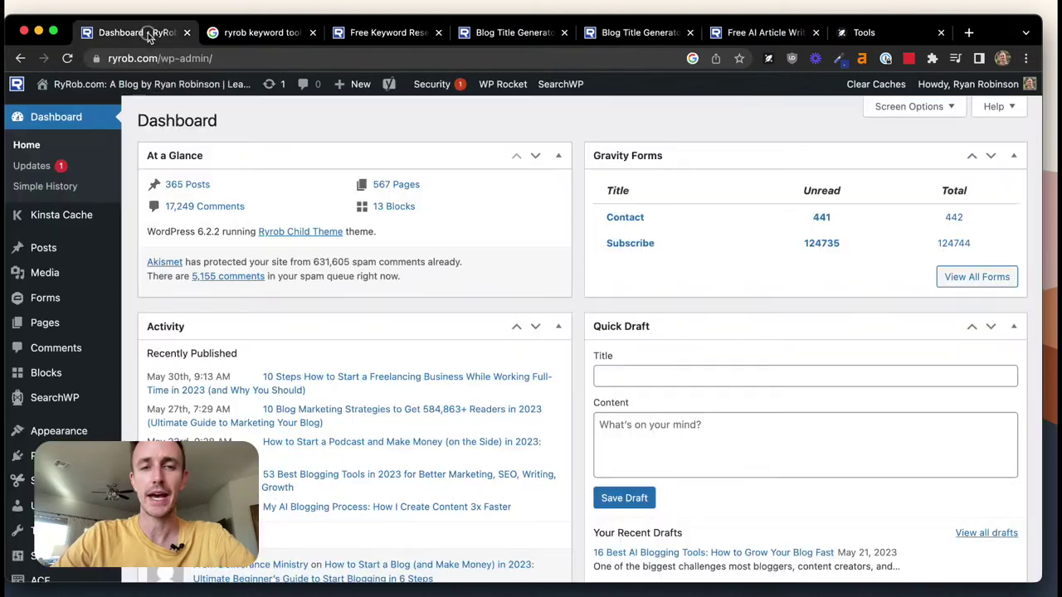
mouse_move(40, 247)
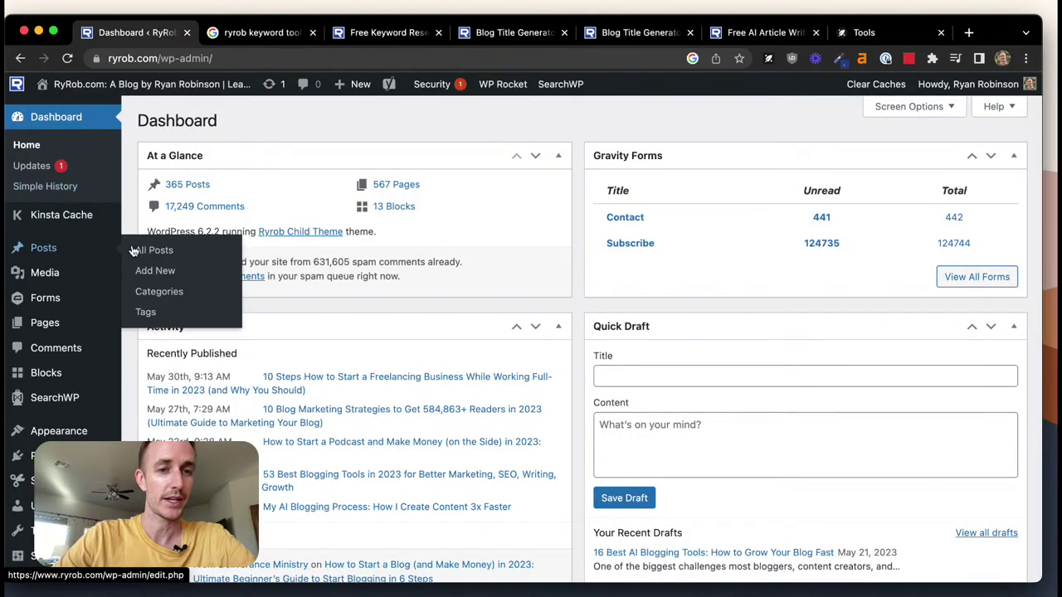
left_click(166, 276)
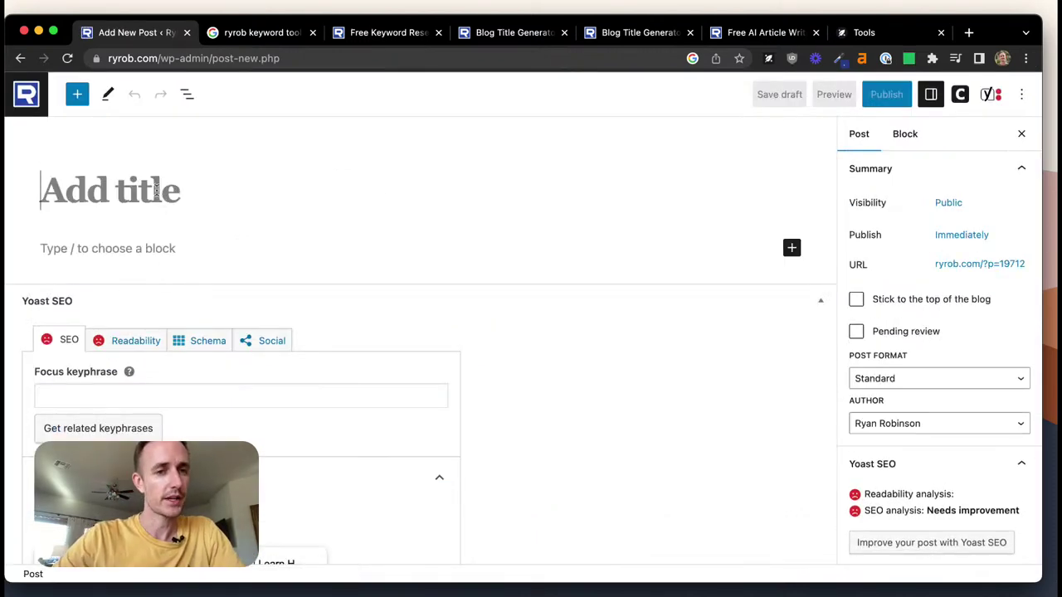
Paste the copied Joshua Tree day hikes article into the new post's title field
right_click(156, 190)
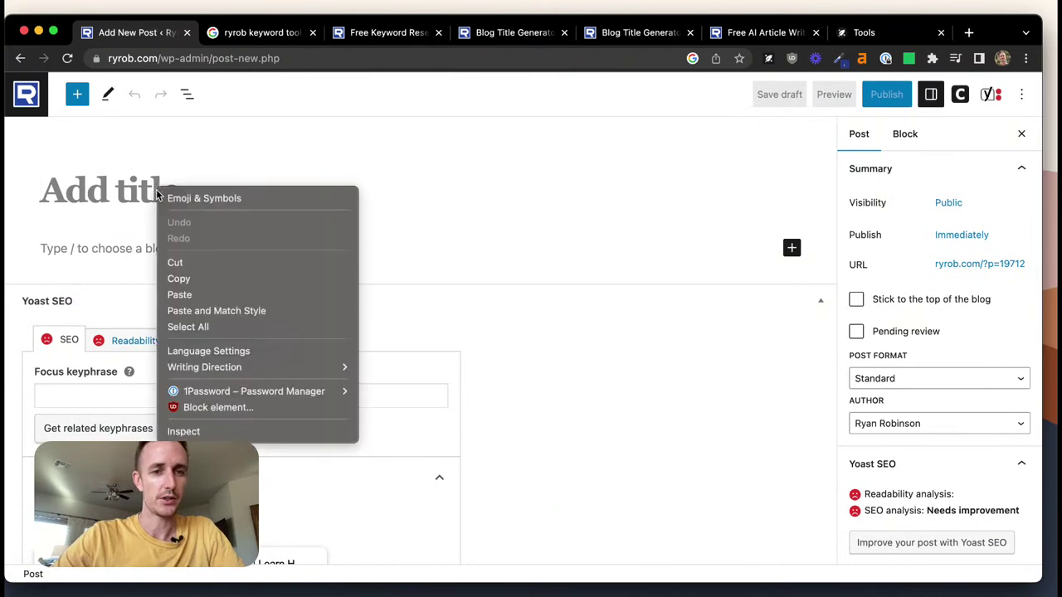
left_click(200, 297)
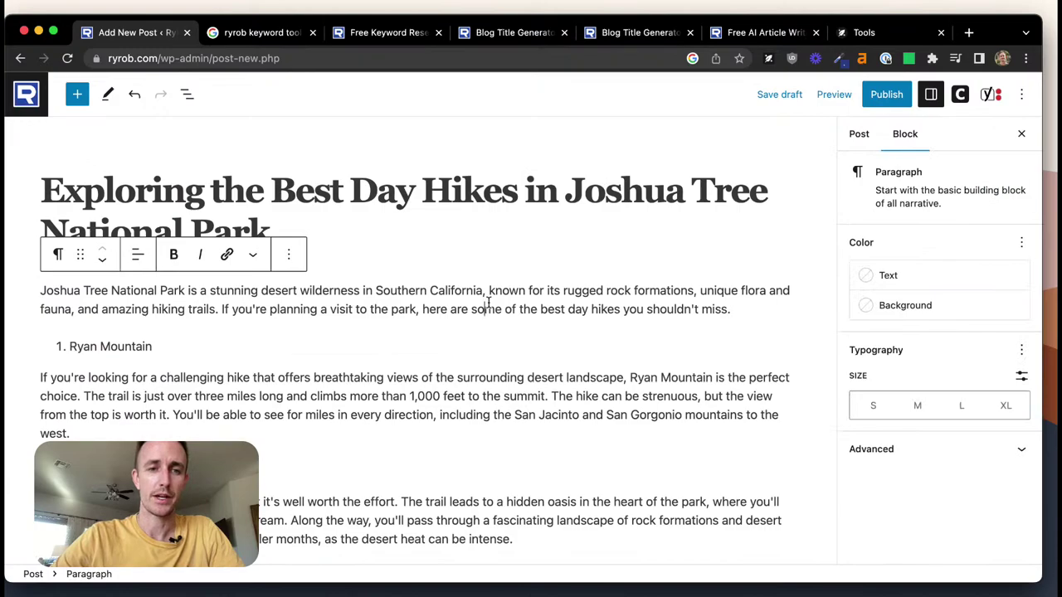
scroll(488, 303, "down", 10)
scroll(487, 303, "up", 7)
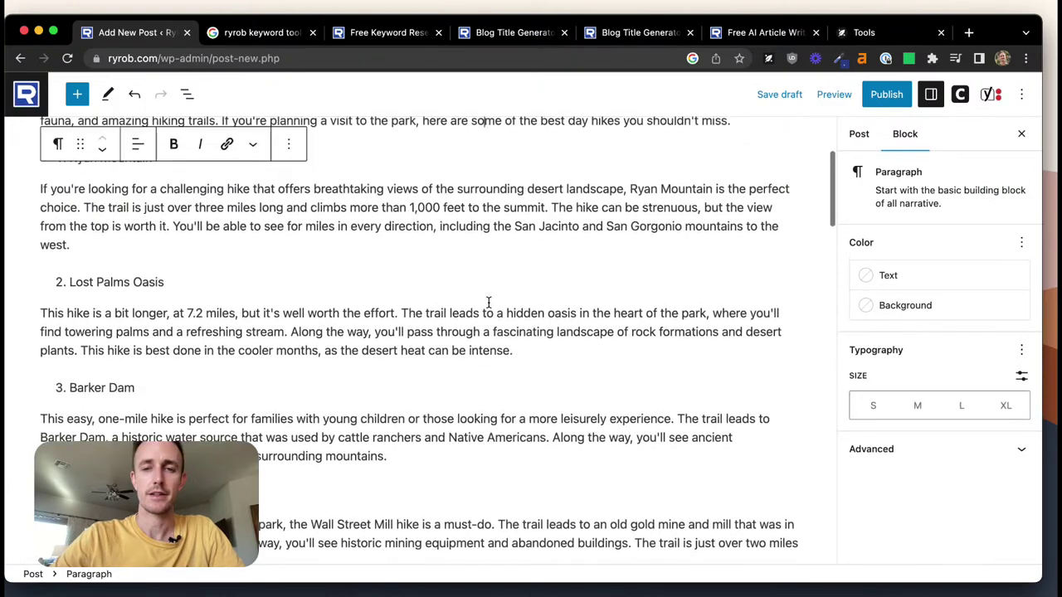
scroll(488, 303, "up", 3)
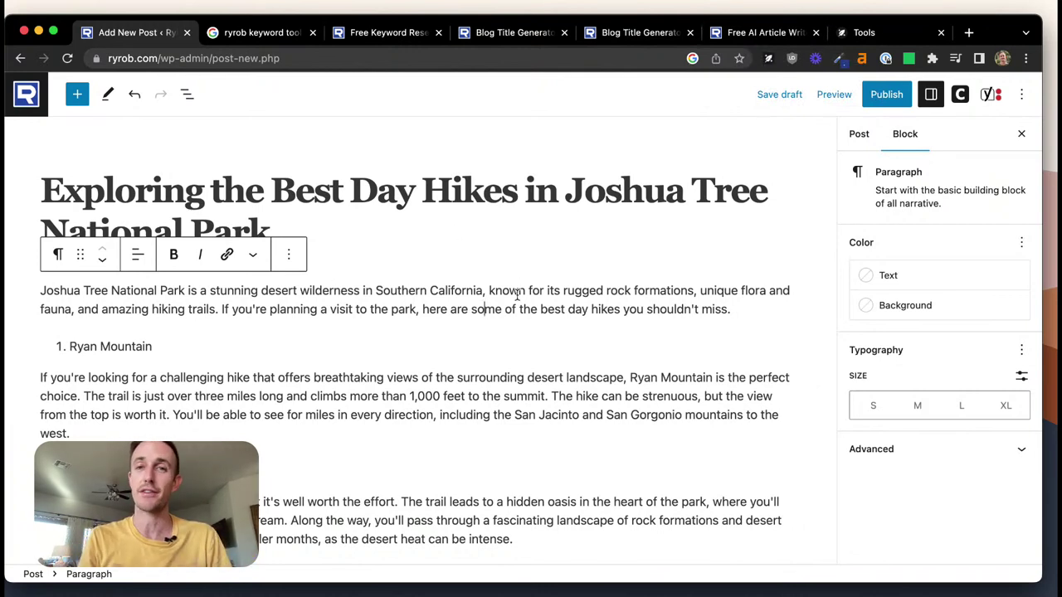
Select the whole Ryan Mountain list block in the post
triple_click(127, 346)
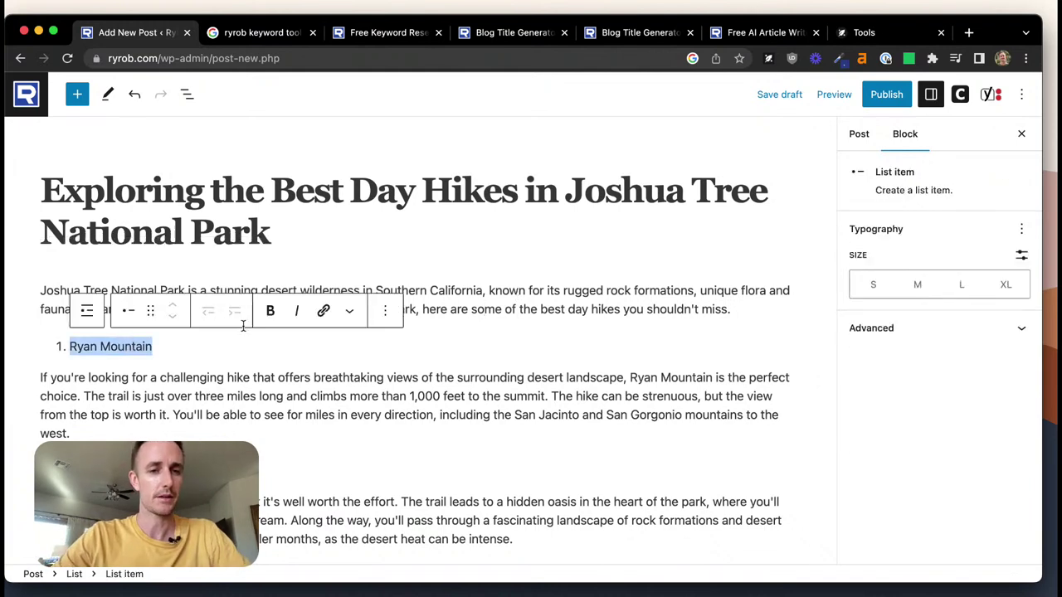
left_click(87, 312)
left_click(108, 346)
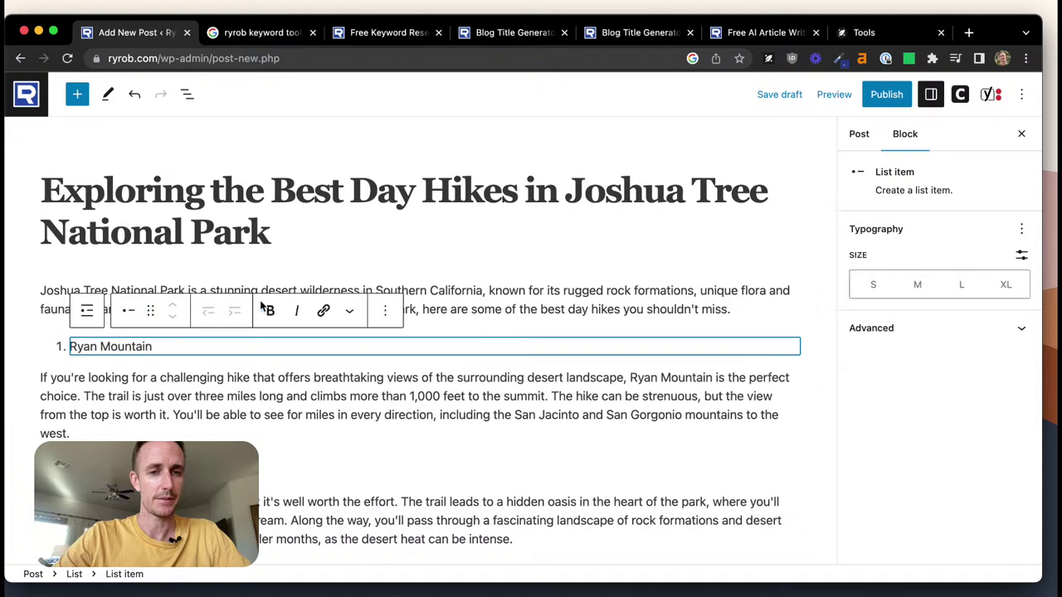
left_click(86, 311)
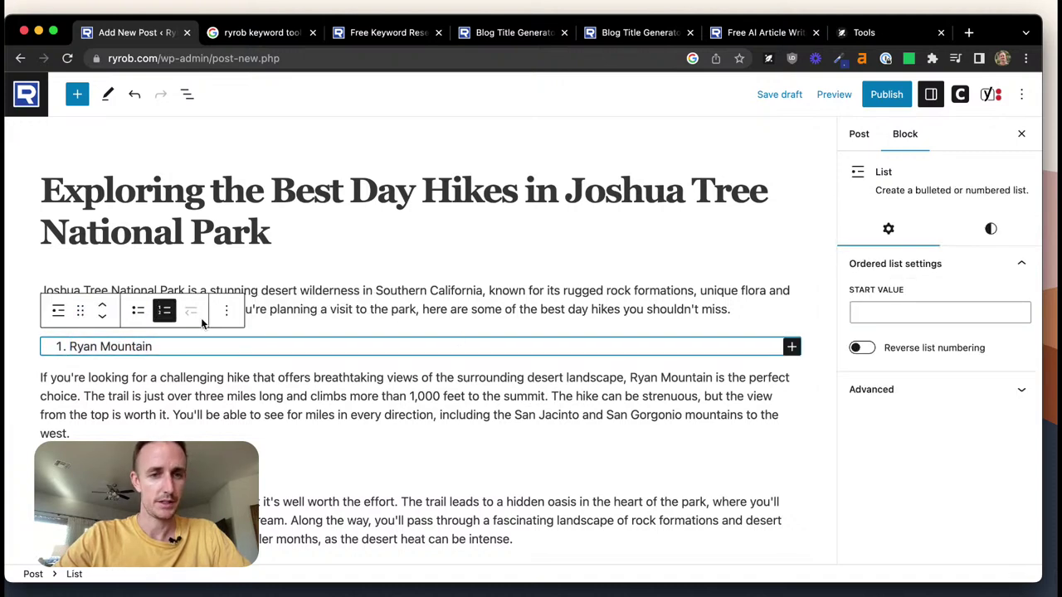
Convert the Ryan Mountain list to bullets, delete the block, and return to the Article Writer
left_click(166, 314)
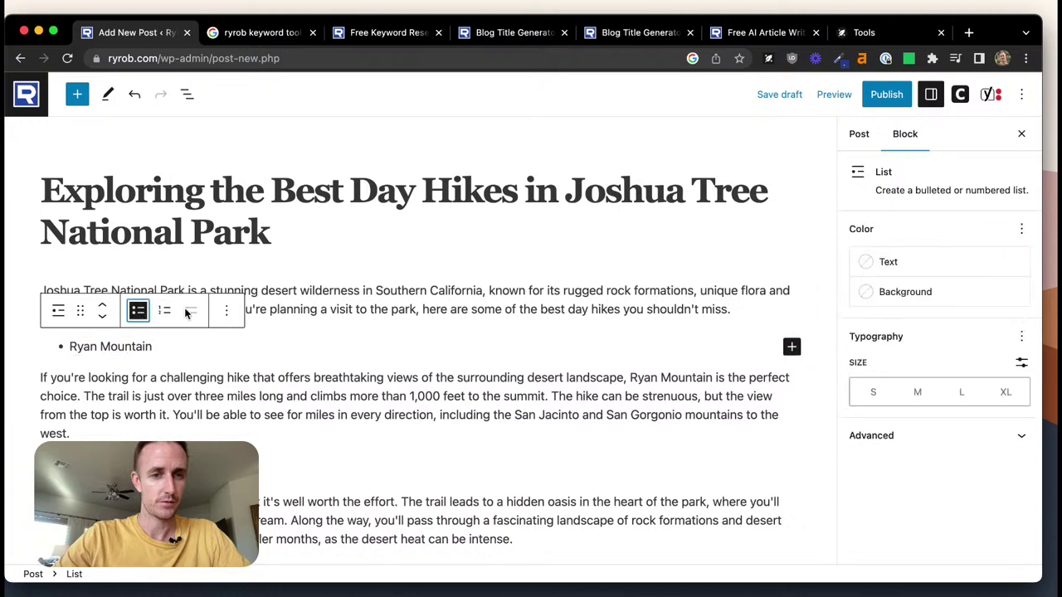
left_click(229, 312)
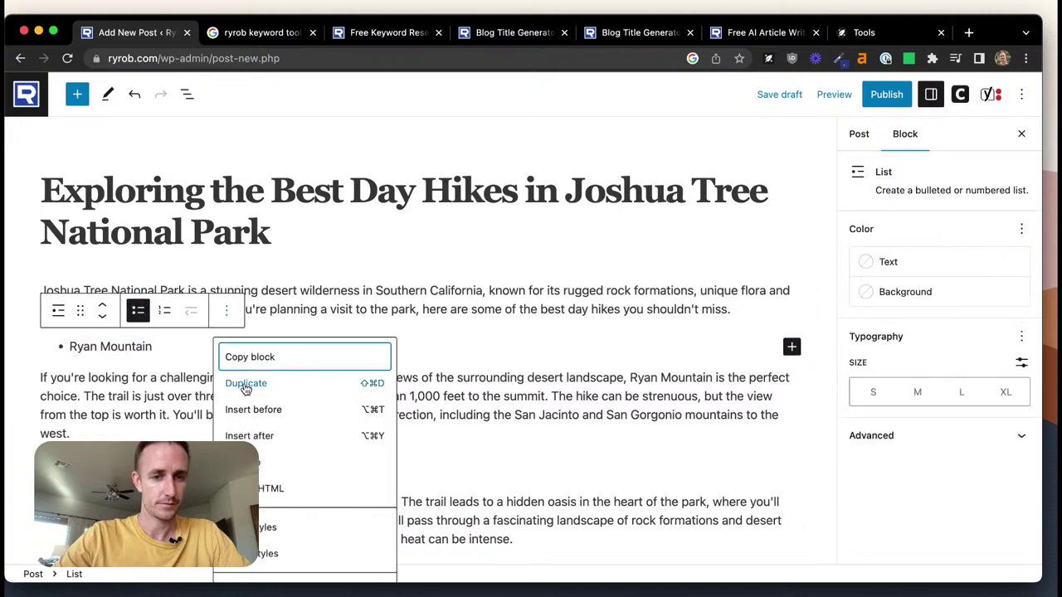
key("ctrl+alt+z")
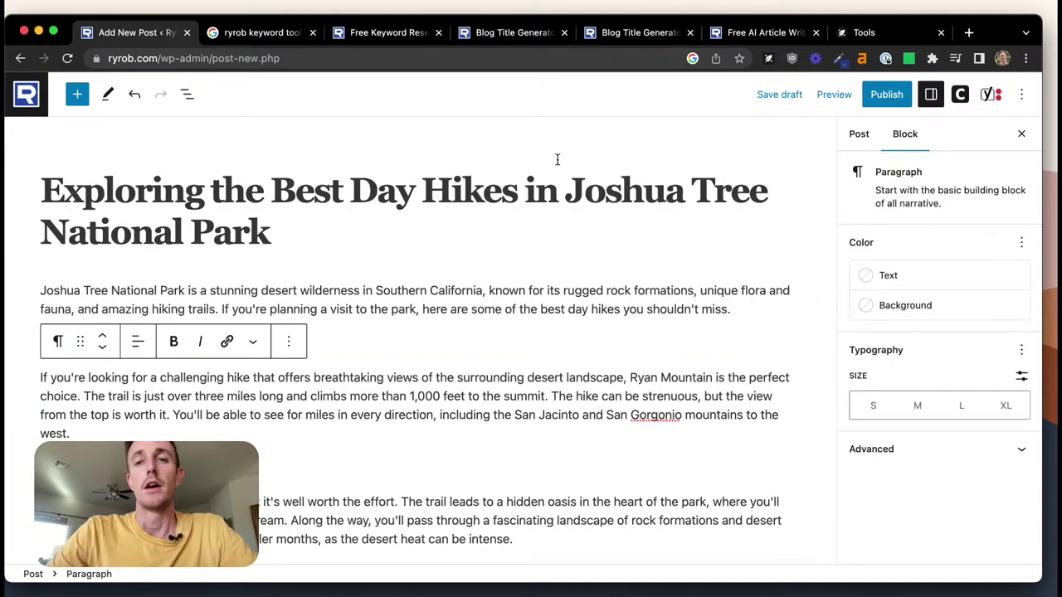
left_click(742, 33)
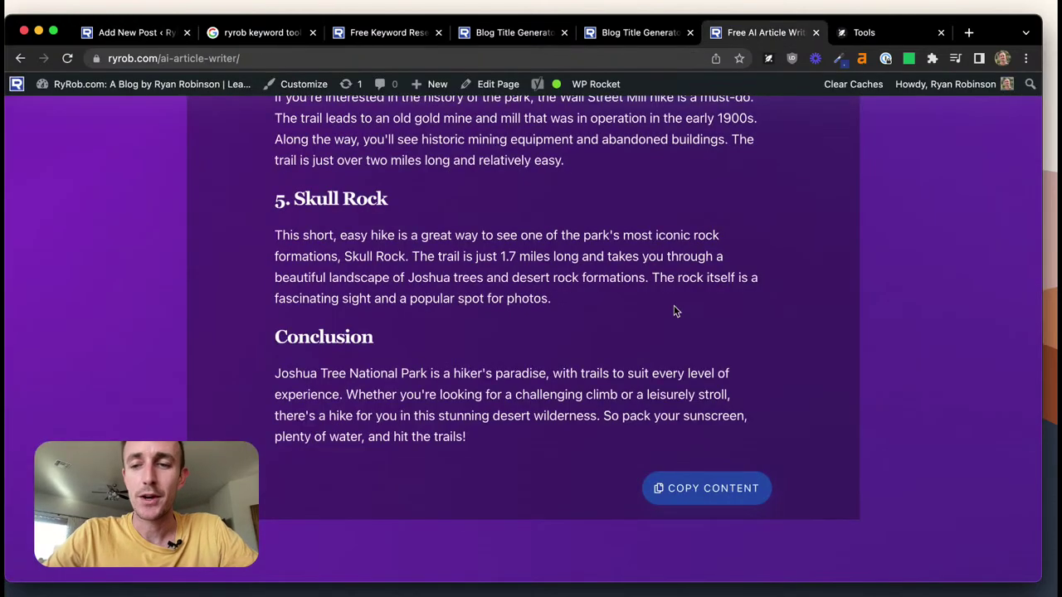
scroll(674, 307, "up", 15)
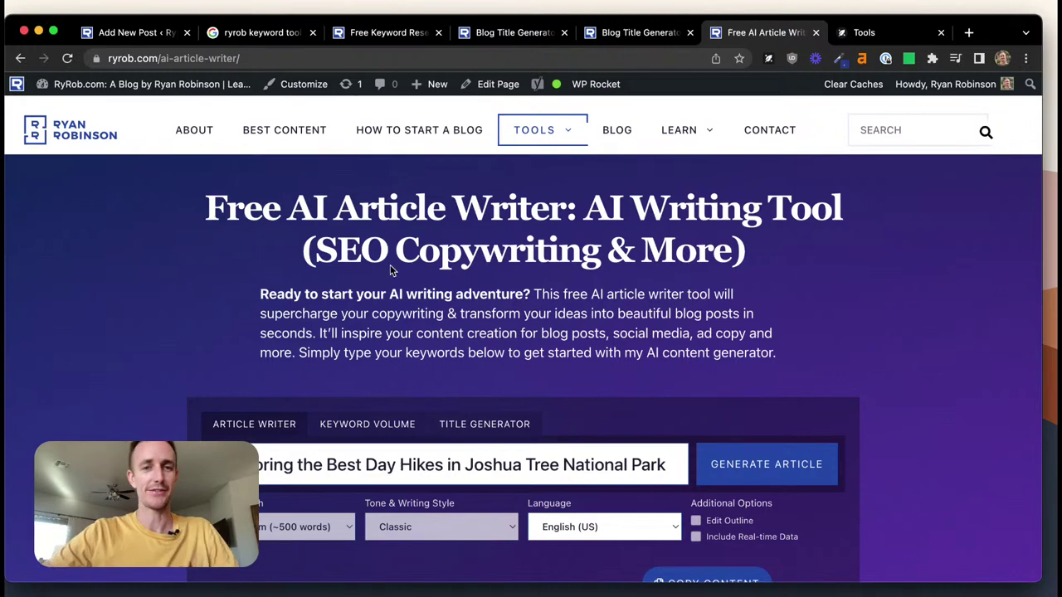
Search the Keyword Research Tool for 'dinosaur jokes', replacing 'joshua tree hikes'
left_click(360, 33)
scroll(445, 229, "up", 15)
scroll(348, 315, "down", 3)
triple_click(415, 320)
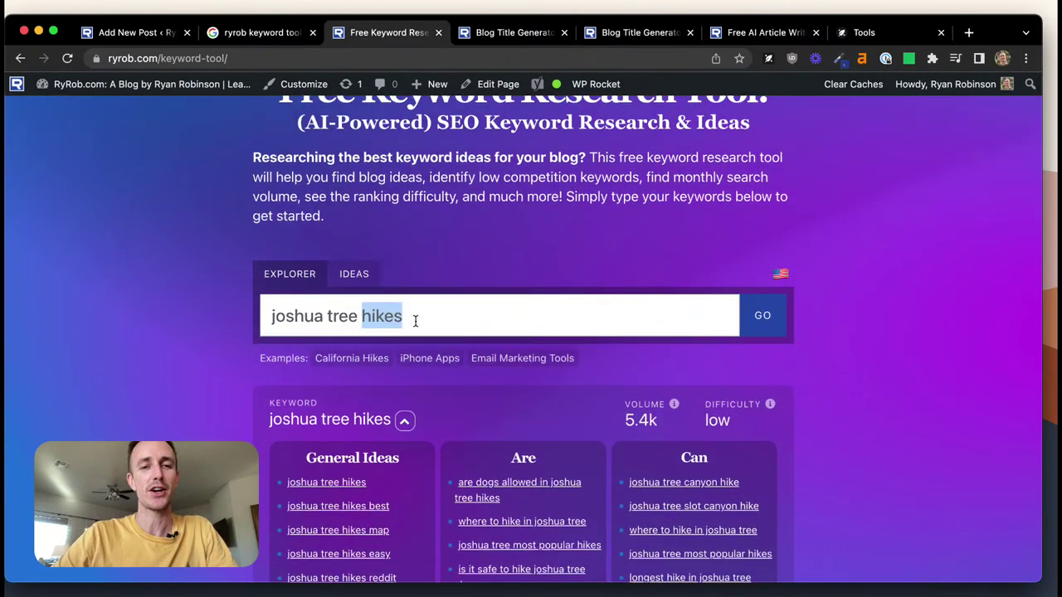
type("dinosa")
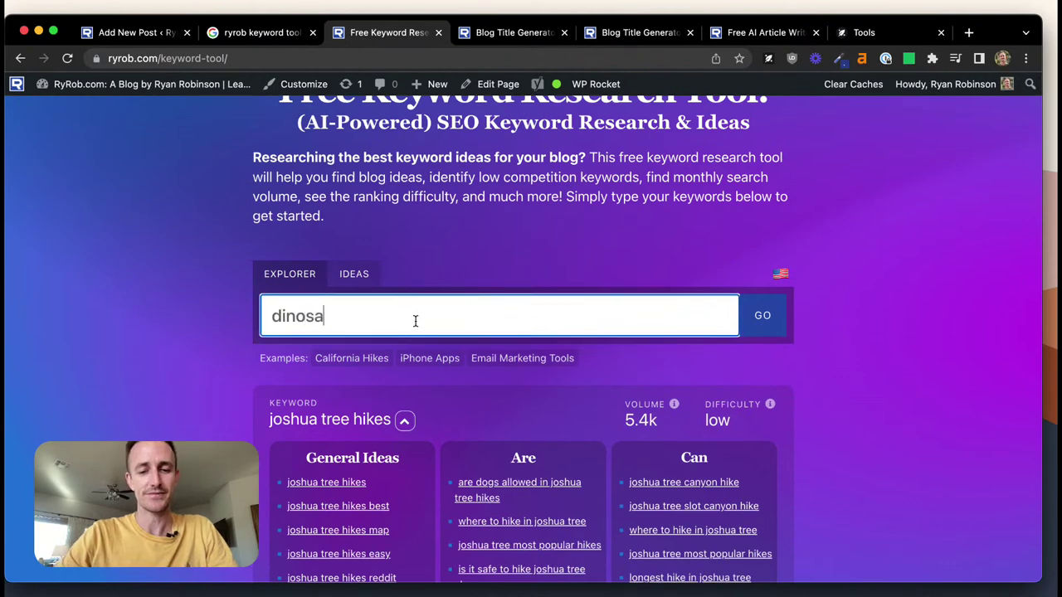
type("ur jokes")
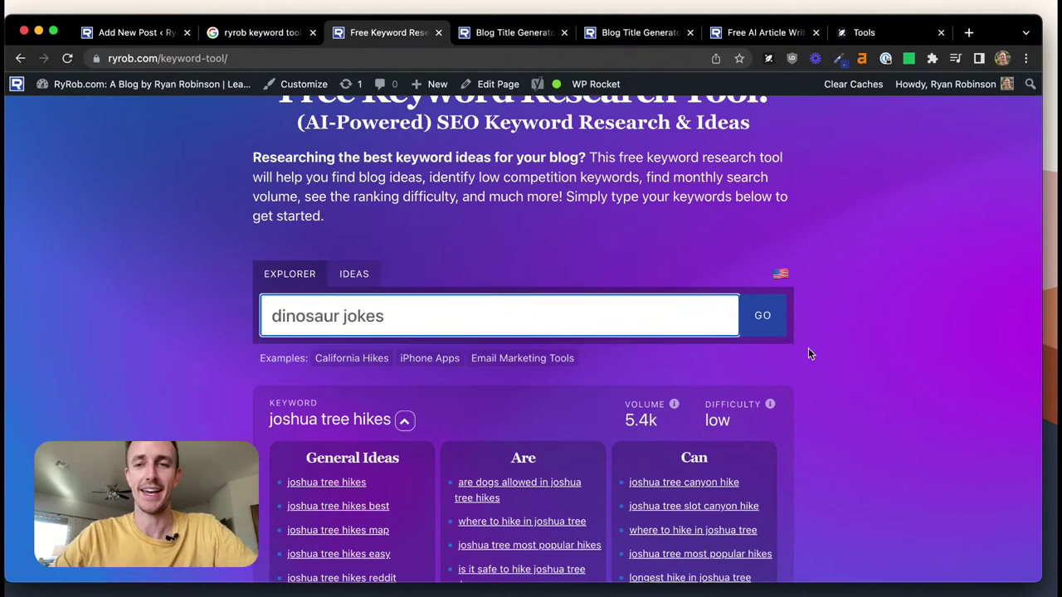
left_click(764, 323)
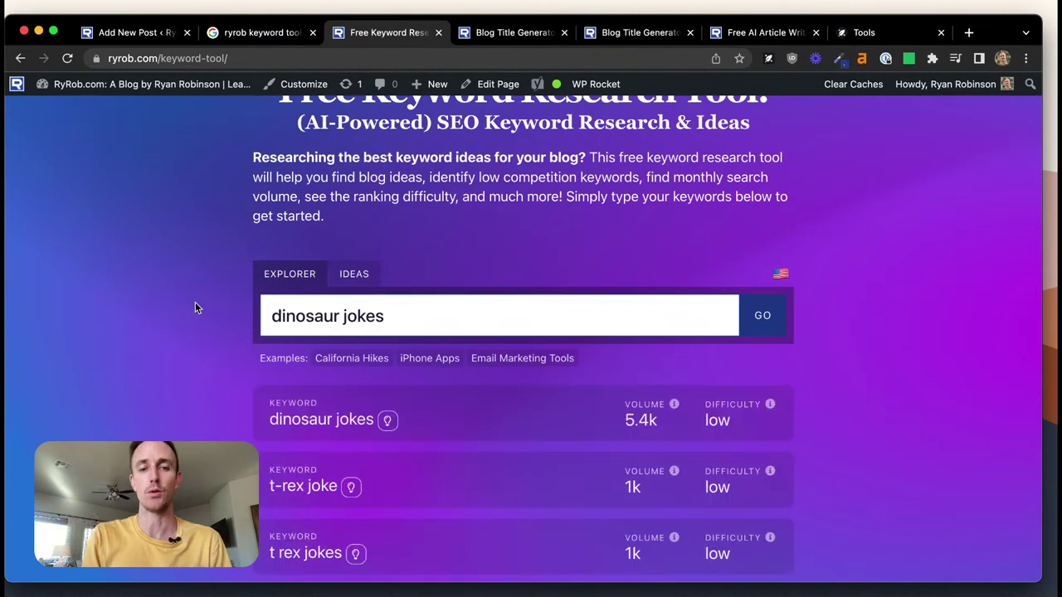
Scroll through the dinosaur jokes keyword list, noting 'dinosaur jokes' at 5.4k volume
scroll(196, 305, "down", 5)
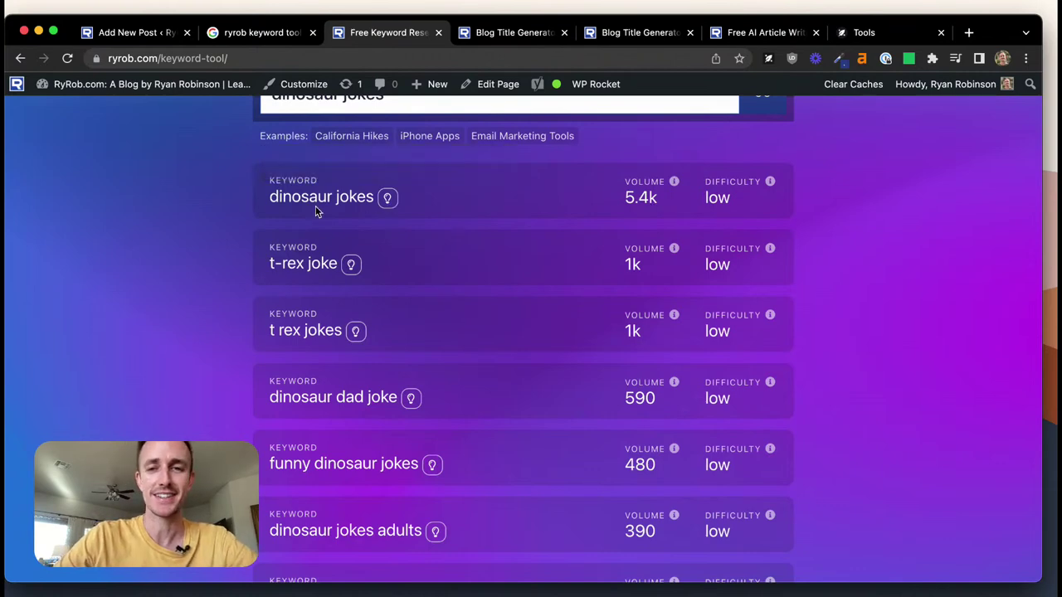
scroll(175, 215, "down", 2)
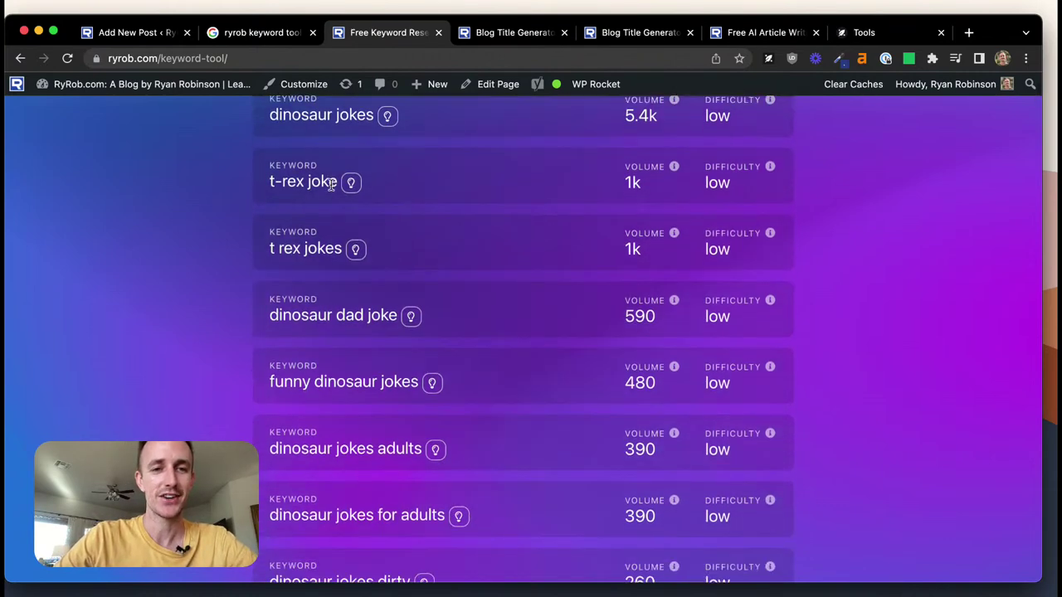
scroll(241, 243, "down", 2)
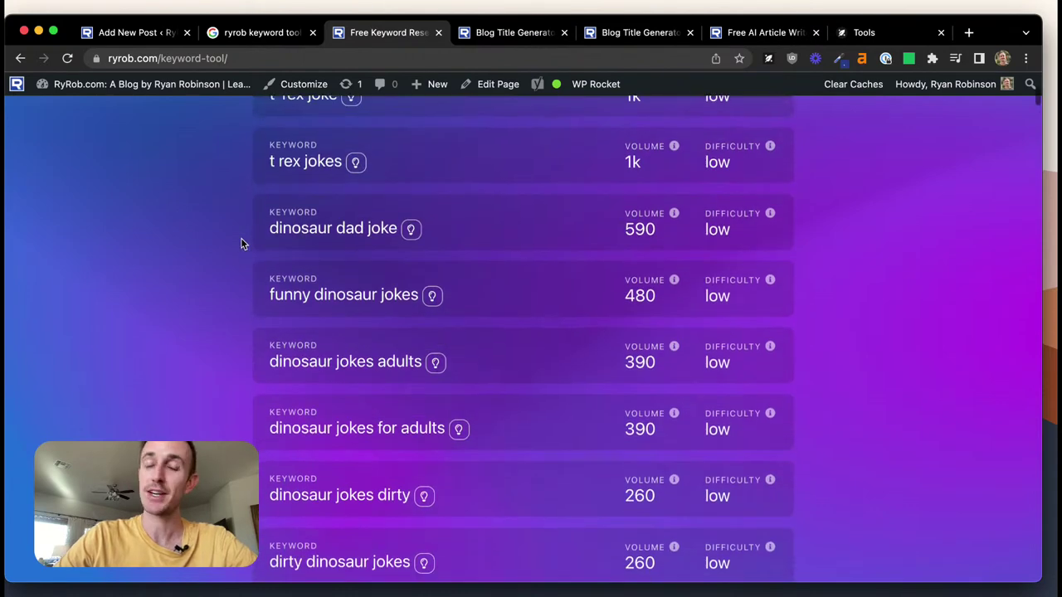
scroll(241, 243, "down", 2)
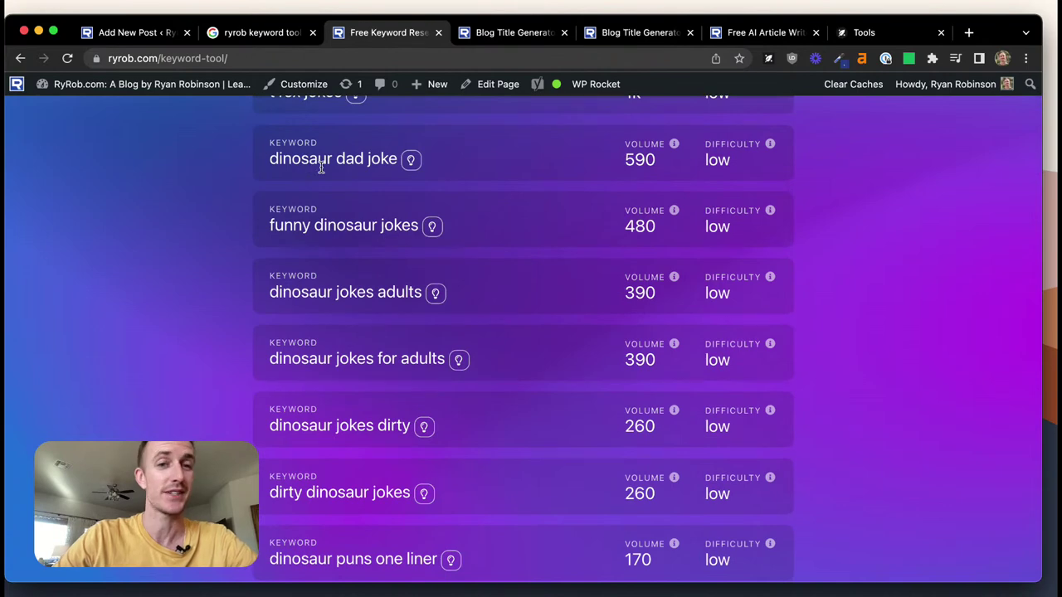
scroll(234, 195, "down", 3)
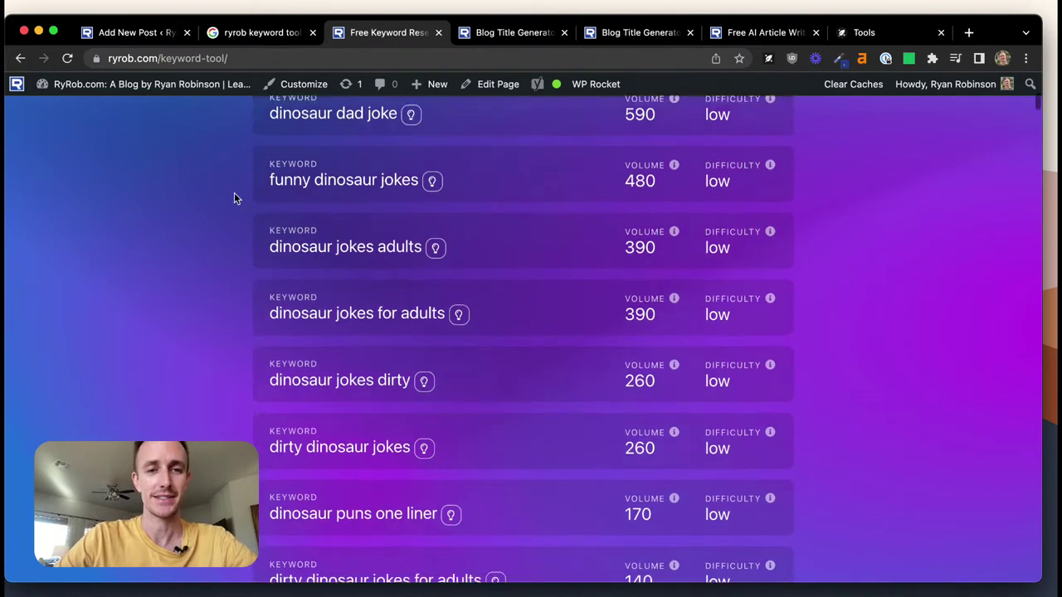
scroll(235, 195, "down", 2)
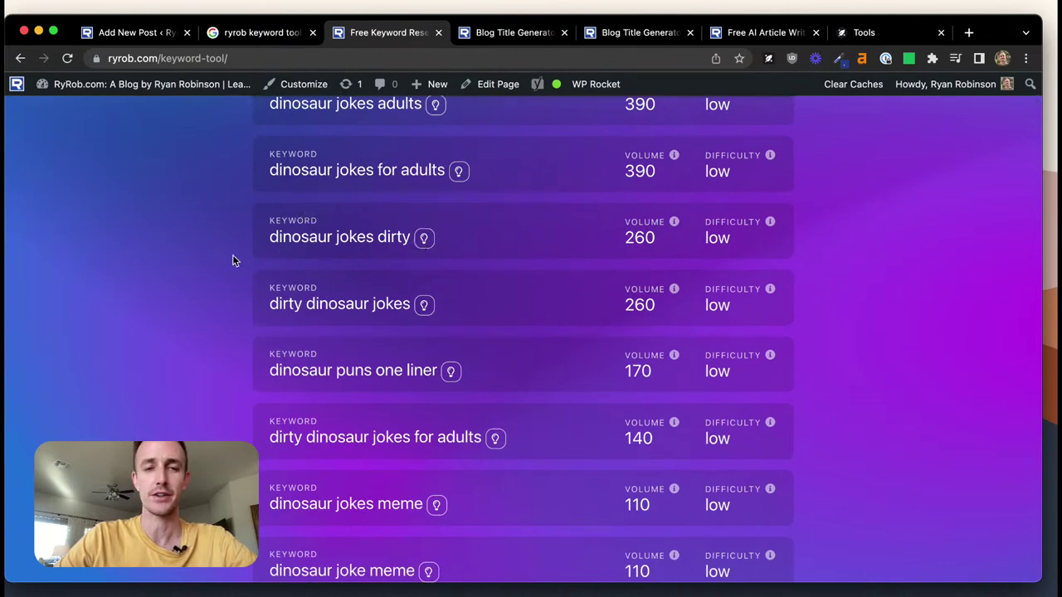
scroll(232, 260, "down", 3)
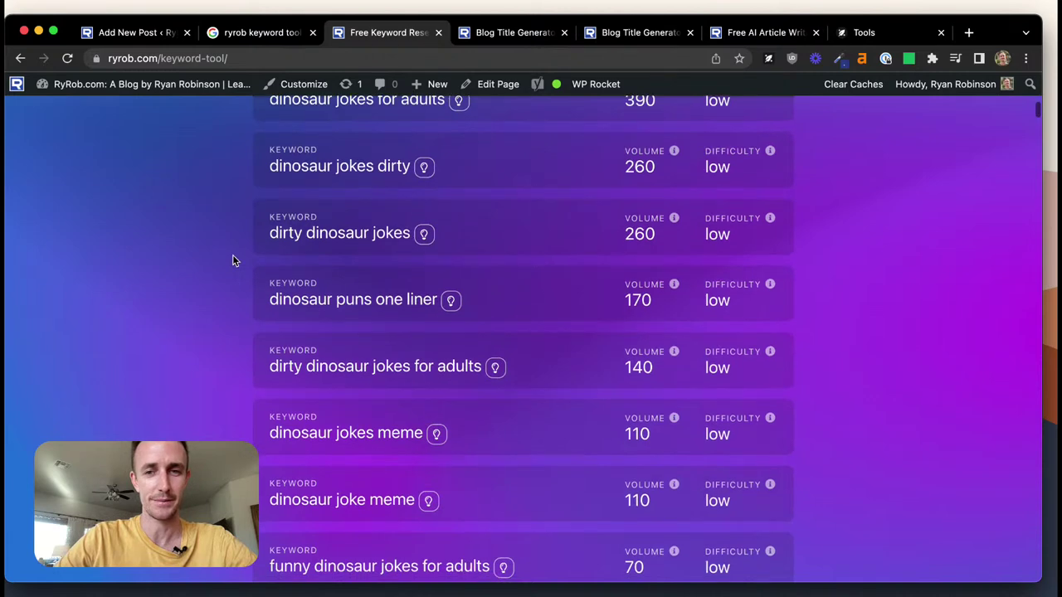
scroll(232, 260, "down", 5)
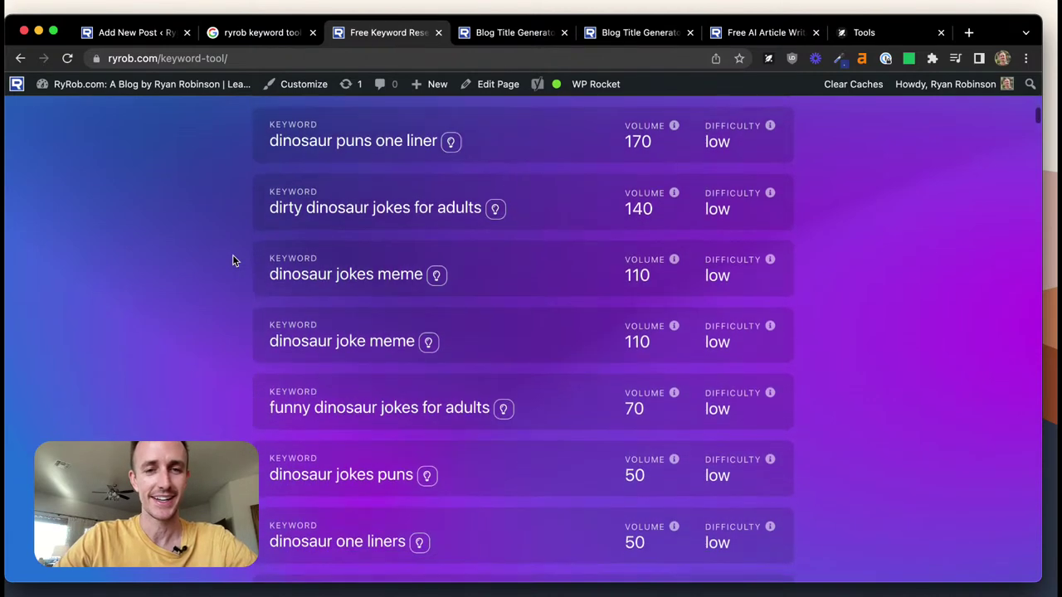
scroll(233, 255, "up", 3)
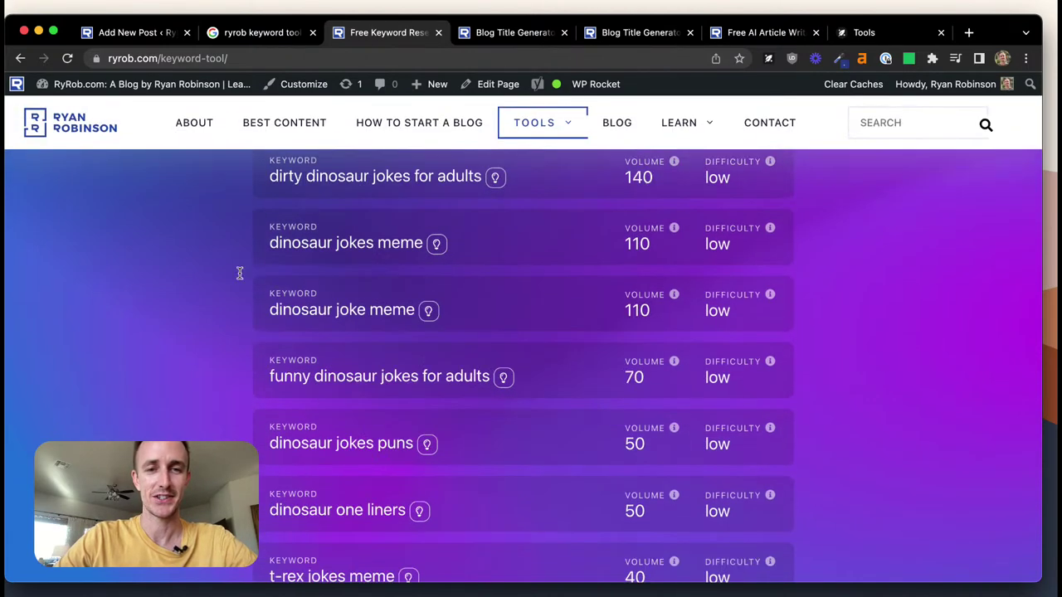
scroll(238, 271, "up", 4)
scroll(239, 278, "up", 8)
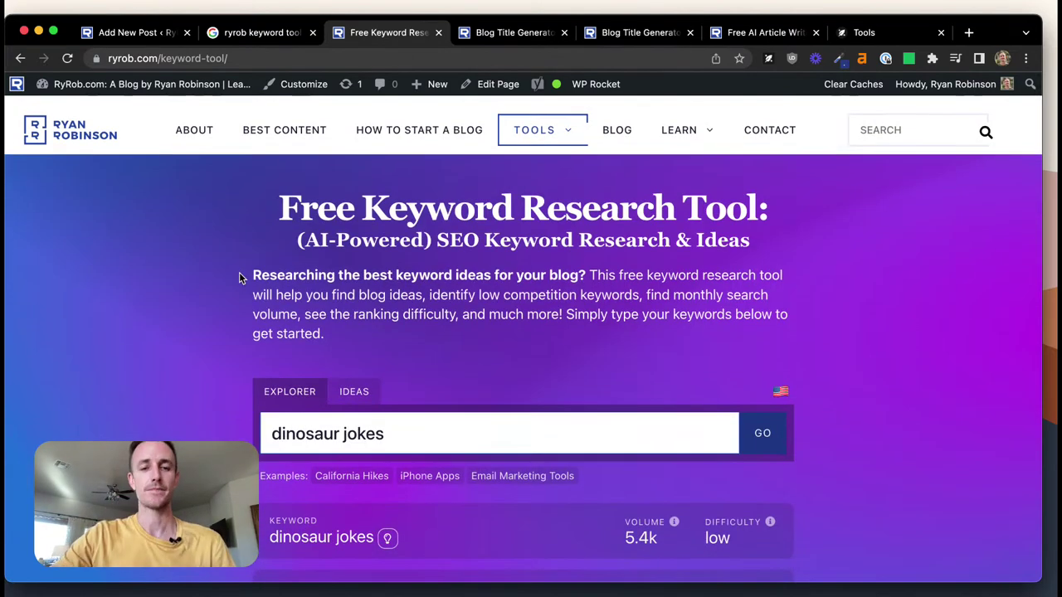
scroll(239, 278, "down", 5)
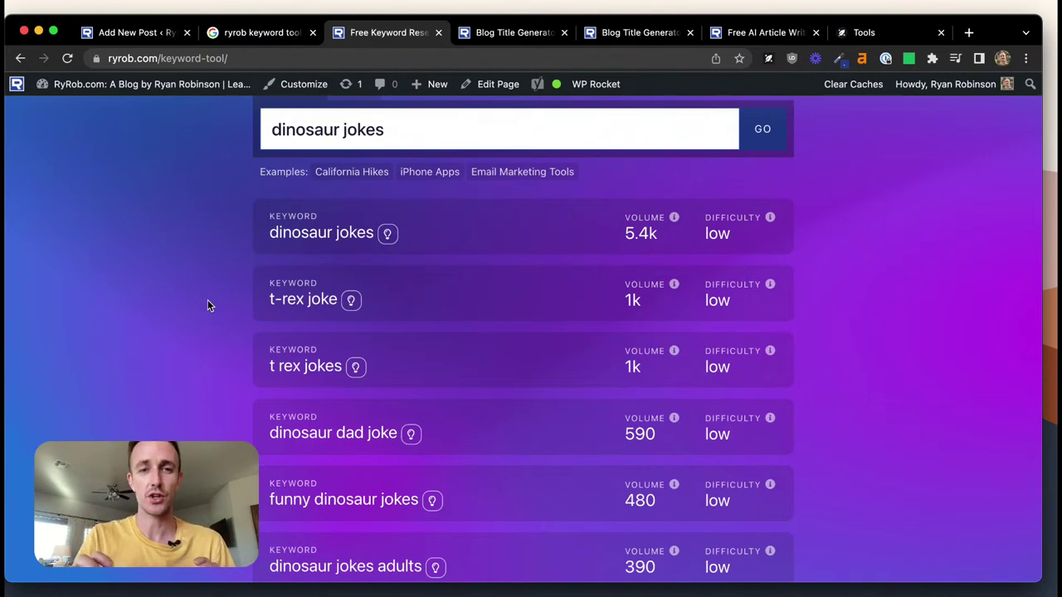
Compare low-difficulty variants like 't-rex joke' at 1k volume further down the results
left_click_drag(384, 130, 268, 129)
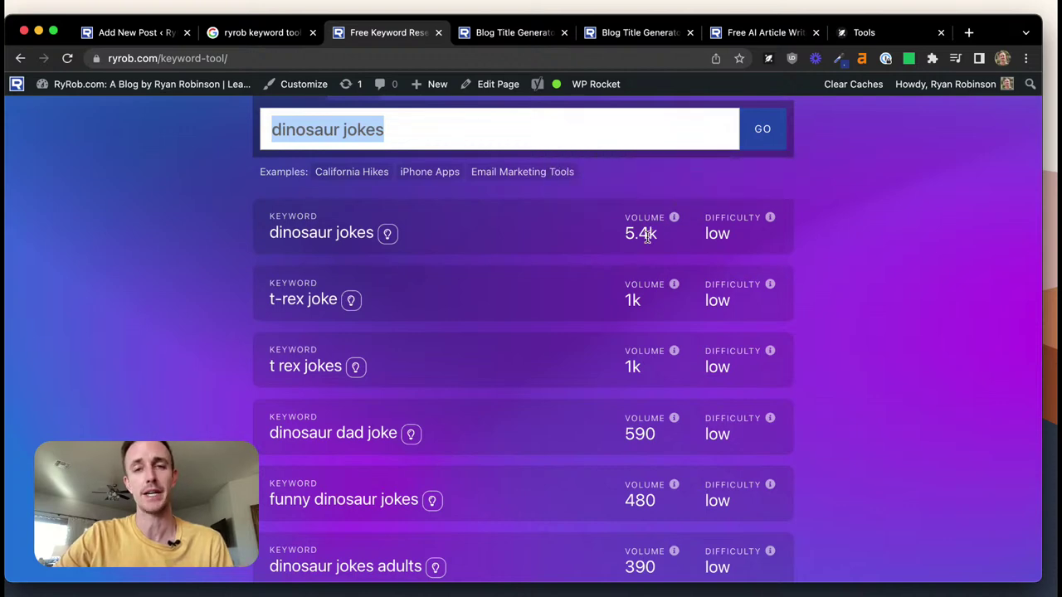
left_click(206, 269)
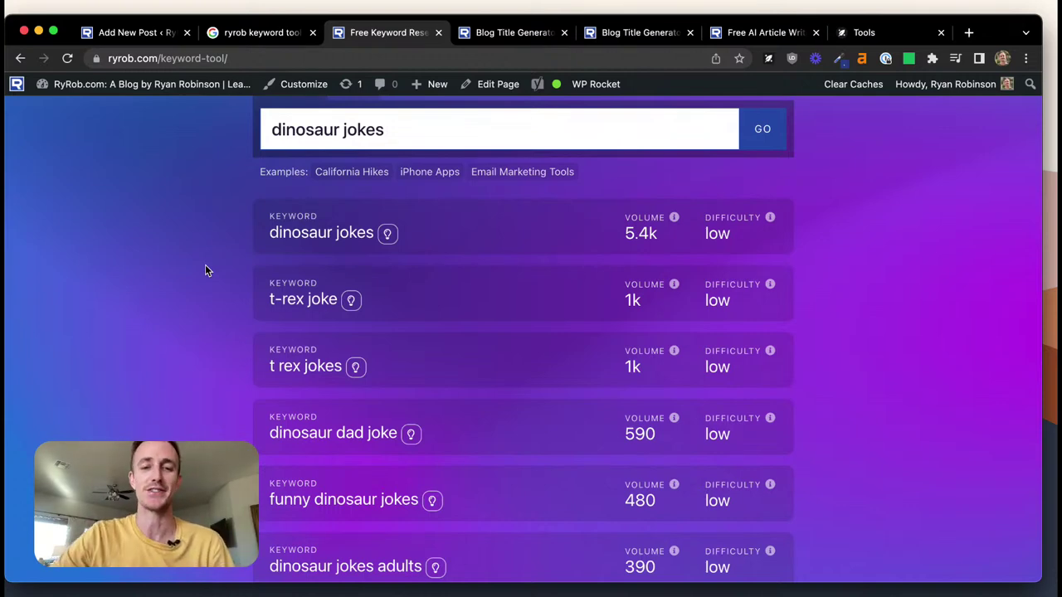
scroll(206, 266, "down", 5)
scroll(205, 270, "down", 7)
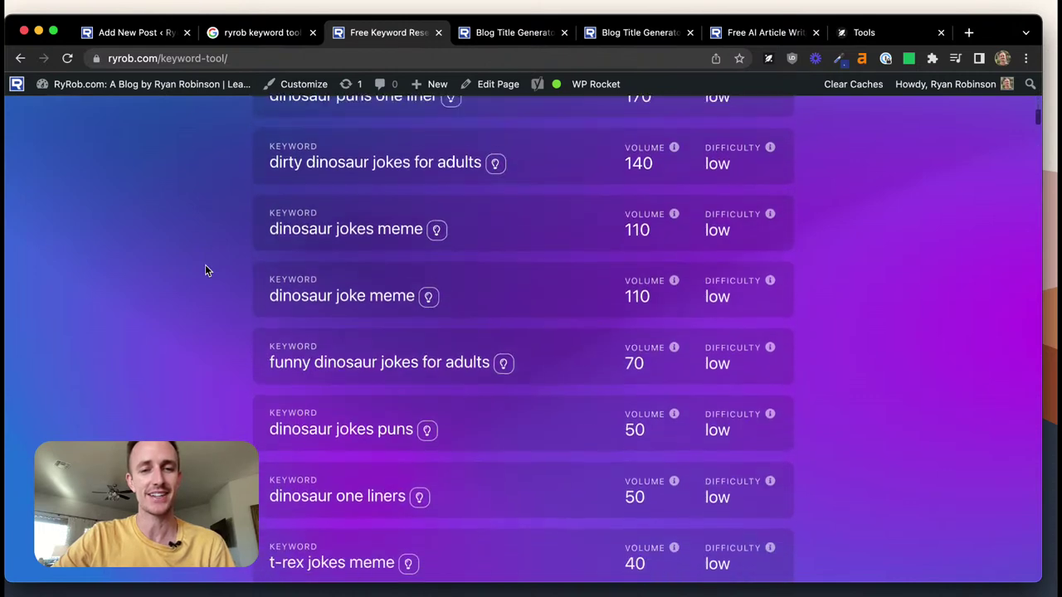
scroll(415, 304, "down", 1)
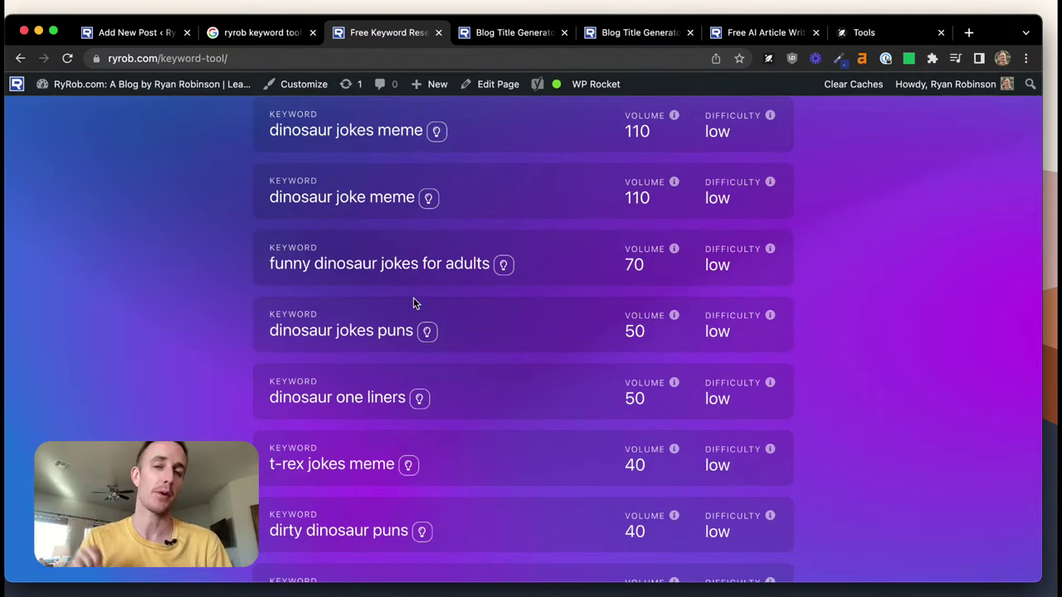
scroll(415, 304, "up", 5)
scroll(415, 303, "up", 4)
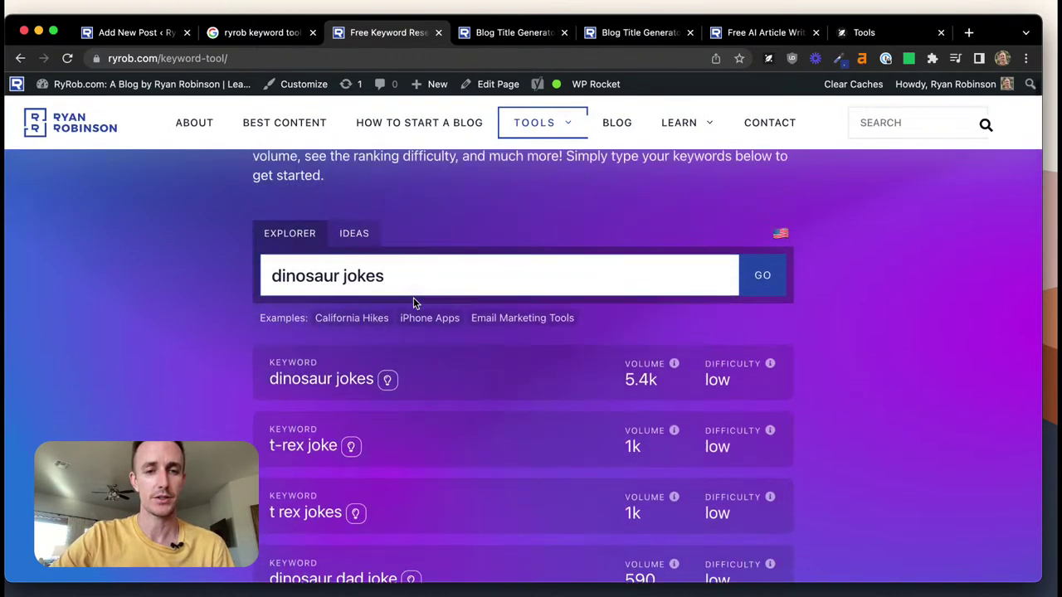
Expand the dinosaur jokes idea lists and send 'dinosaur jokes for kids' to the title generator
left_click(387, 403)
scroll(248, 381, "down", 1)
scroll(248, 381, "down", 3)
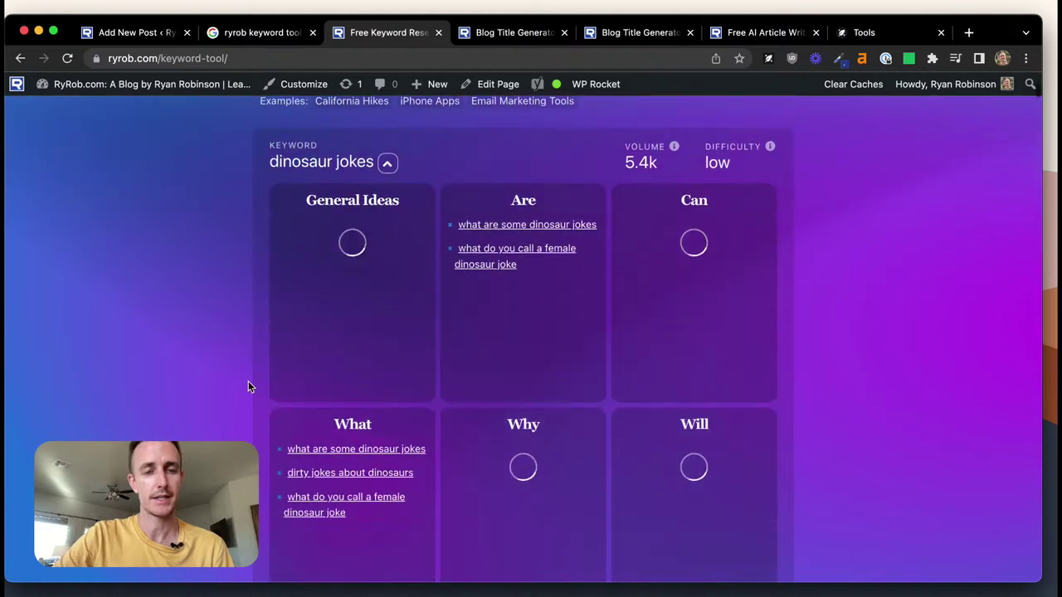
scroll(180, 317, "up", 1)
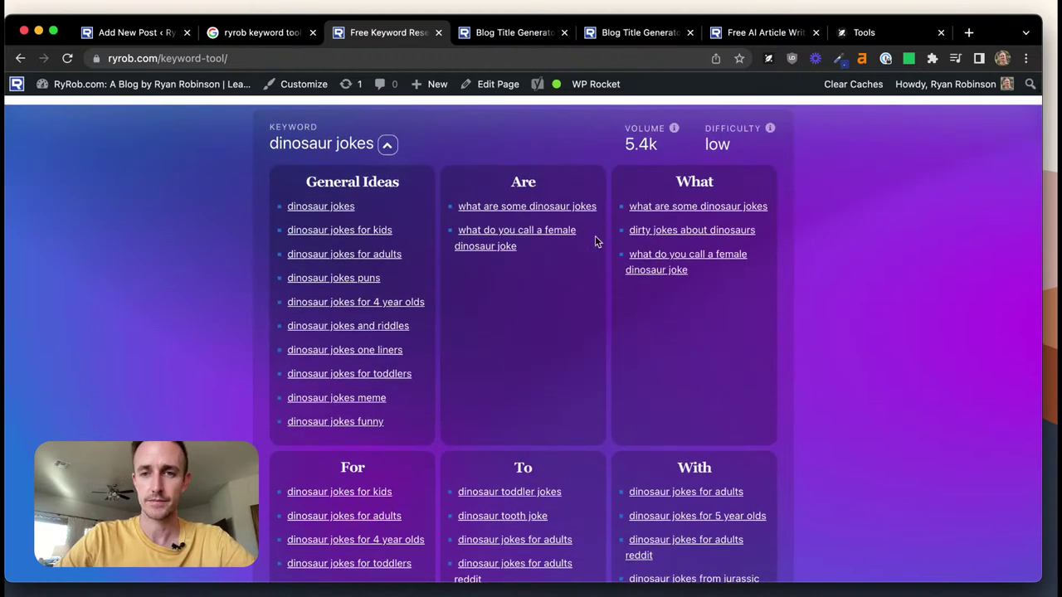
scroll(700, 215, "down", 1)
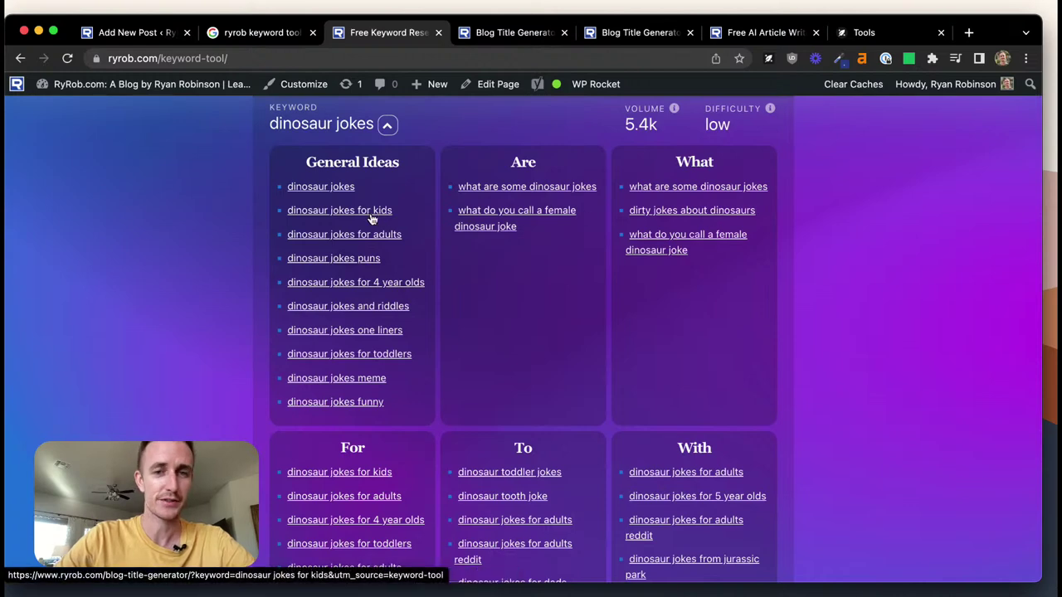
scroll(365, 239, "down", 3)
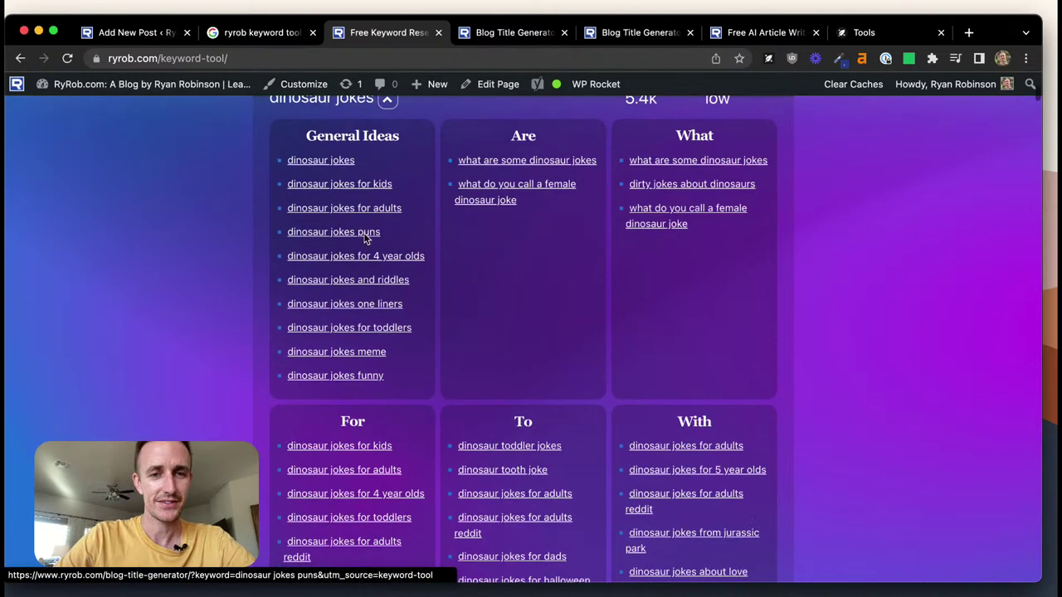
scroll(365, 239, "up", 5)
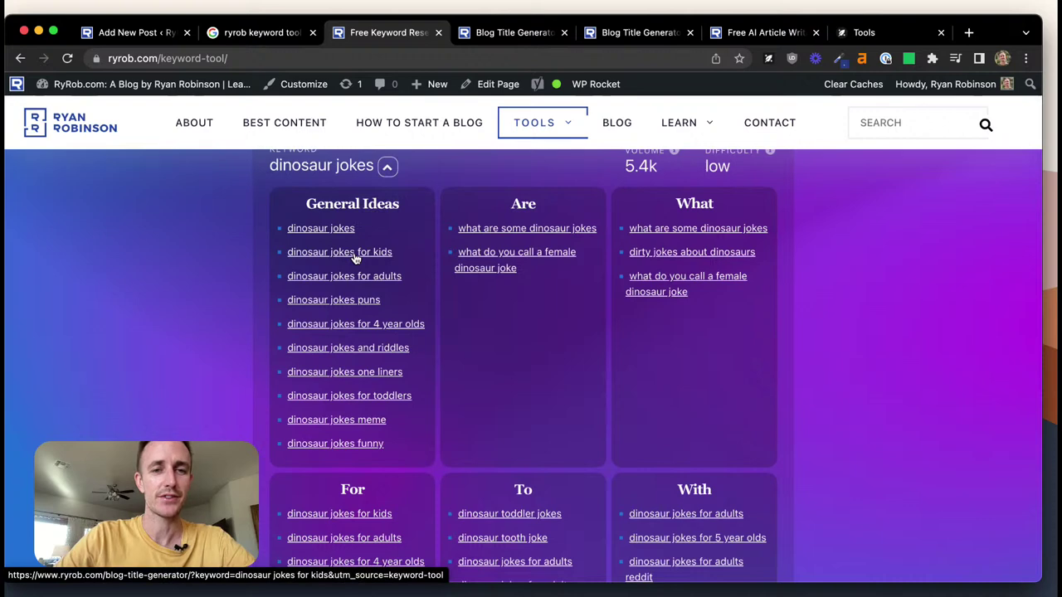
left_click(354, 252)
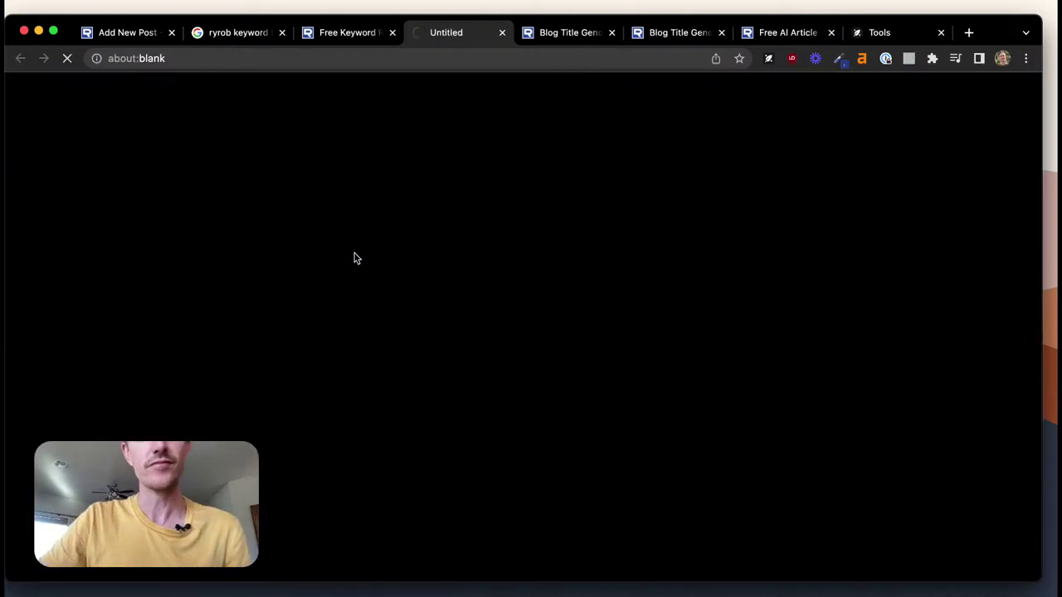
Generate titles for 'dinosaur jokes for kids', copy the Roar with Laughter title, and return to the Article Writer
scroll(266, 261, "down", 3)
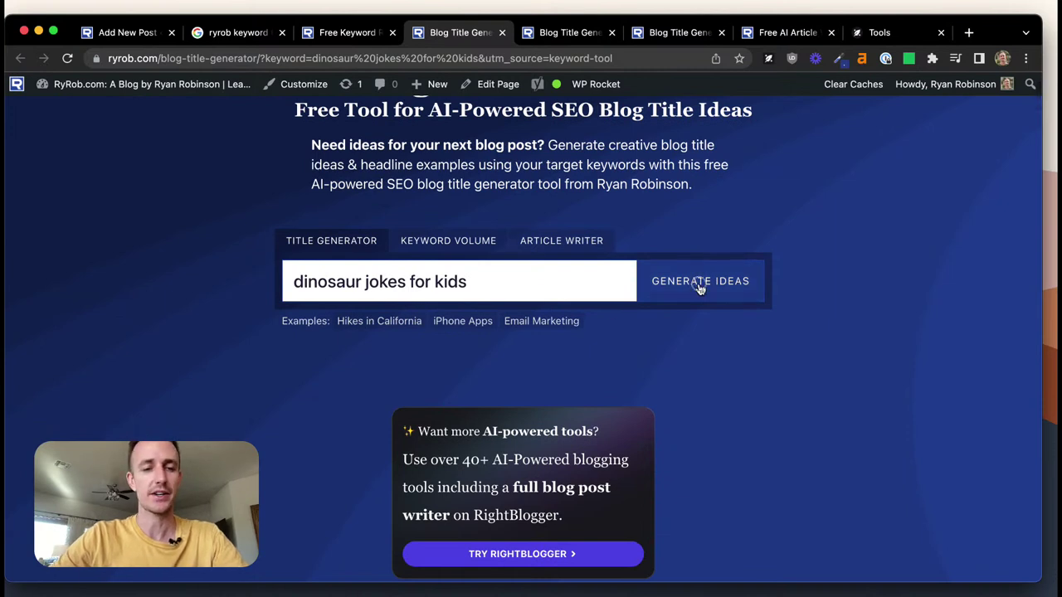
left_click(699, 283)
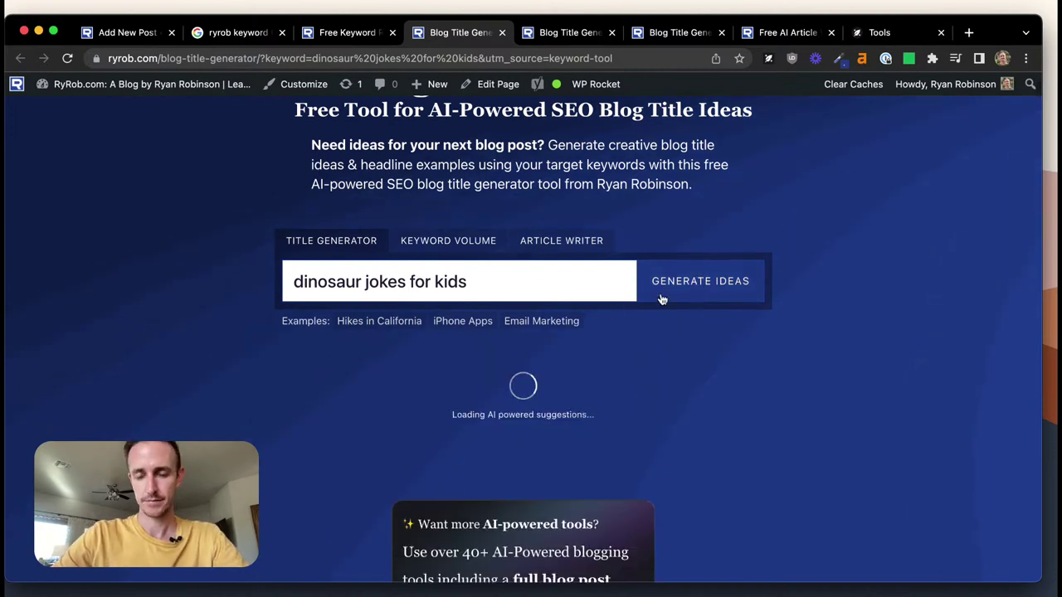
scroll(129, 257, "down", 2)
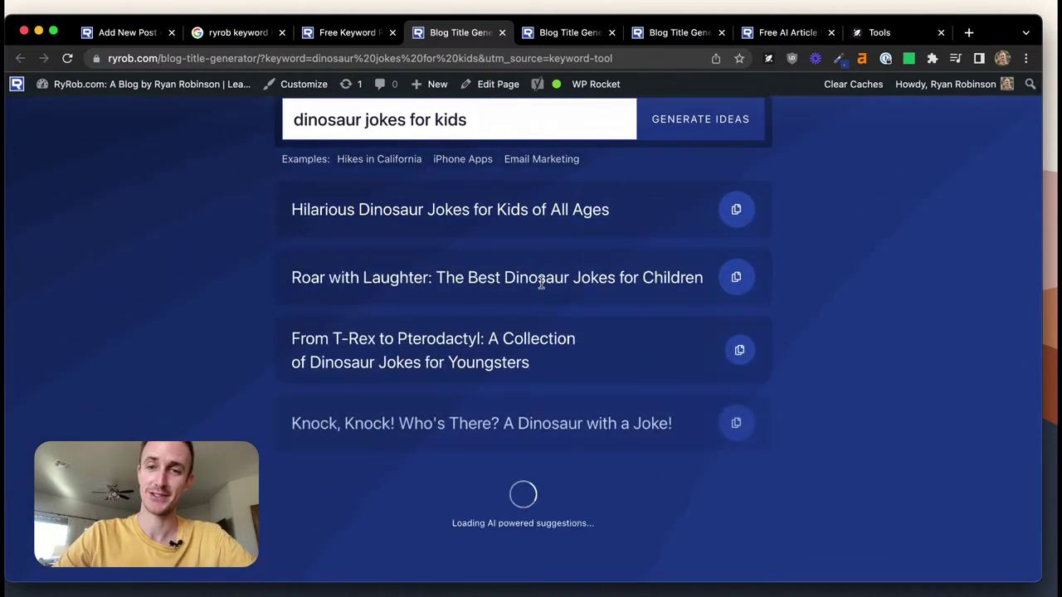
left_click(736, 279)
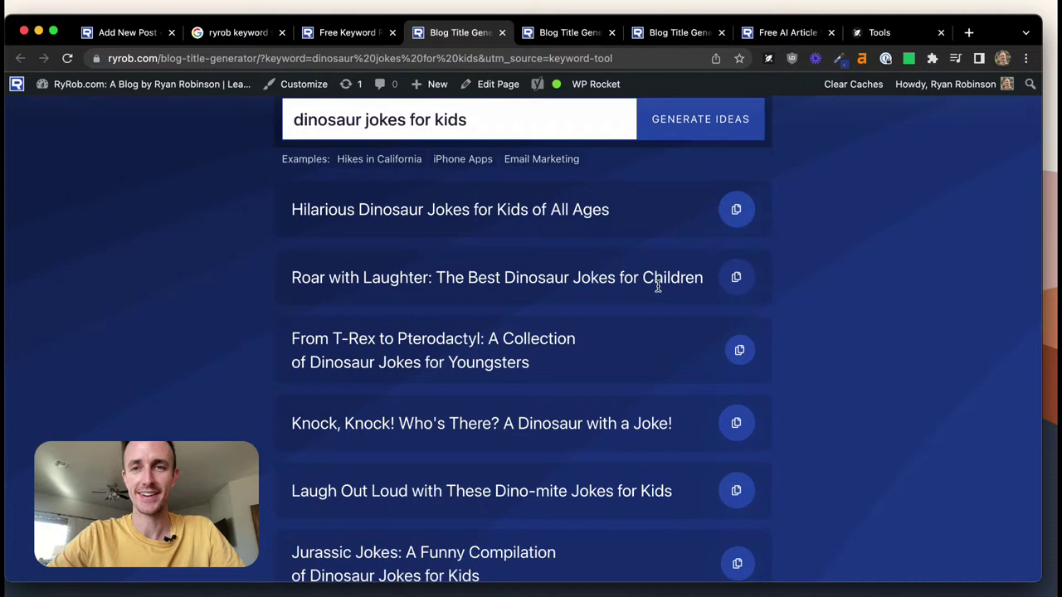
left_click(770, 37)
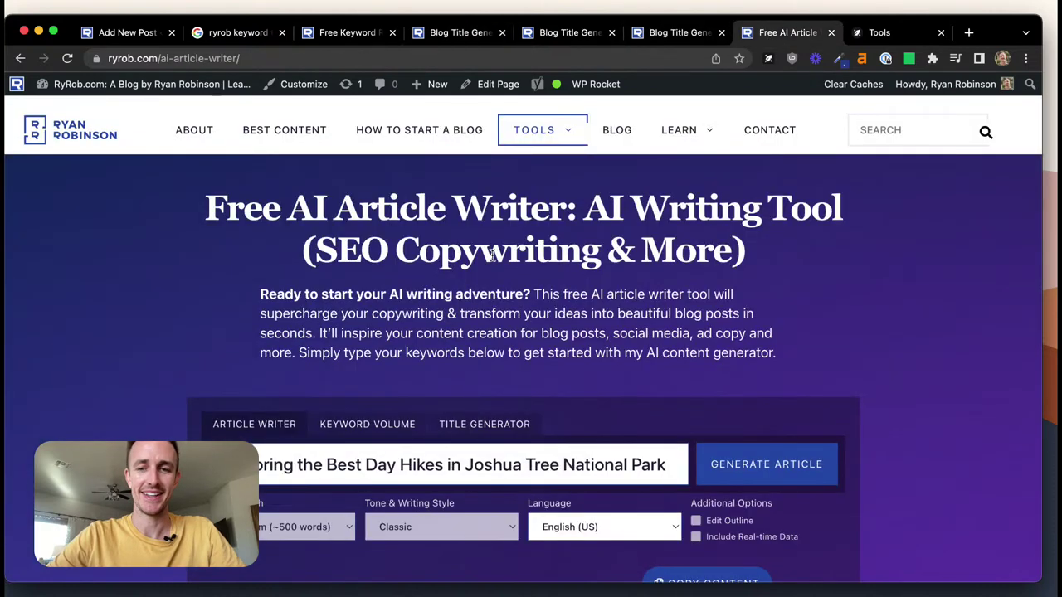
Replace the Joshua Tree topic with 'Roar with Laughter: The Best Dinosaur Jokes for Children'
scroll(491, 257, "down", 2)
double_click(452, 367)
triple_click(446, 363)
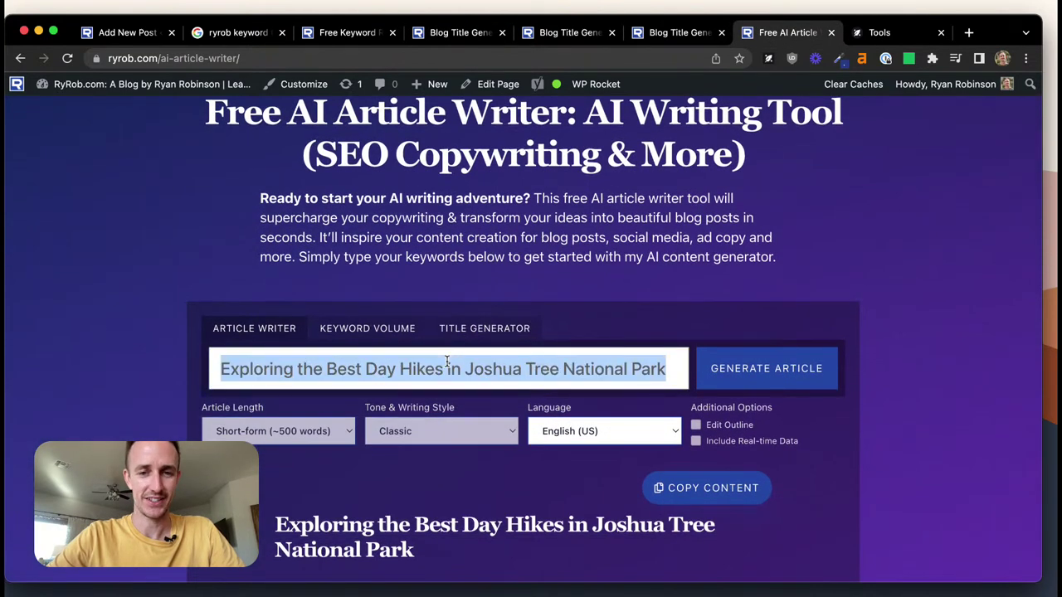
key("BackSpace")
key("super+v")
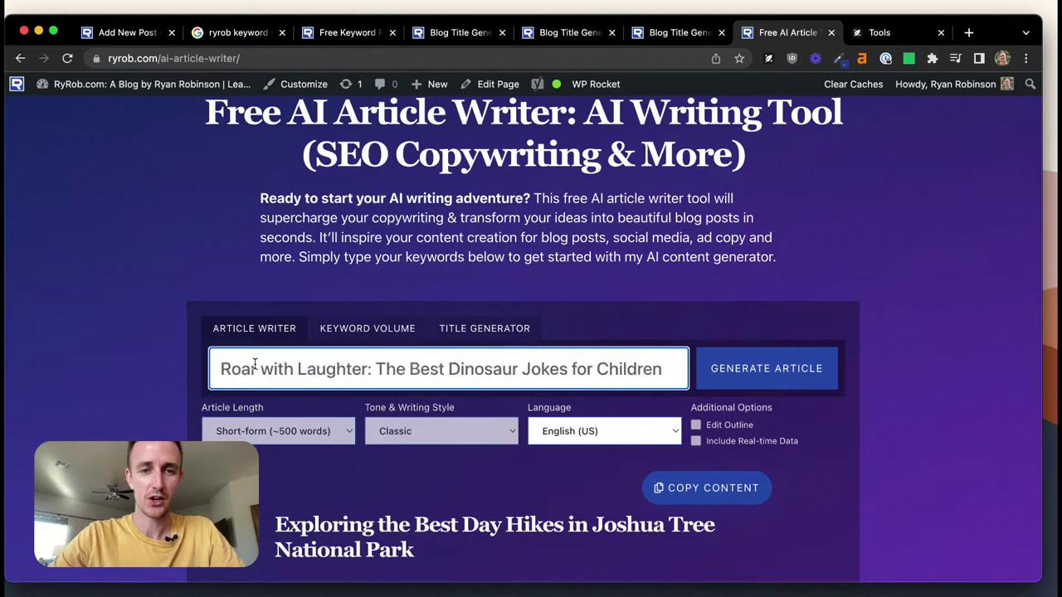
Generate the article for the new title and review its intro and first jokes
scroll(581, 342, "down", 2)
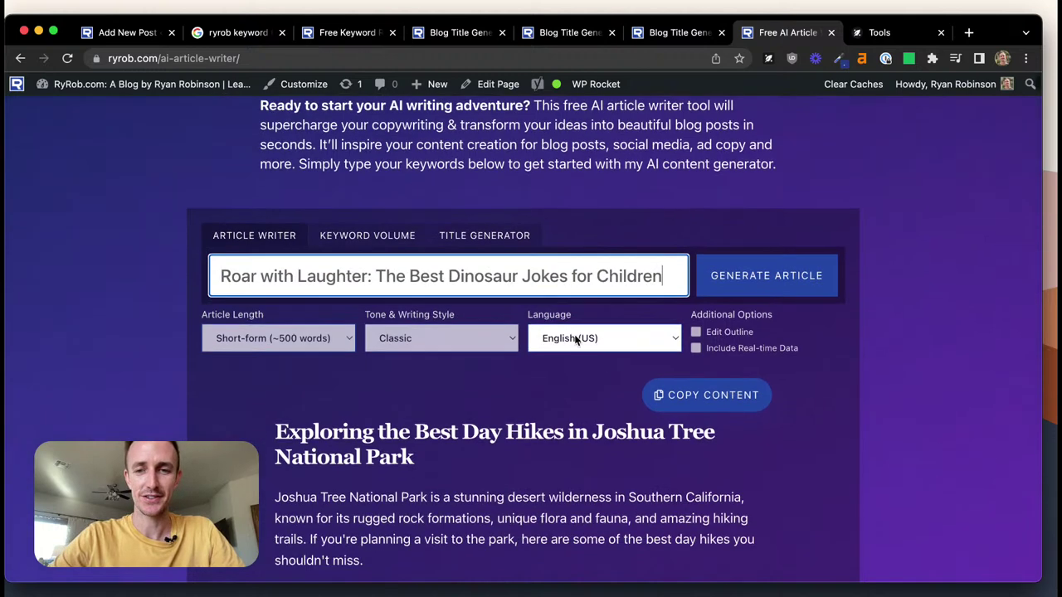
left_click(757, 284)
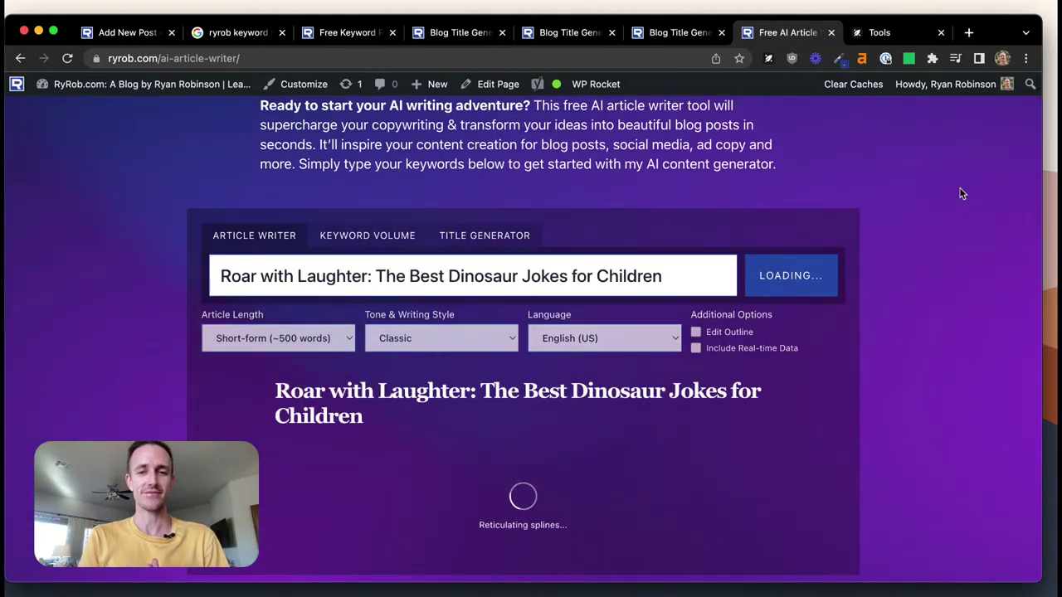
scroll(960, 194, "down", 5)
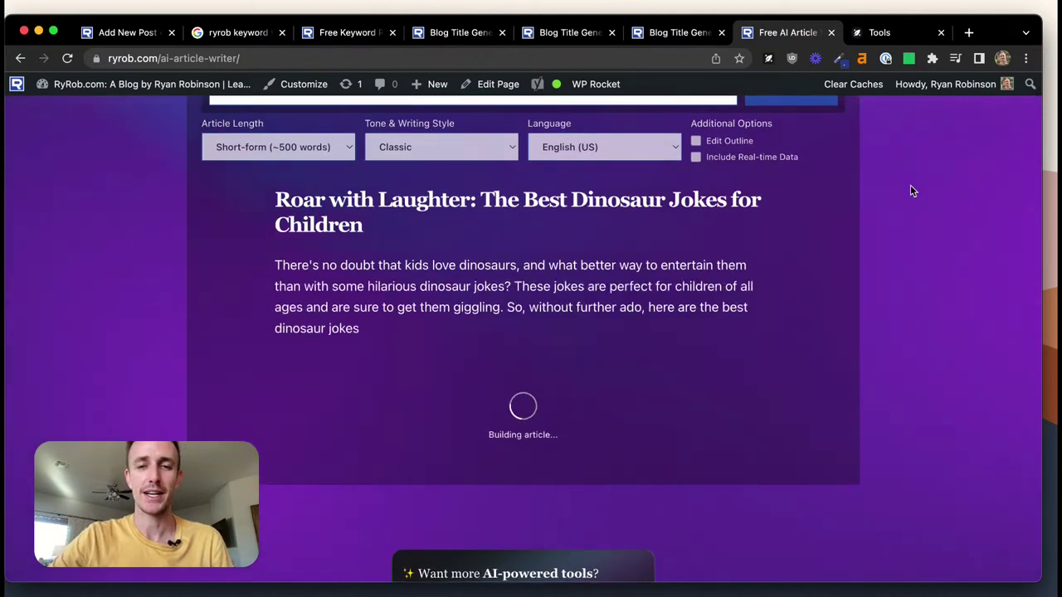
scroll(910, 190, "up", 1)
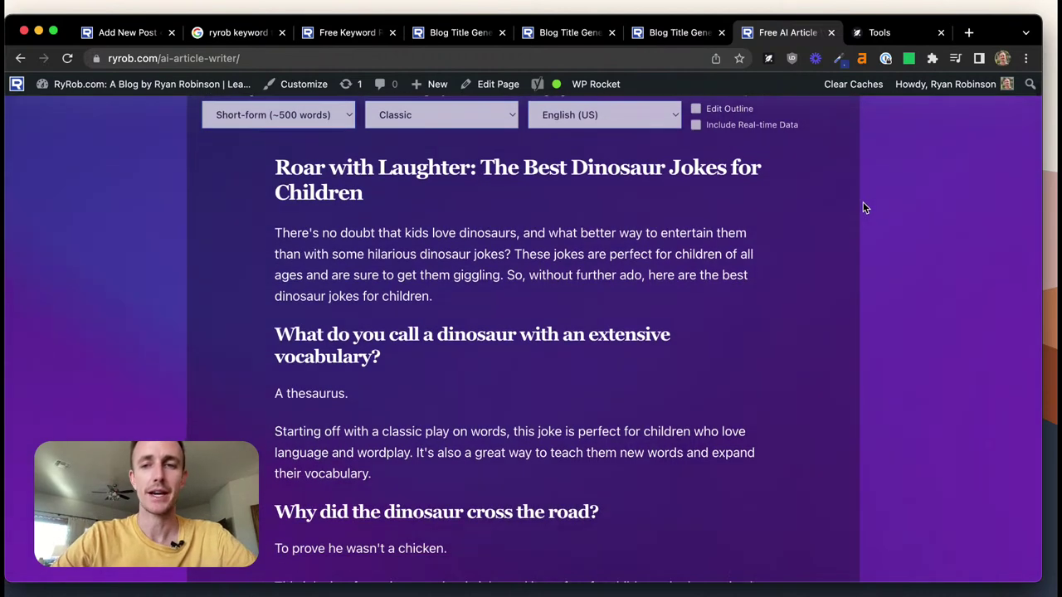
scroll(863, 207, "down", 3)
Scroll through the finished dinosaur jokes article and copy its content
scroll(661, 211, "down", 5)
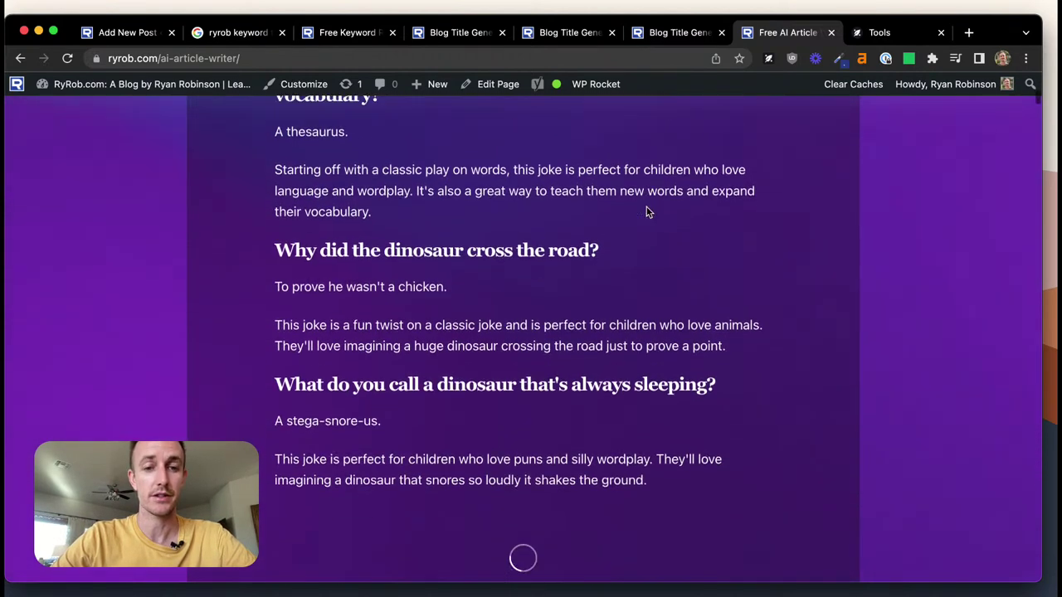
scroll(646, 212, "down", 1)
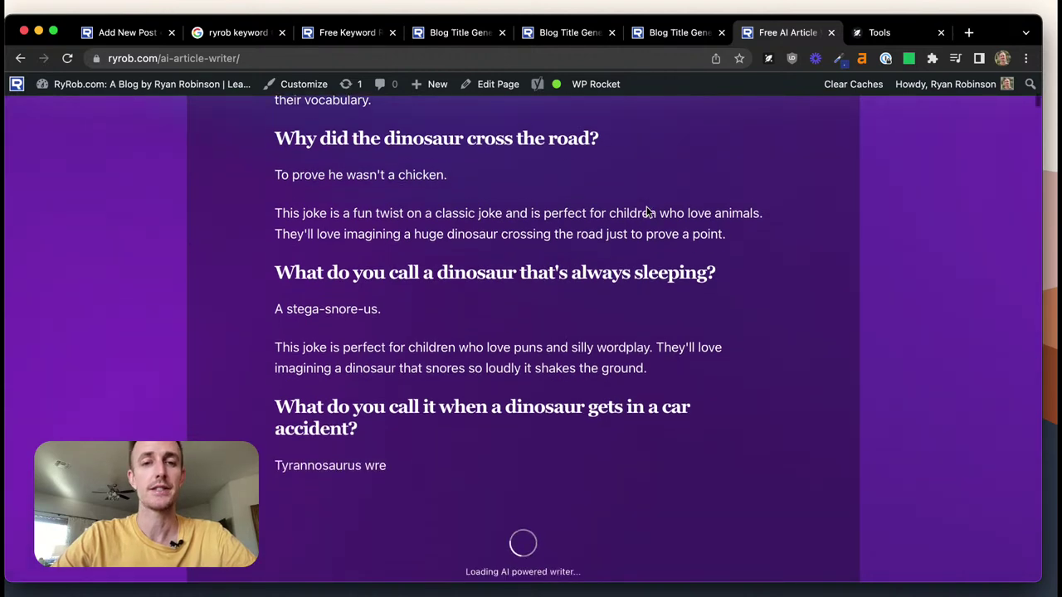
scroll(414, 166, "down", 1)
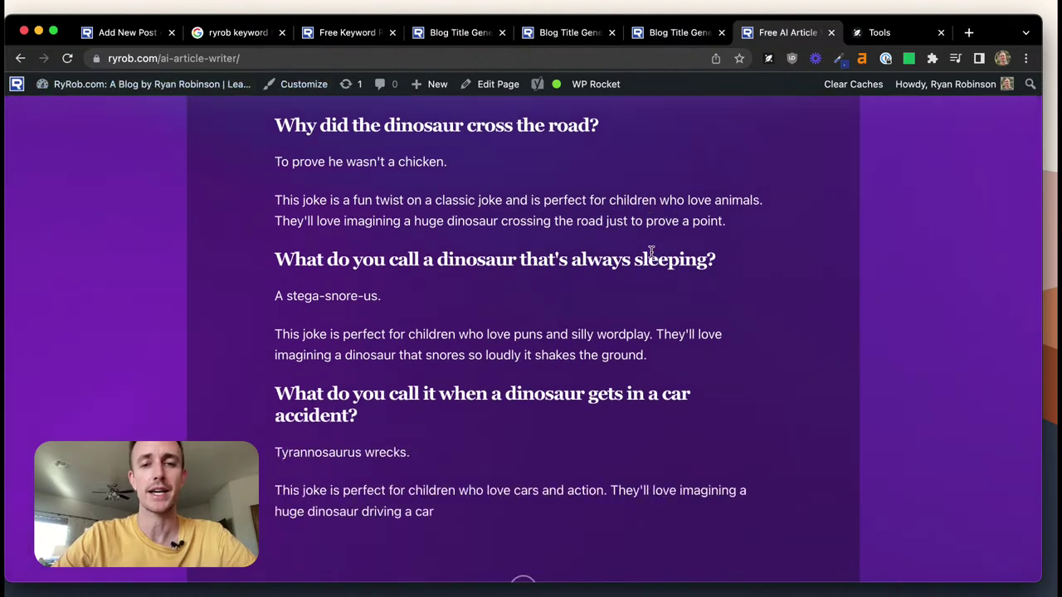
scroll(652, 258, "down", 2)
scroll(651, 255, "down", 1)
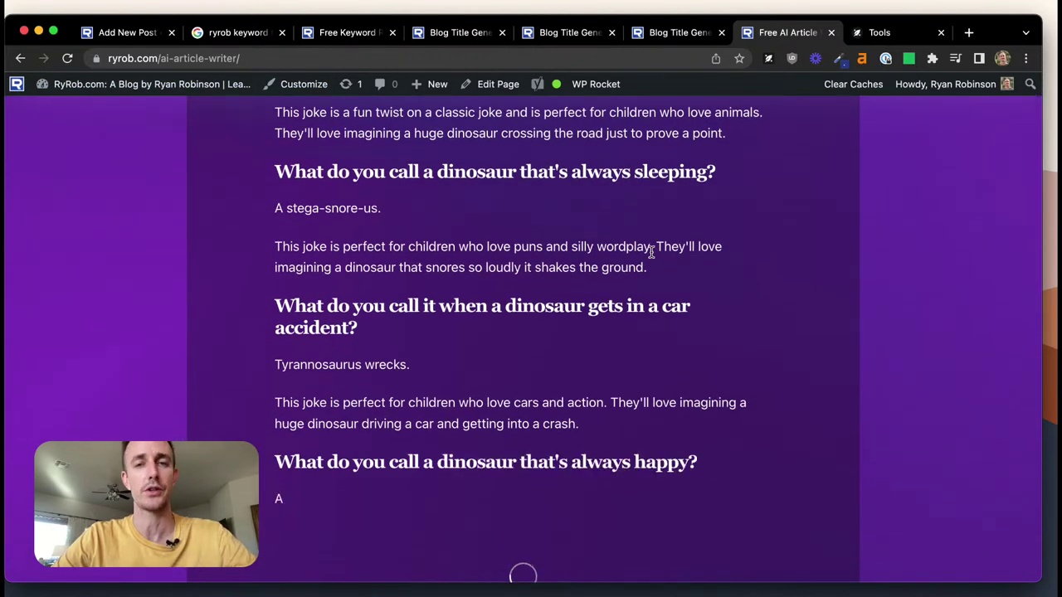
scroll(652, 253, "down", 4)
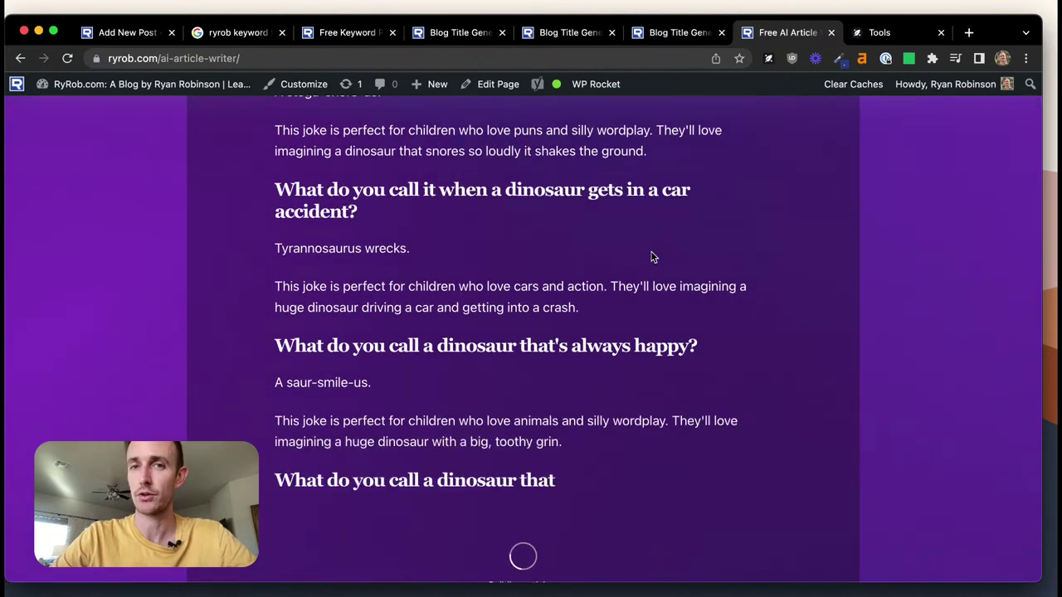
scroll(651, 257, "down", 1)
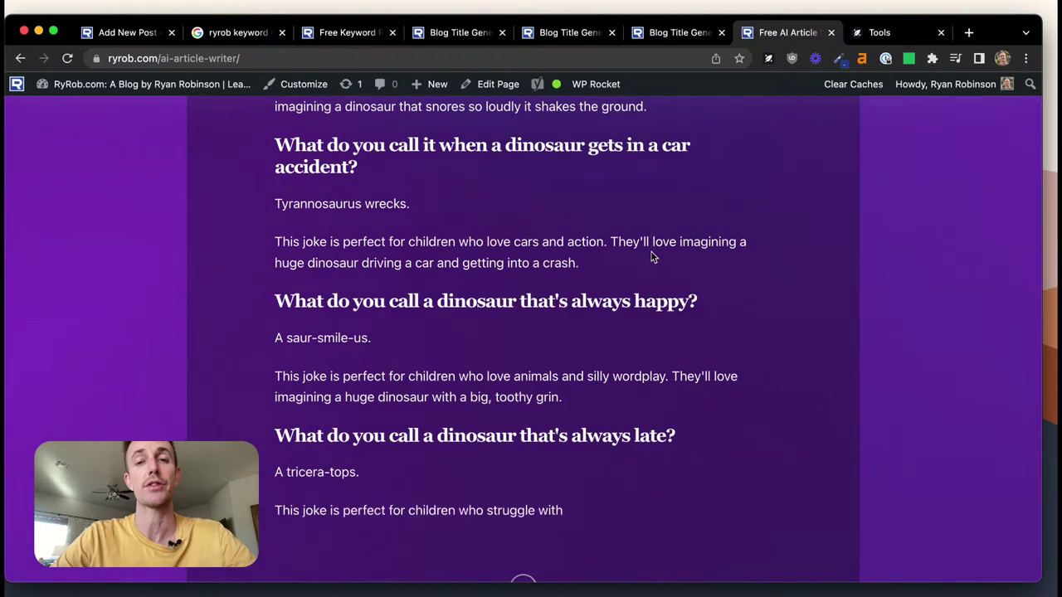
scroll(652, 256, "down", 3)
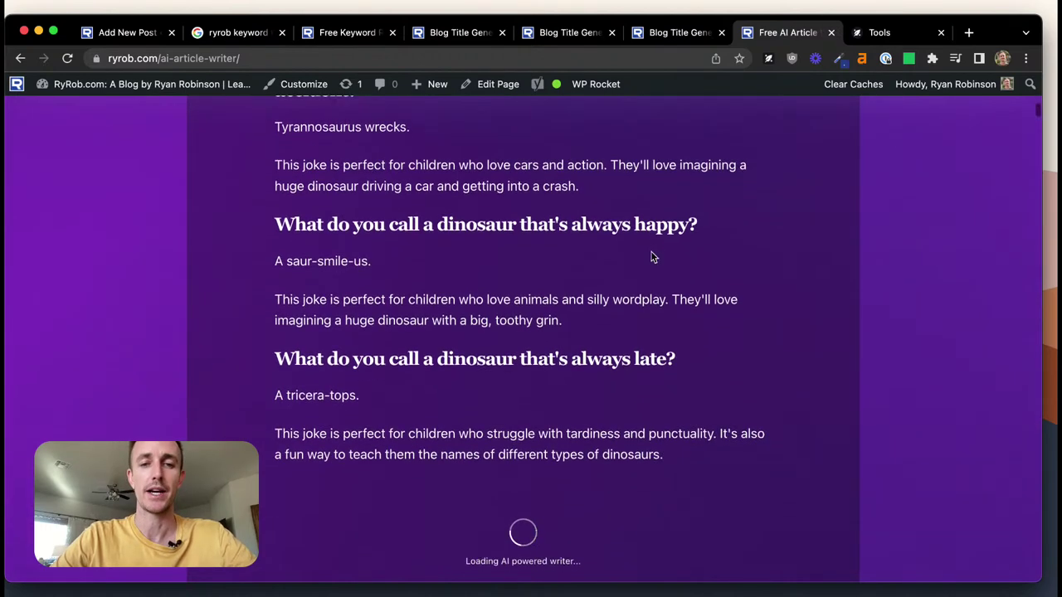
scroll(652, 256, "down", 1)
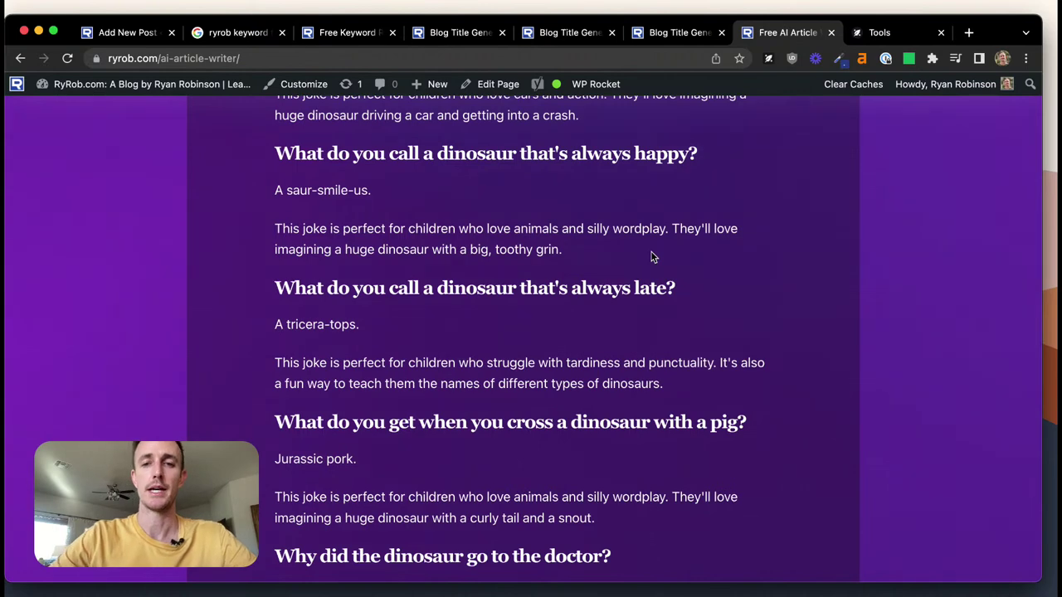
scroll(651, 257, "down", 5)
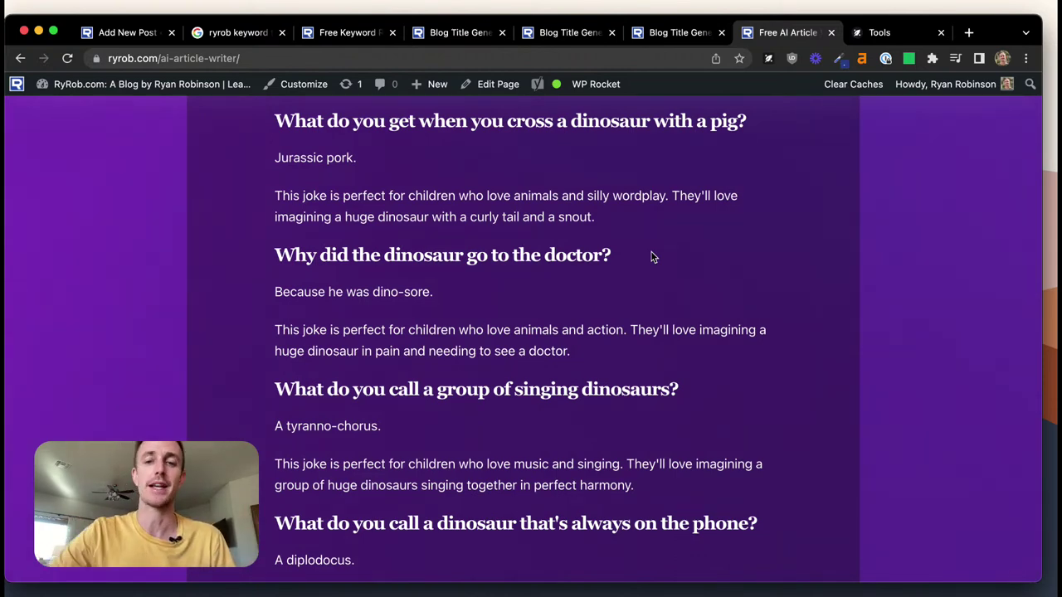
scroll(651, 257, "down", 5)
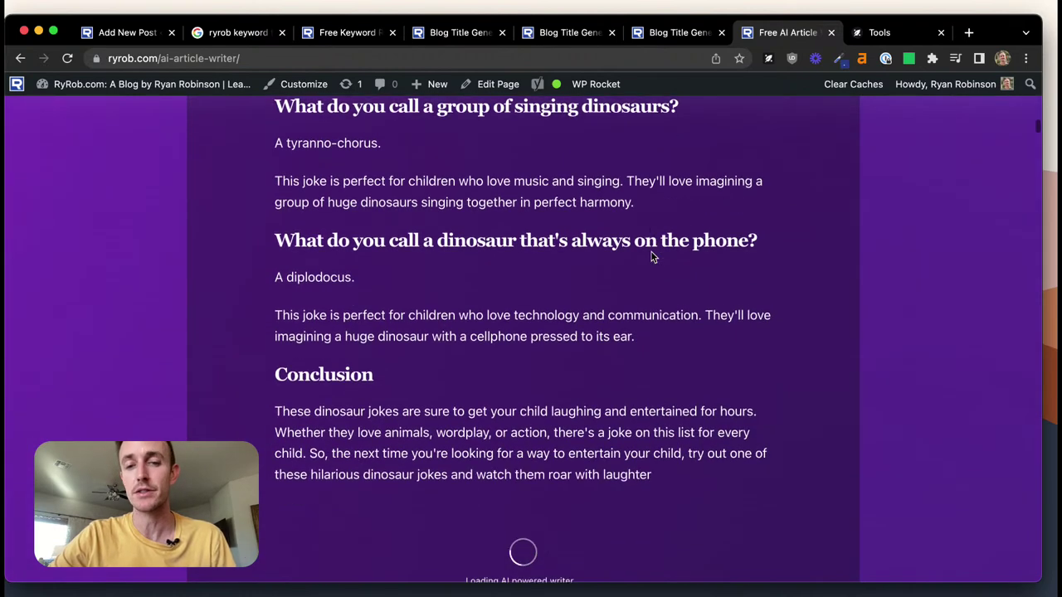
scroll(651, 258, "up", 1)
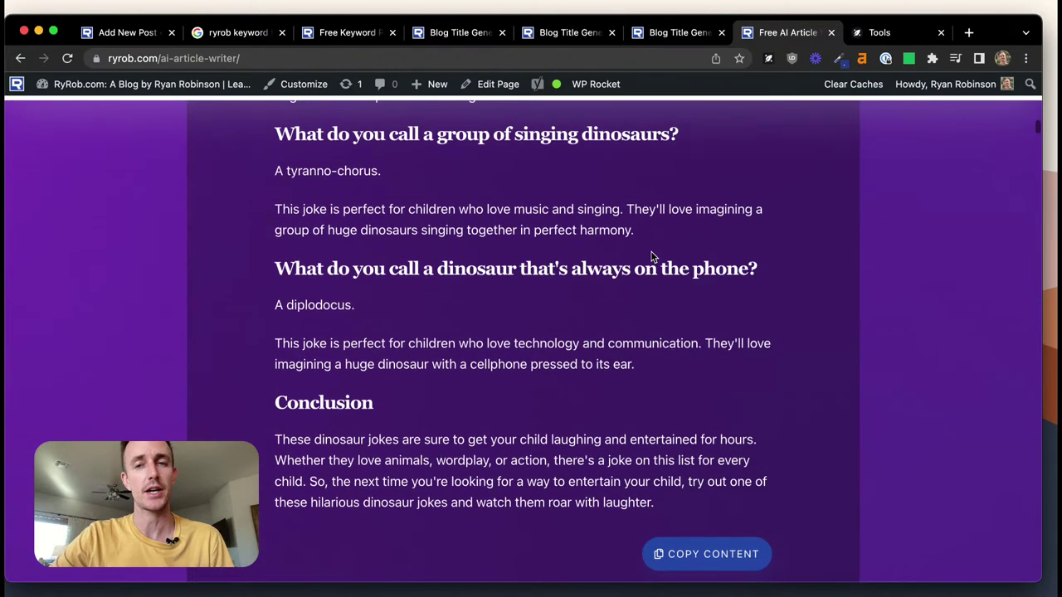
scroll(651, 257, "down", 1)
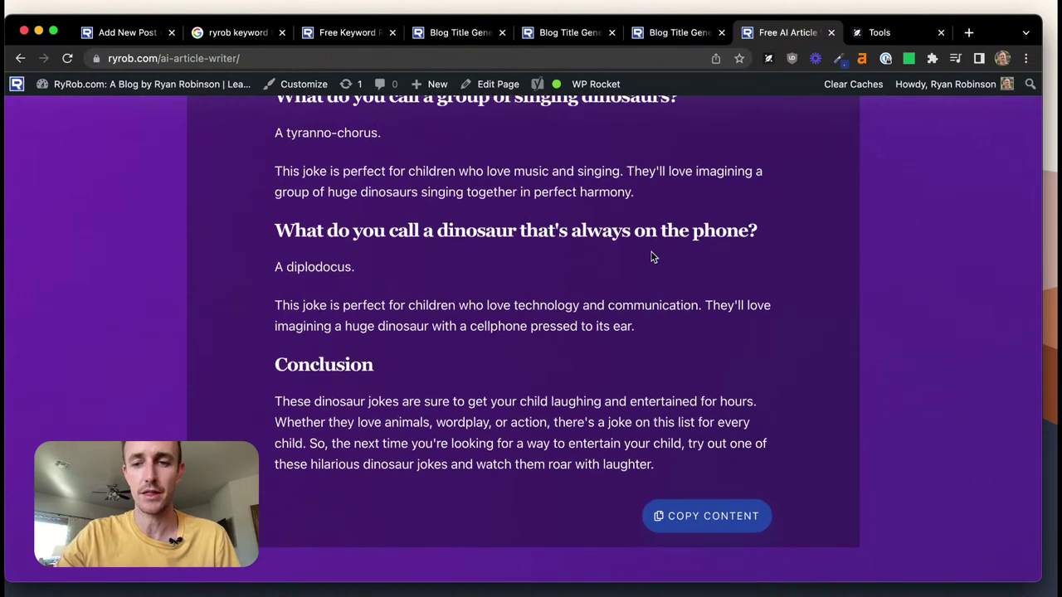
scroll(651, 258, "down", 1)
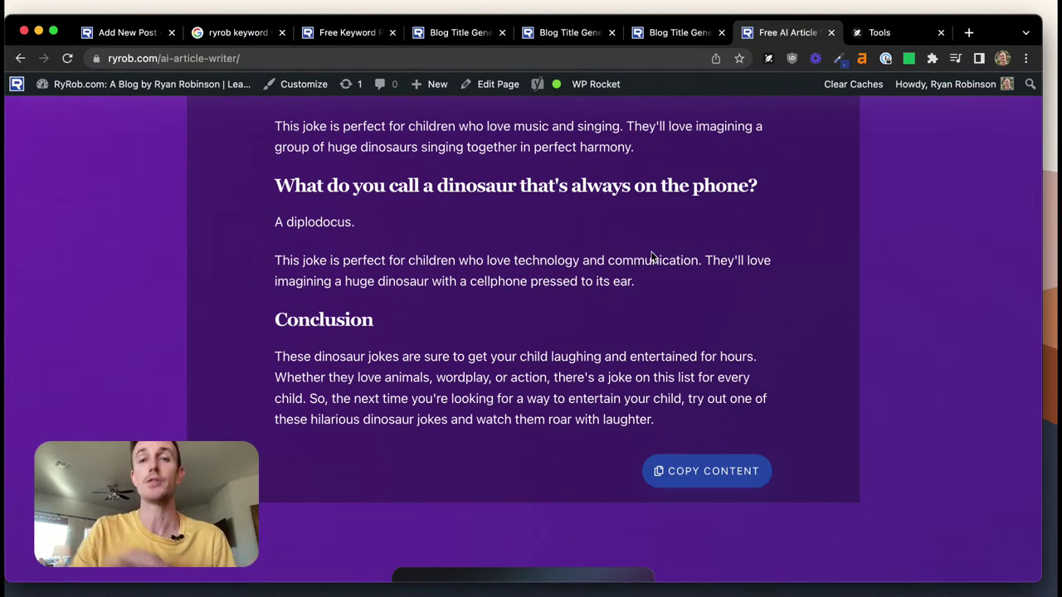
scroll(636, 263, "down", 1)
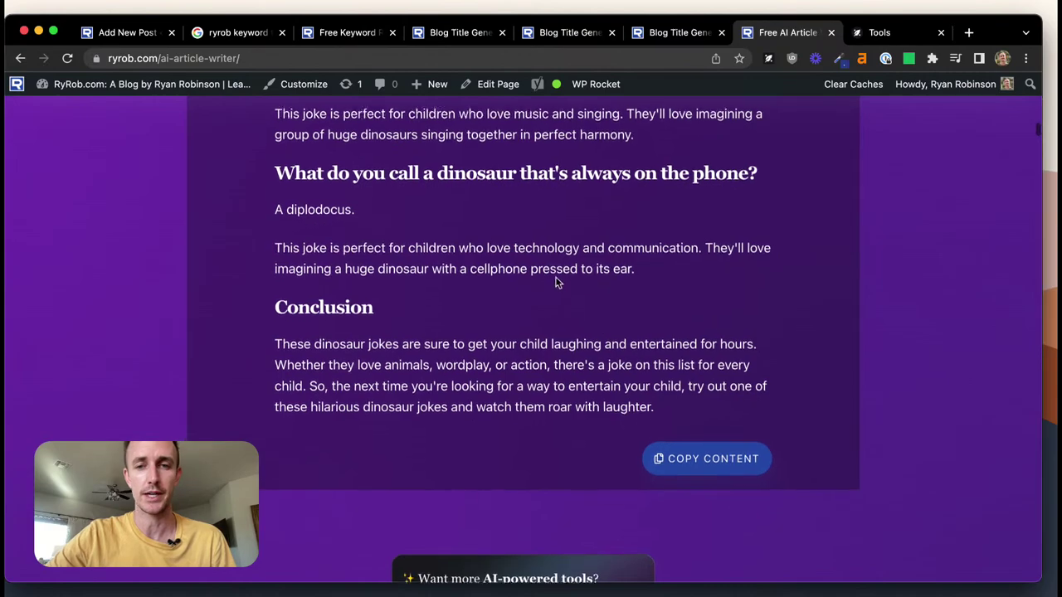
scroll(526, 282, "up", 6)
scroll(526, 289, "up", 10)
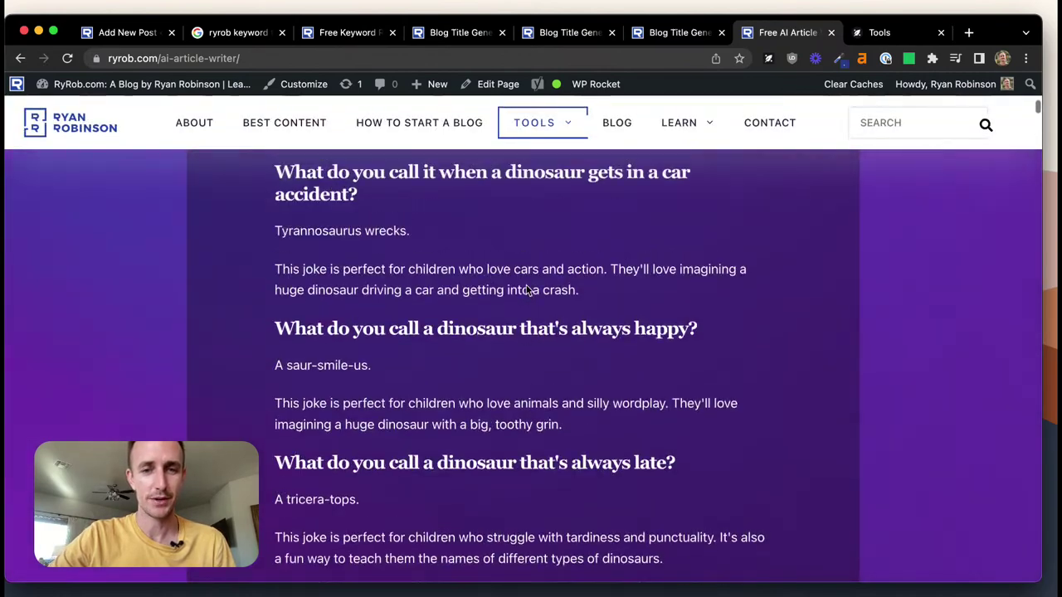
scroll(526, 289, "up", 5)
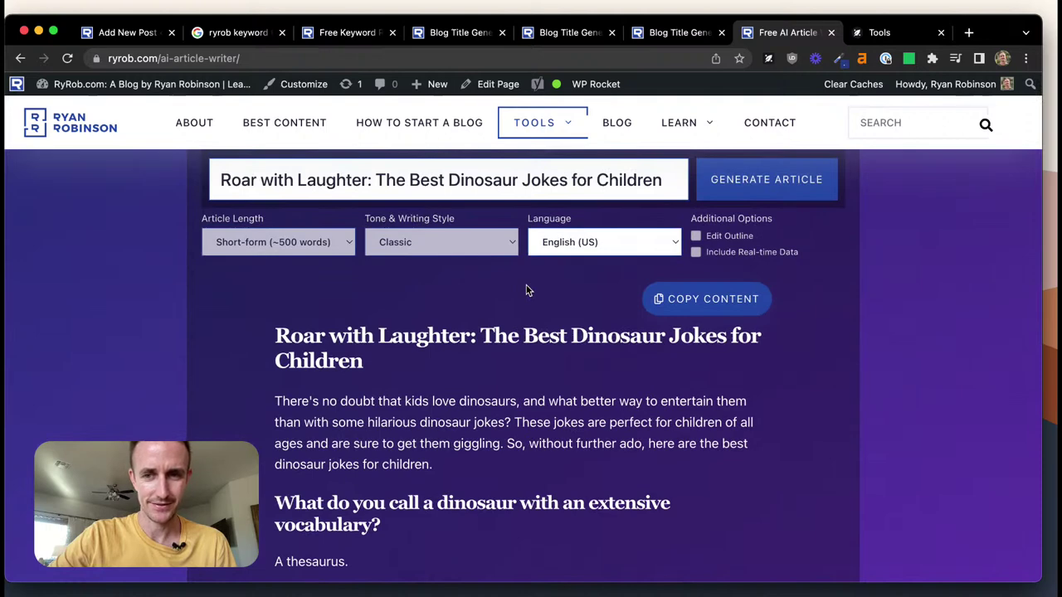
left_click(704, 309)
In WordPress, stay on the editor and save the Joshua Tree day hikes post as a draft
left_click(115, 38)
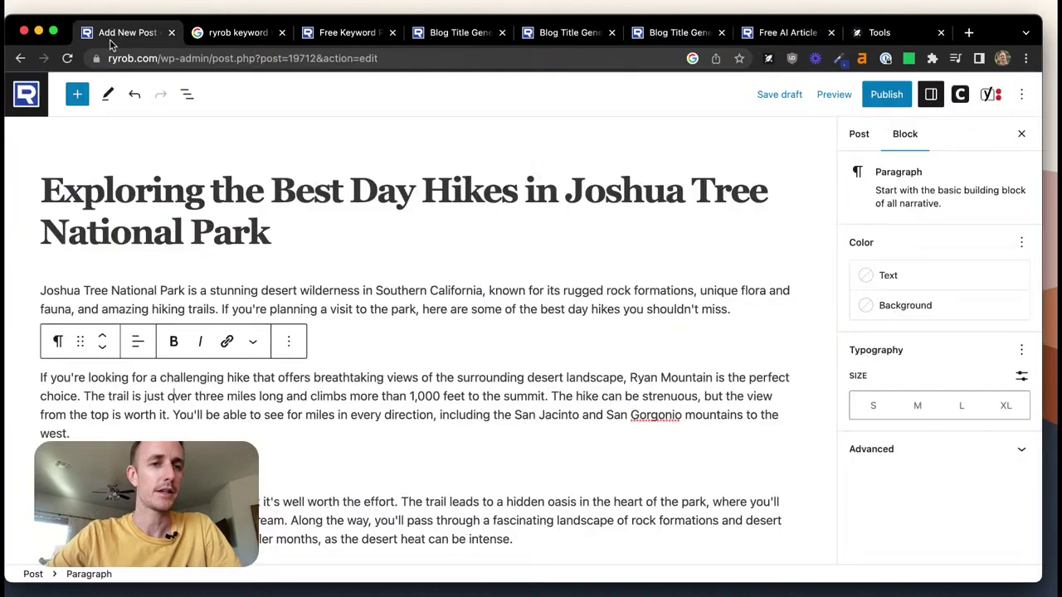
left_click(26, 94)
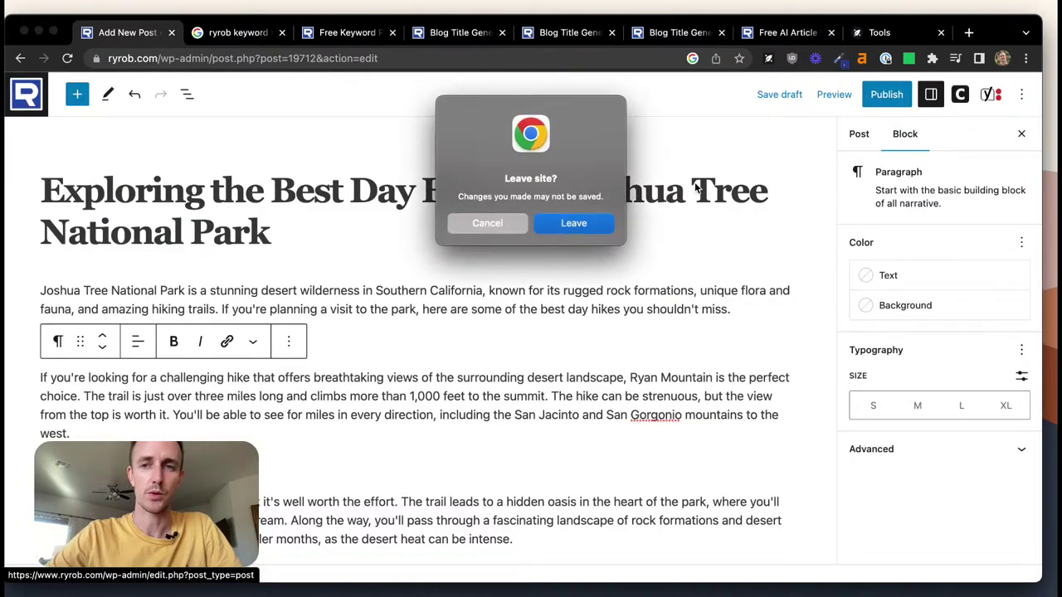
left_click(490, 223)
left_click(784, 94)
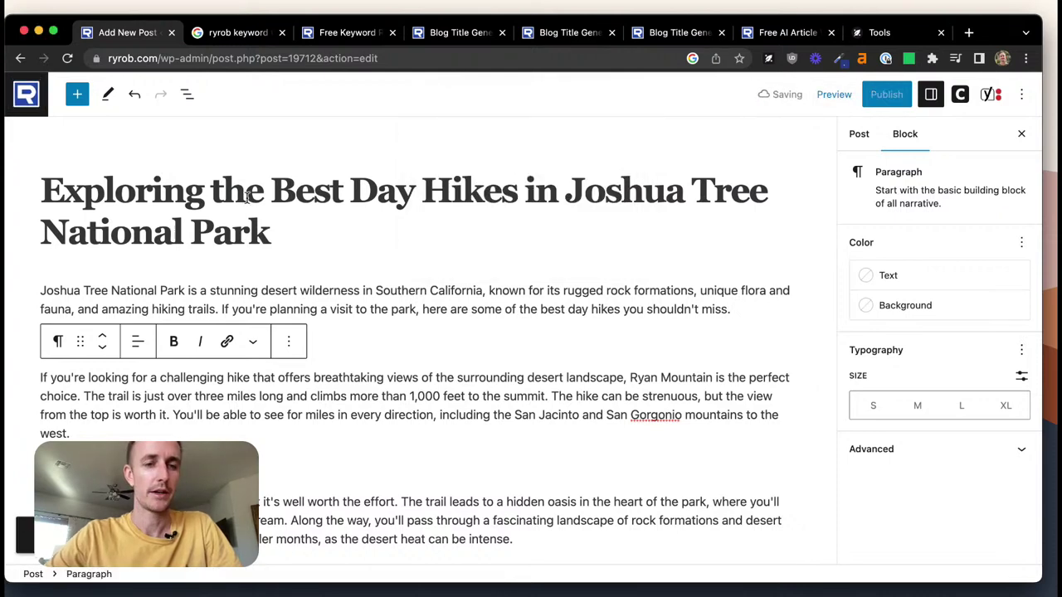
Start a new WordPress post and paste in the 'Roar with Laughter: The Best Dinosaur Jokes for Children' article
left_click(26, 93)
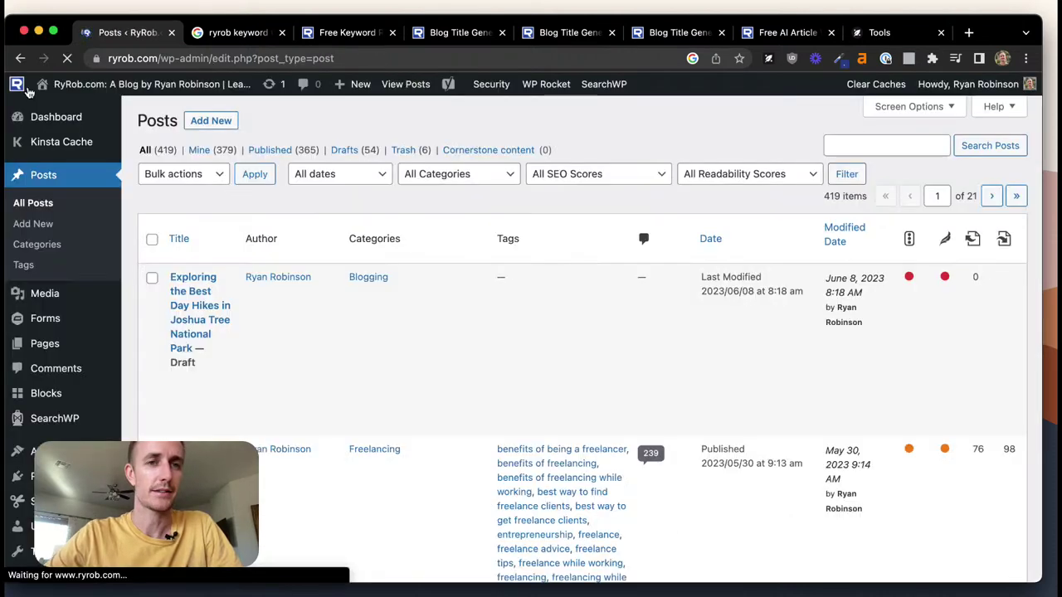
left_click(210, 127)
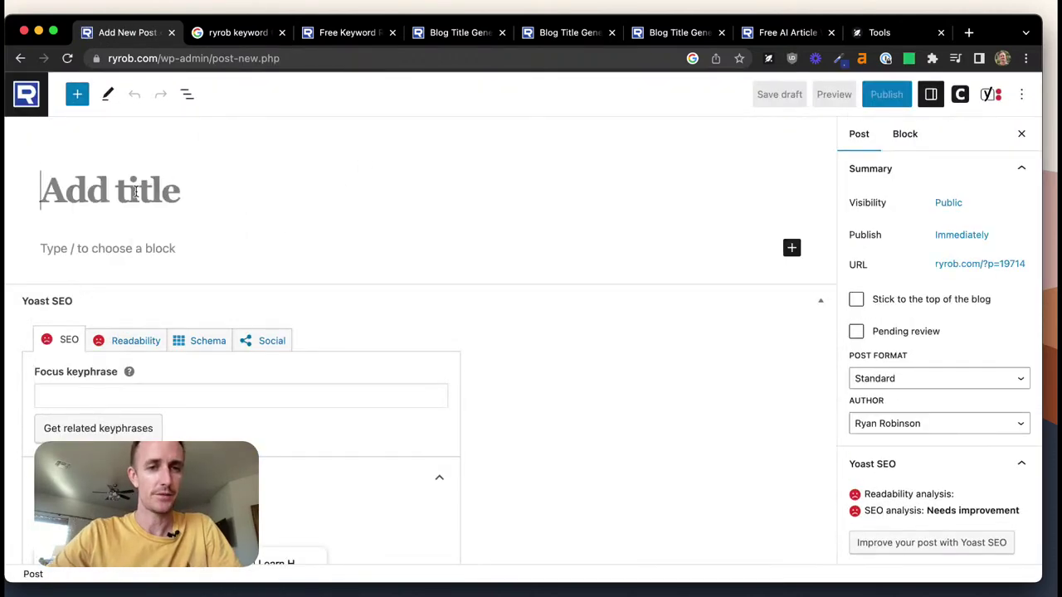
right_click(136, 189)
left_click(209, 296)
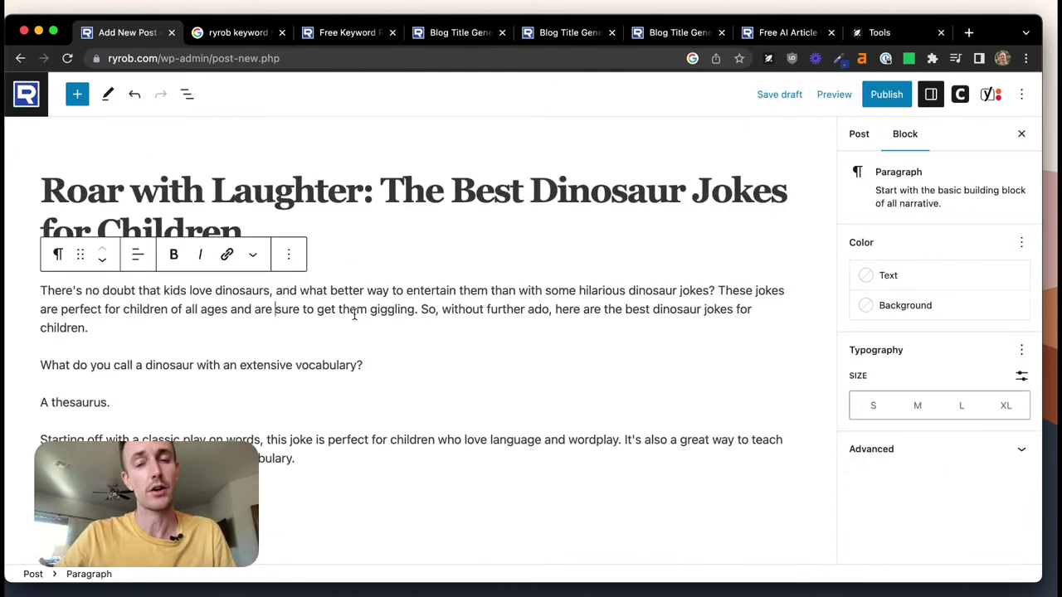
Save the new post as a draft and return to the Posts list
scroll(484, 372, "down", 10)
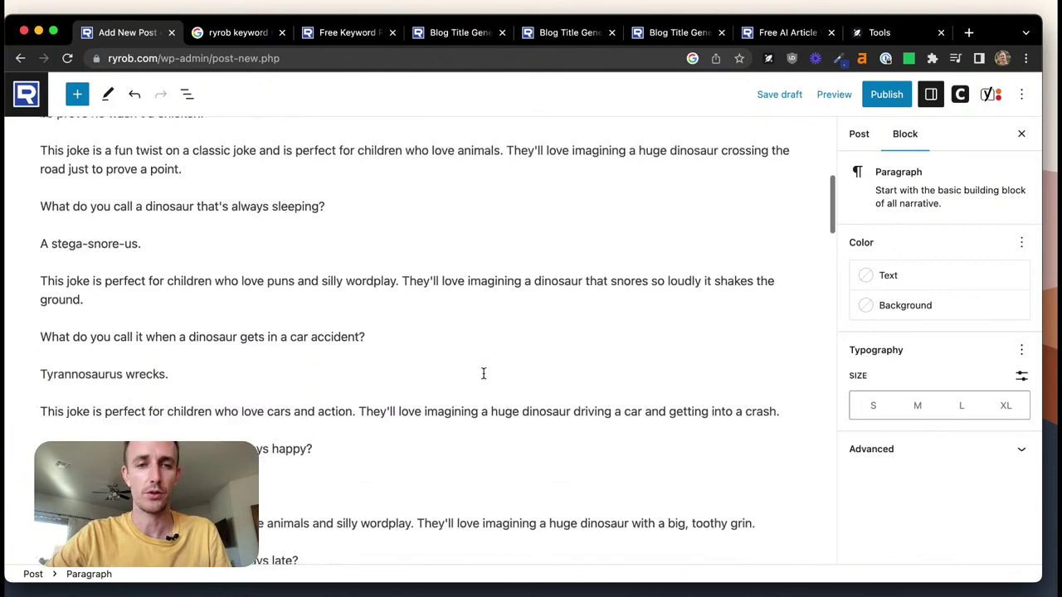
scroll(484, 375, "up", 10)
left_click(779, 94)
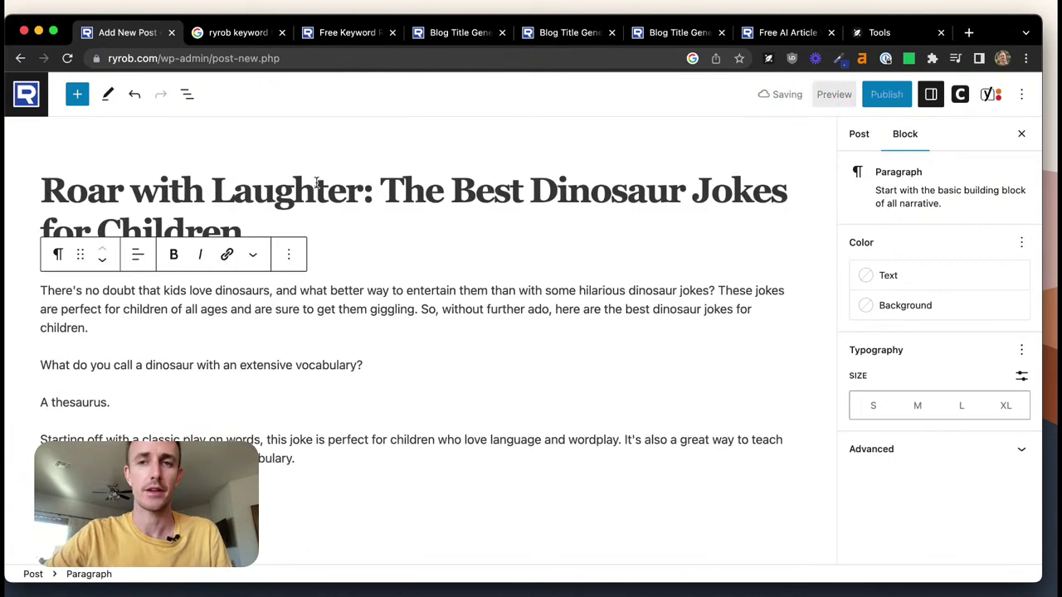
left_click(26, 94)
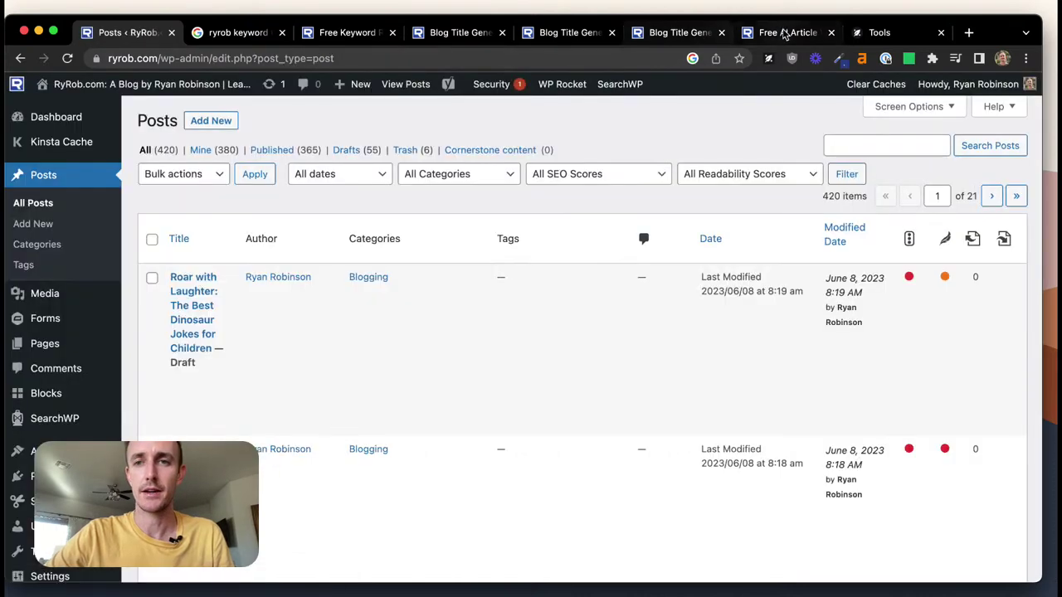
Revisit the Free AI Article page with the dinosaur jokes title, then switch to the RightBlogger Tools page
left_click(784, 32)
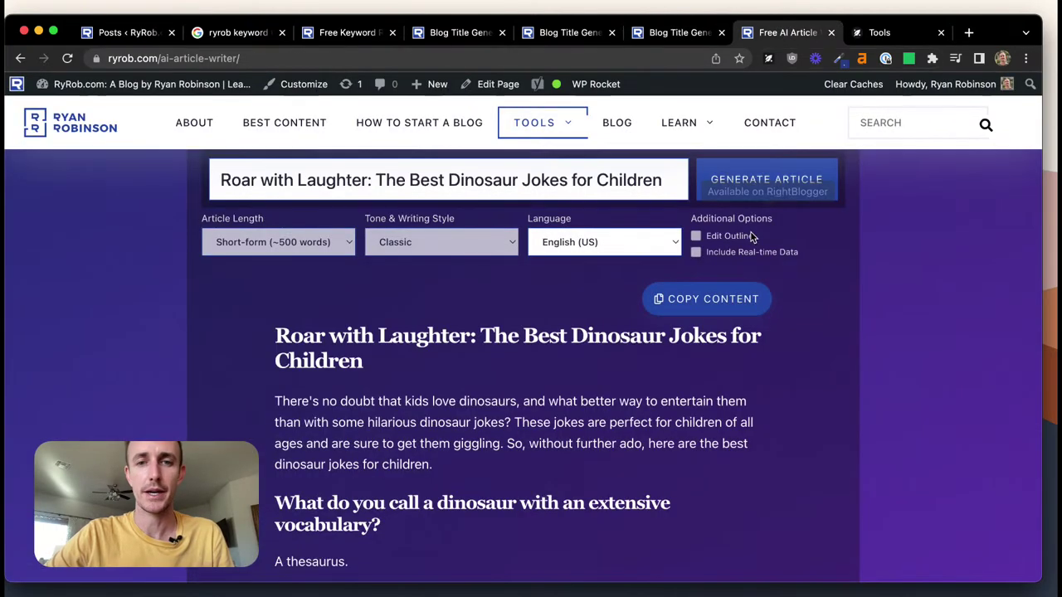
scroll(751, 237, "down", 3)
scroll(751, 237, "down", 1)
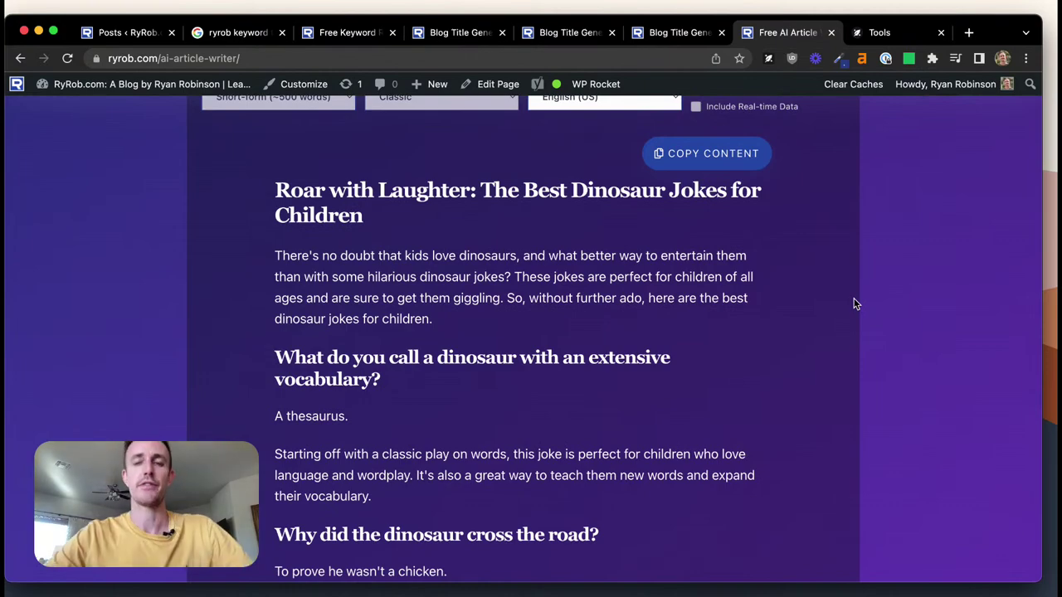
scroll(676, 300, "up", 10)
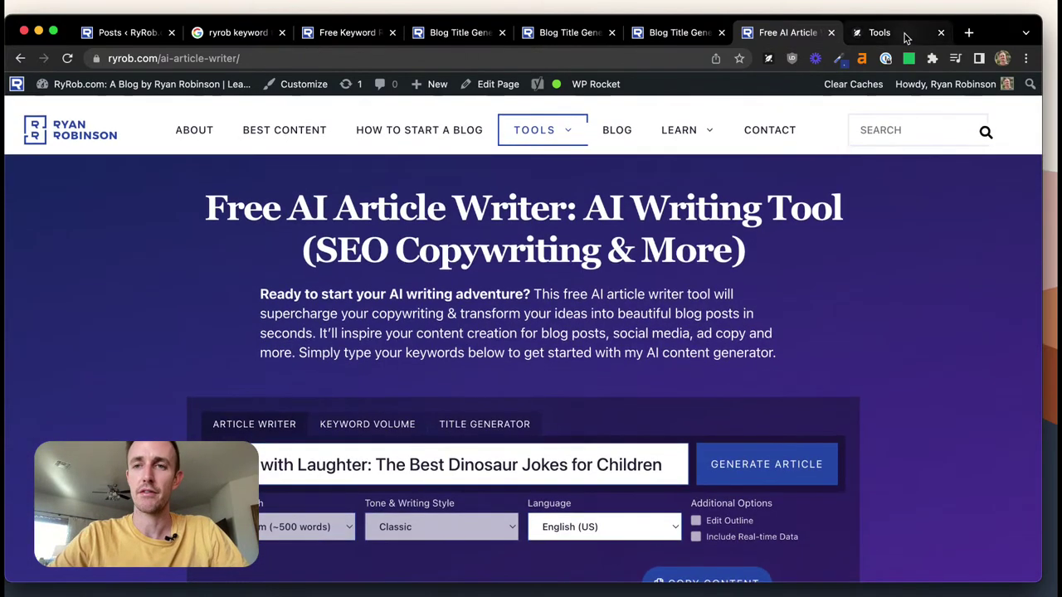
left_click(906, 35)
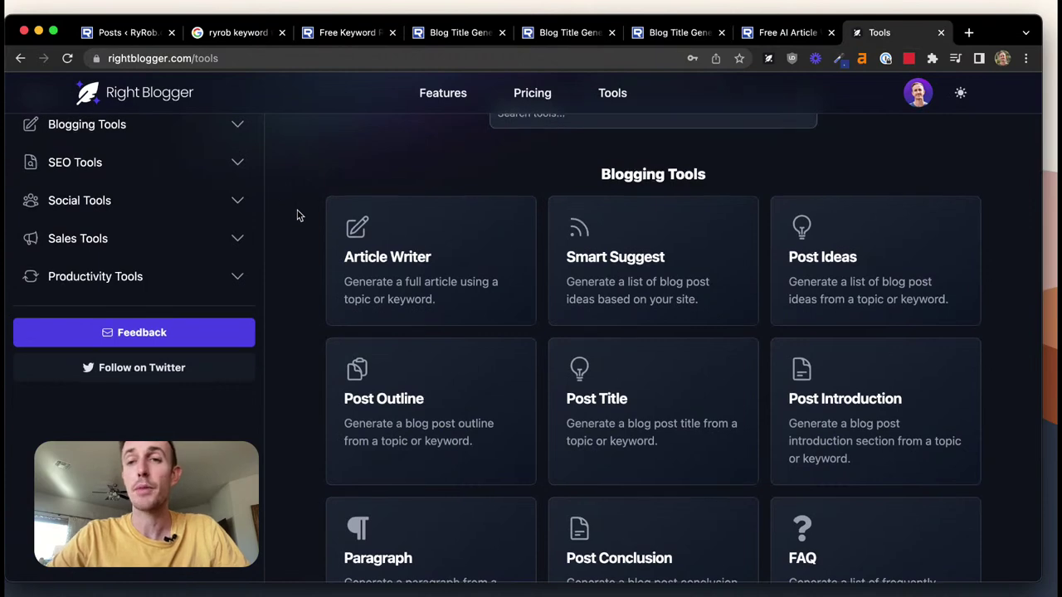
Expand Blogging Tools and open the Smart Suggest tool, which shows ryrob.com in its URL field
scroll(297, 214, "up", 3)
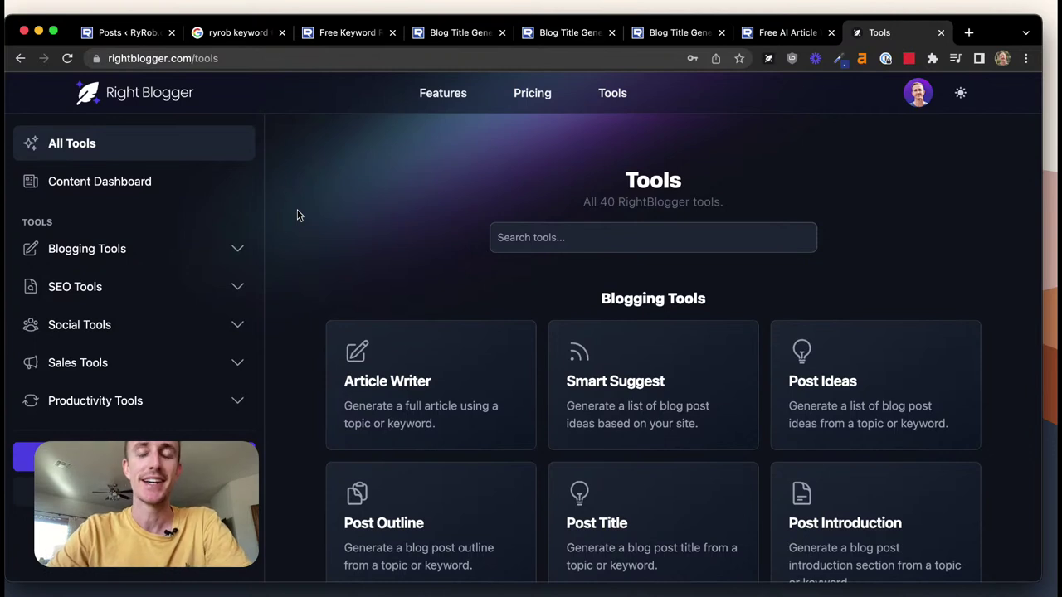
left_click(249, 256)
scroll(147, 261, "down", 2)
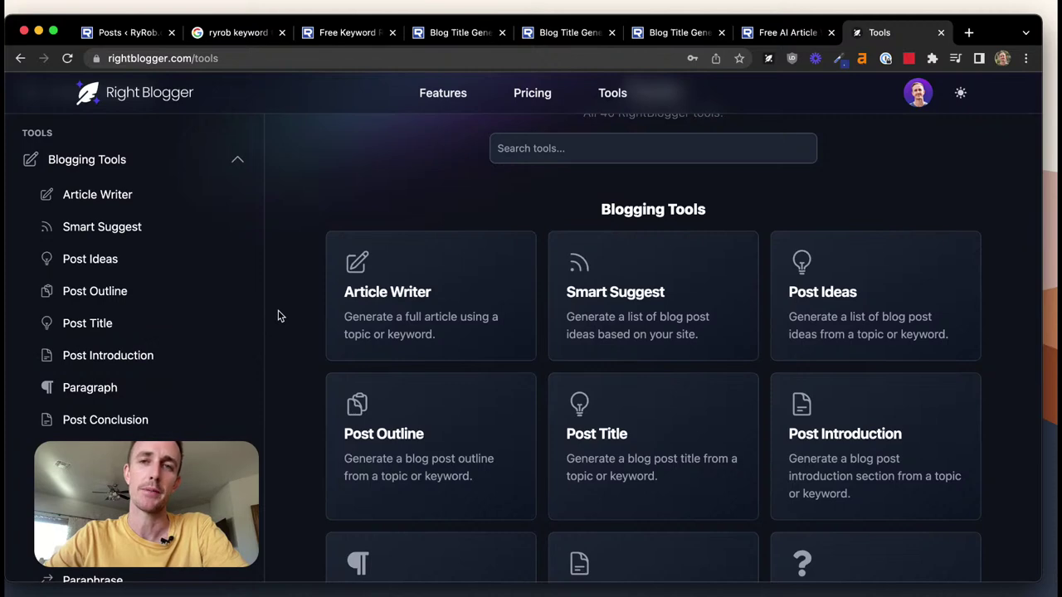
scroll(280, 316, "up", 2)
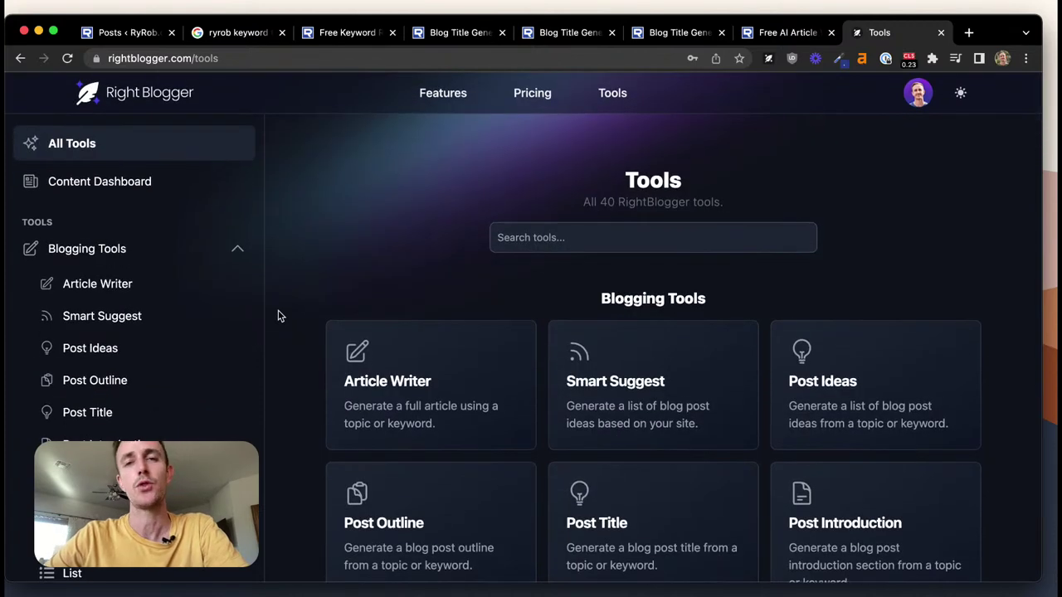
scroll(280, 315, "down", 2)
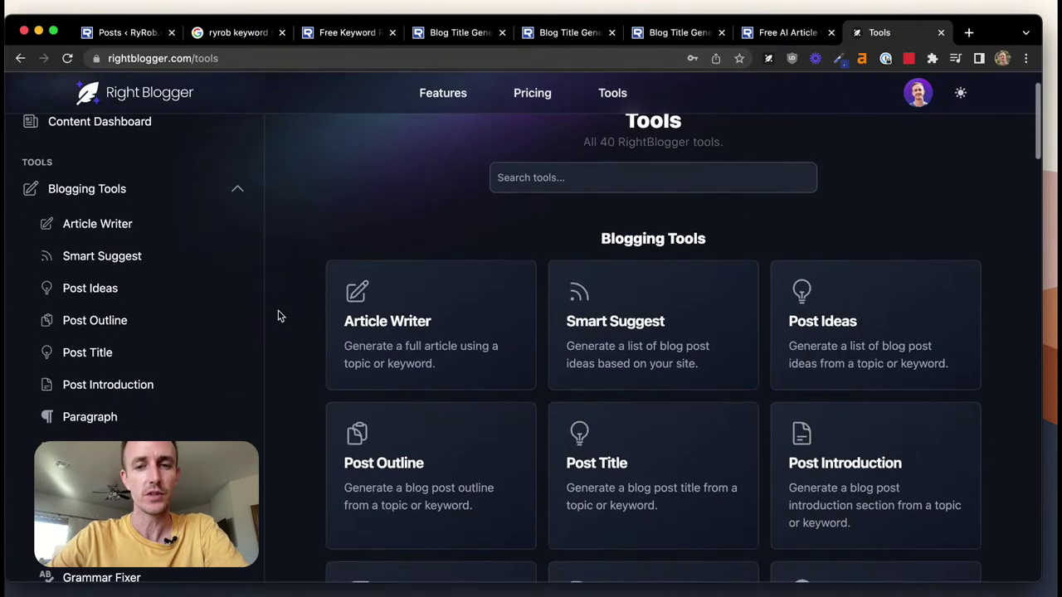
left_click(642, 323)
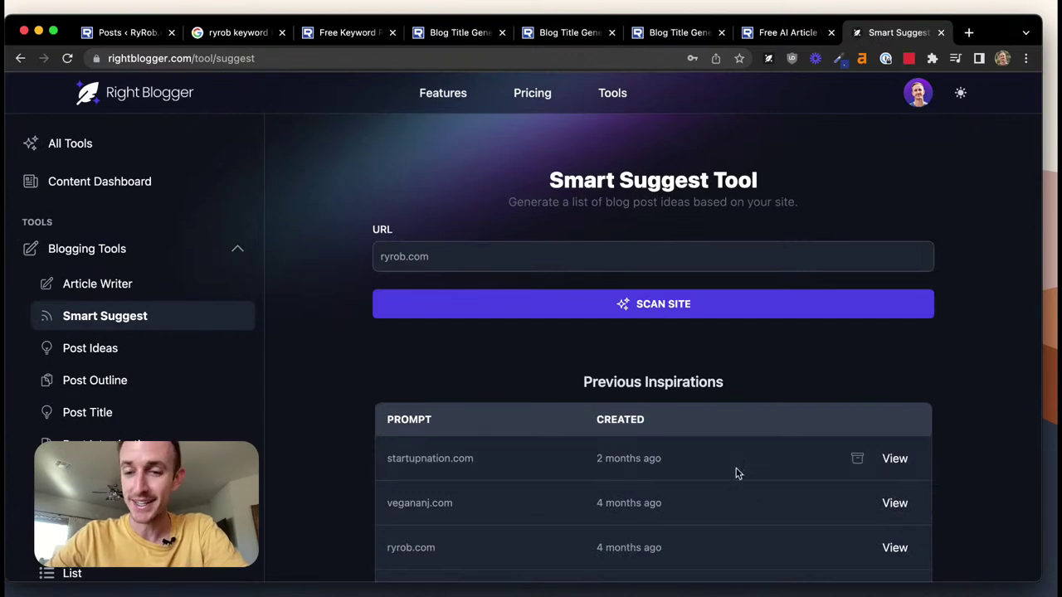
left_click(835, 592)
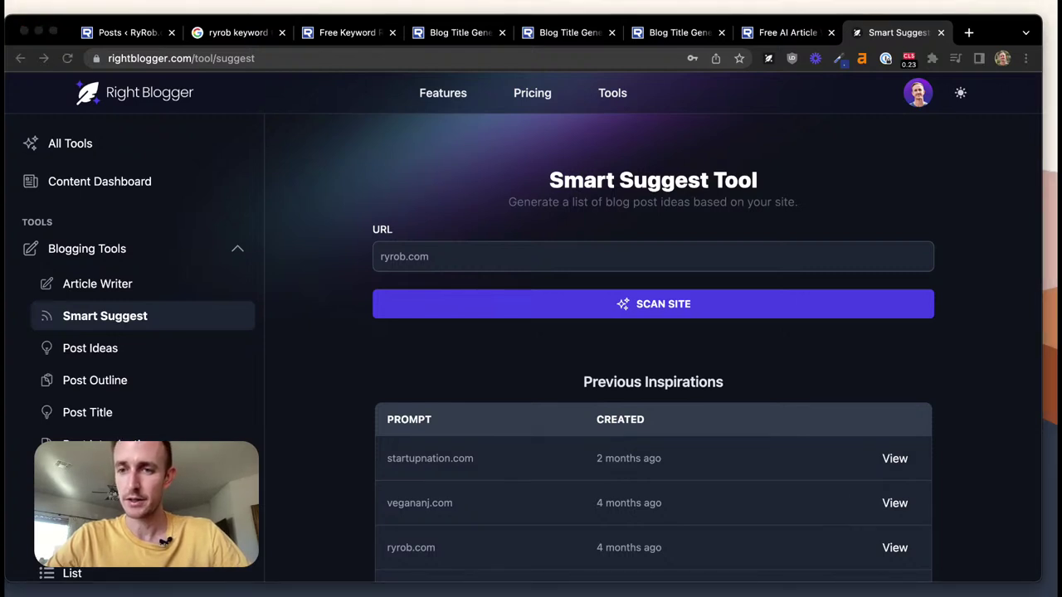
left_click(322, 550)
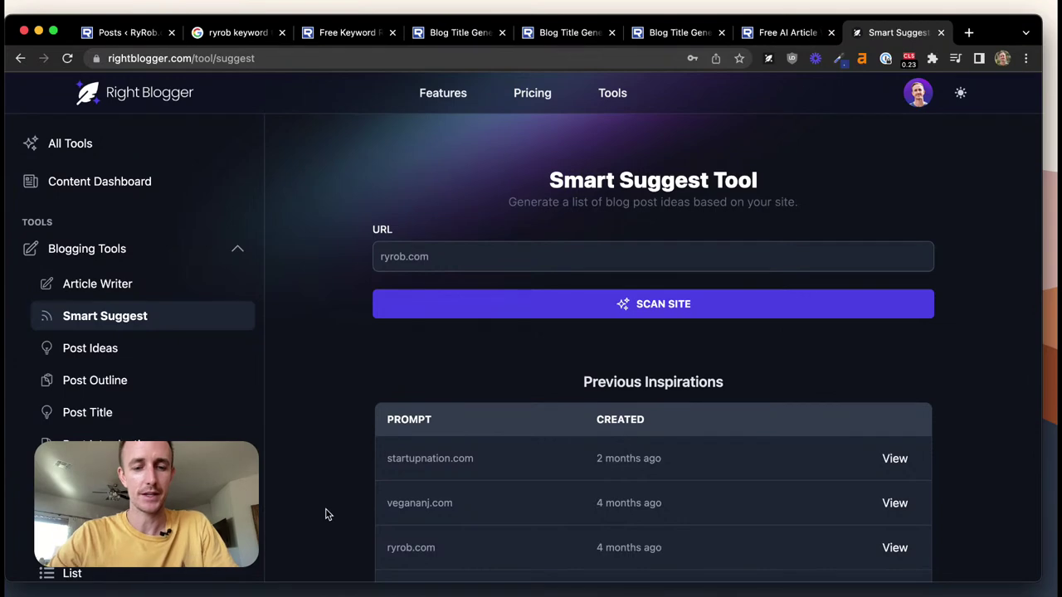
Search Google for 'bravely she blogs', copy the top result's link, and return to Smart Suggest
key("ctrl+t")
type("bravely she bl")
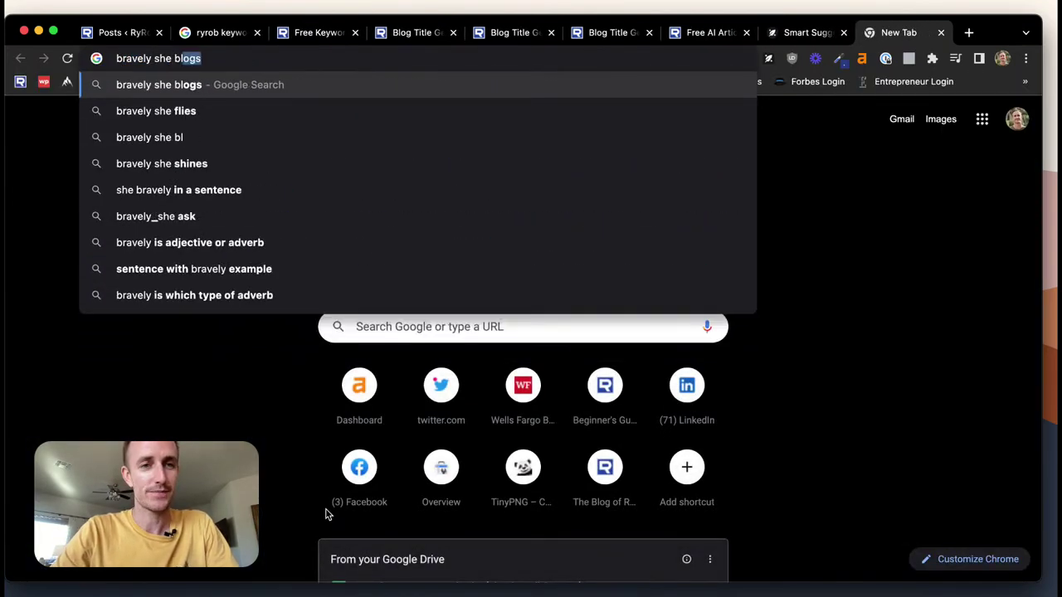
key("Return")
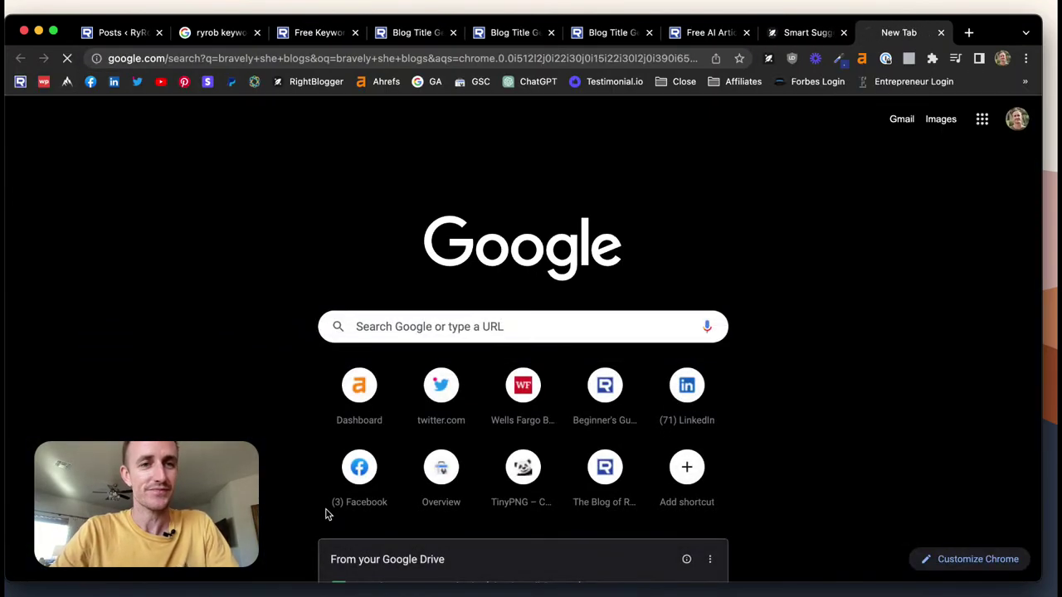
right_click(264, 274)
left_click(335, 357)
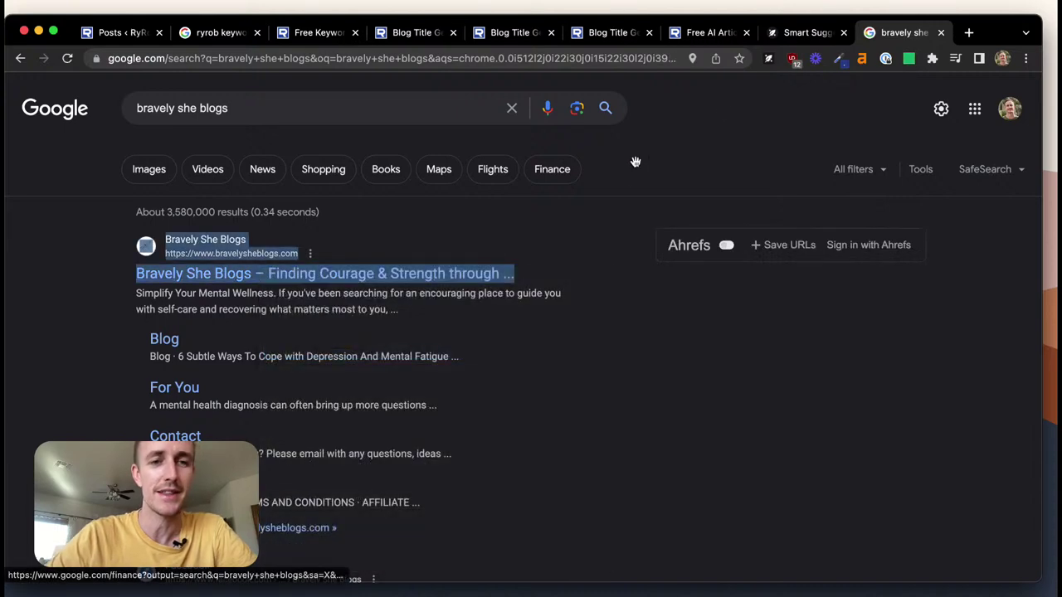
left_click(800, 33)
Paste the site address, trim it to bravelysheblogs.com, and run Scan Site
left_click(517, 256)
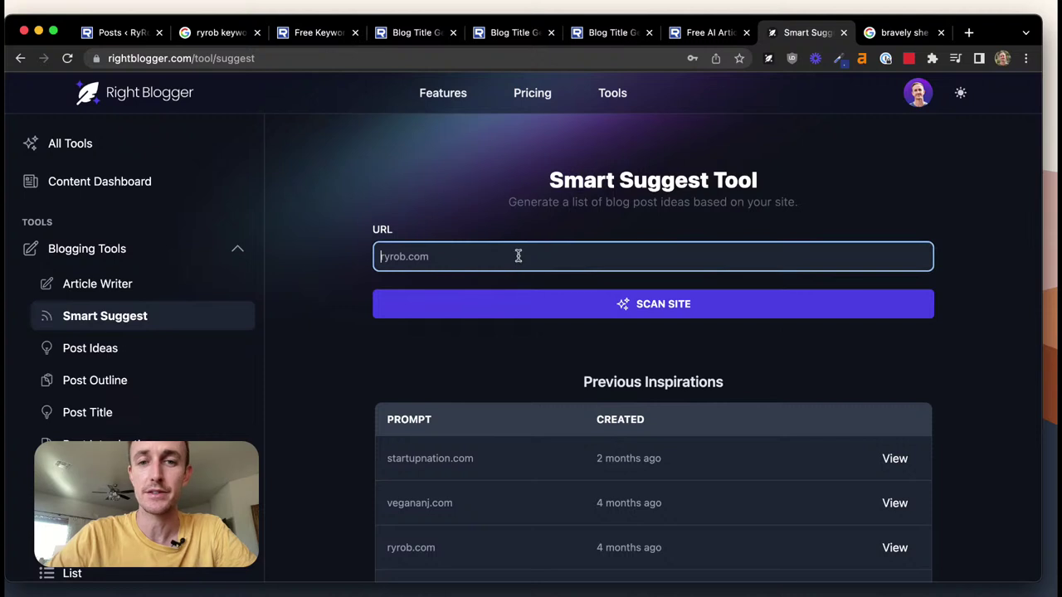
right_click(426, 257)
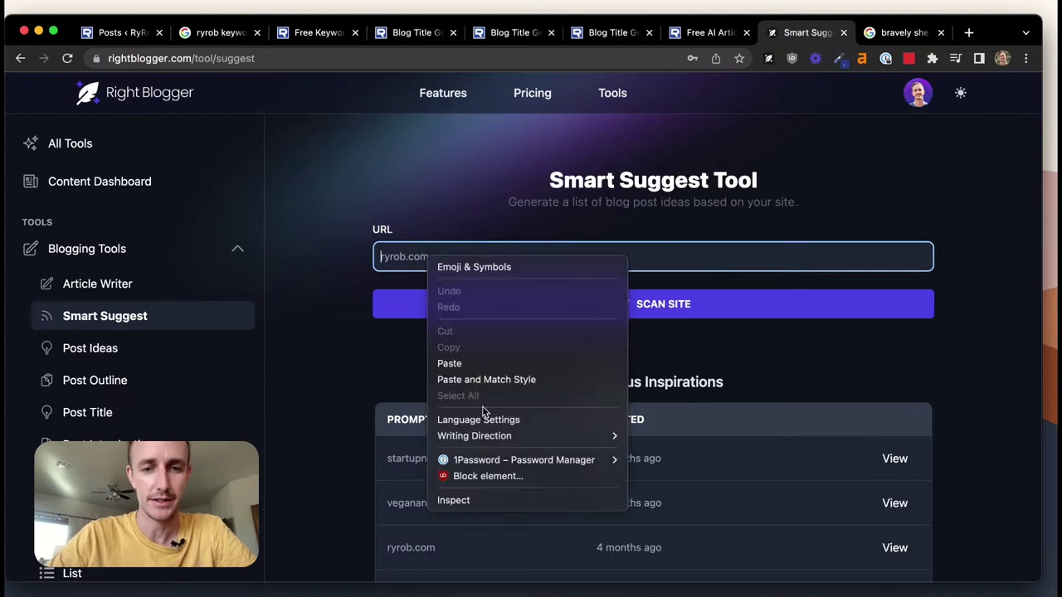
left_click(464, 362)
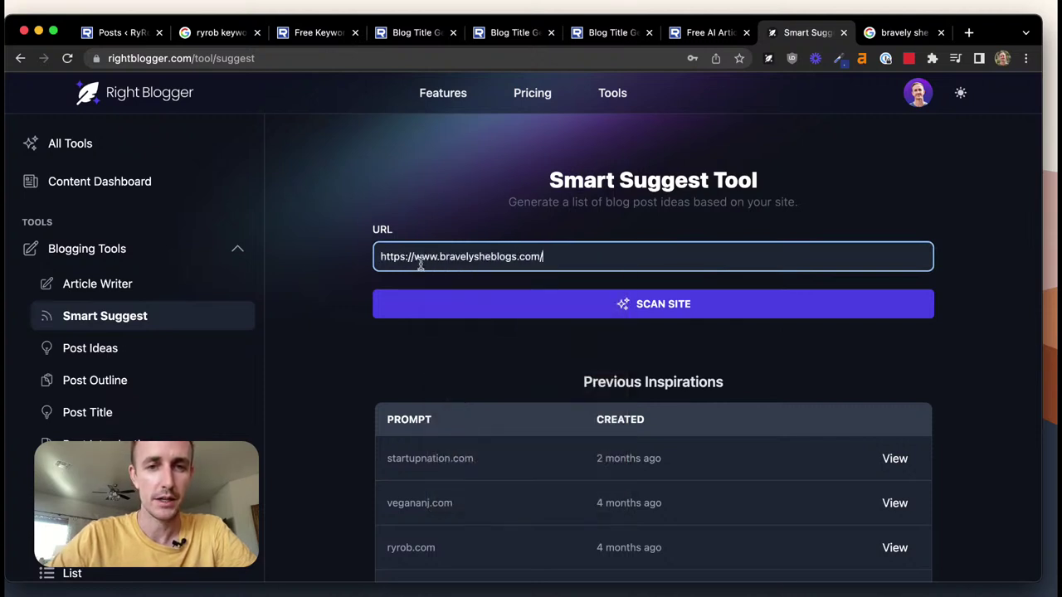
left_click_drag(440, 256, 348, 263)
key("BackSpace")
left_click(503, 261)
key("BackSpace")
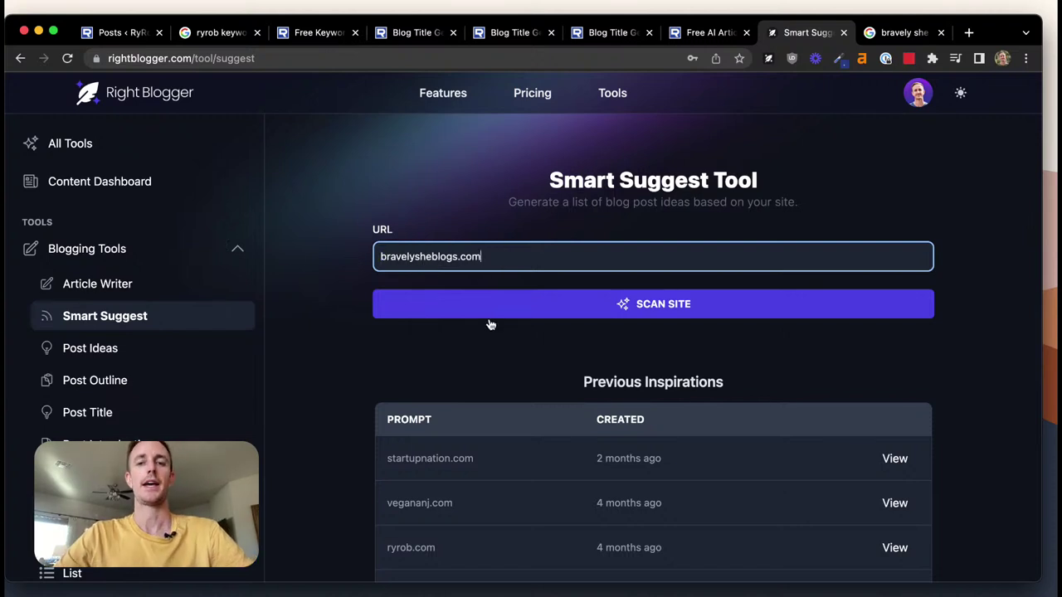
left_click(542, 305)
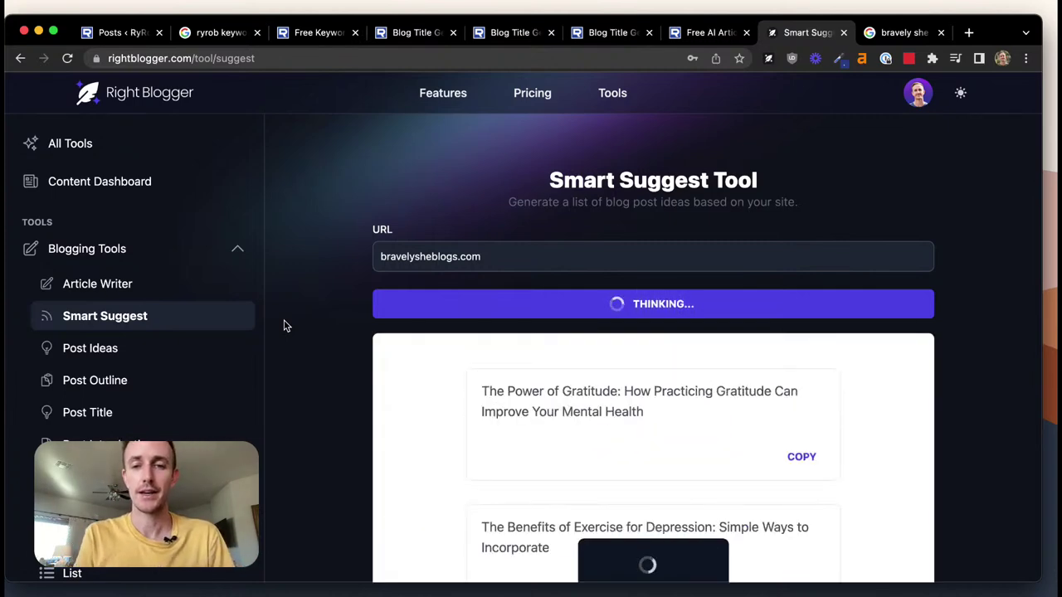
Scroll through the generated ideas for bravelysheblogs.com, from 'The Power of Gratitude' to 'Overcoming Loneliness'
scroll(282, 326, "down", 2)
scroll(283, 326, "down", 3)
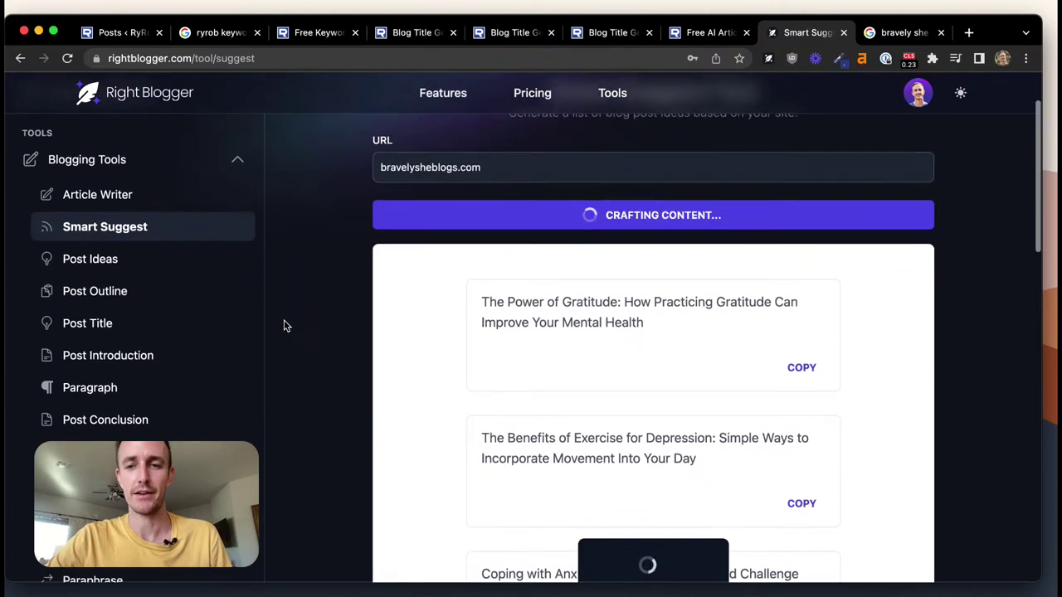
scroll(283, 326, "down", 2)
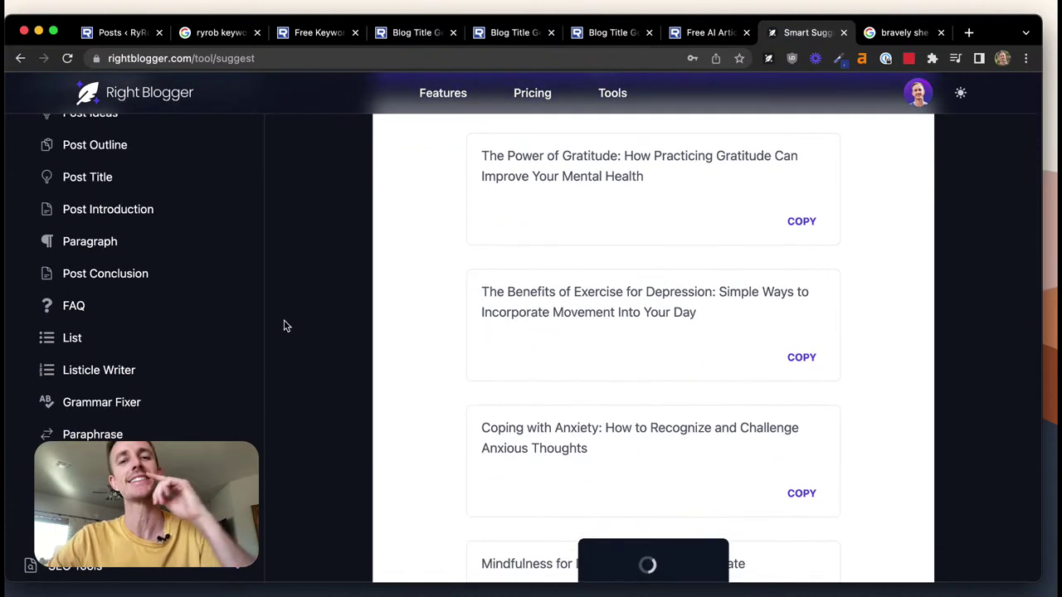
scroll(283, 326, "down", 1)
mouse_move(578, 158)
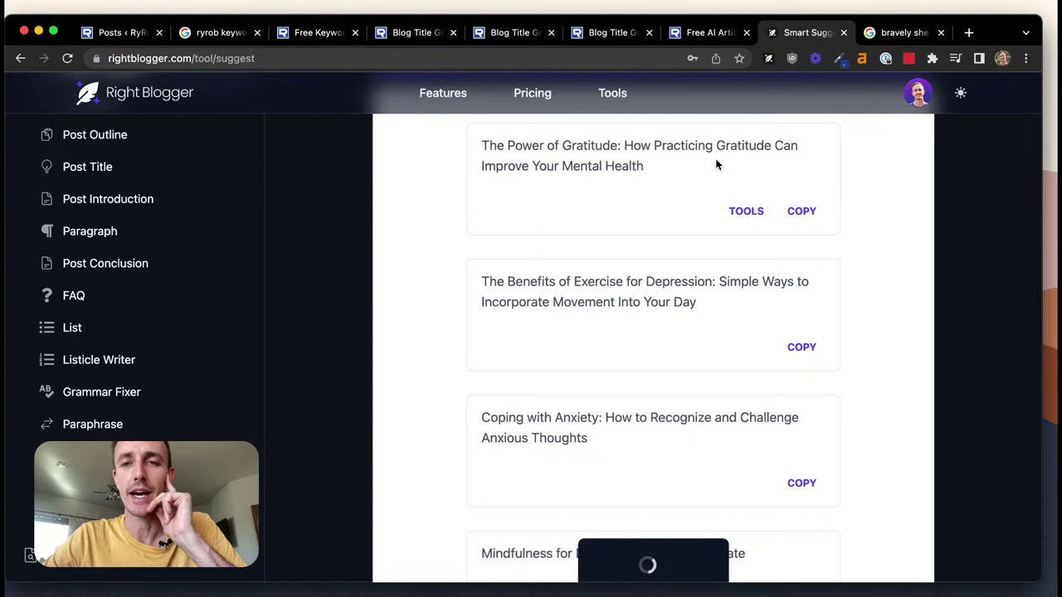
scroll(891, 167, "down", 2)
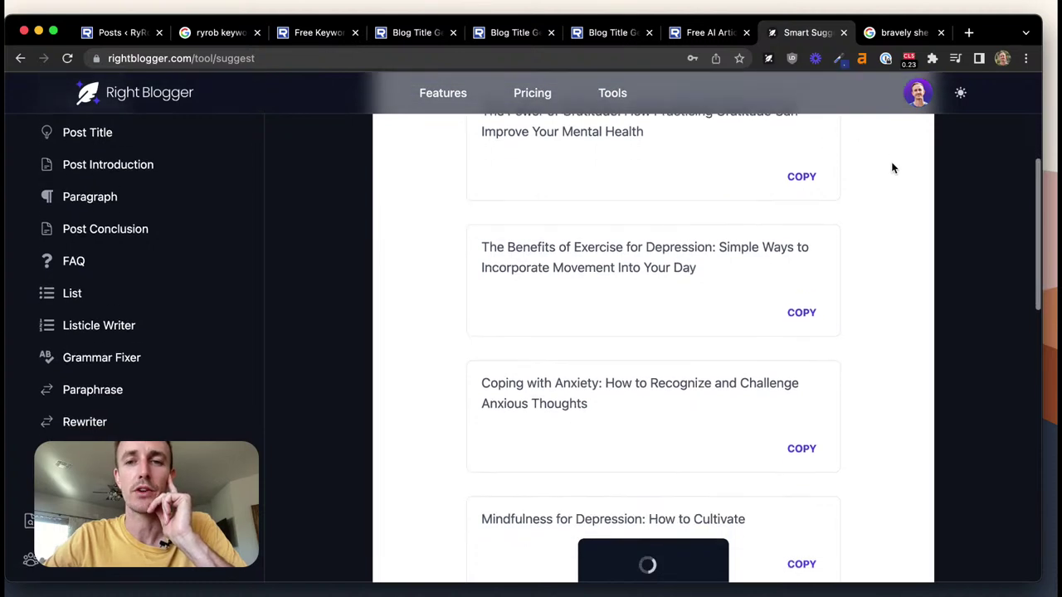
scroll(893, 168, "down", 3)
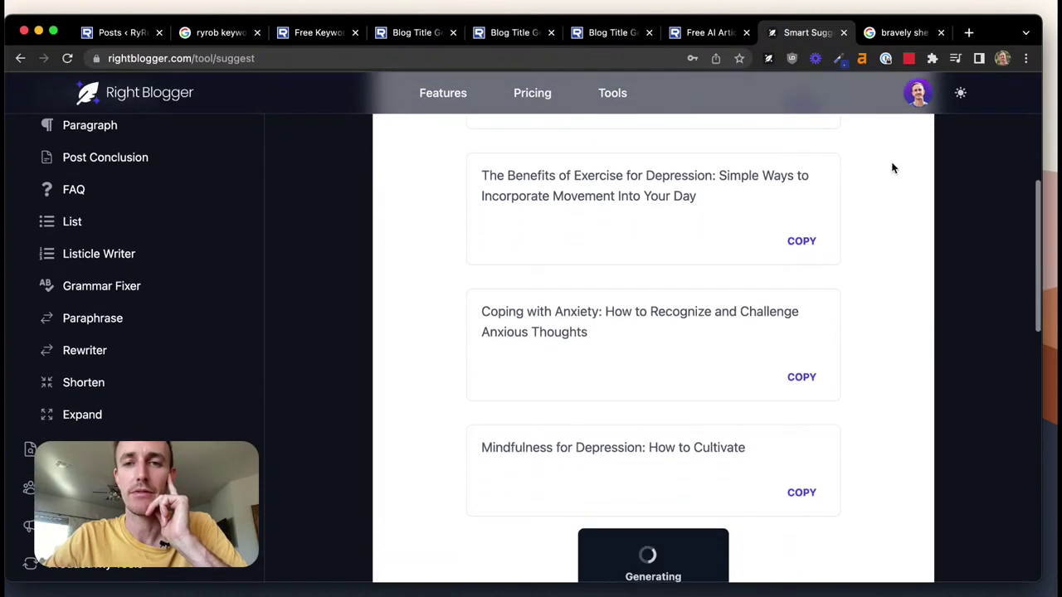
scroll(887, 207, "down", 1)
scroll(887, 207, "down", 1)
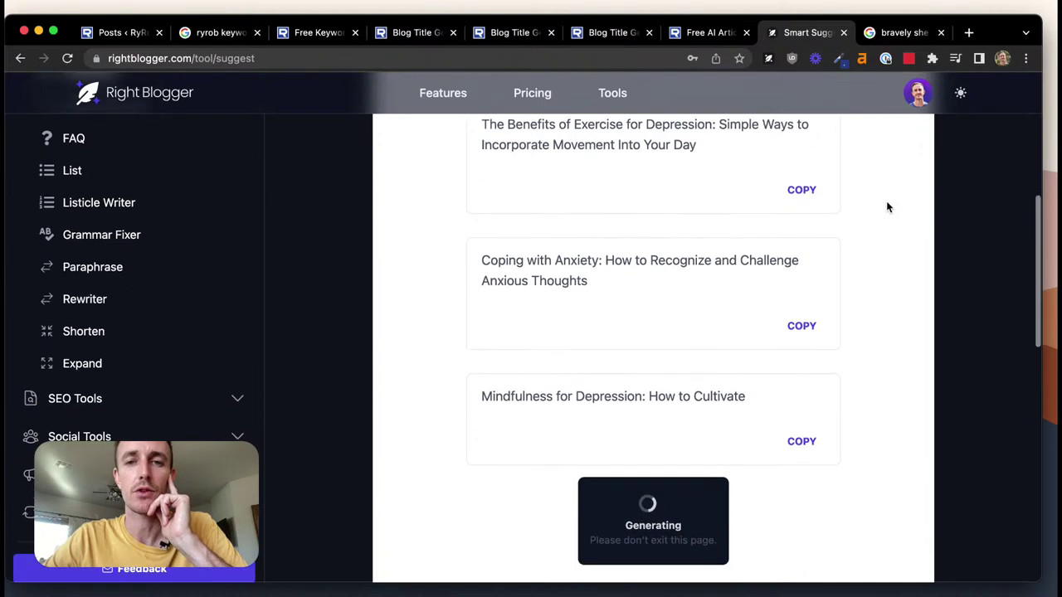
scroll(886, 207, "down", 4)
scroll(886, 206, "down", 1)
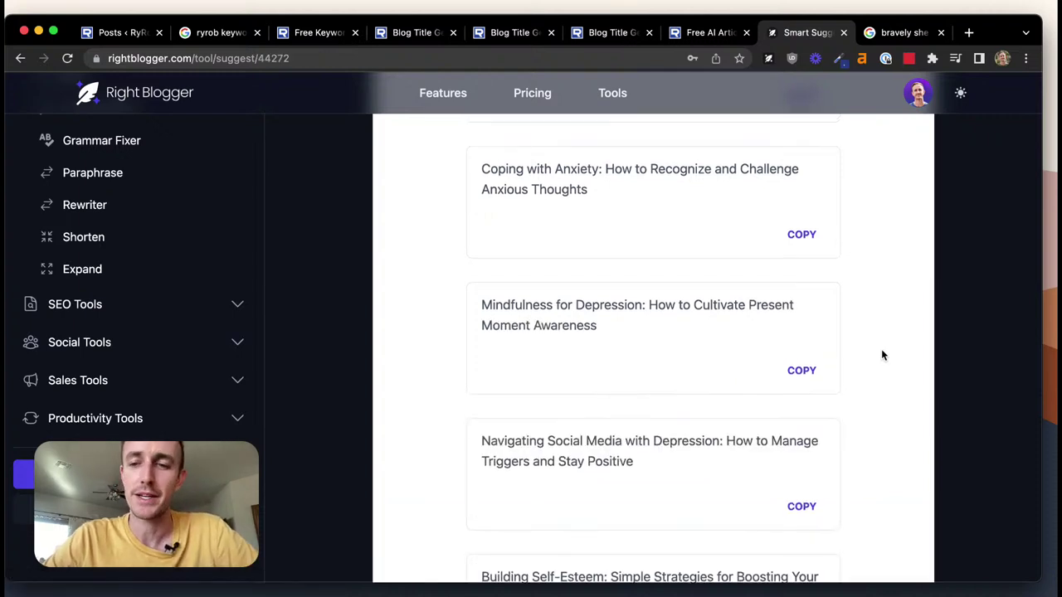
scroll(882, 355, "down", 9)
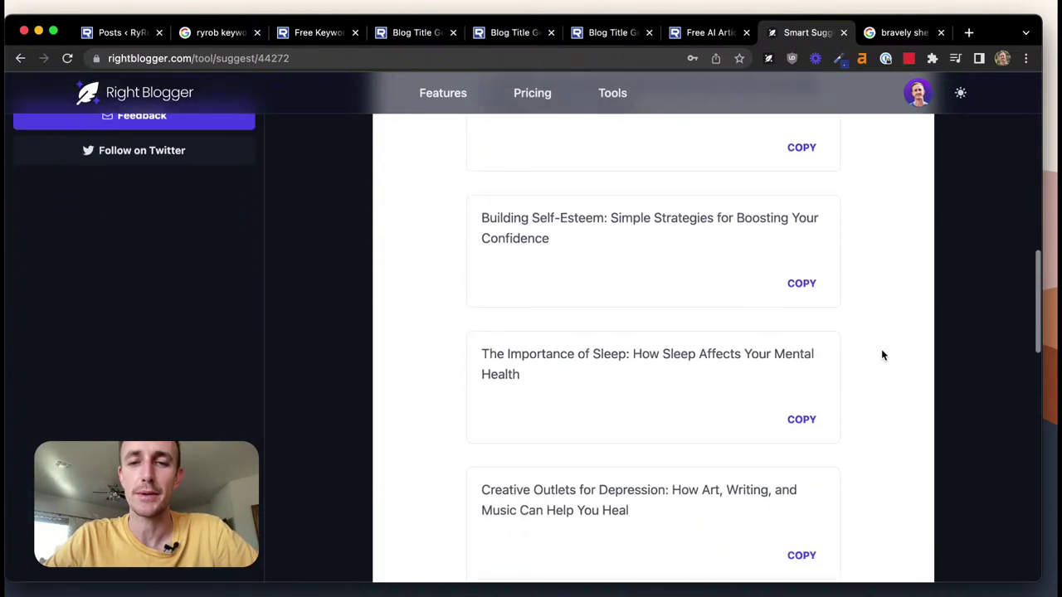
scroll(882, 356, "down", 5)
scroll(882, 355, "down", 3)
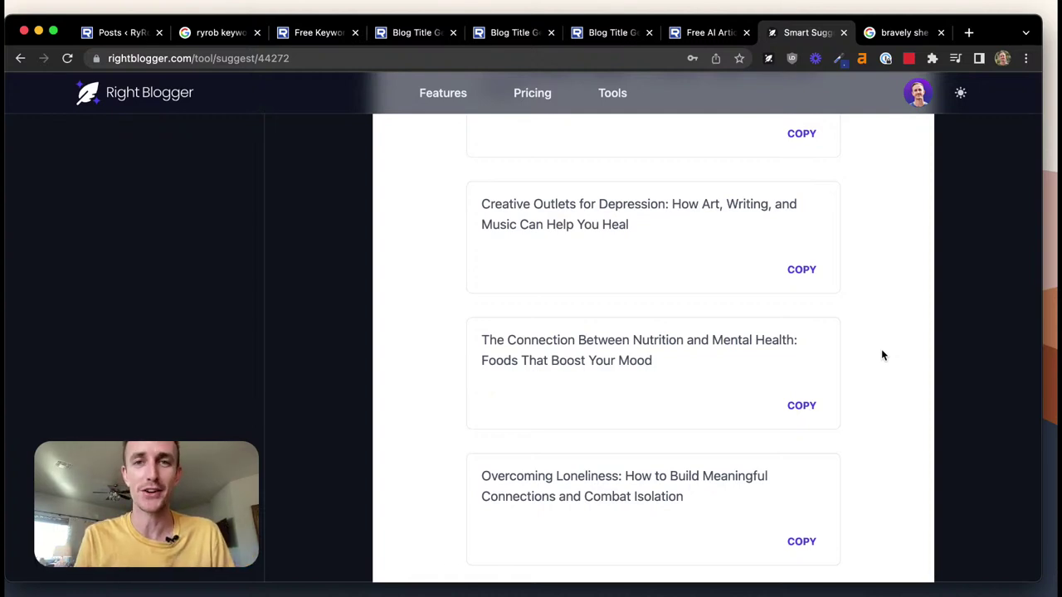
scroll(882, 355, "down", 1)
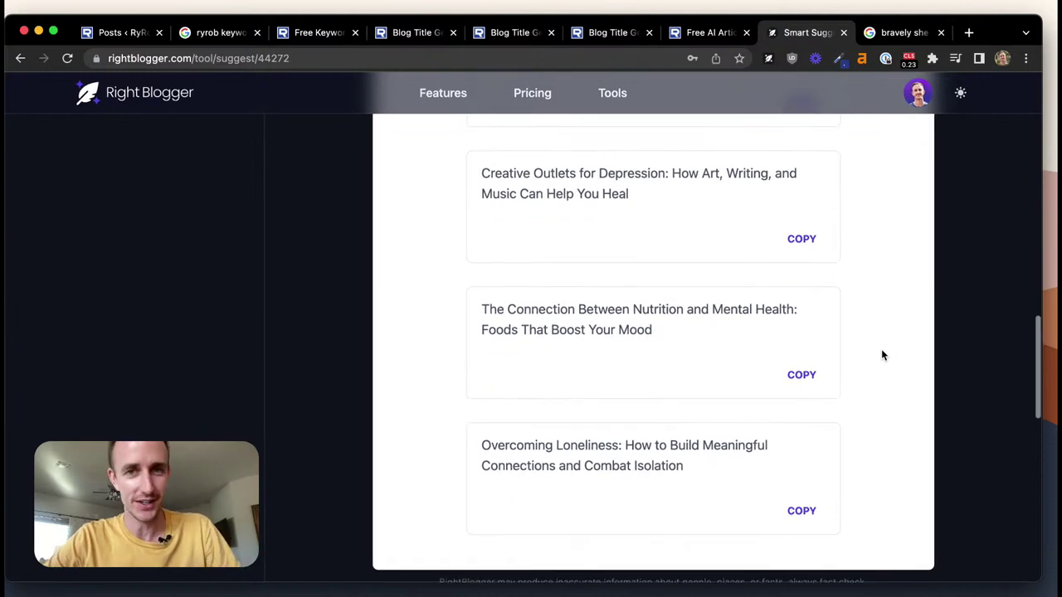
scroll(882, 355, "down", 5)
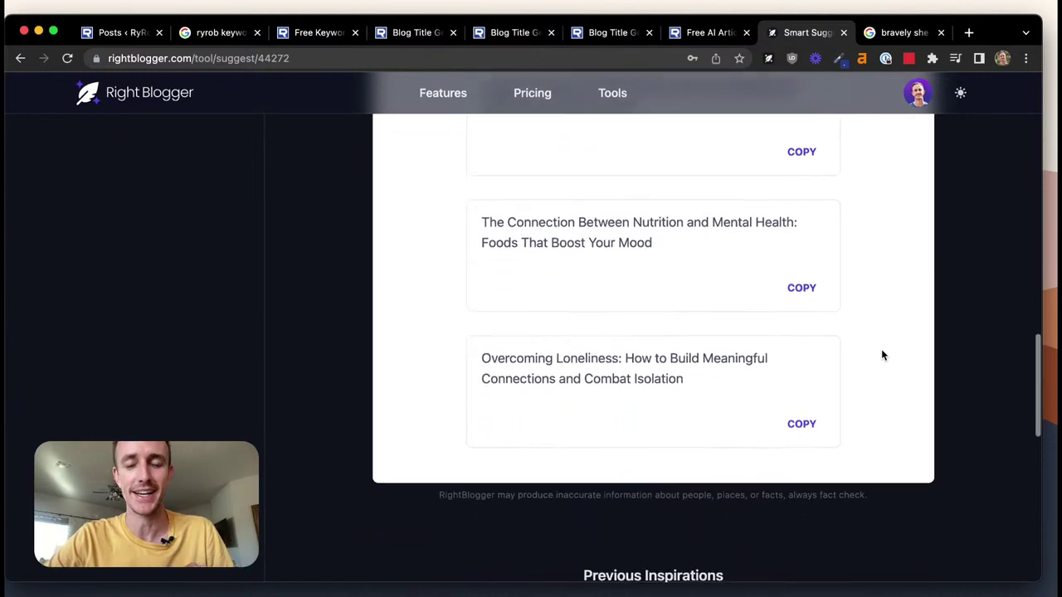
scroll(882, 355, "up", 4)
scroll(882, 355, "up", 10)
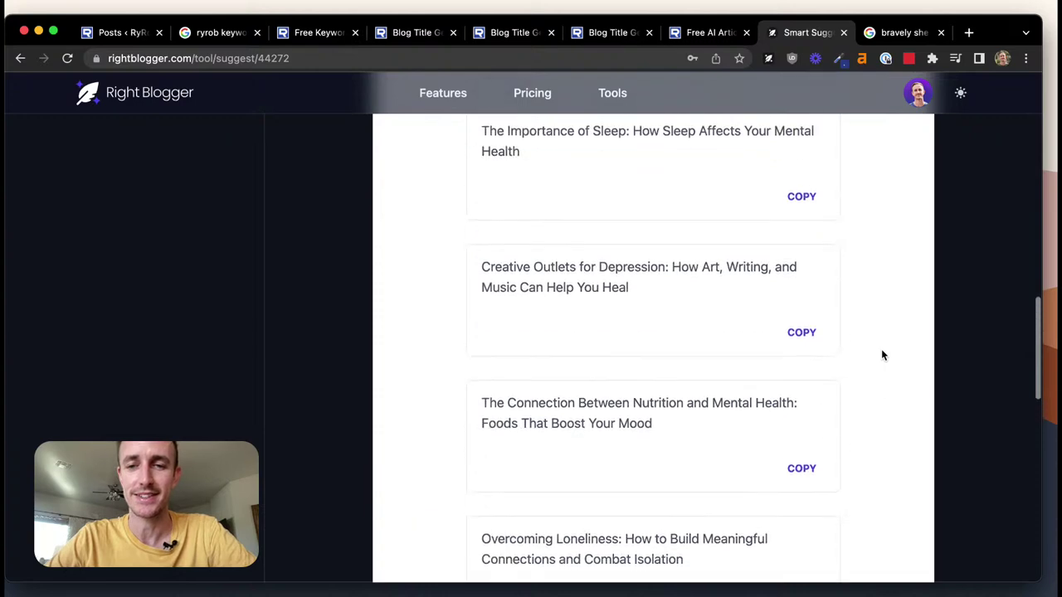
scroll(882, 355, "up", 8)
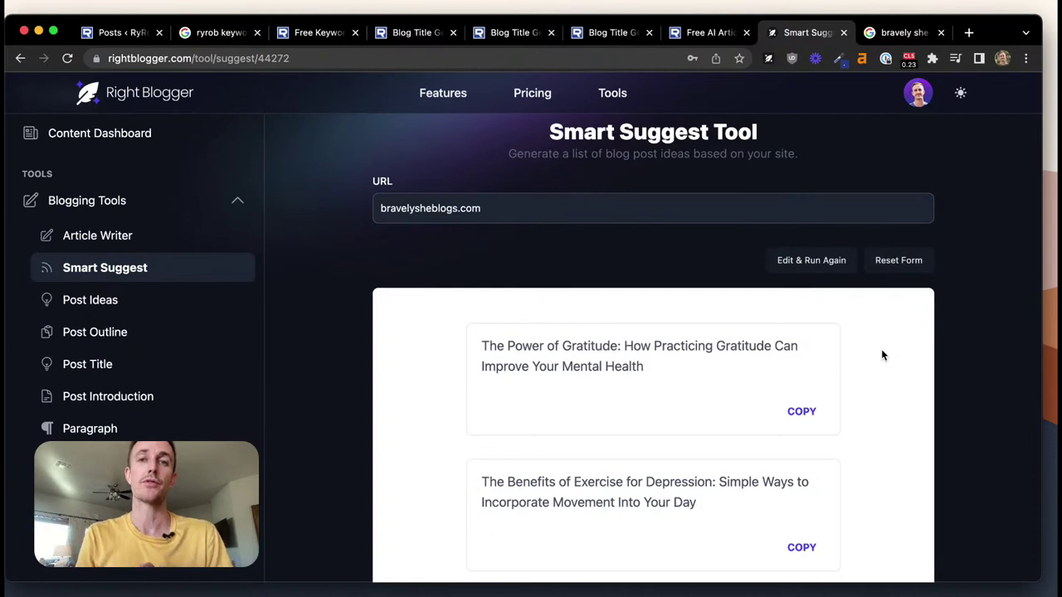
scroll(882, 355, "down", 4)
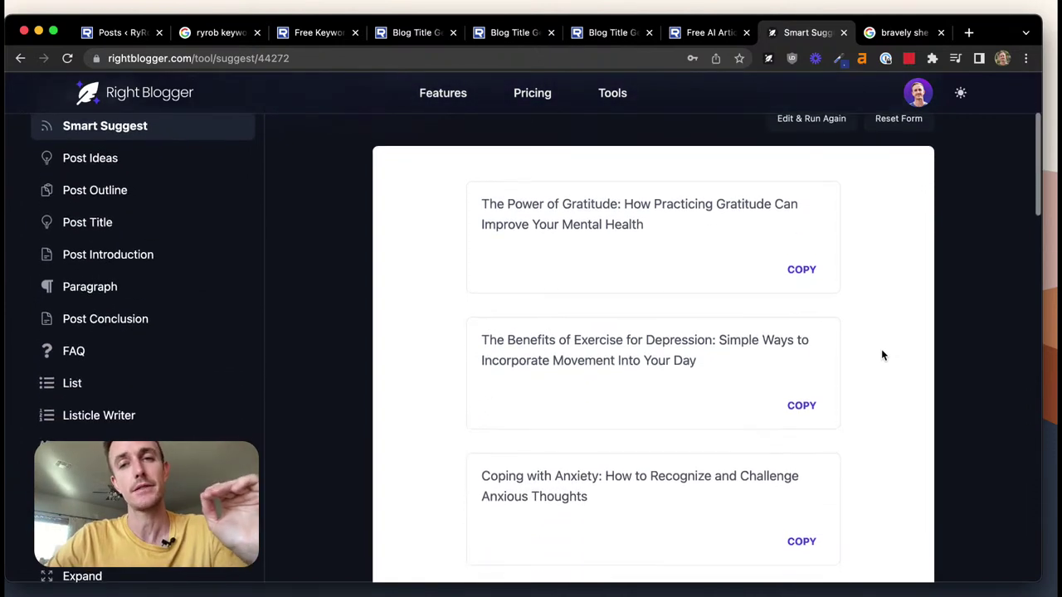
scroll(882, 355, "down", 1)
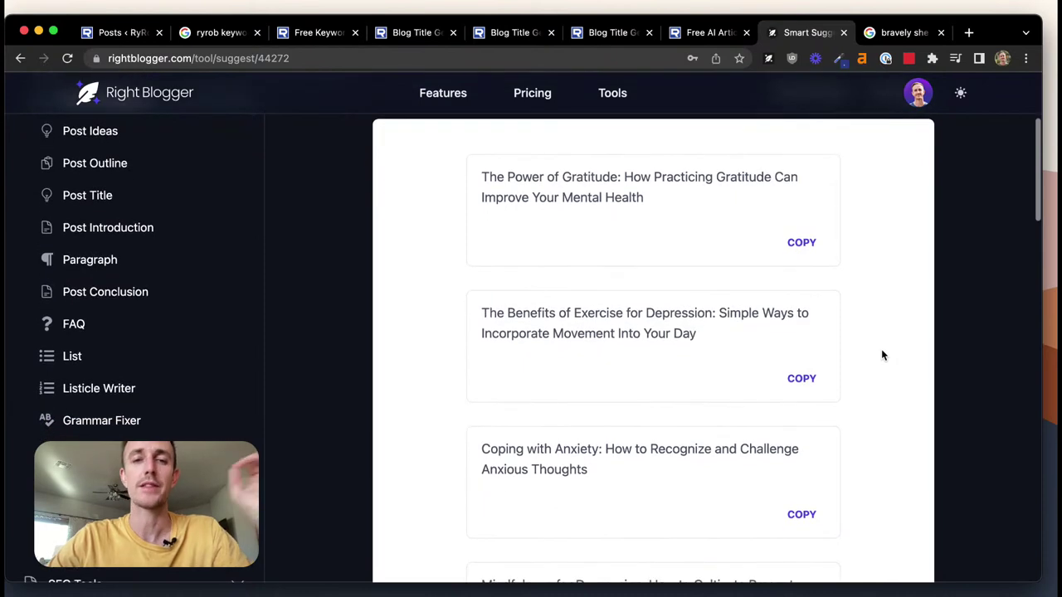
scroll(881, 355, "down", 1)
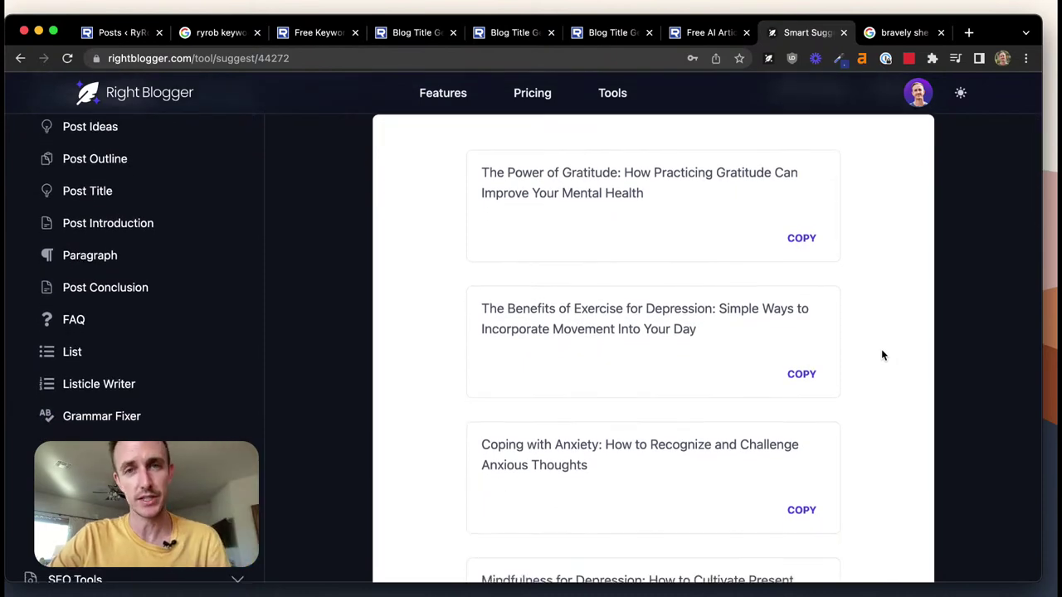
scroll(882, 356, "down", 2)
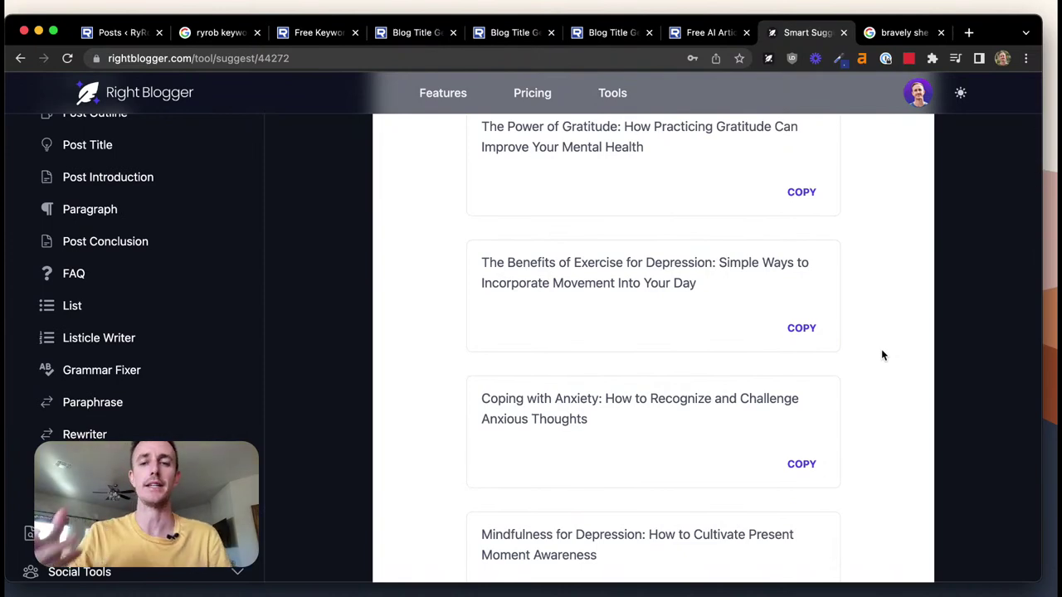
scroll(882, 355, "down", 6)
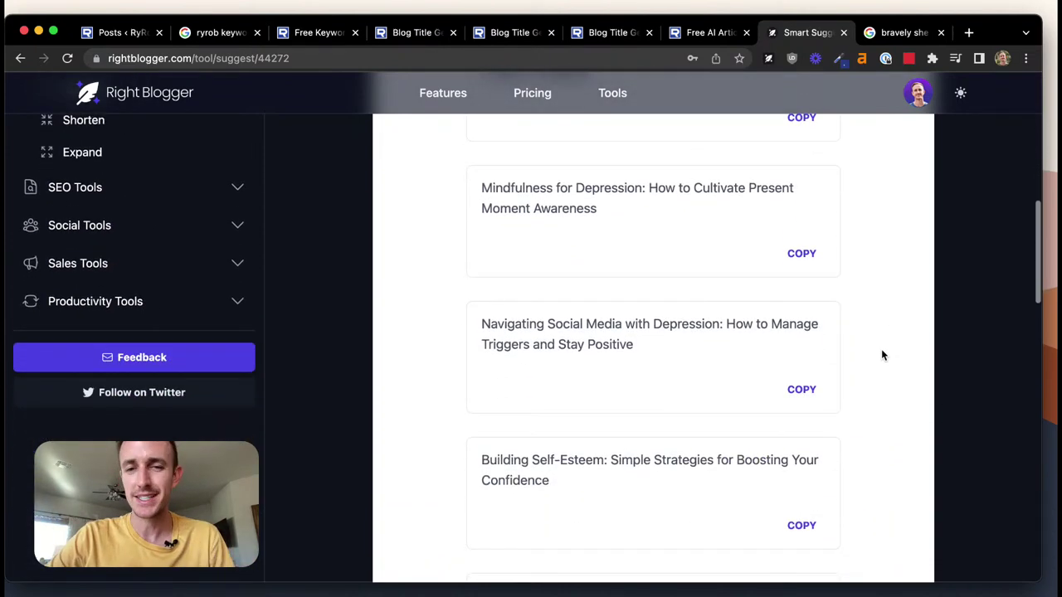
scroll(882, 355, "up", 10)
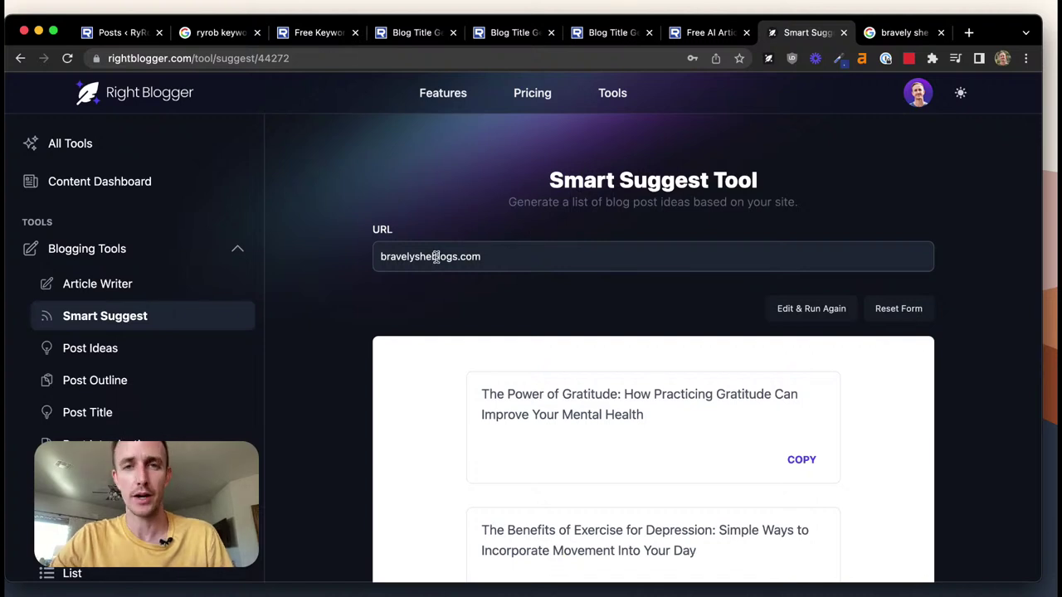
scroll(435, 258, "down", 3)
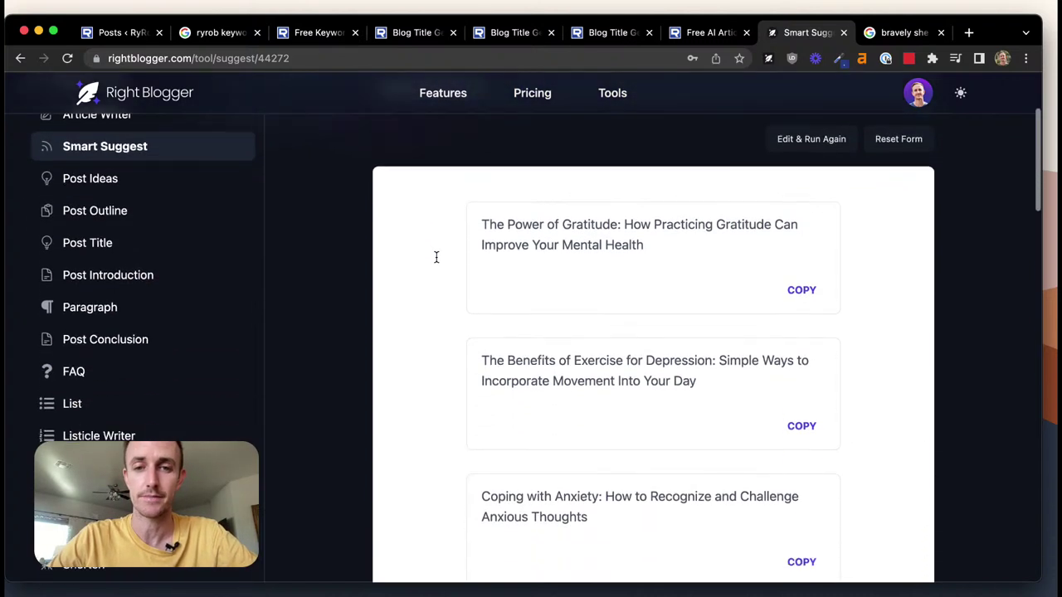
mouse_move(571, 239)
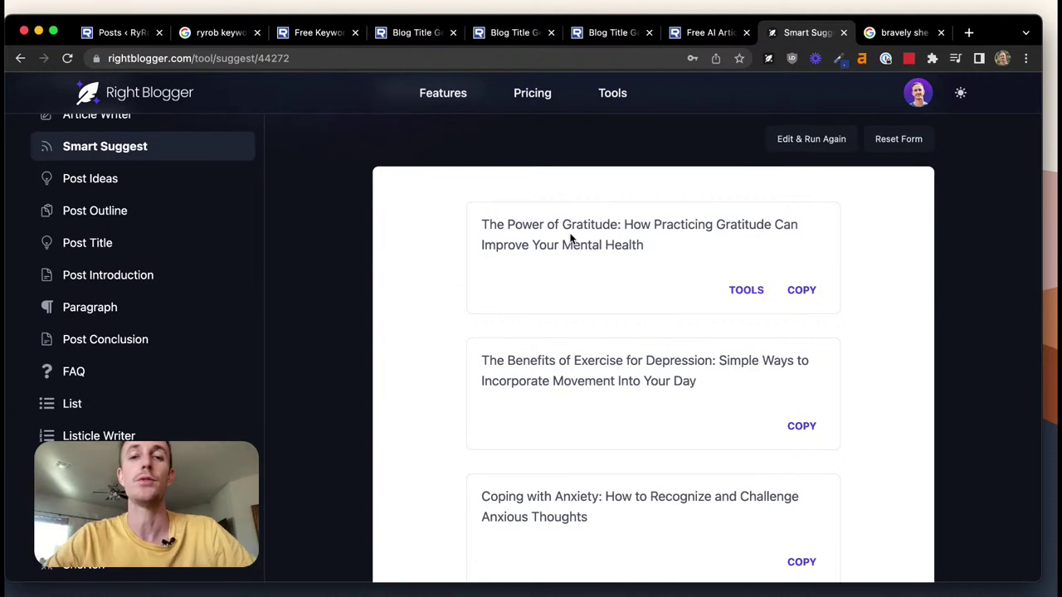
Send 'The Power of Gratitude' idea to Generate Post Titles from its Tools menu
left_click(748, 290)
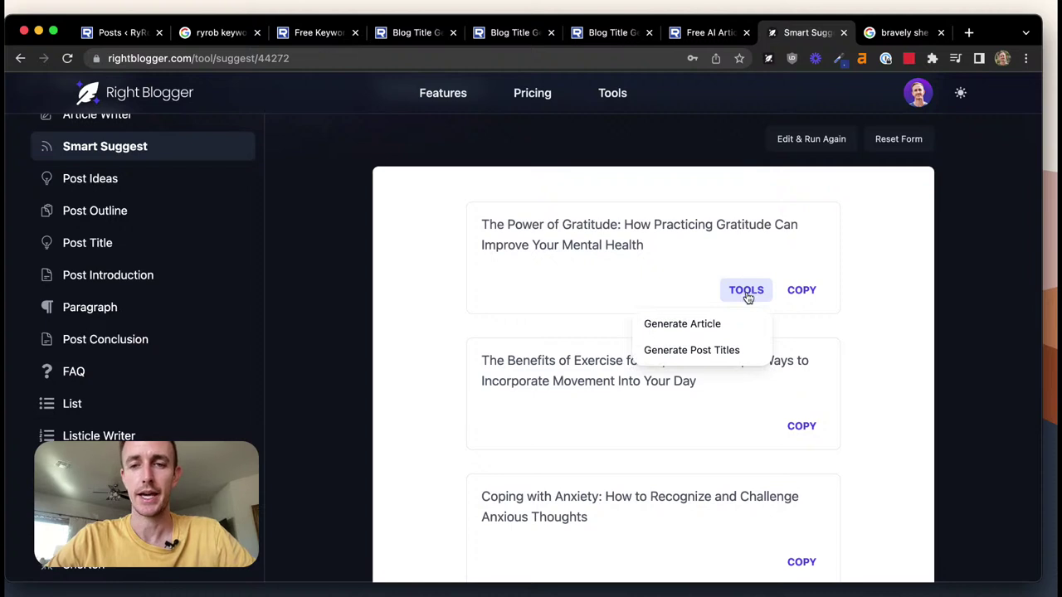
left_click(677, 355)
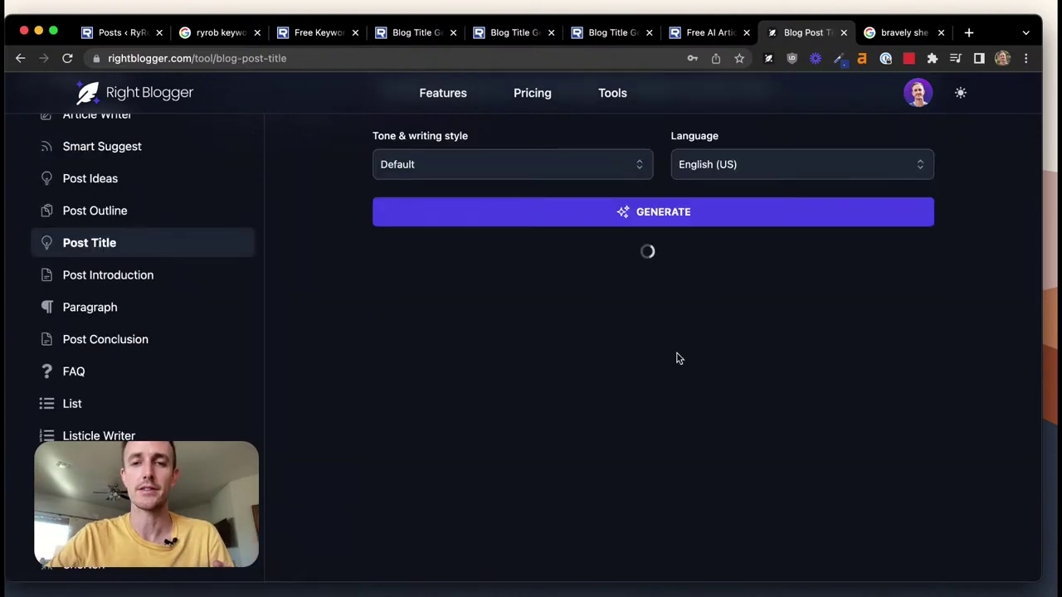
scroll(368, 322, "up", 5)
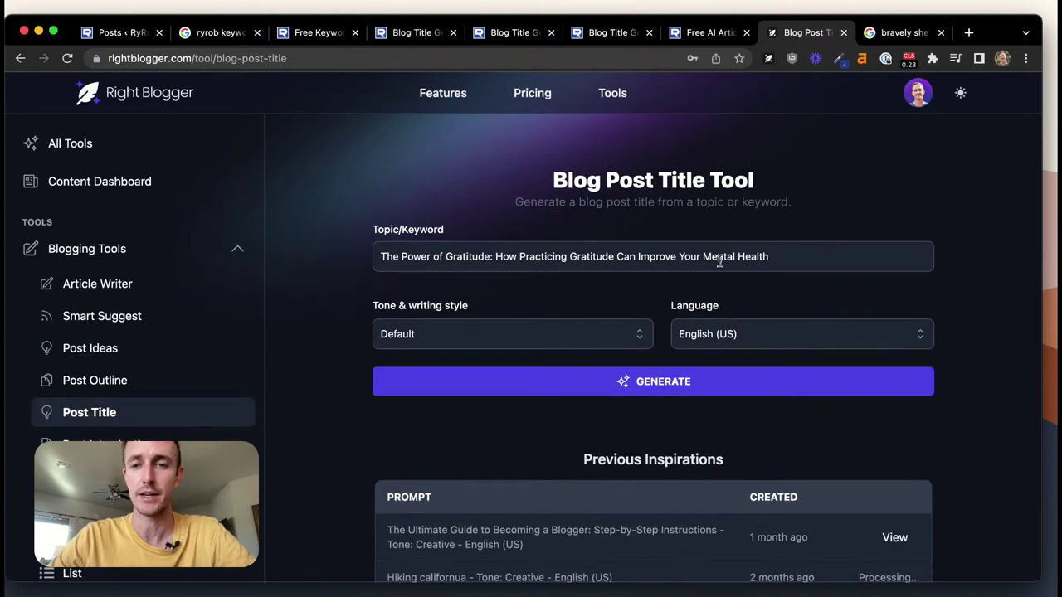
scroll(337, 290, "down", 2)
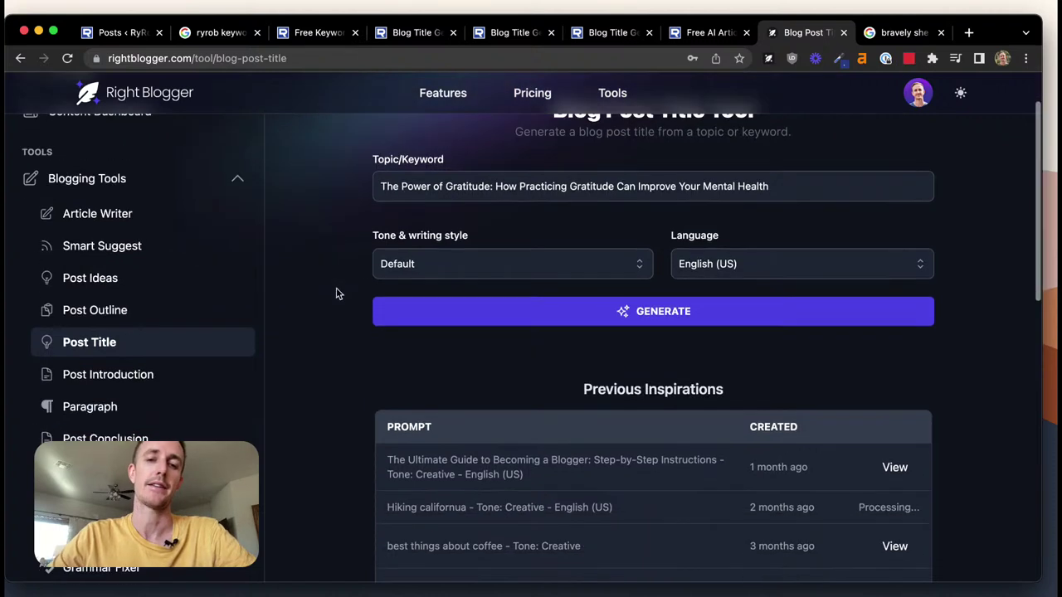
Set the Tone & writing style to Creative
left_click(628, 270)
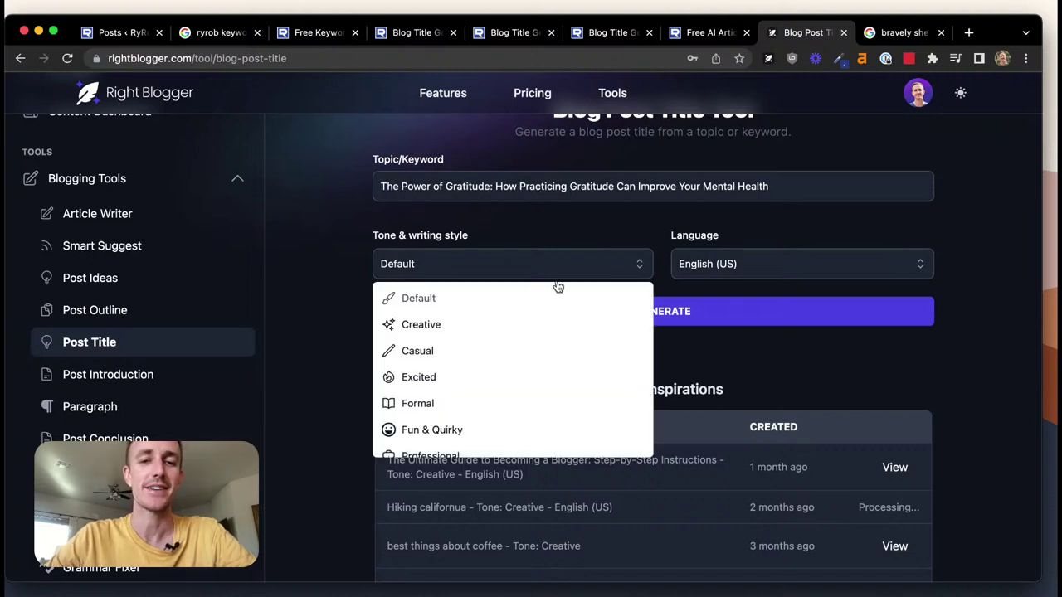
scroll(556, 282, "down", 1)
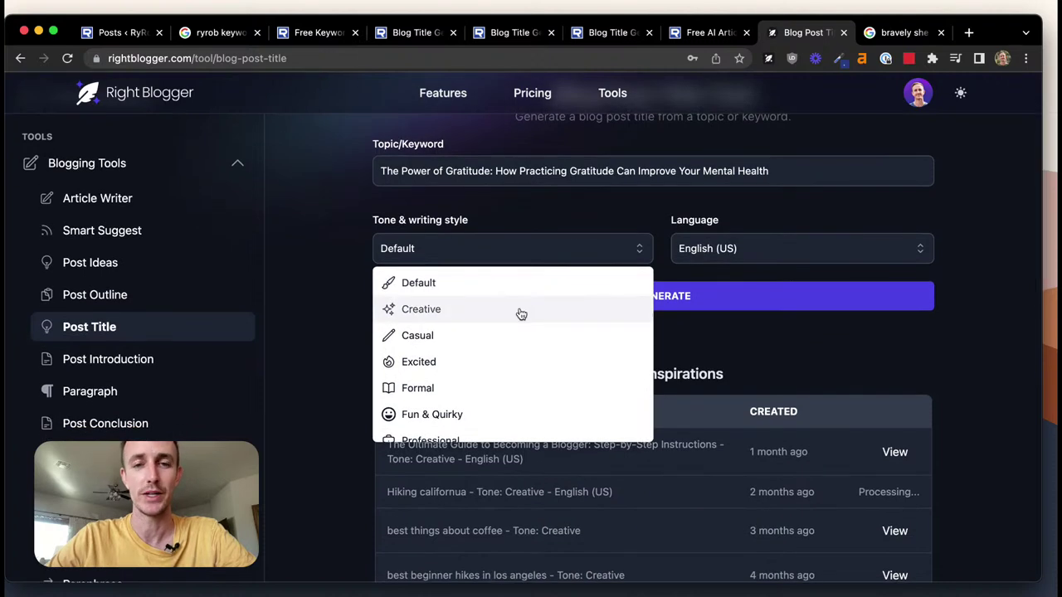
scroll(457, 297, "down", 1)
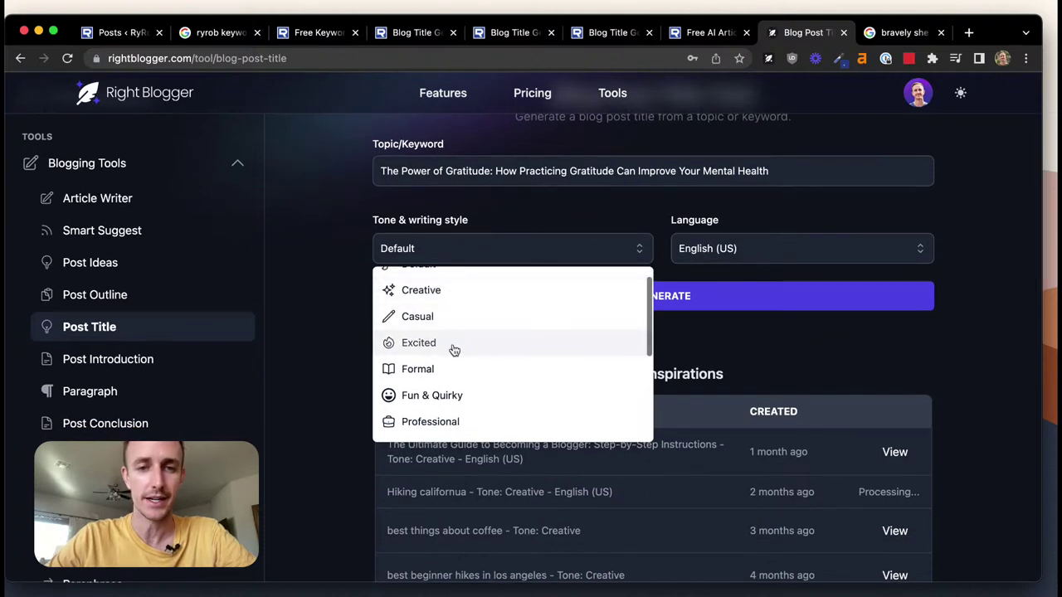
scroll(489, 345, "down", 1)
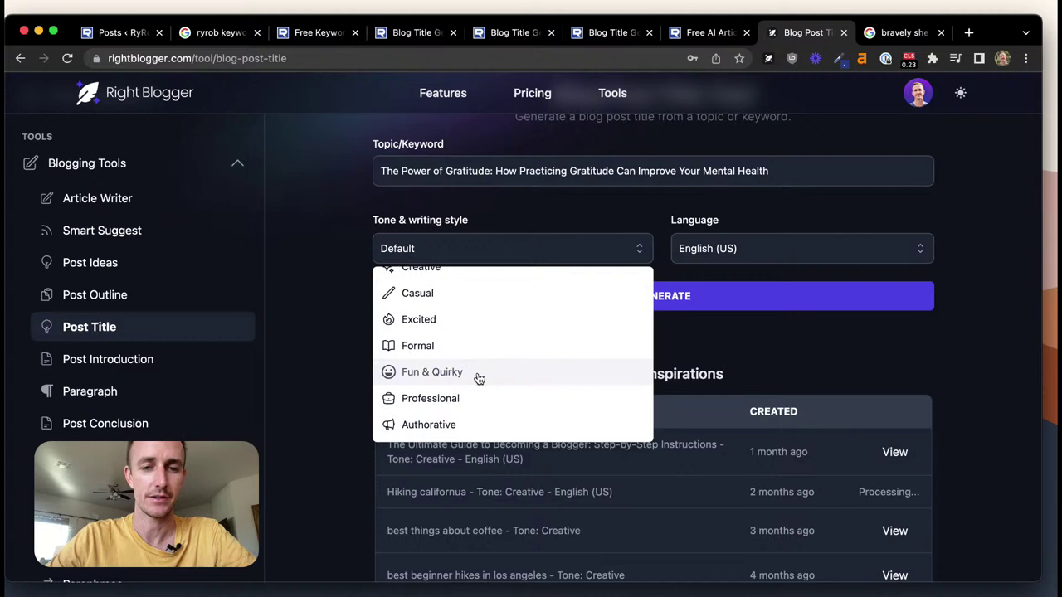
scroll(476, 375, "down", 1)
scroll(478, 379, "down", 1)
scroll(444, 351, "down", 2)
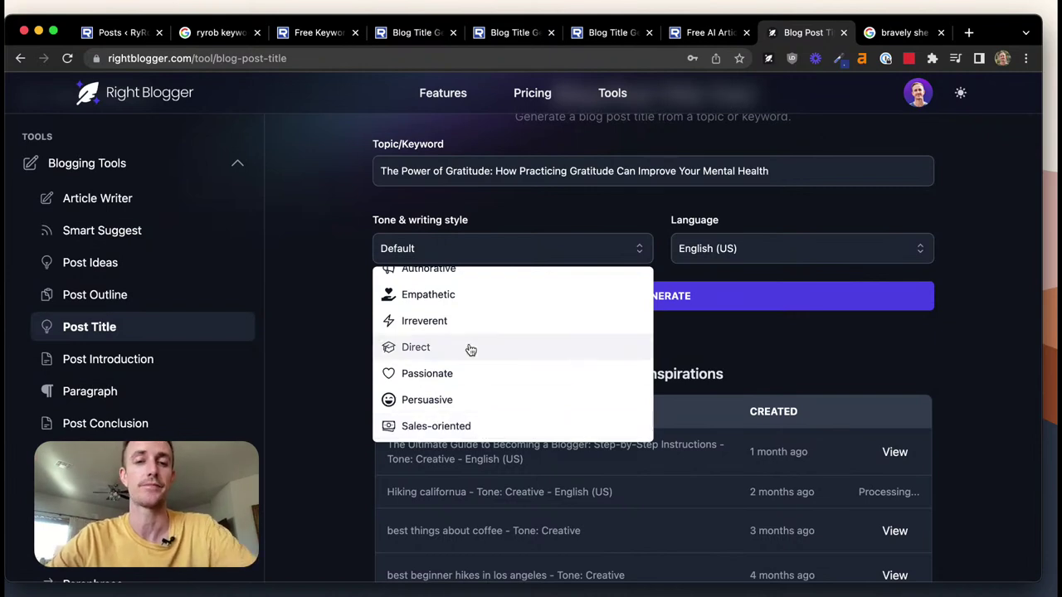
scroll(470, 349, "up", 5)
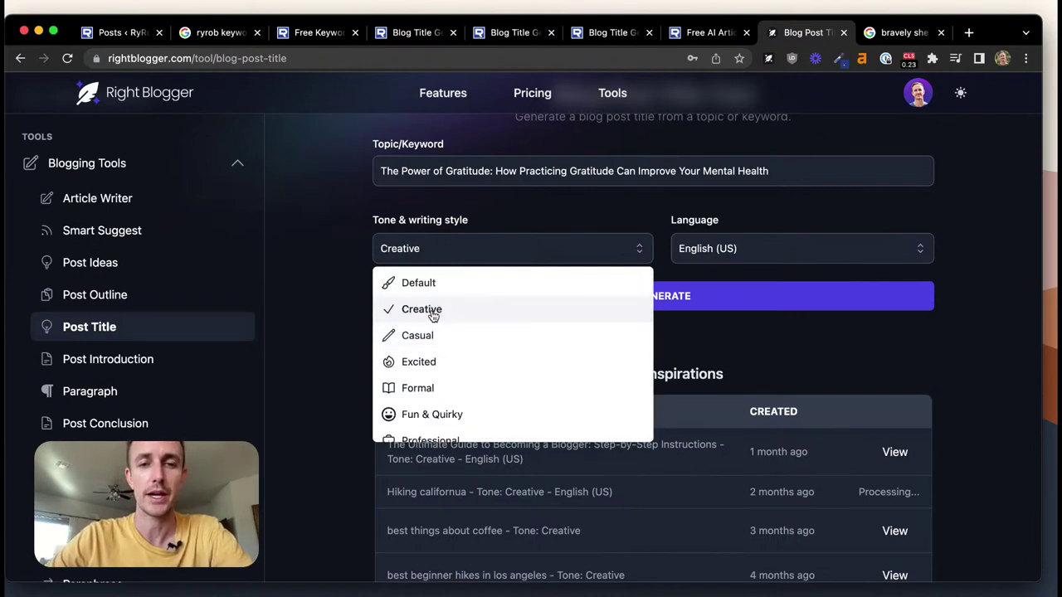
left_click(433, 312)
scroll(350, 268, "up", 1)
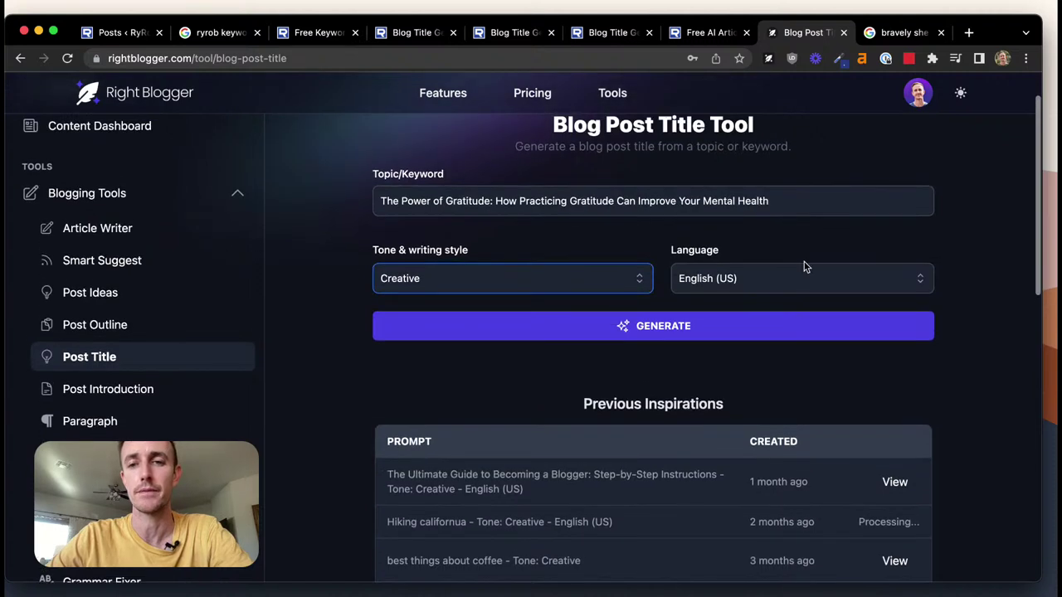
Keep English (US) as the output language and generate the gratitude titles
left_click(770, 279)
scroll(894, 326, "down", 3)
scroll(896, 326, "down", 8)
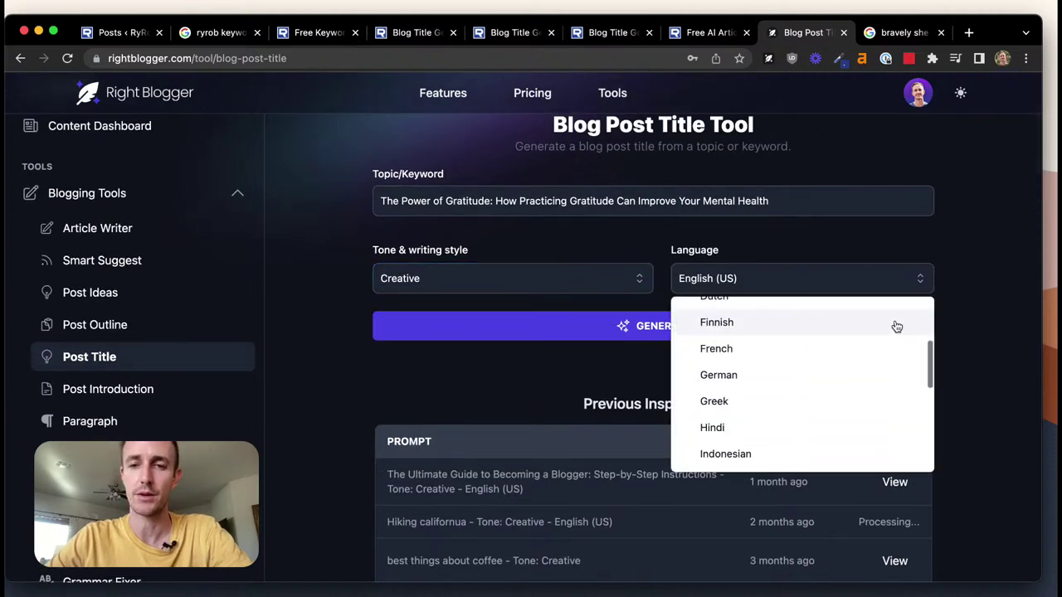
scroll(896, 326, "down", 3)
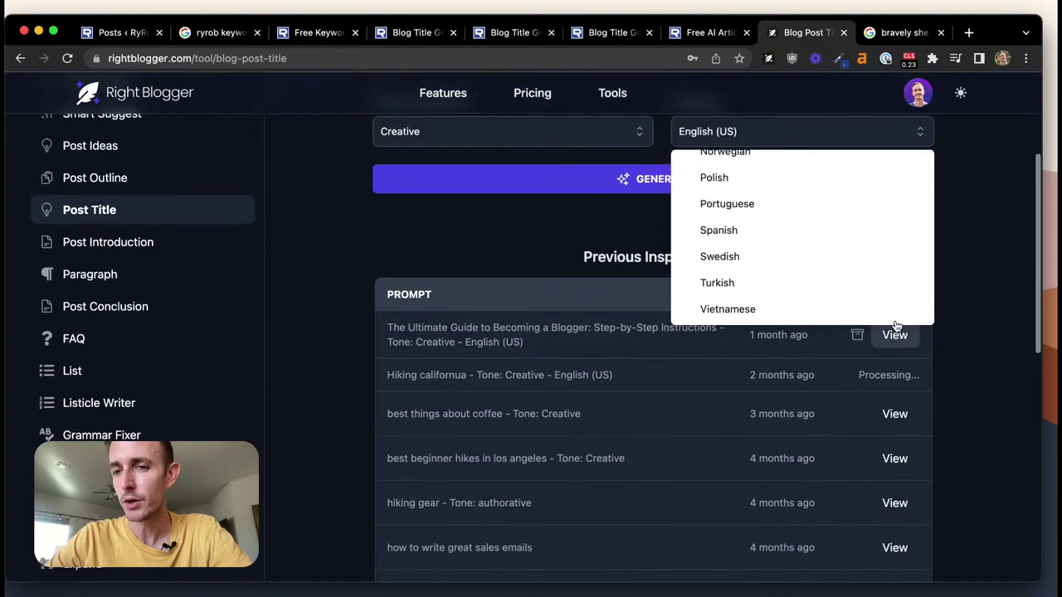
scroll(896, 326, "up", 10)
scroll(896, 327, "up", 2)
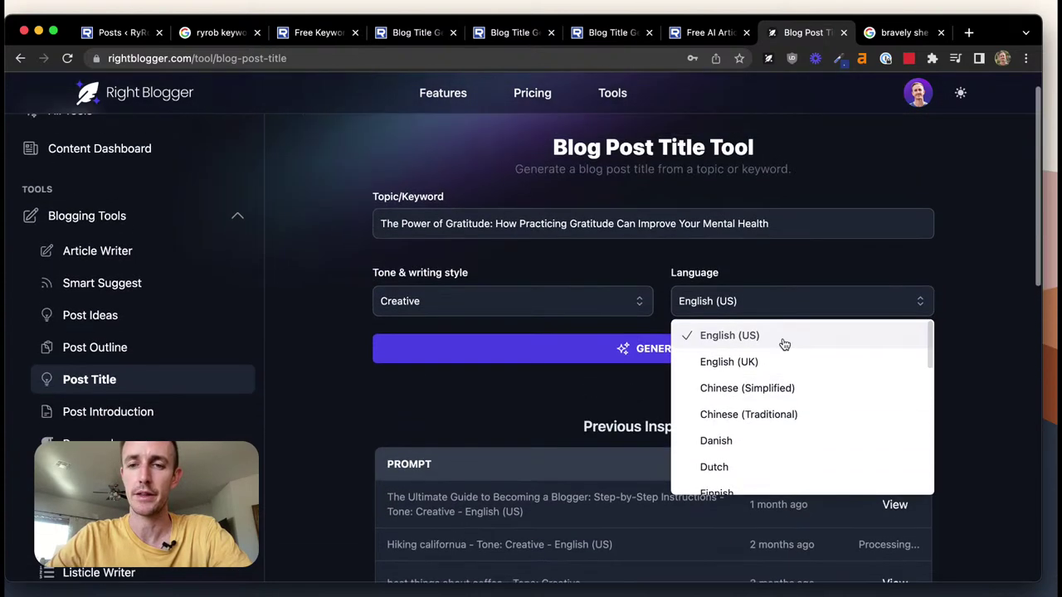
left_click(795, 337)
left_click(592, 349)
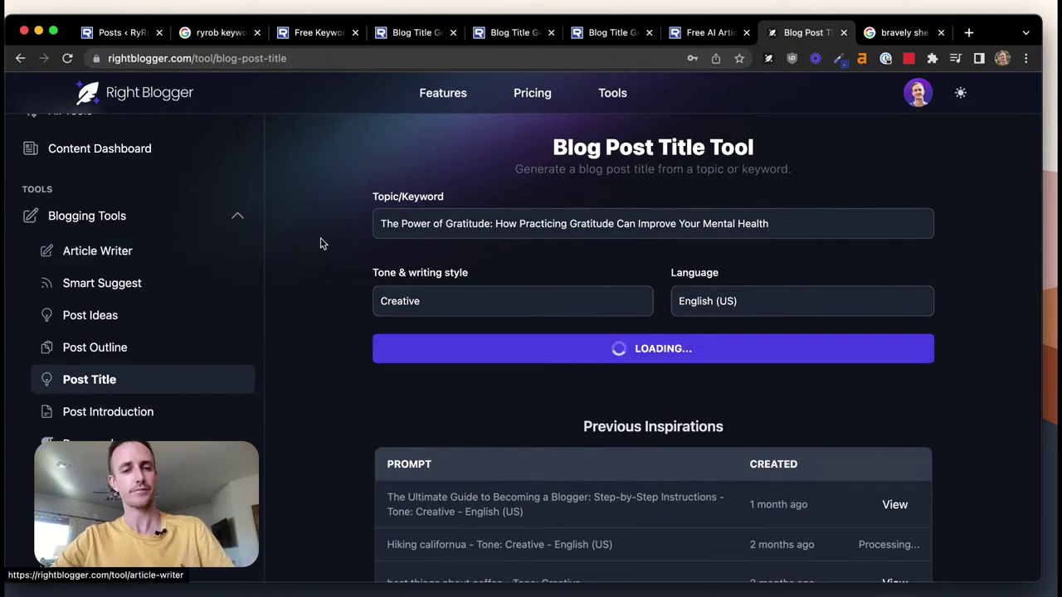
Scroll through the generated gratitude titles, such as 'The Neuroscience Behind the Power of Gratitude'
scroll(323, 243, "down", 1)
scroll(323, 243, "down", 4)
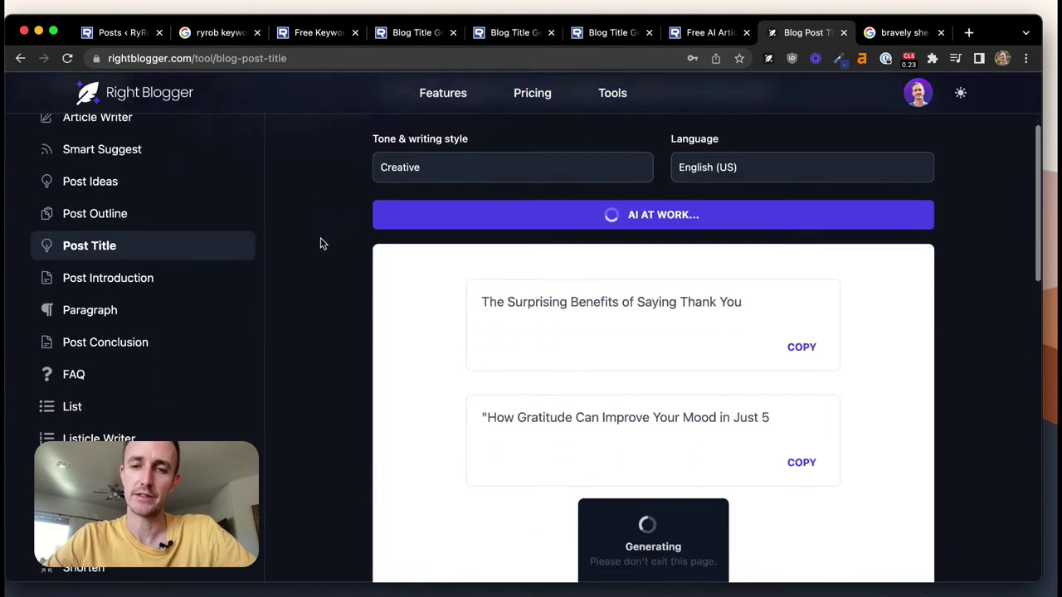
scroll(323, 243, "down", 4)
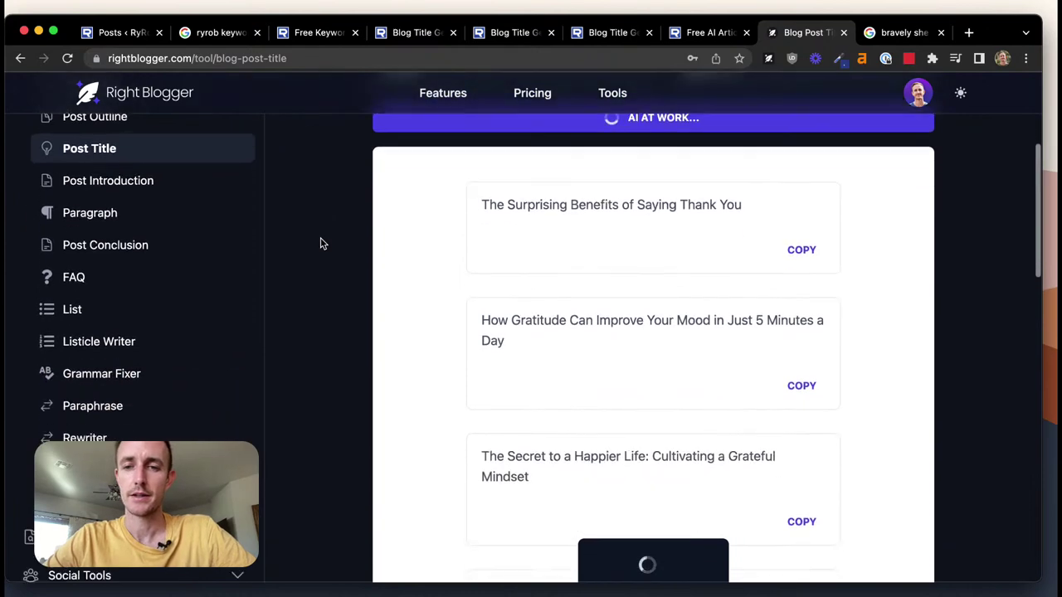
scroll(323, 243, "down", 3)
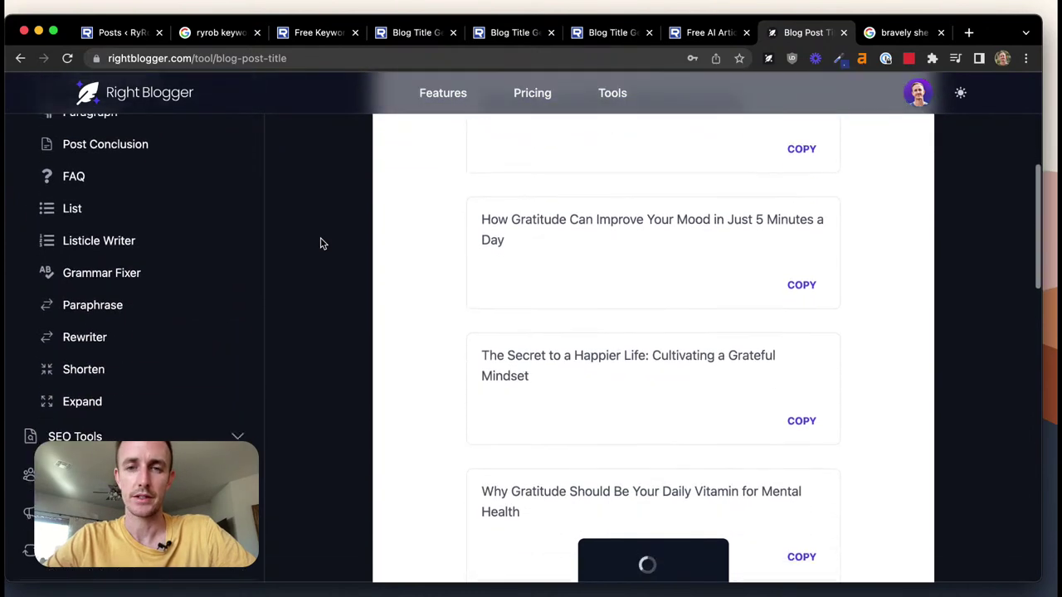
mouse_move(619, 282)
scroll(605, 295, "down", 1)
scroll(605, 294, "down", 4)
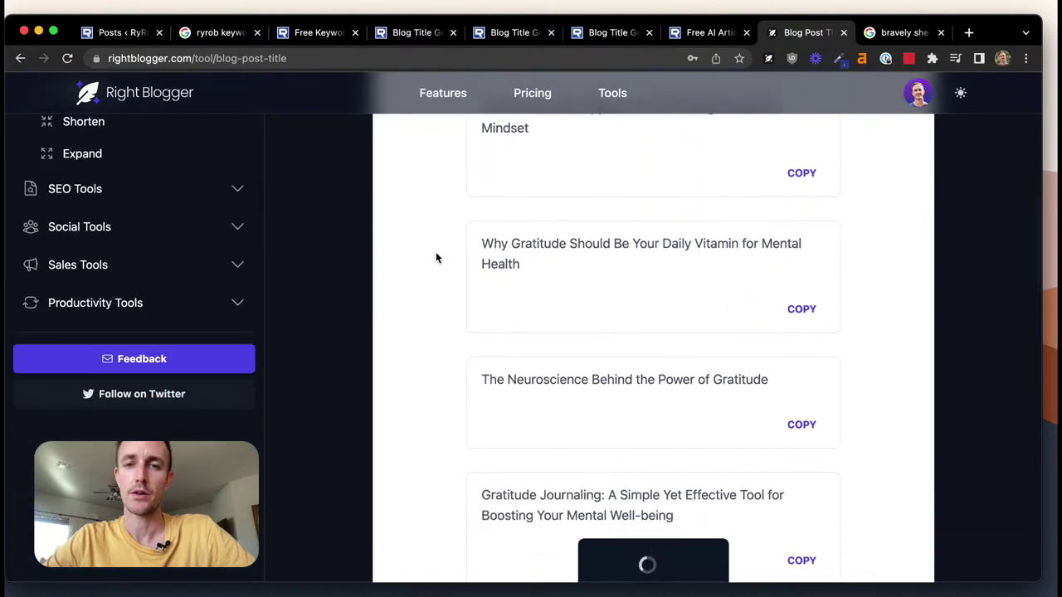
scroll(435, 254, "down", 2)
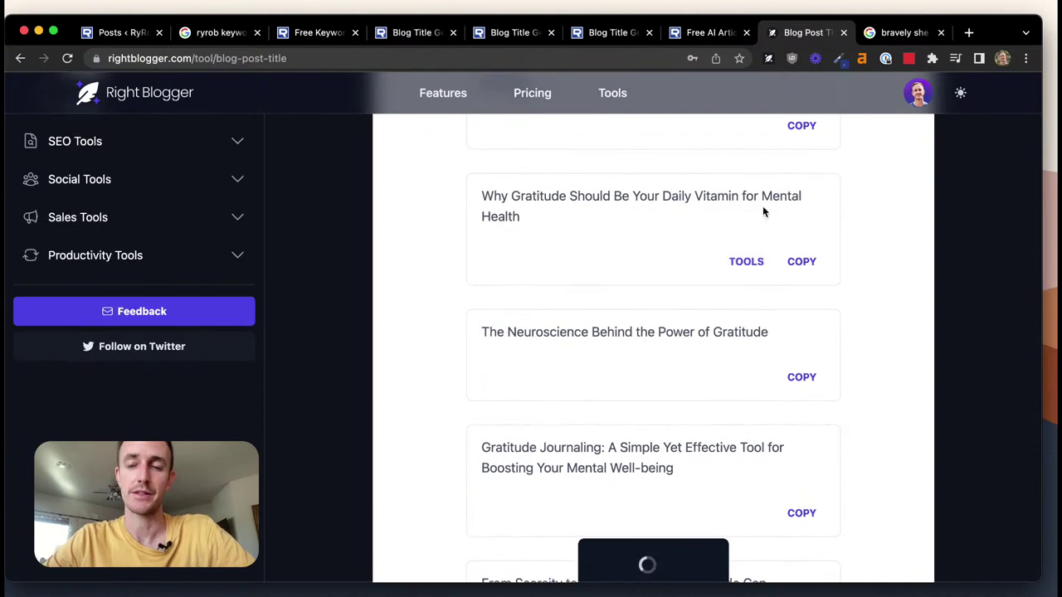
scroll(880, 189, "down", 3)
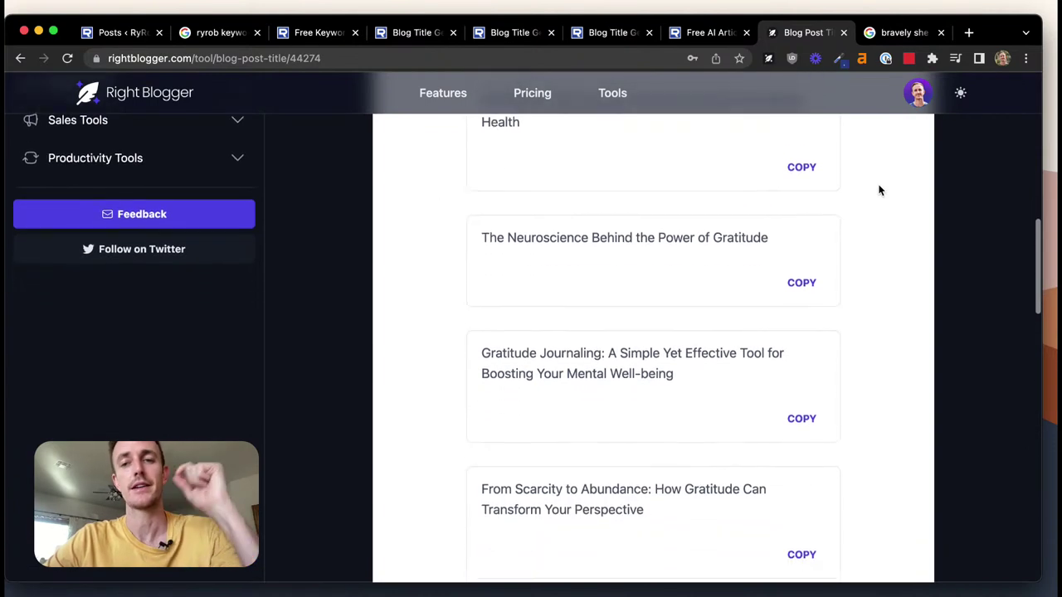
scroll(634, 236, "down", 5)
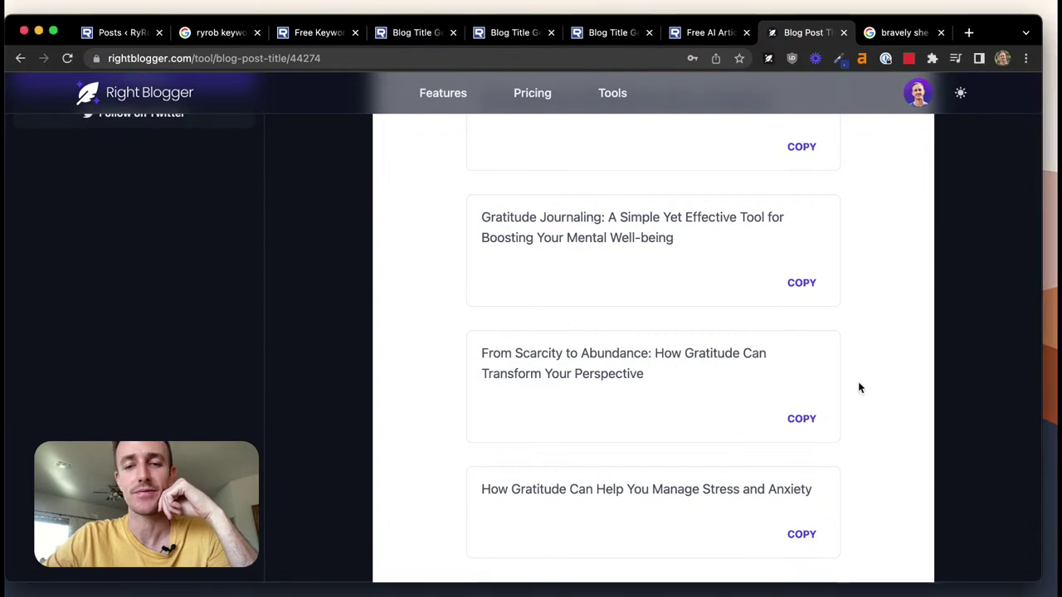
scroll(858, 384, "down", 3)
scroll(859, 388, "down", 2)
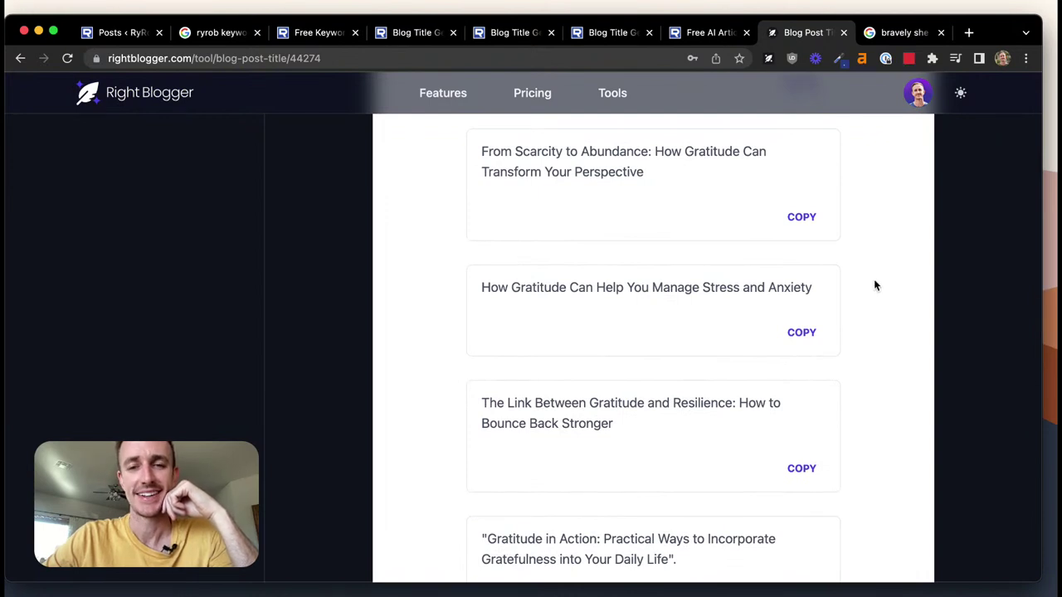
scroll(874, 284, "down", 1)
scroll(873, 284, "down", 3)
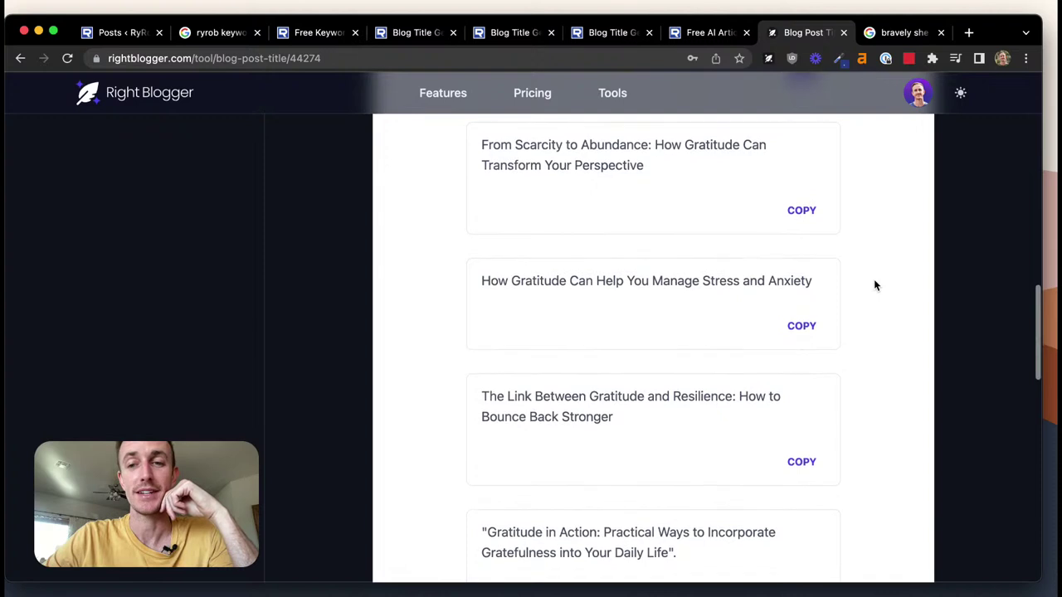
scroll(875, 284, "down", 5)
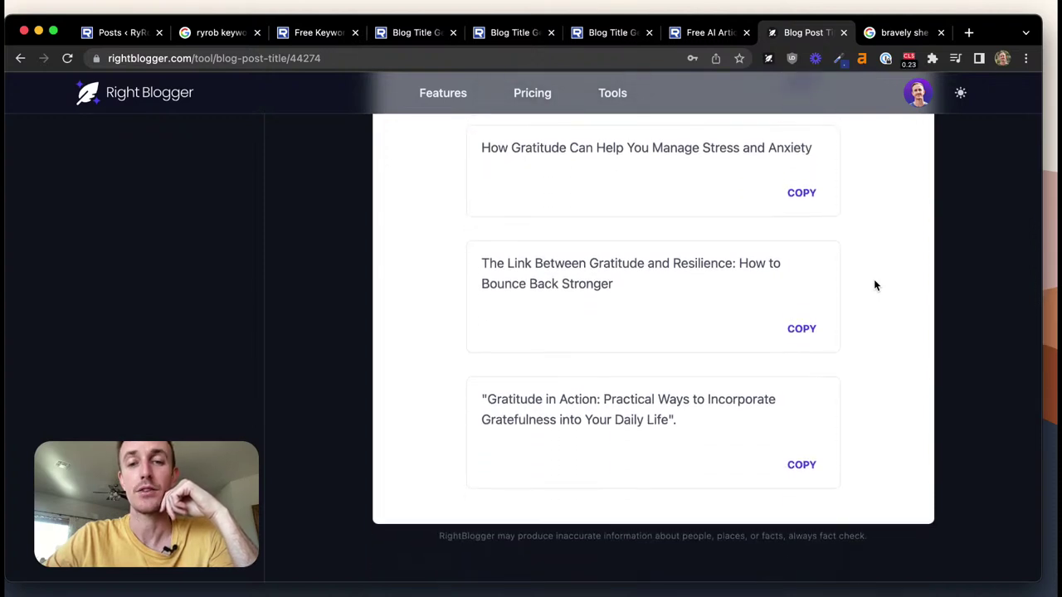
scroll(875, 286, "up", 10)
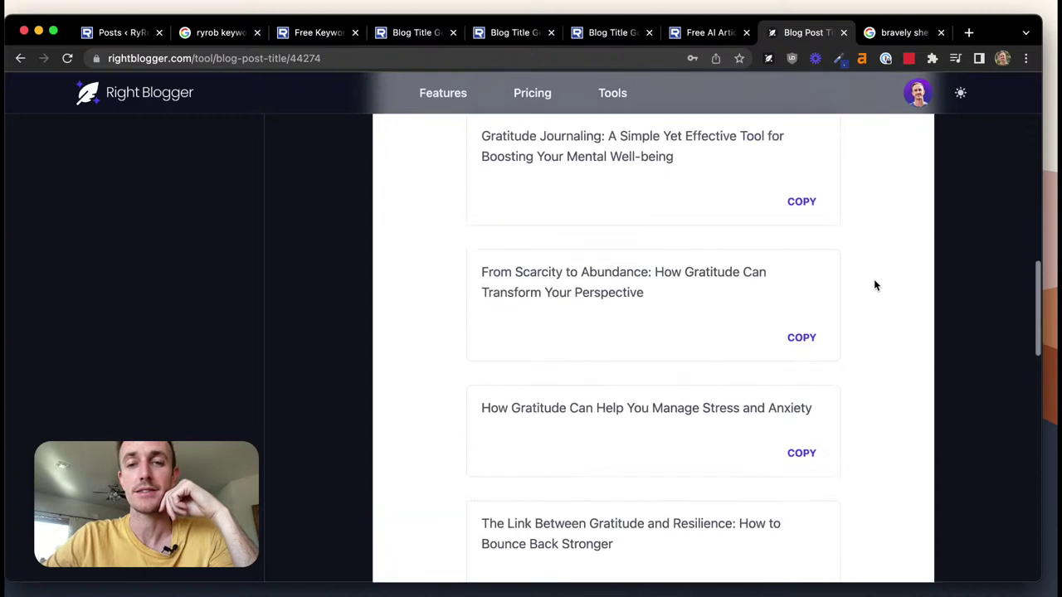
scroll(875, 285, "up", 7)
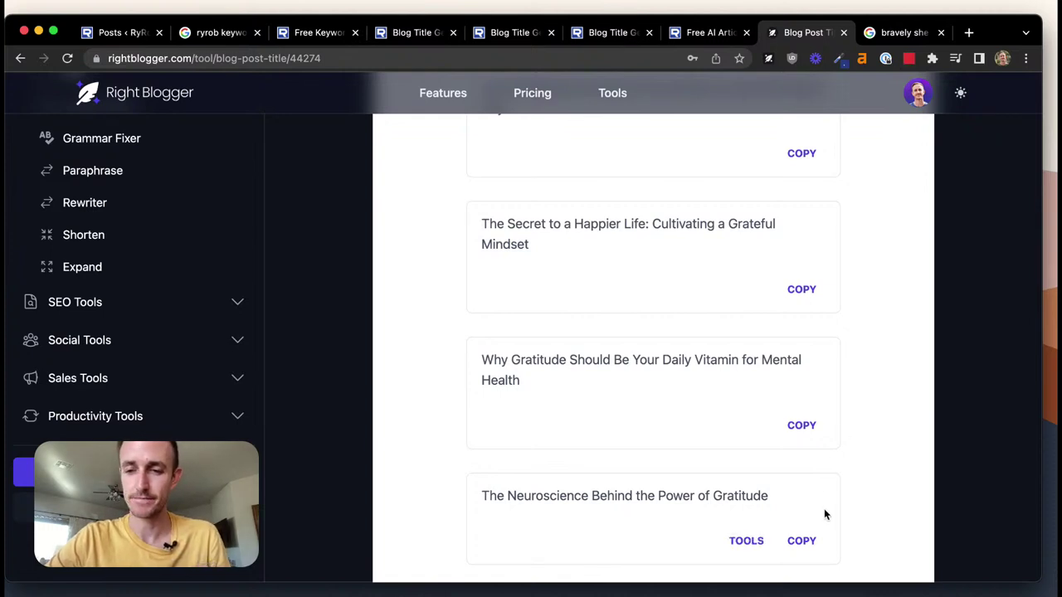
Open the Tools actions on 'The Link Between Gratitude and Resilience: How to Bounce Back Stronger' to reveal Generate Article
left_click(854, 592)
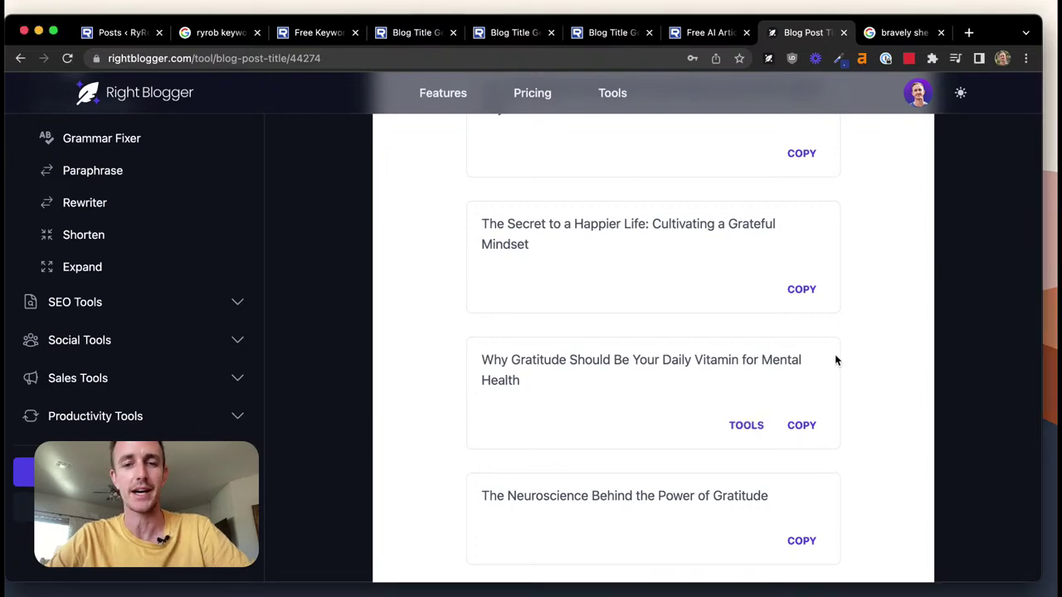
scroll(860, 311, "up", 3)
scroll(861, 312, "down", 10)
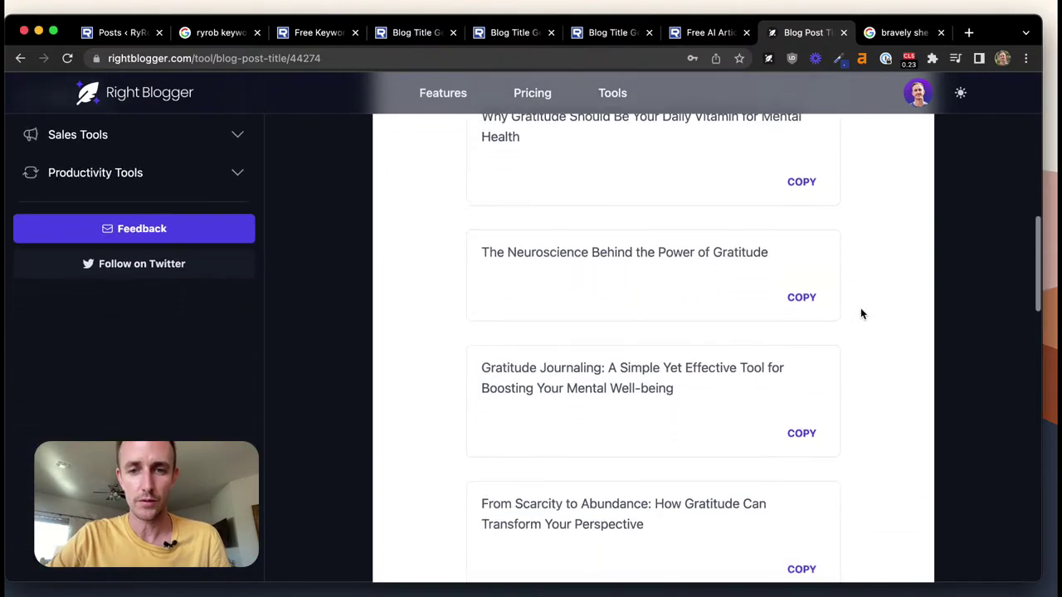
scroll(860, 314, "down", 2)
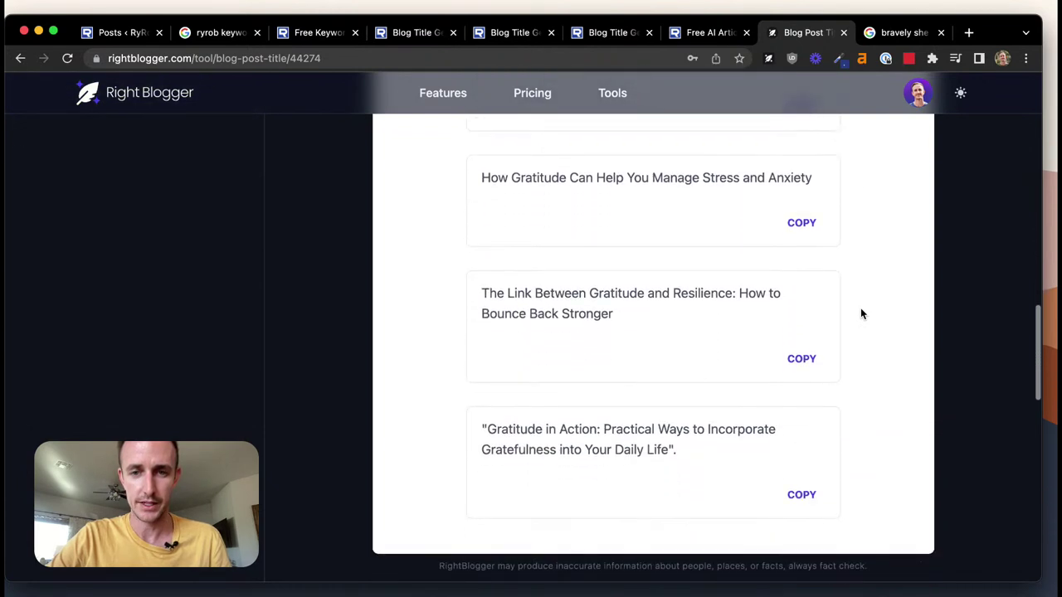
mouse_move(579, 306)
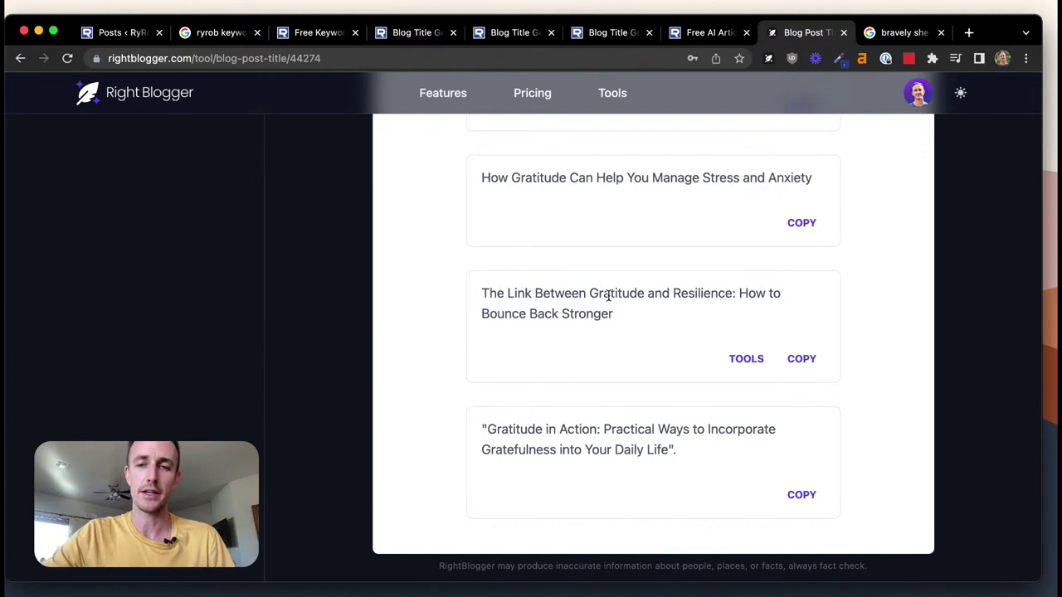
left_click(744, 362)
scroll(663, 356, "down", 1)
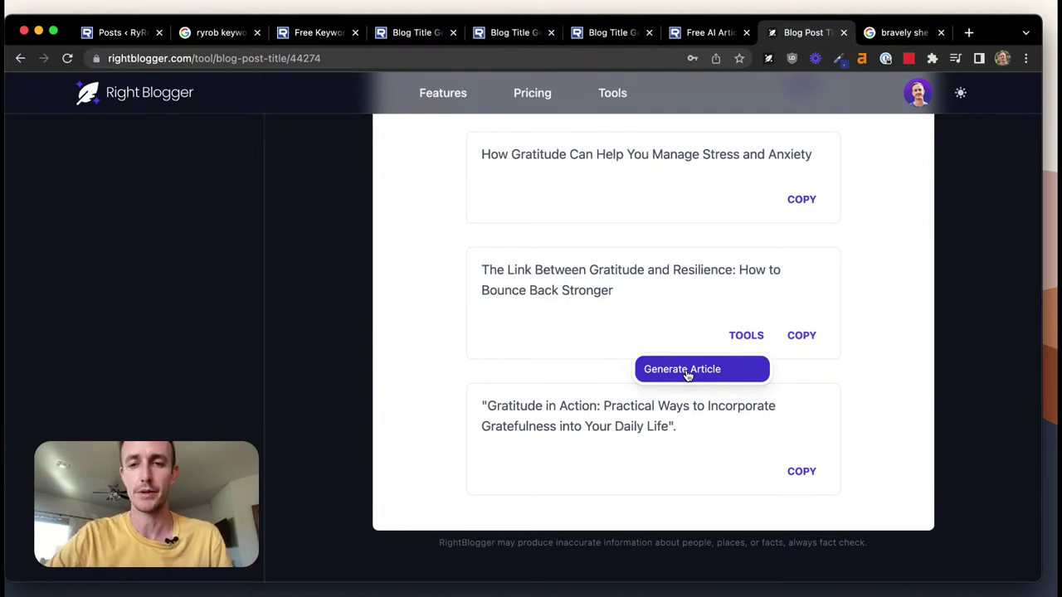
Send the Gratitude and Resilience title to Article Writer and enable the Edit Outline toggle
left_click(740, 374)
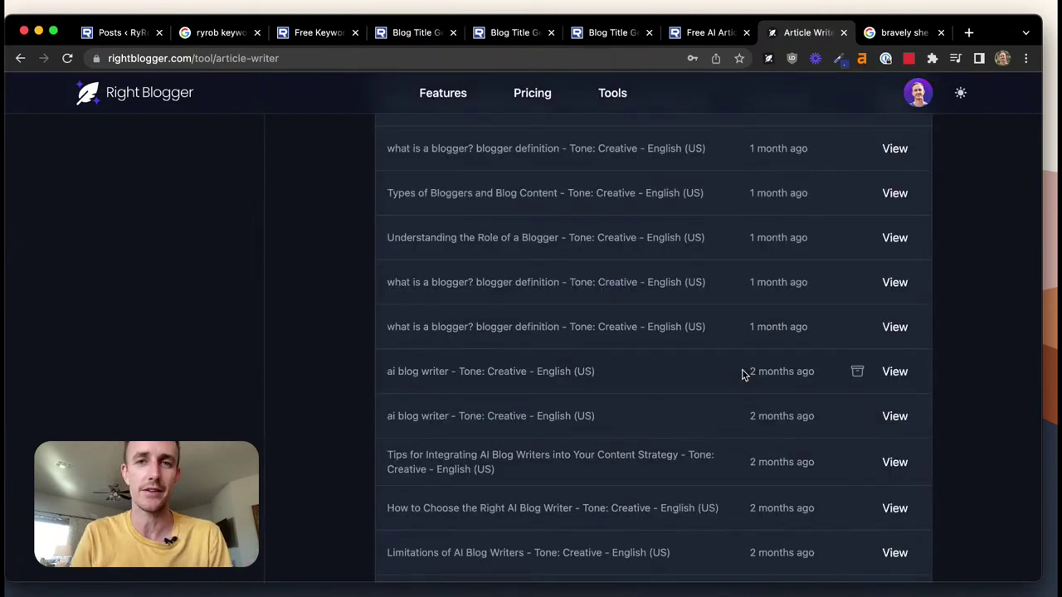
scroll(742, 375, "up", 15)
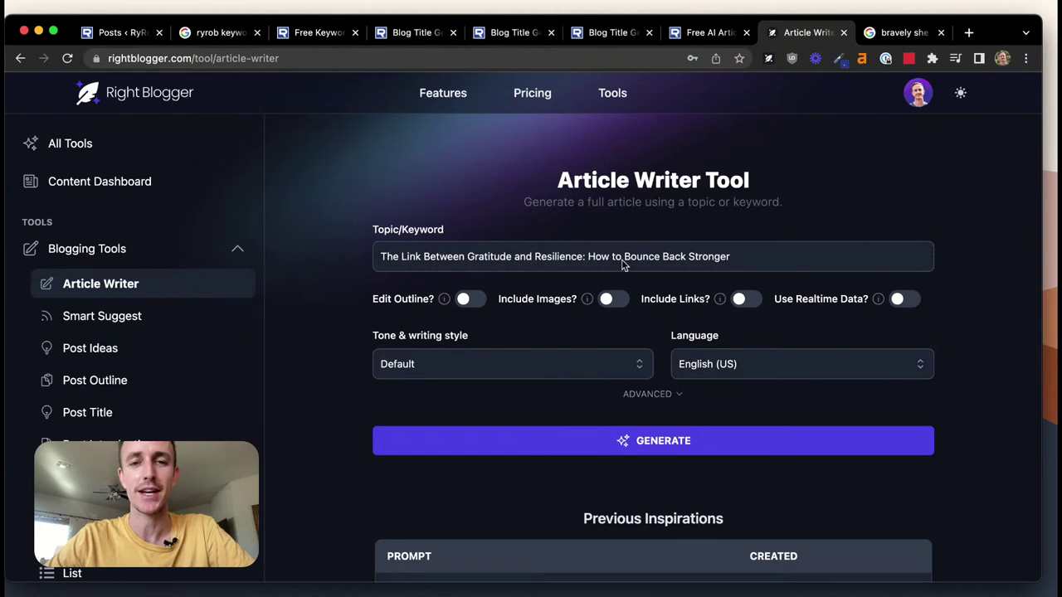
scroll(334, 227, "down", 1)
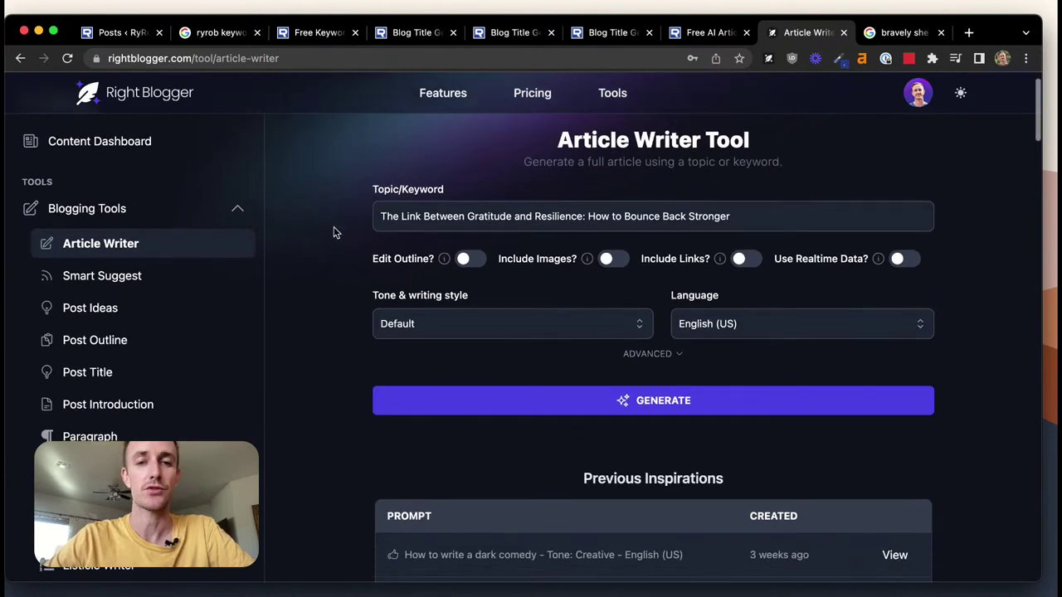
scroll(383, 272, "up", 1)
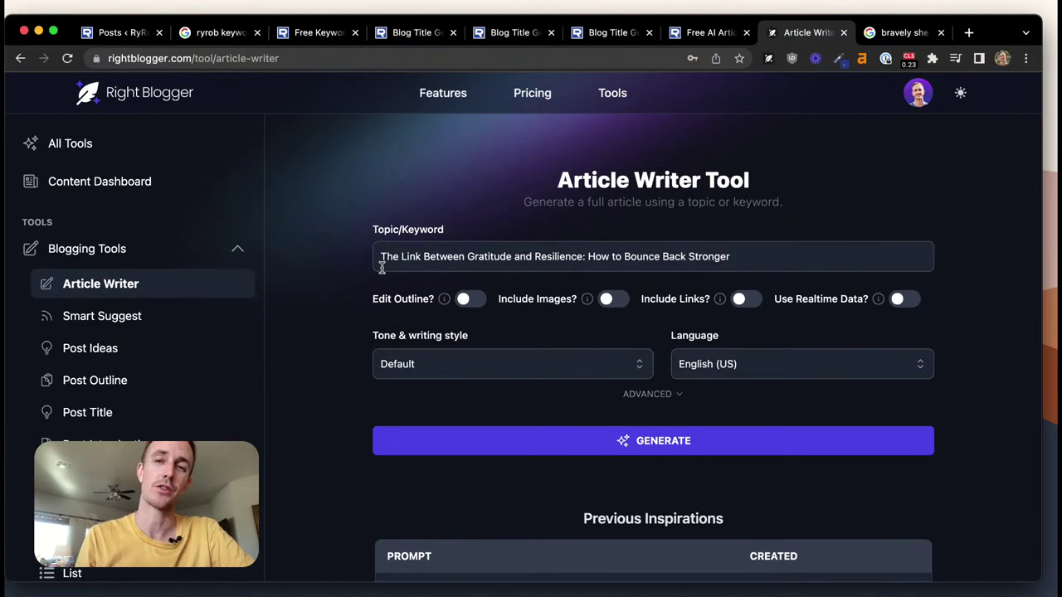
left_click(466, 300)
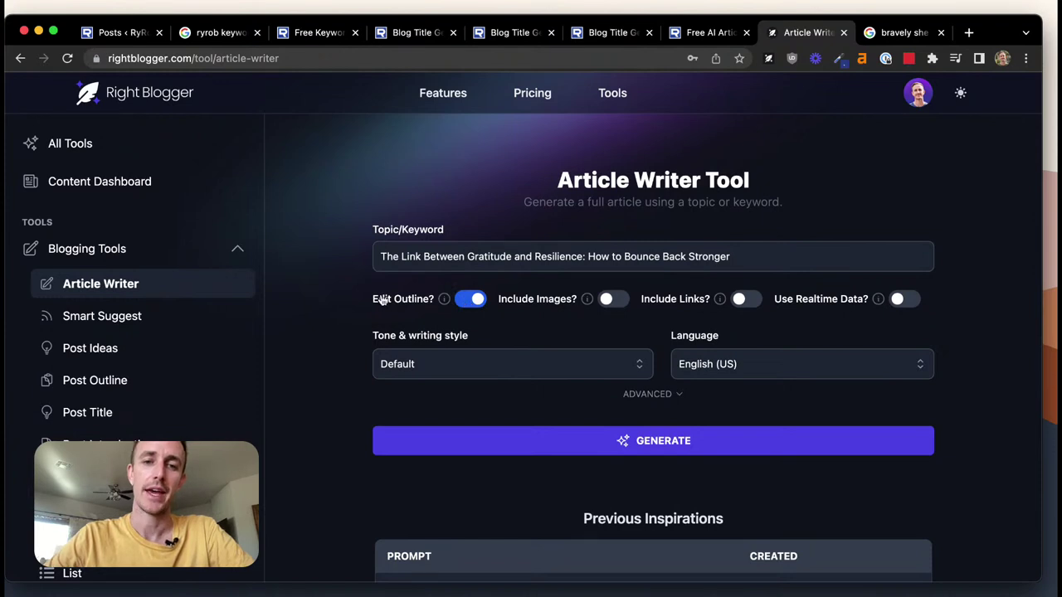
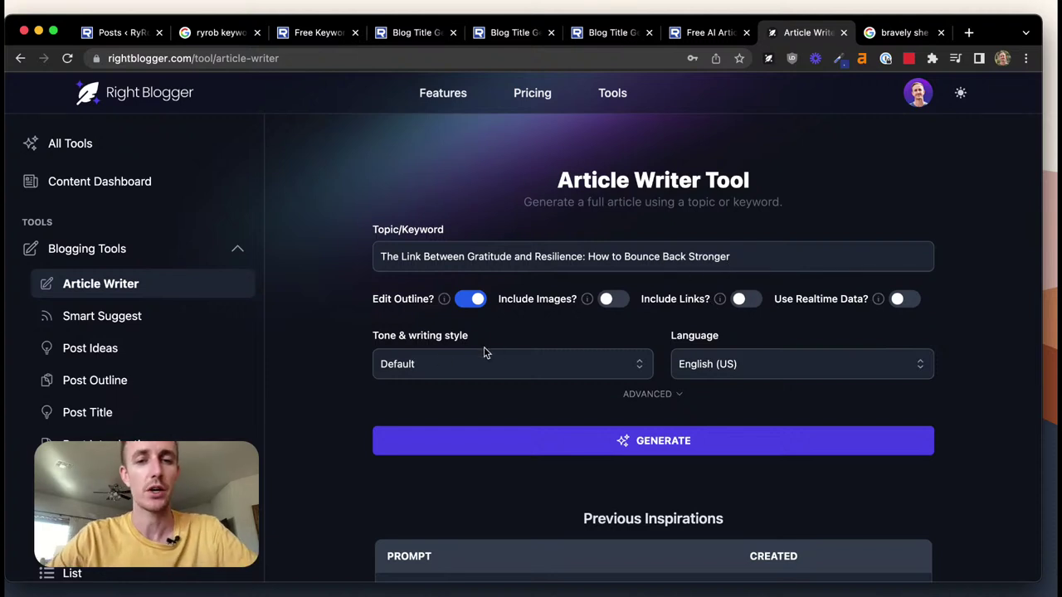
Set the article's Tone & writing style to Creative
scroll(517, 339, "down", 2)
left_click(602, 306)
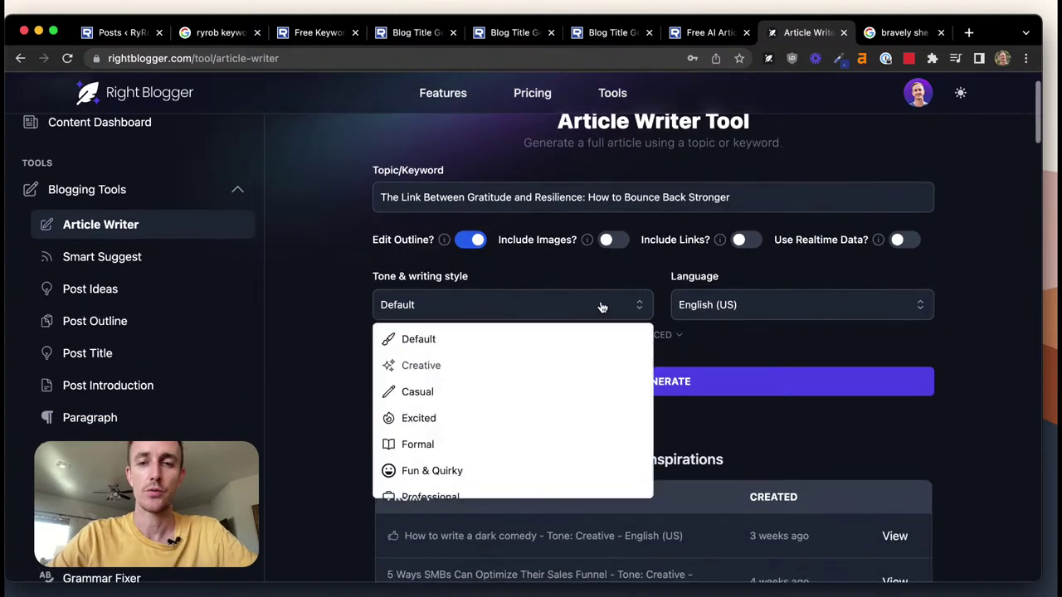
left_click(466, 370)
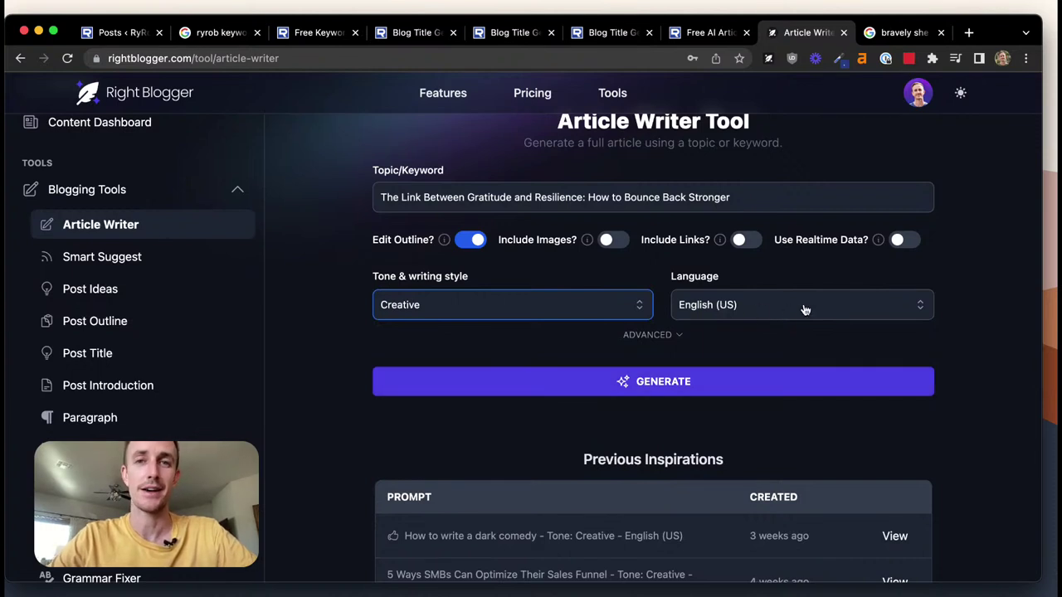
Expand the ADVANCED options and keep Article Length at Long-form (over 1,000 words)
left_click(664, 336)
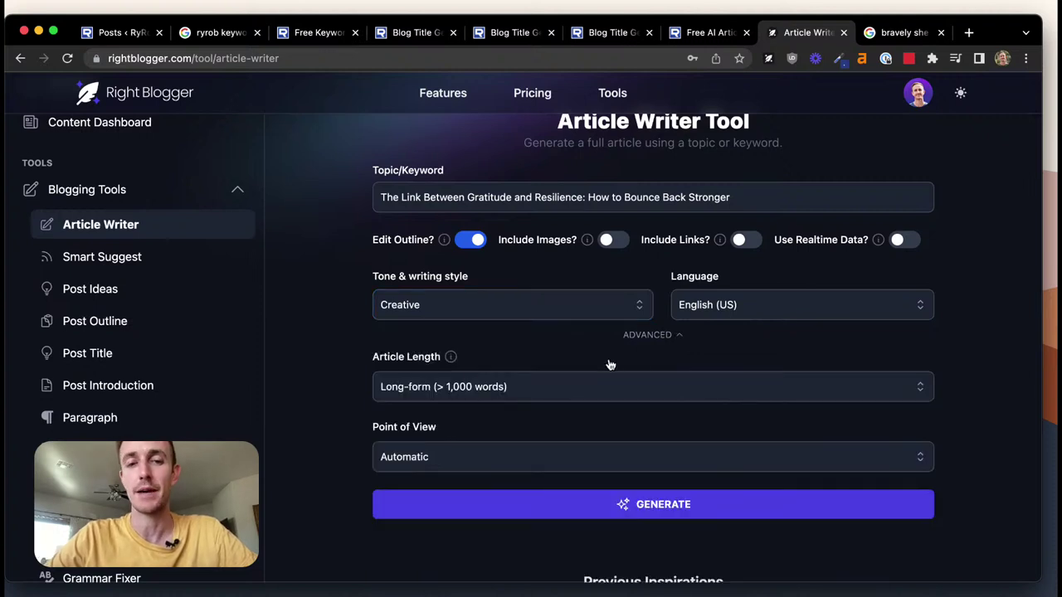
scroll(346, 349, "down", 1)
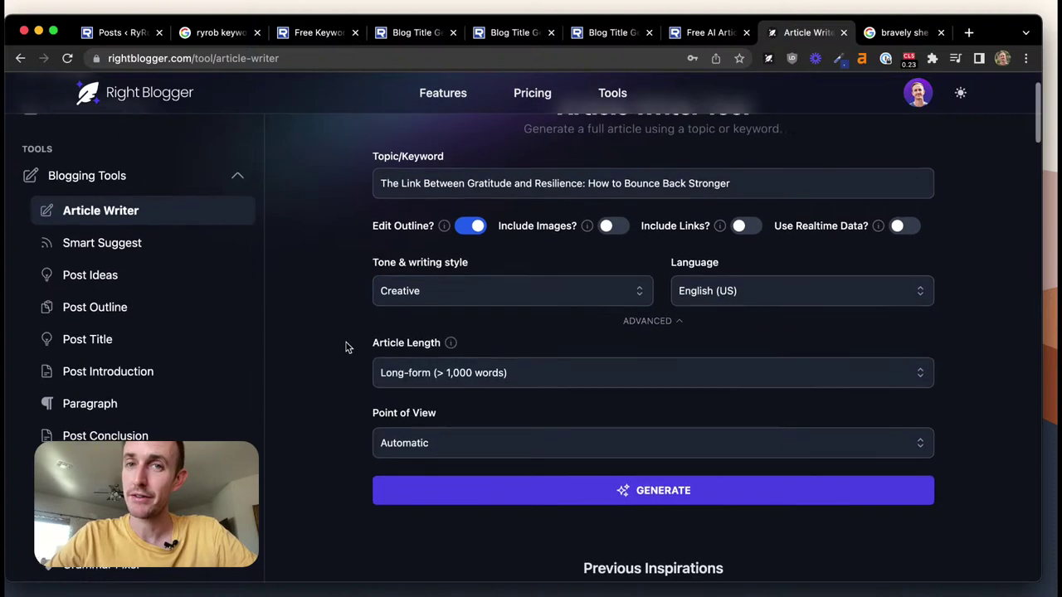
scroll(539, 357, "down", 2)
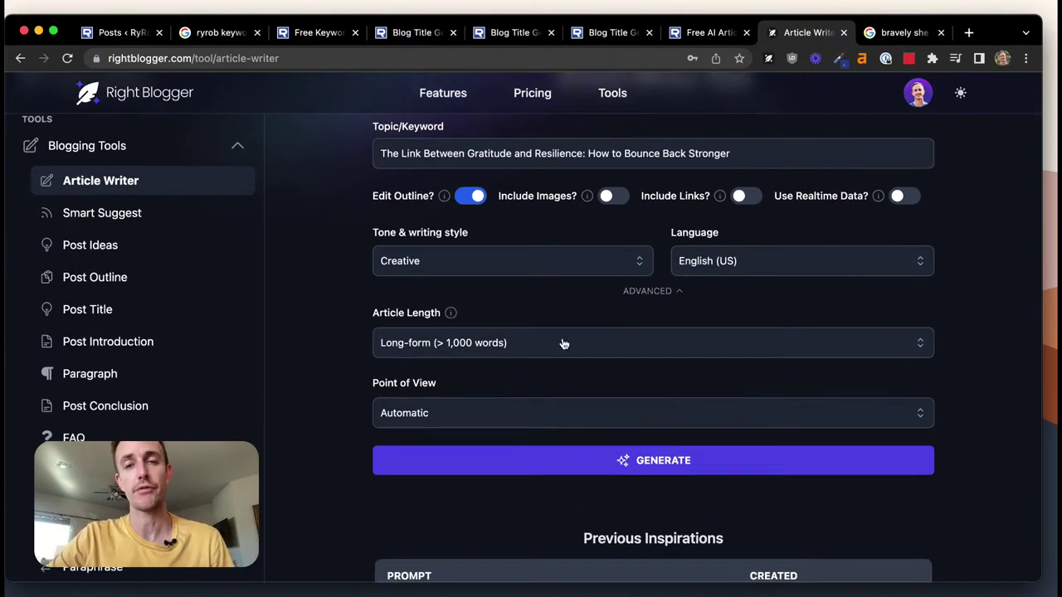
left_click(563, 344)
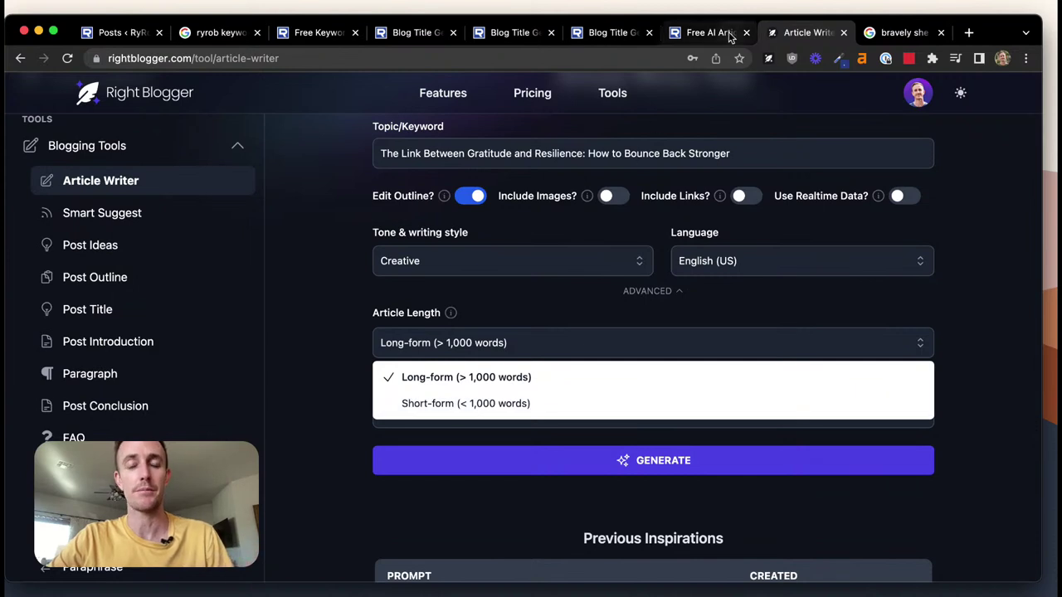
left_click(504, 382)
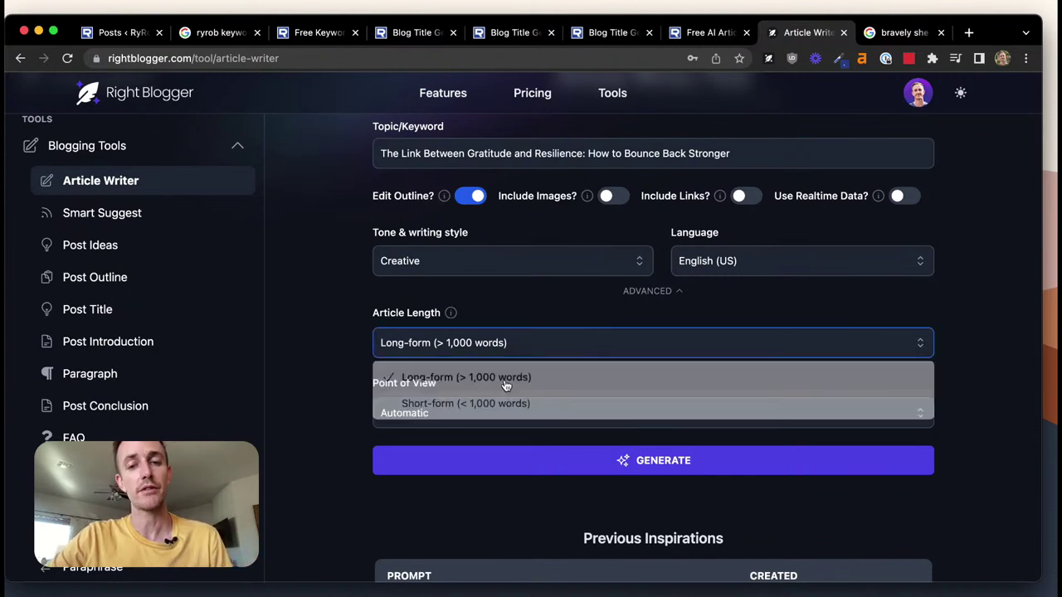
left_click(349, 351)
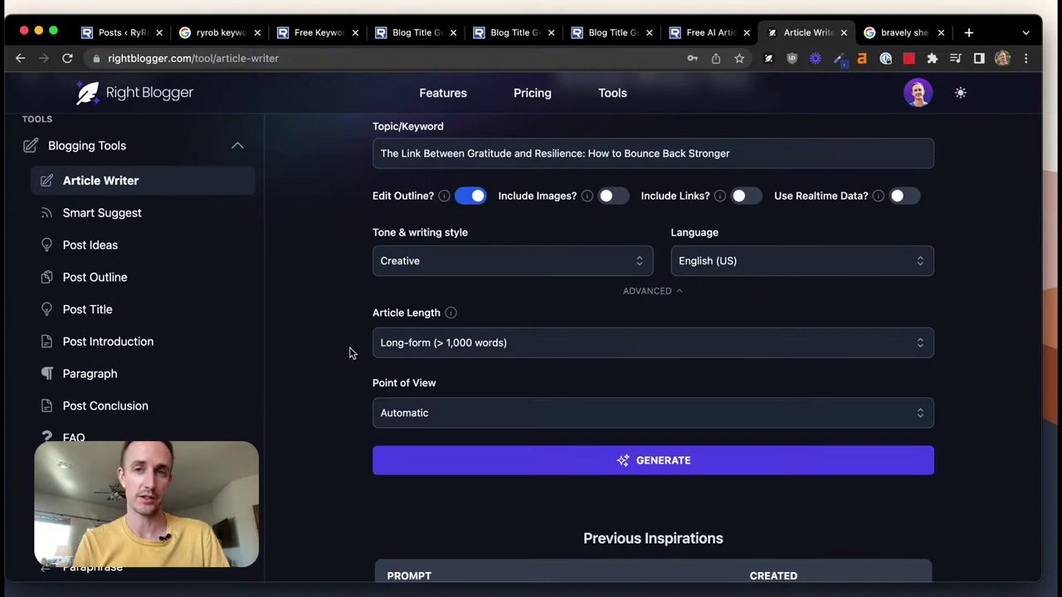
Set the Point of View to First Person (I)
scroll(349, 353, "down", 2)
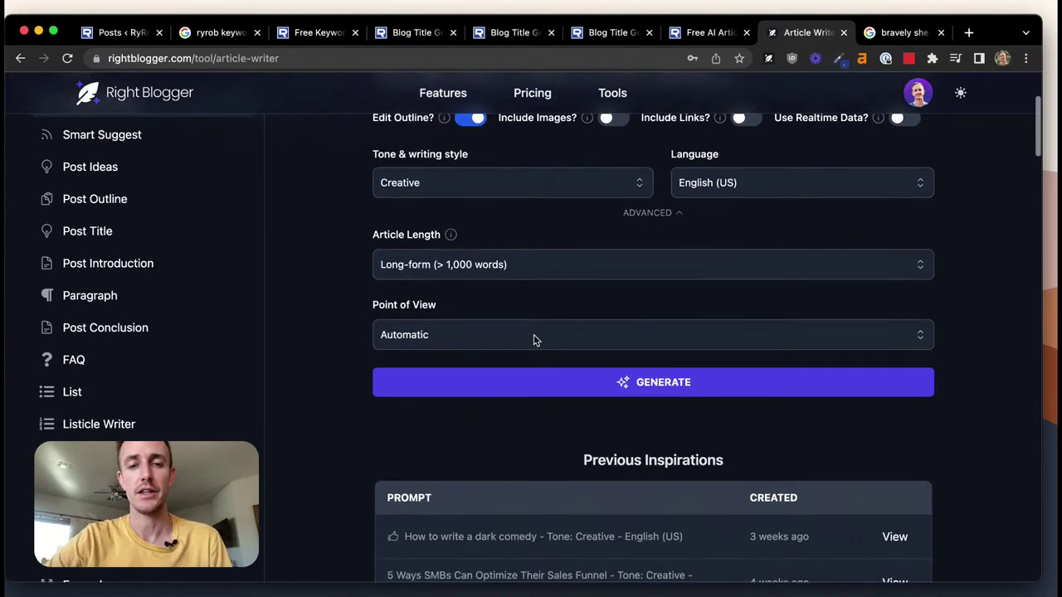
left_click(536, 337)
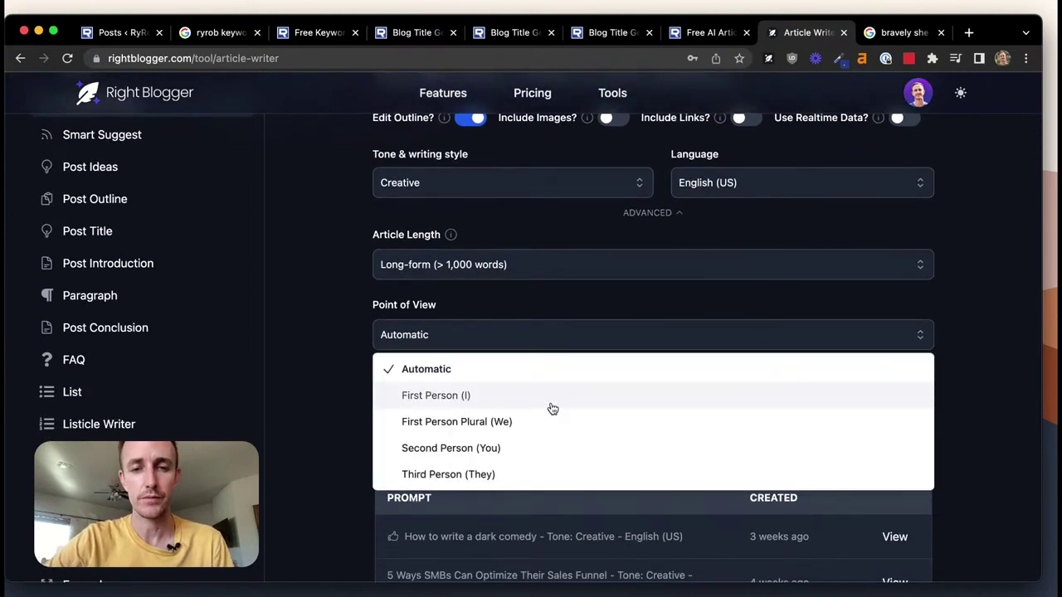
left_click(504, 404)
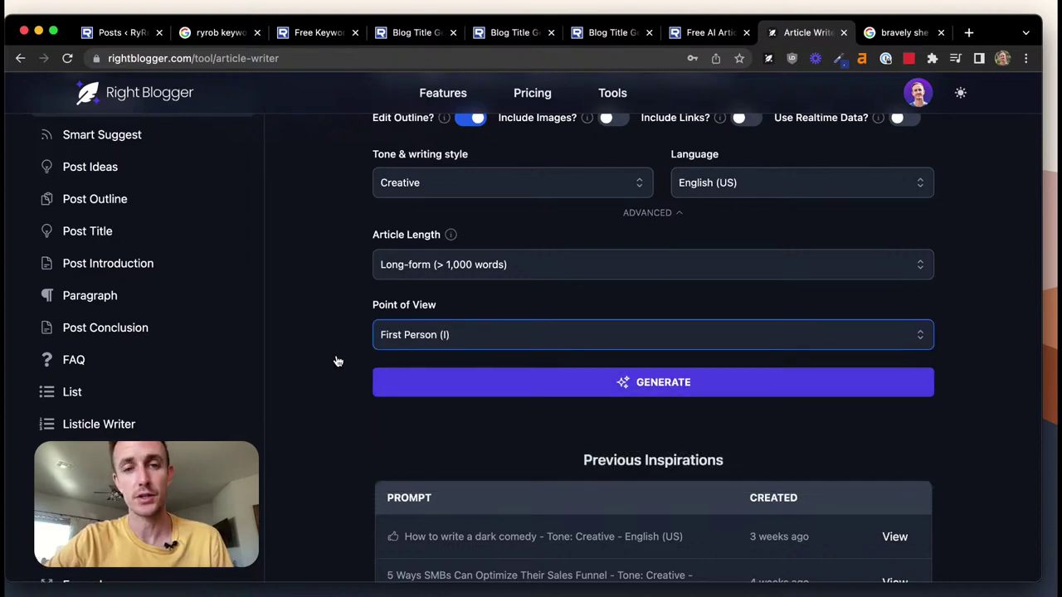
scroll(331, 357, "up", 3)
Review the generated outline's H2 sections, such as Gratitude's Impact on Resilience, and H3 subtopics
scroll(330, 348, "down", 2)
scroll(330, 348, "down", 1)
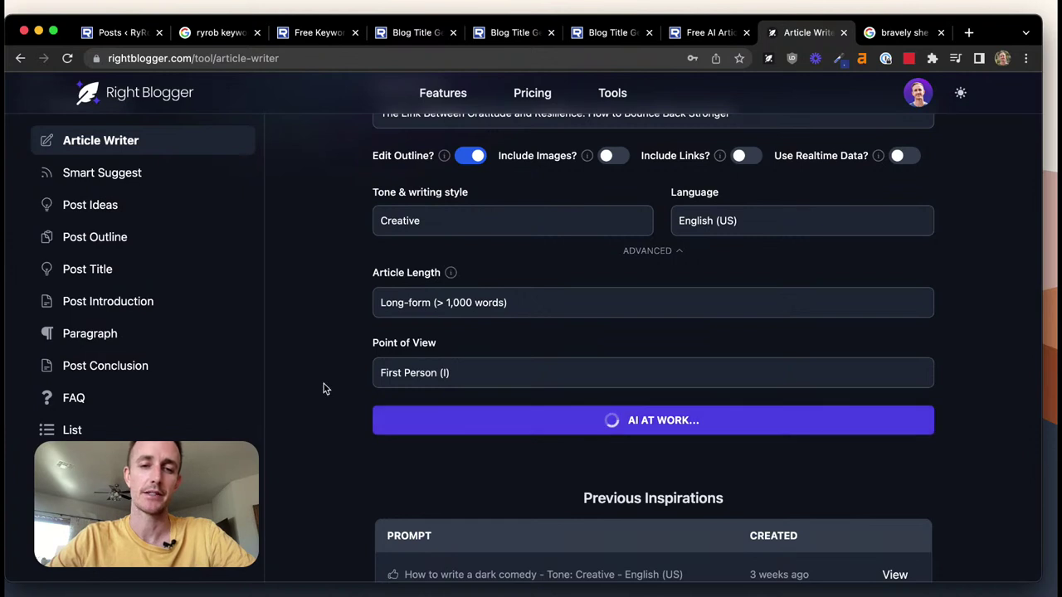
scroll(324, 386, "up", 1)
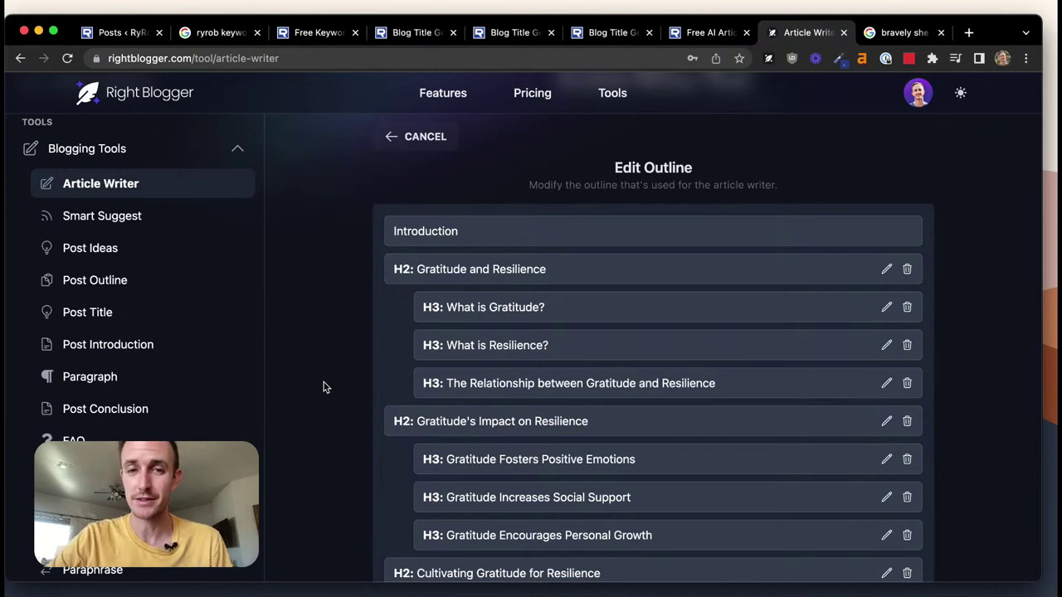
scroll(325, 288, "down", 3)
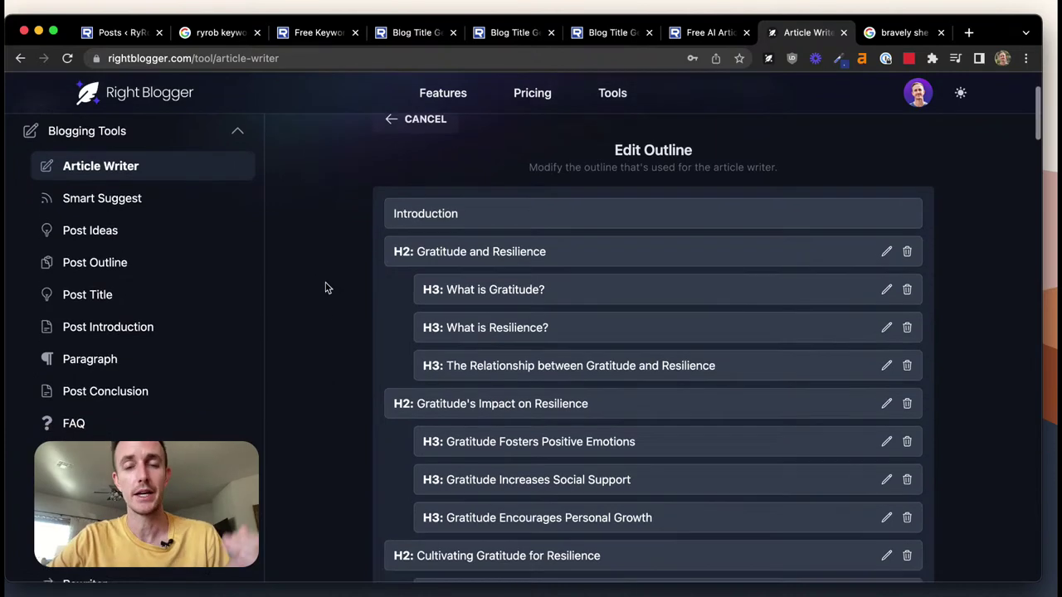
scroll(325, 288, "down", 2)
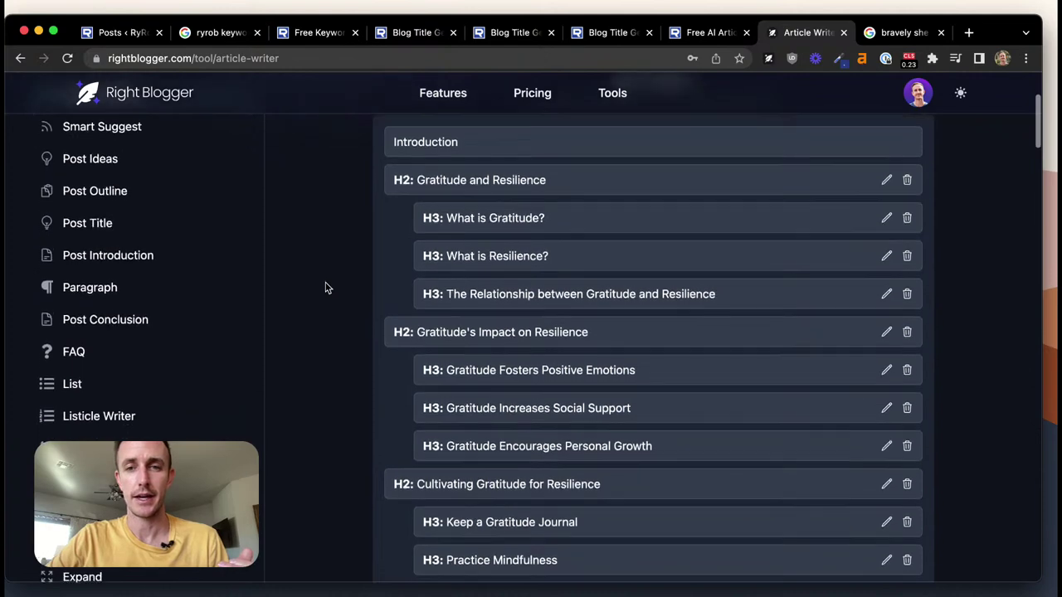
scroll(325, 288, "down", 1)
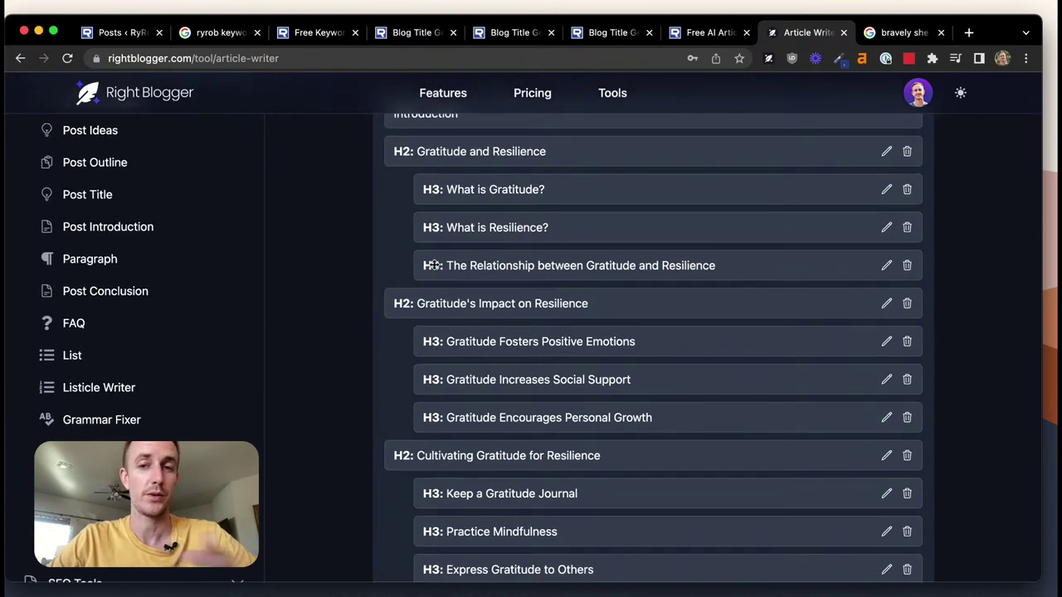
scroll(352, 247, "down", 3)
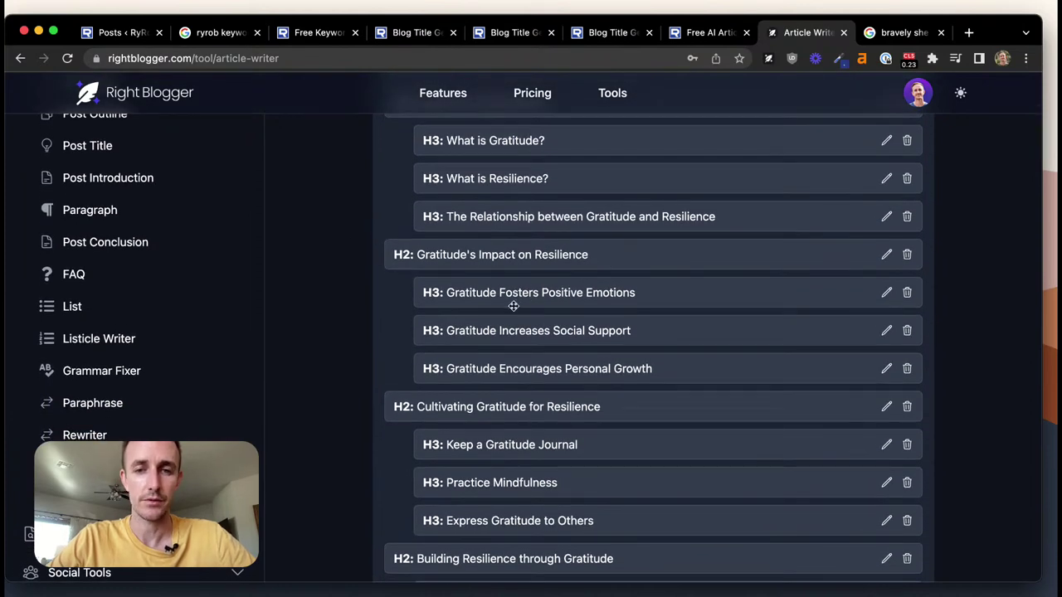
scroll(304, 285, "down", 3)
scroll(360, 278, "down", 5)
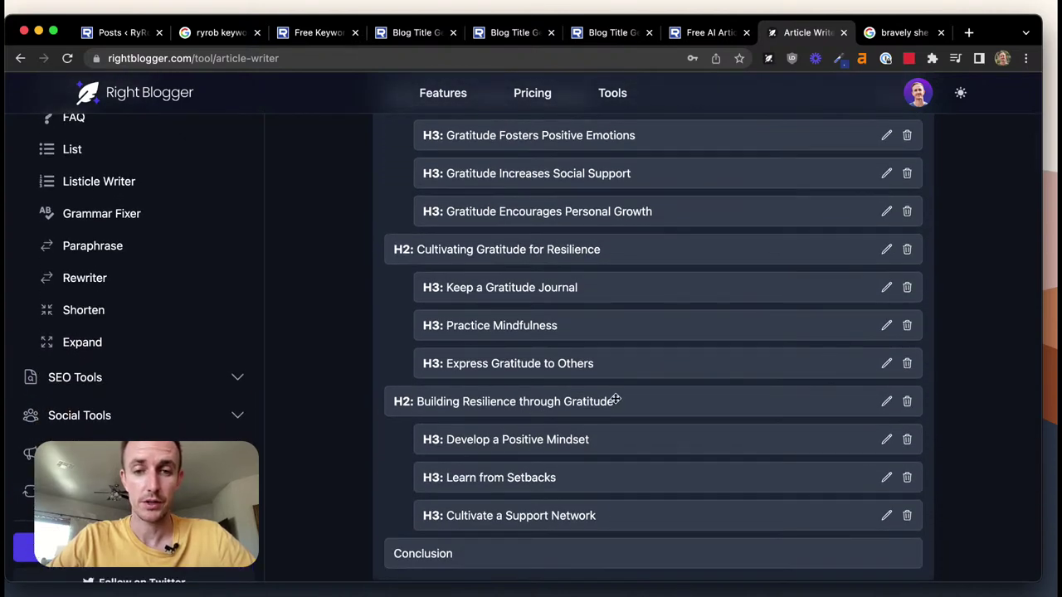
scroll(346, 371, "down", 2)
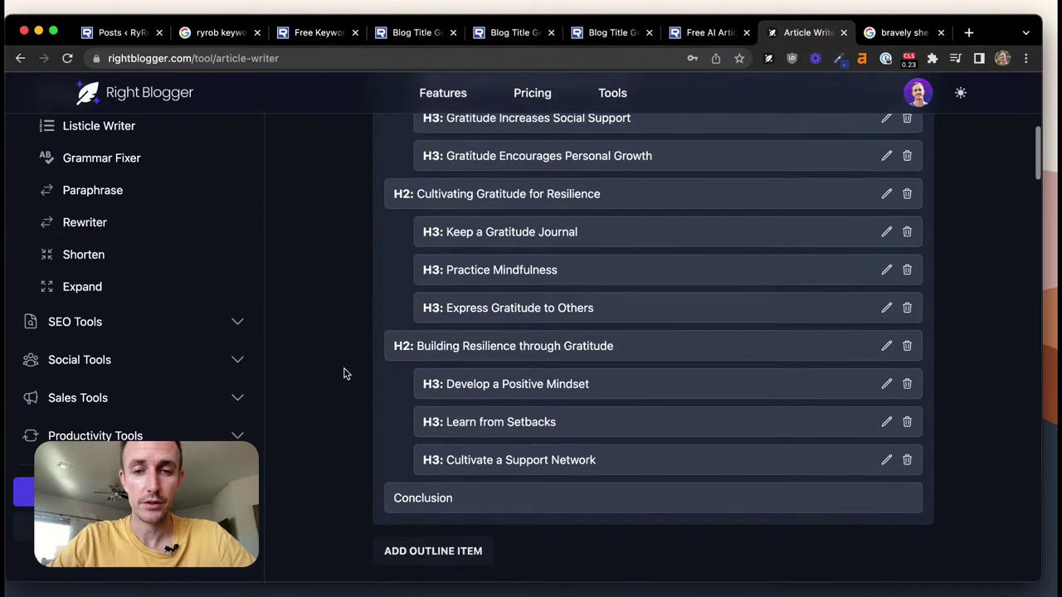
scroll(363, 358, "up", 4)
scroll(363, 358, "up", 4)
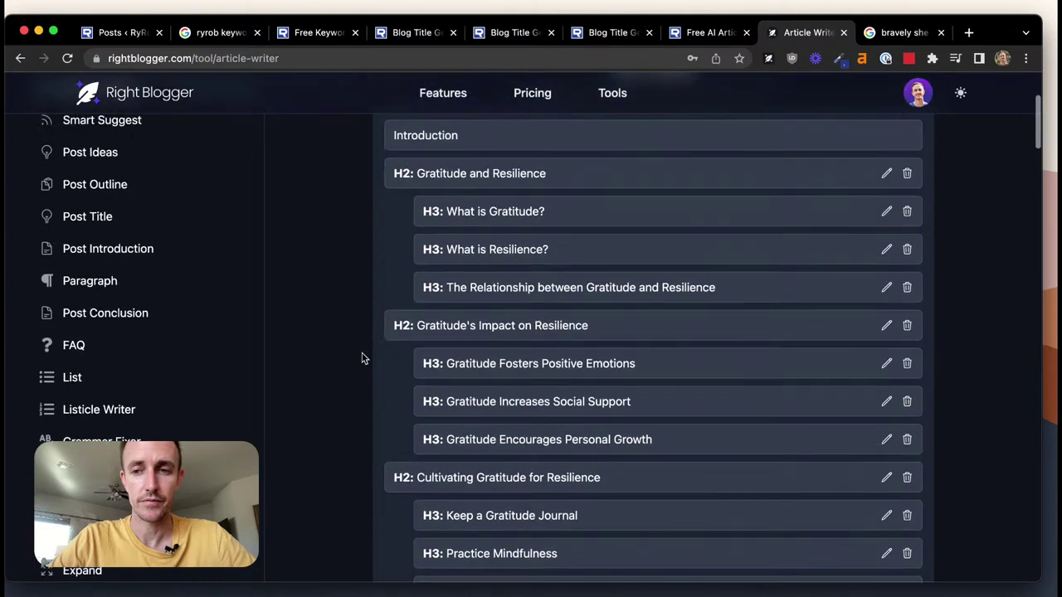
scroll(363, 358, "down", 7)
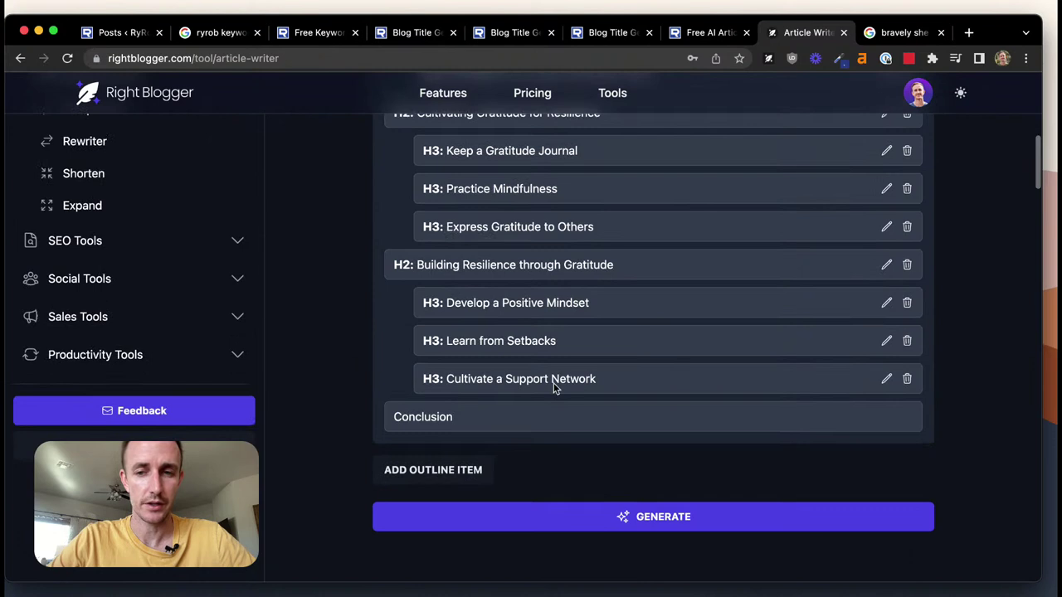
Add a new H2 heading '3 Examples of a Daily Gratitude Practice' before the Conclusion
left_click(887, 379)
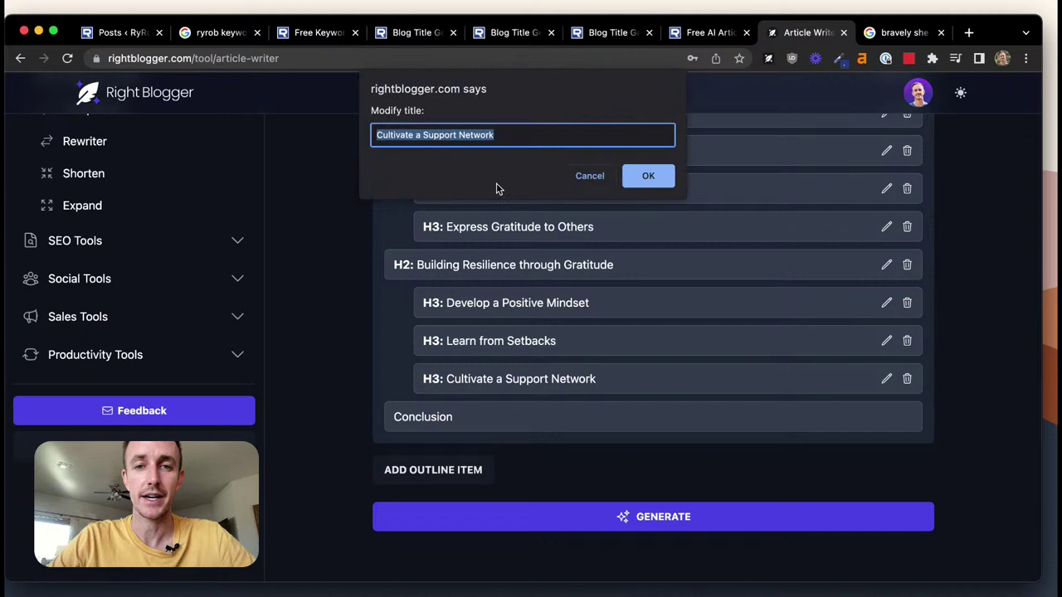
left_click(594, 177)
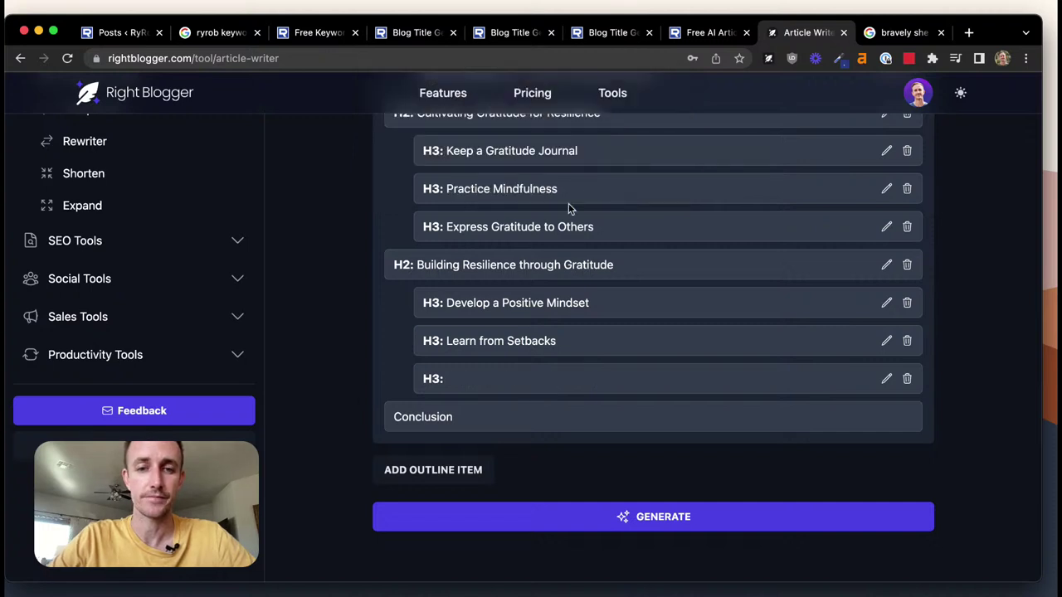
left_click(429, 471)
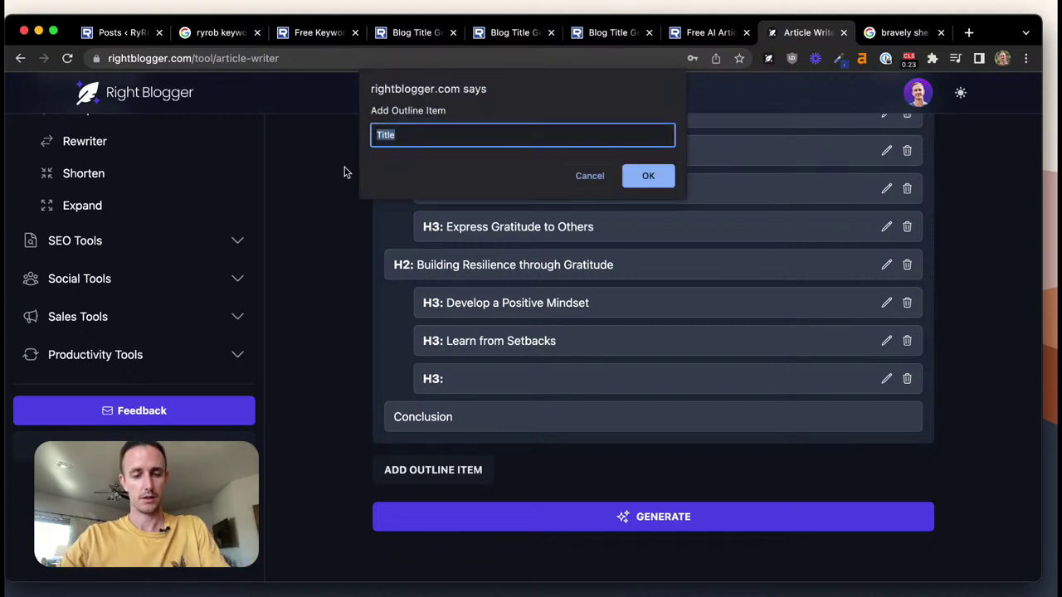
type("Examples")
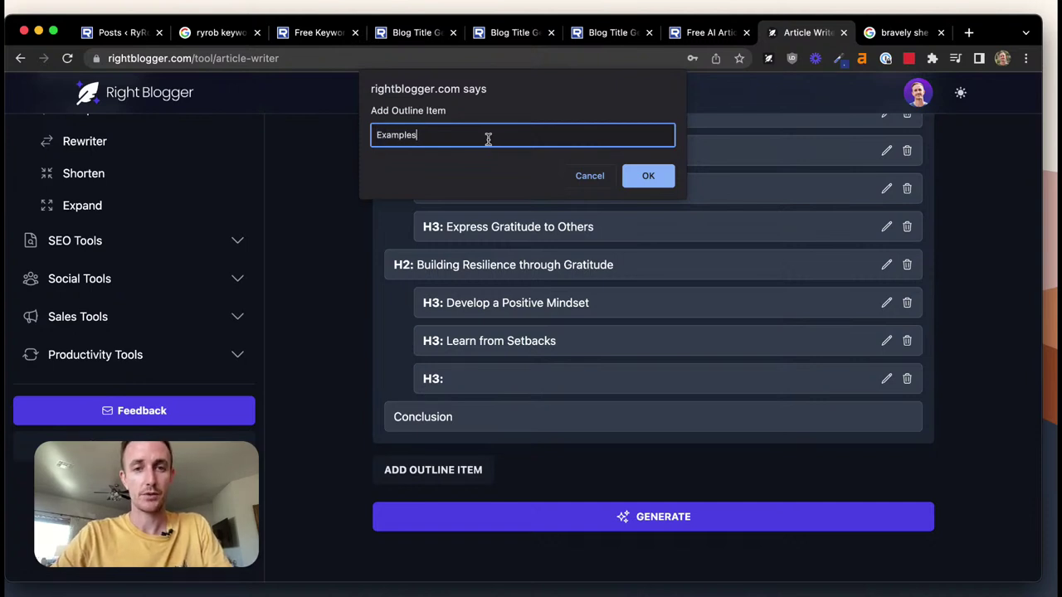
type("3")
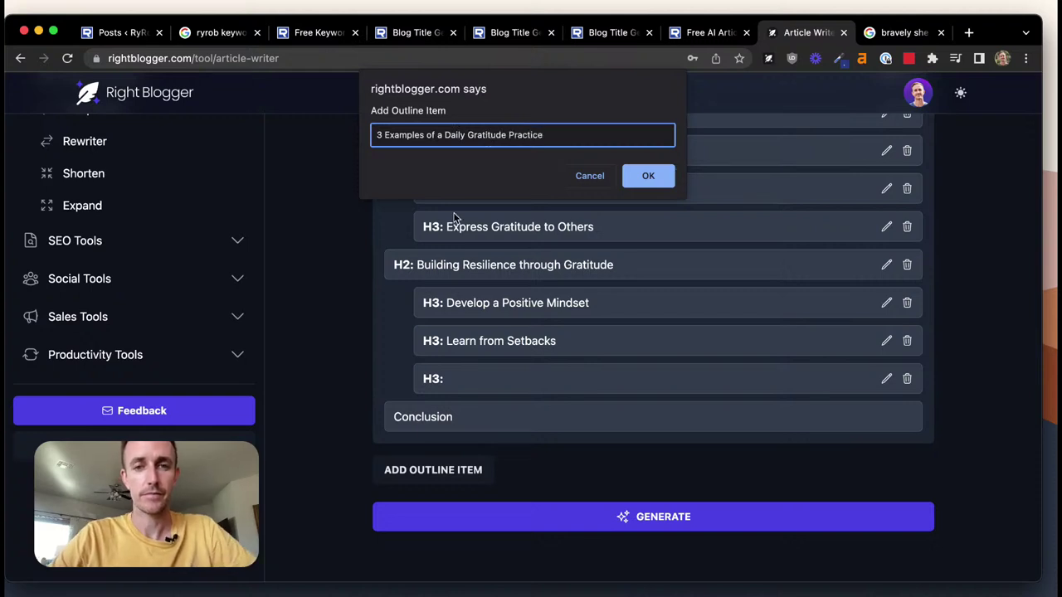
left_click(650, 176)
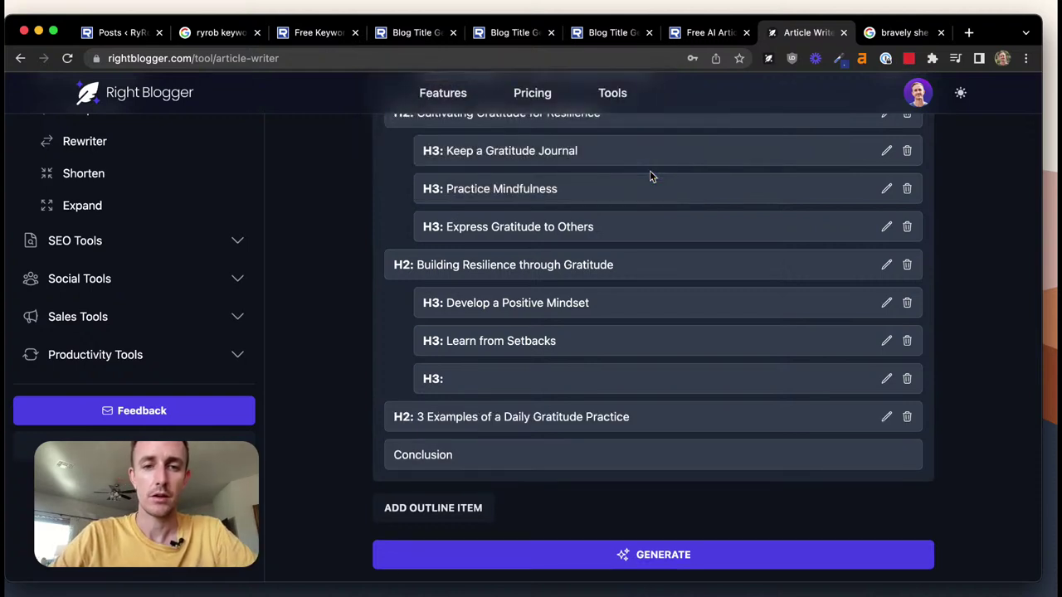
Delete the empty H3 outline item, then try dragging the new section to reorder it
left_click(909, 381)
key("Return")
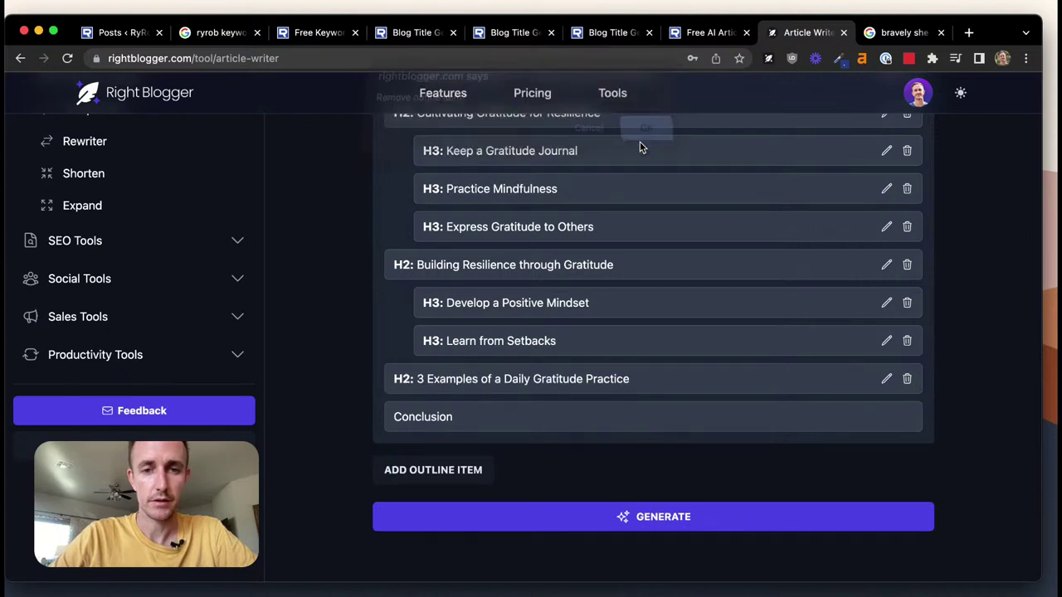
mouse_move(412, 373)
left_mouse_down()
mouse_move(452, 377)
mouse_move(457, 365)
mouse_move(447, 372)
mouse_move(455, 384)
mouse_move(484, 381)
mouse_move(416, 383)
left_mouse_up()
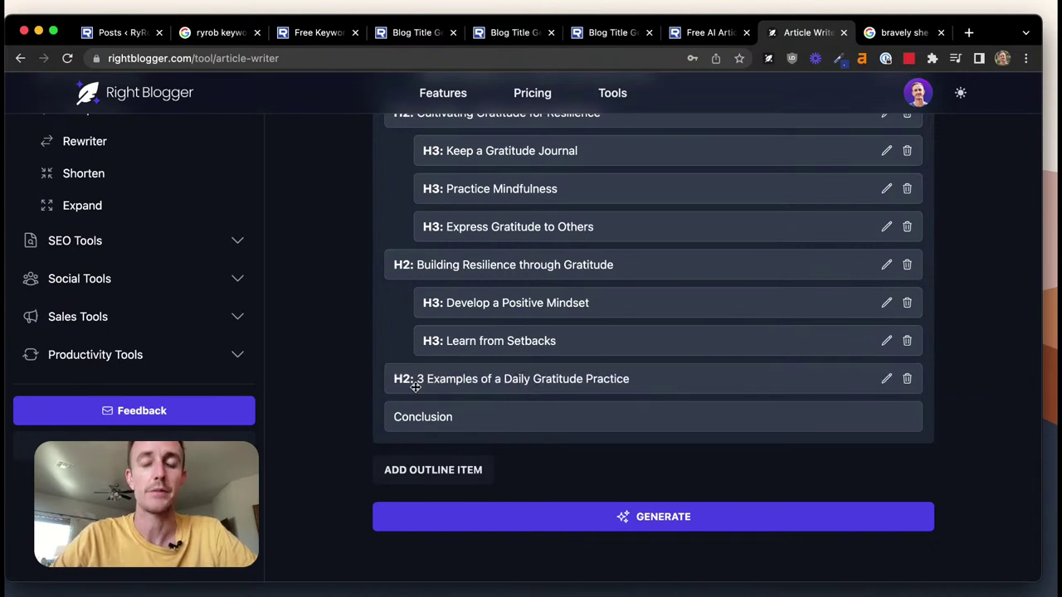
Launch full-article generation from the edited outline and return to the top of the form
scroll(511, 341, "down", 3)
scroll(573, 245, "up", 10)
scroll(573, 245, "up", 3)
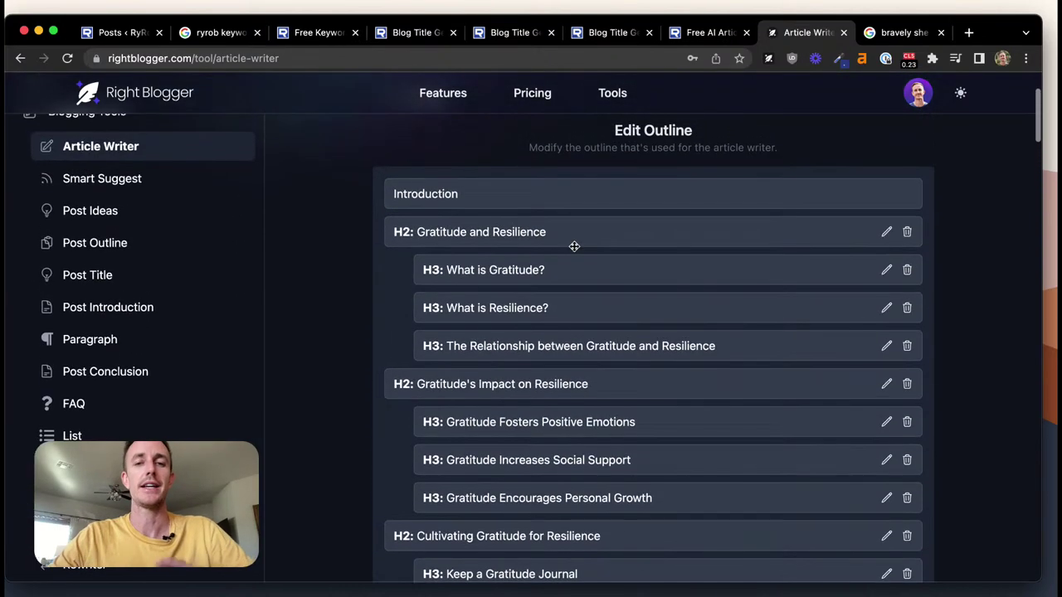
scroll(574, 249, "down", 5)
scroll(574, 249, "down", 5)
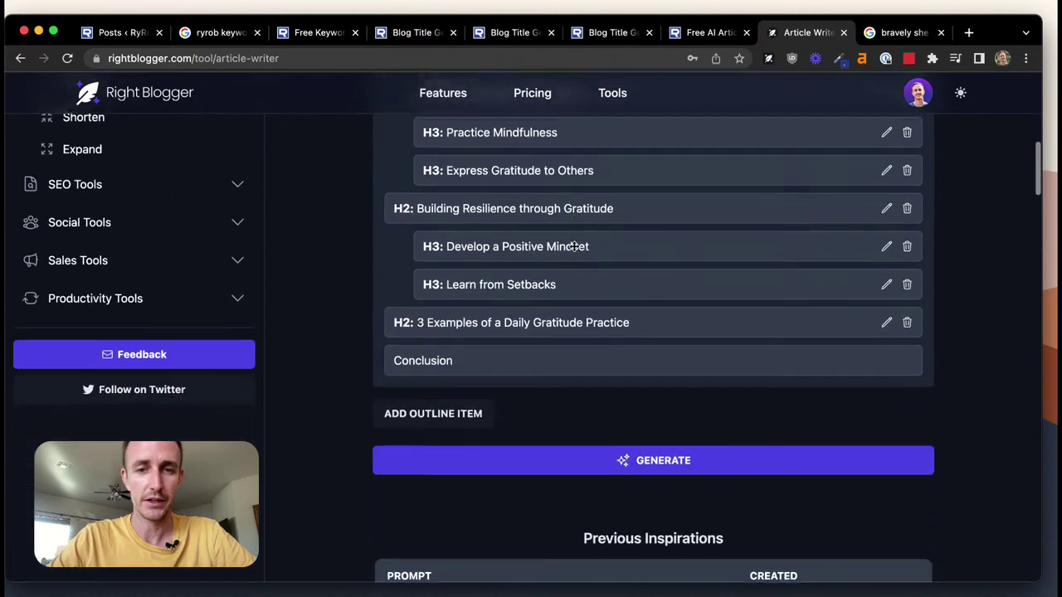
scroll(559, 462, "down", 15)
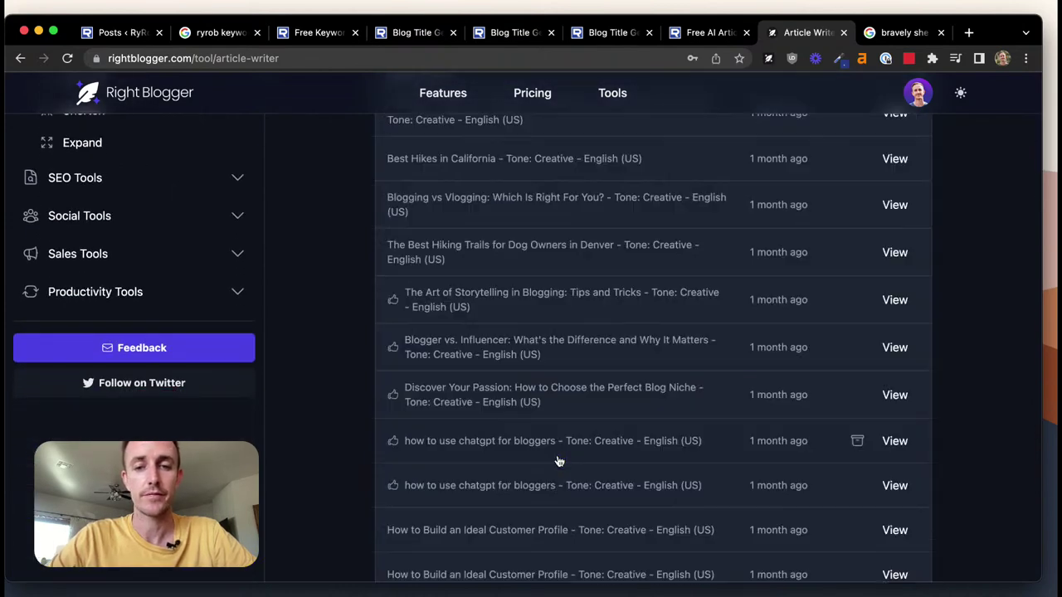
scroll(558, 455, "up", 10)
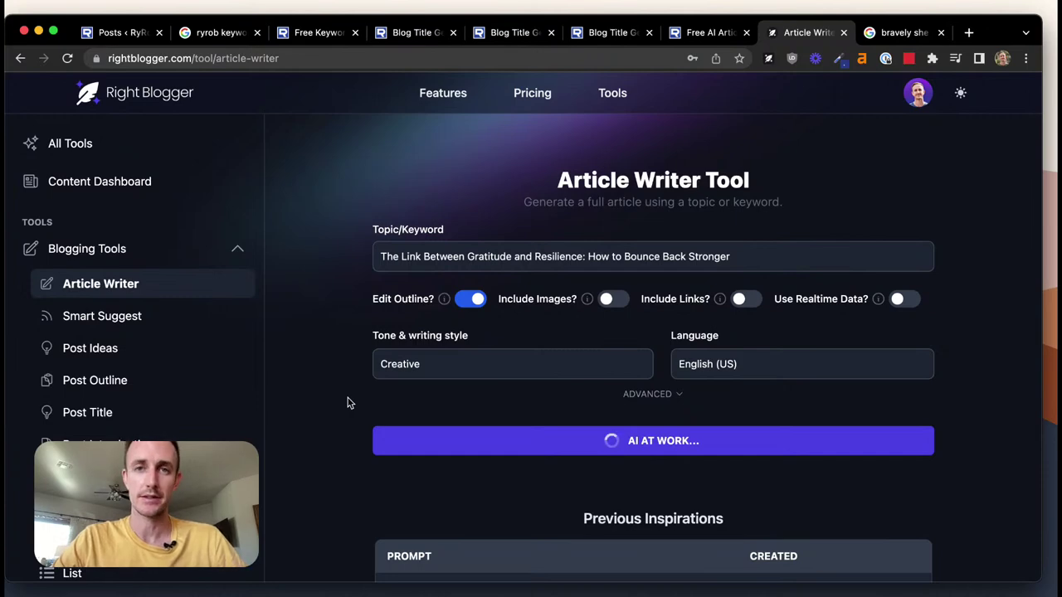
Watch the title The Power of Gratitude, the introduction and the first section stream in
scroll(349, 402, "down", 1)
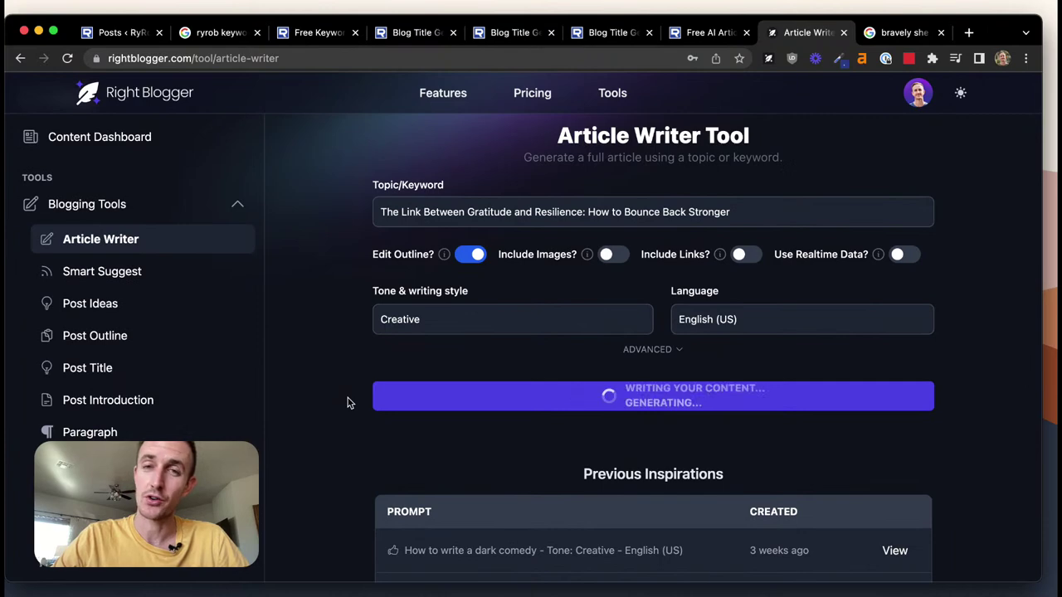
scroll(349, 402, "down", 1)
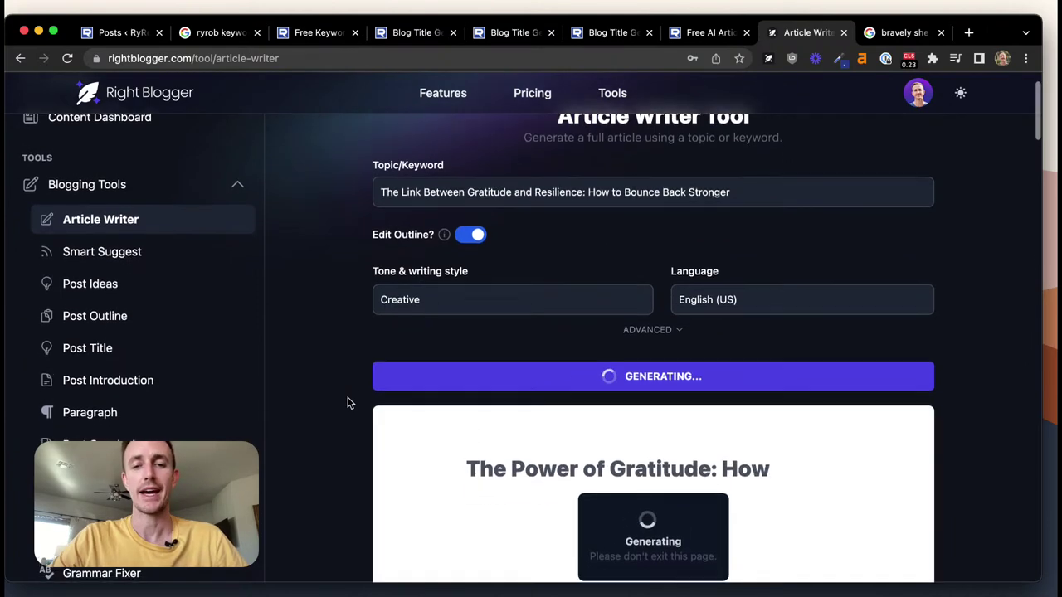
scroll(348, 403, "down", 1)
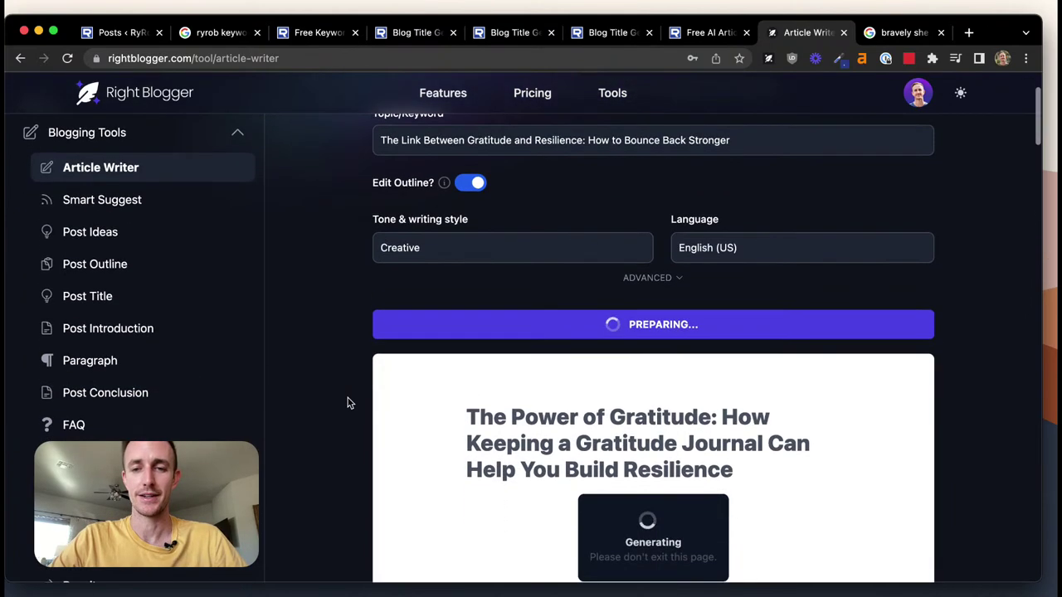
scroll(348, 402, "down", 2)
scroll(349, 402, "down", 5)
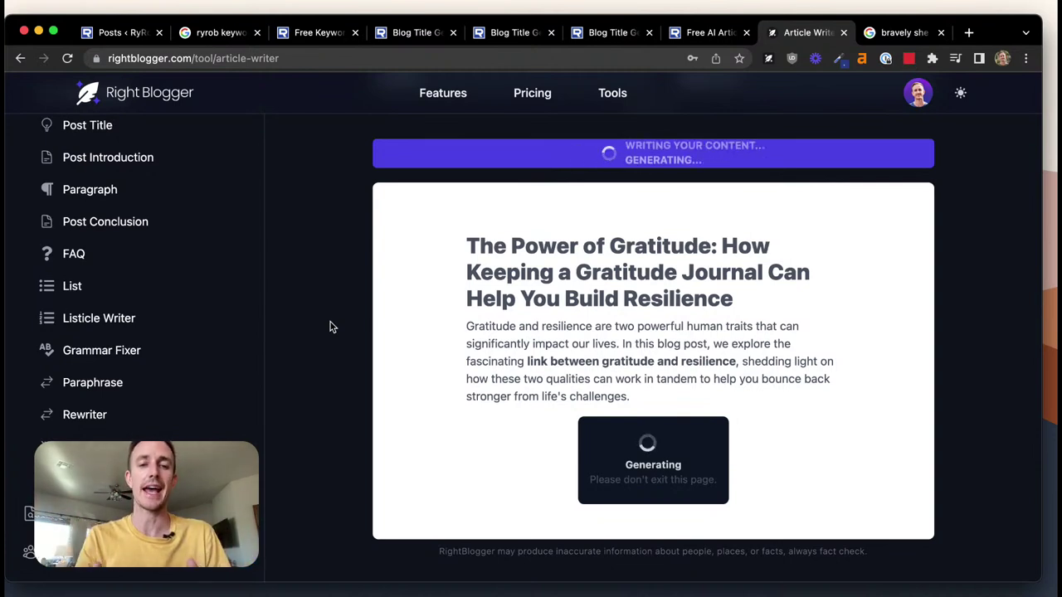
scroll(331, 324, "up", 2)
scroll(330, 326, "up", 4)
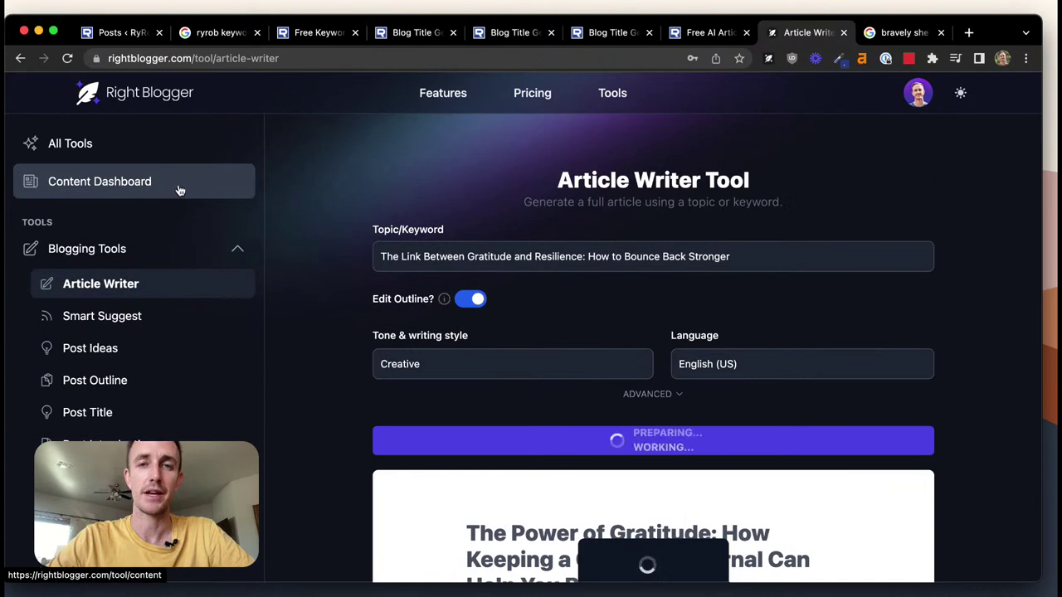
scroll(322, 249, "down", 4)
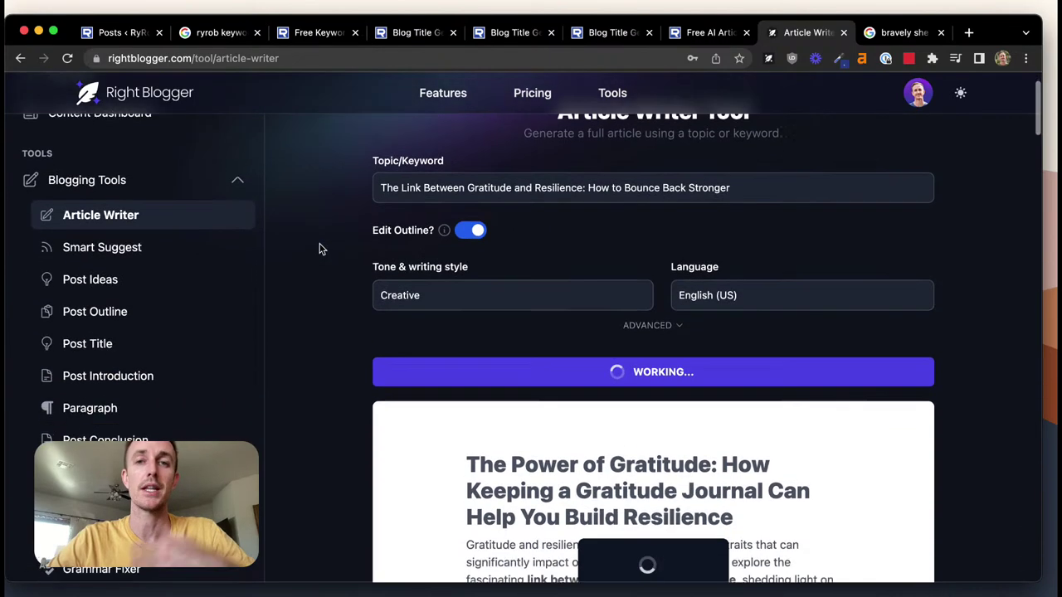
scroll(322, 249, "down", 4)
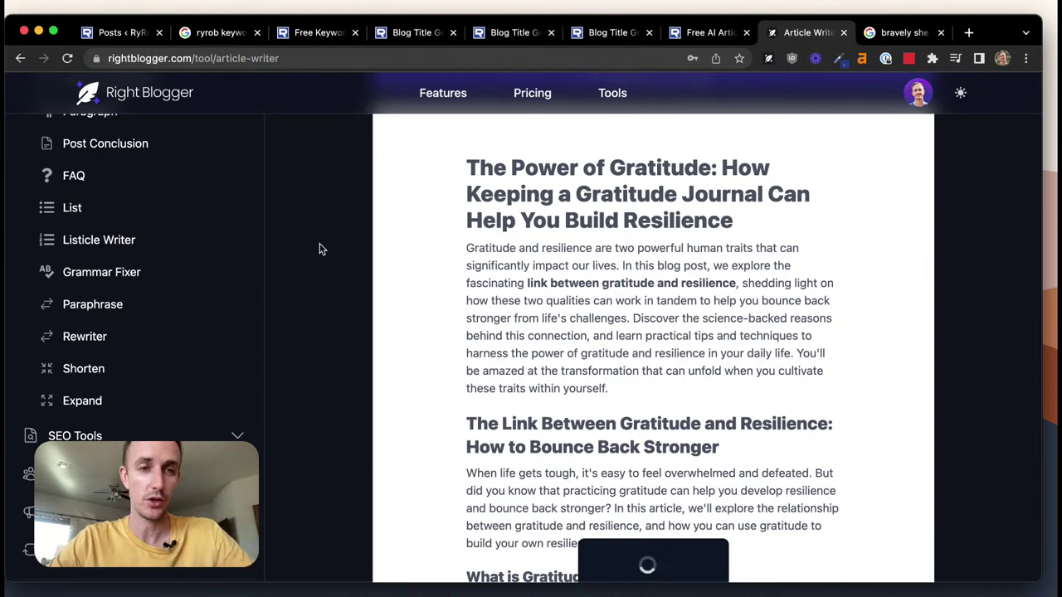
Follow generation through the What is Gratitude, What is Resilience and relationship sections
scroll(322, 249, "up", 10)
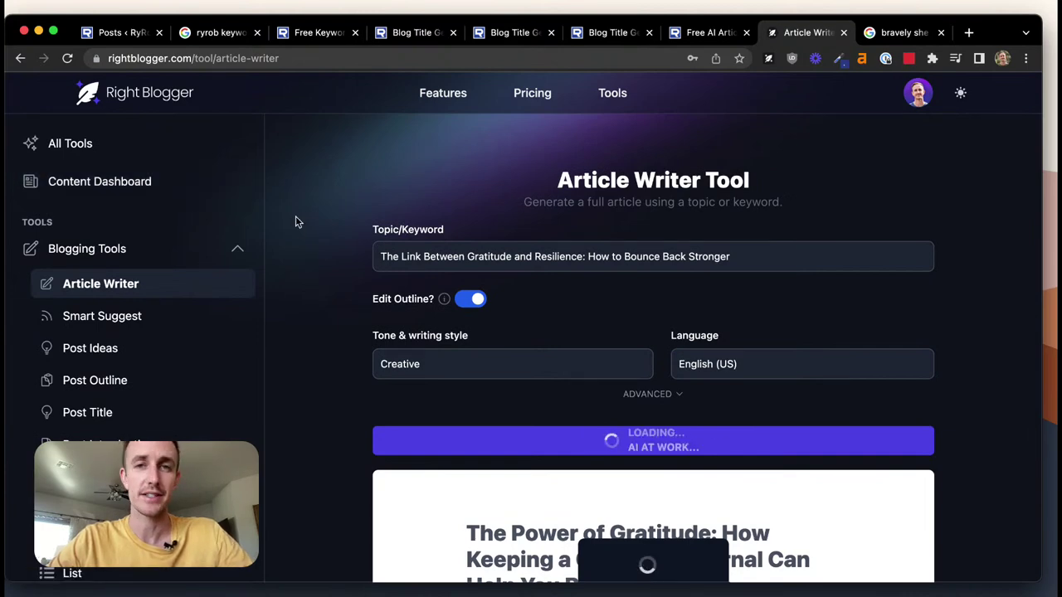
scroll(297, 221, "down", 1)
scroll(297, 221, "down", 10)
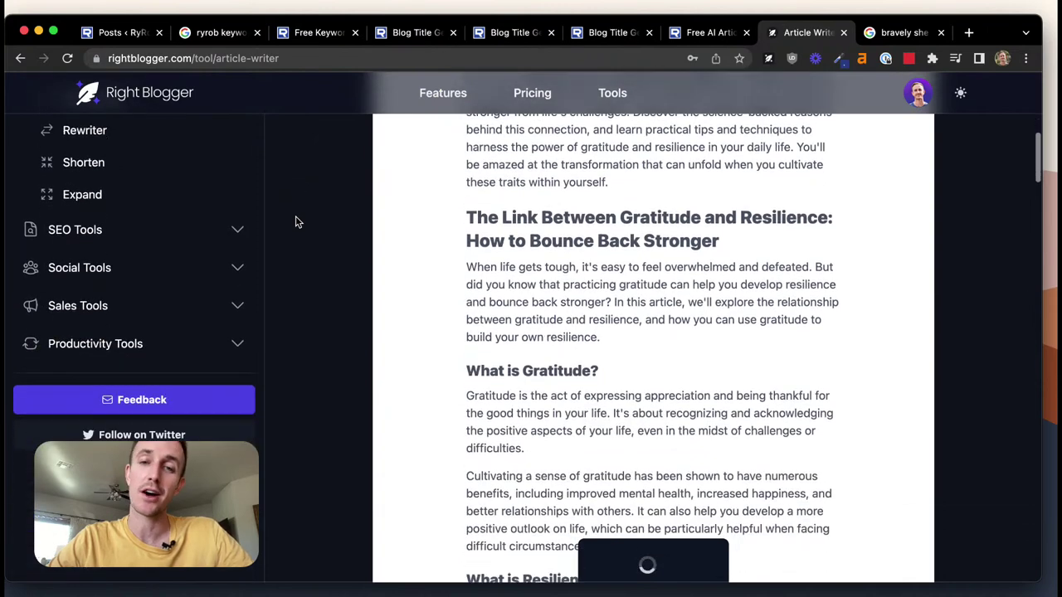
scroll(323, 263, "down", 5)
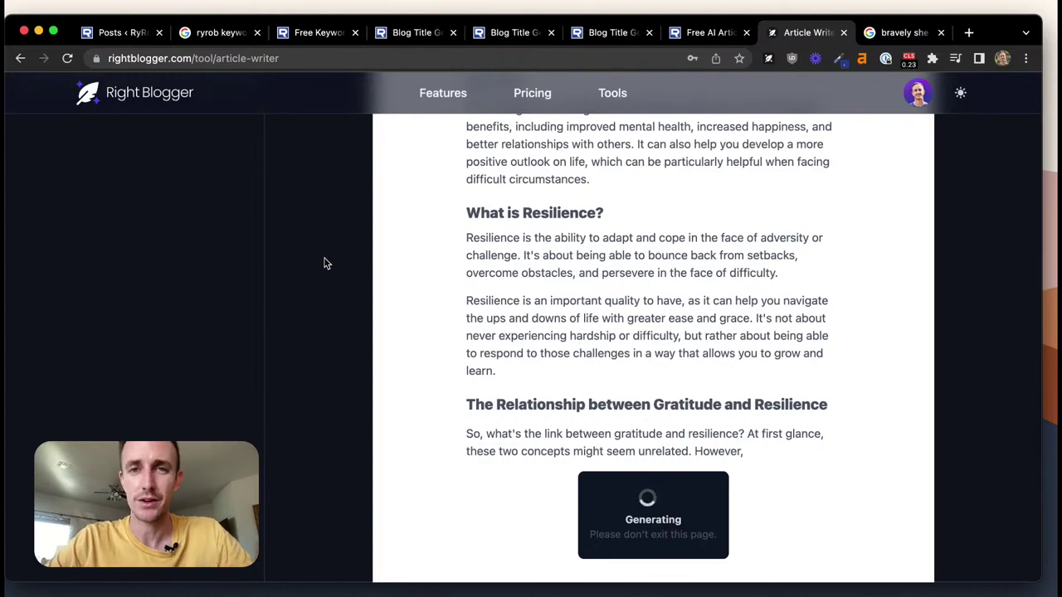
scroll(325, 263, "up", 15)
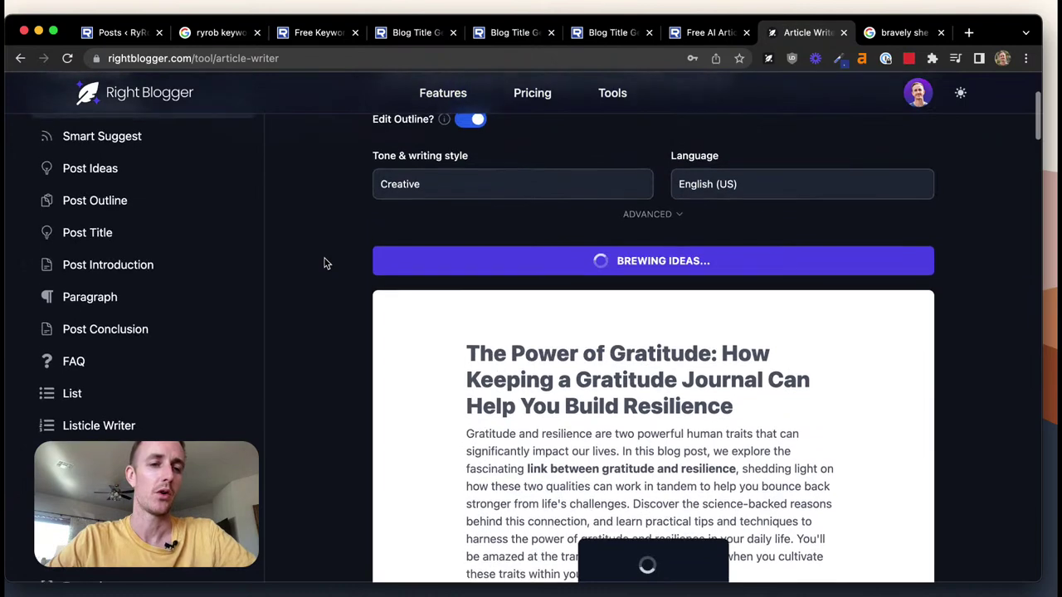
scroll(325, 263, "up", 2)
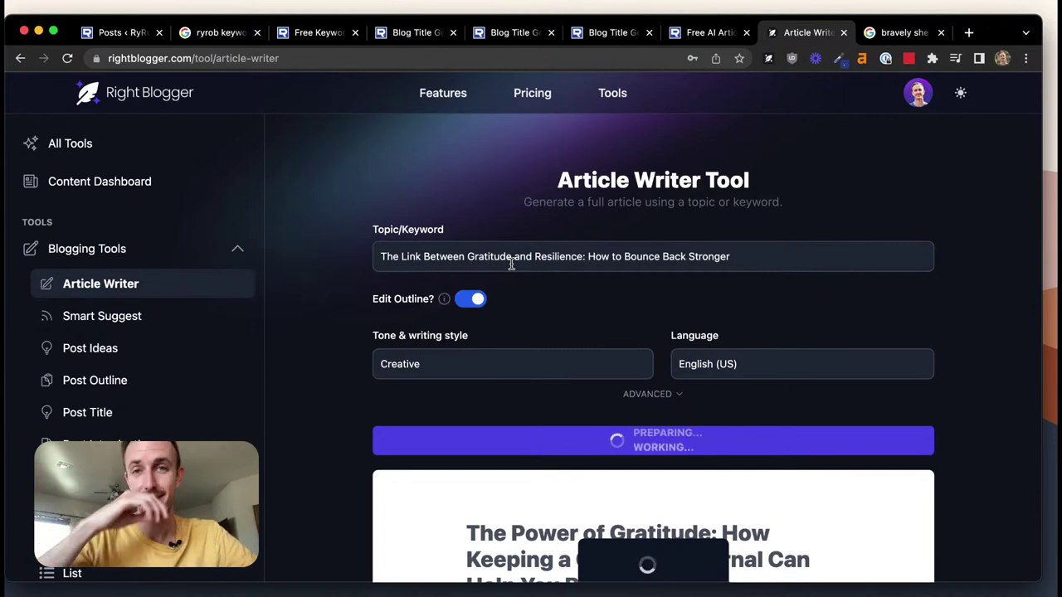
Follow the output down until the Conclusion is finished and the count reaches 1872 words
scroll(568, 286, "down", 1)
scroll(568, 287, "down", 3)
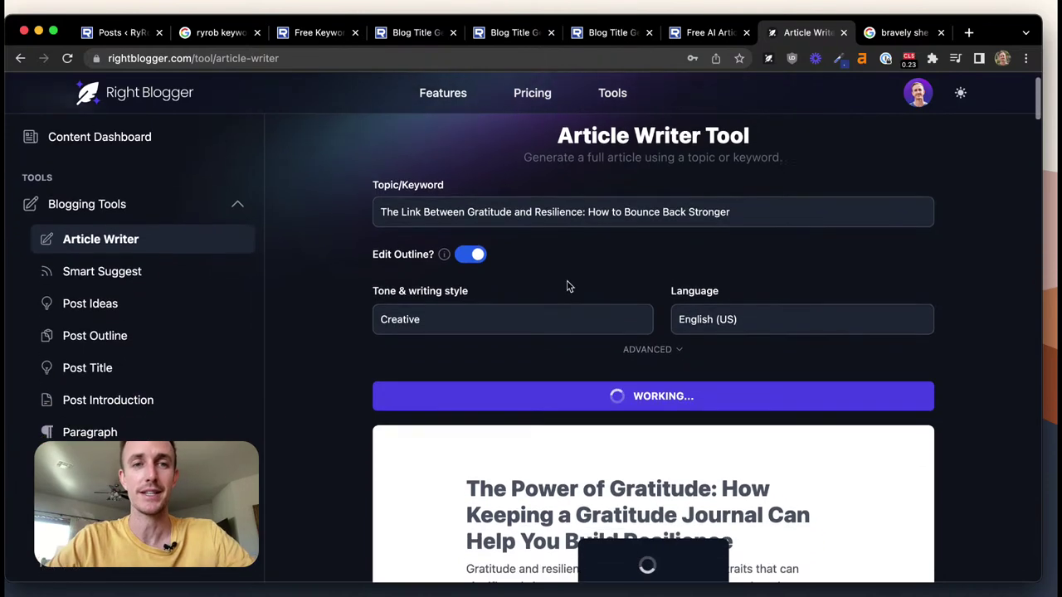
scroll(568, 286, "down", 3)
scroll(567, 280, "up", 3)
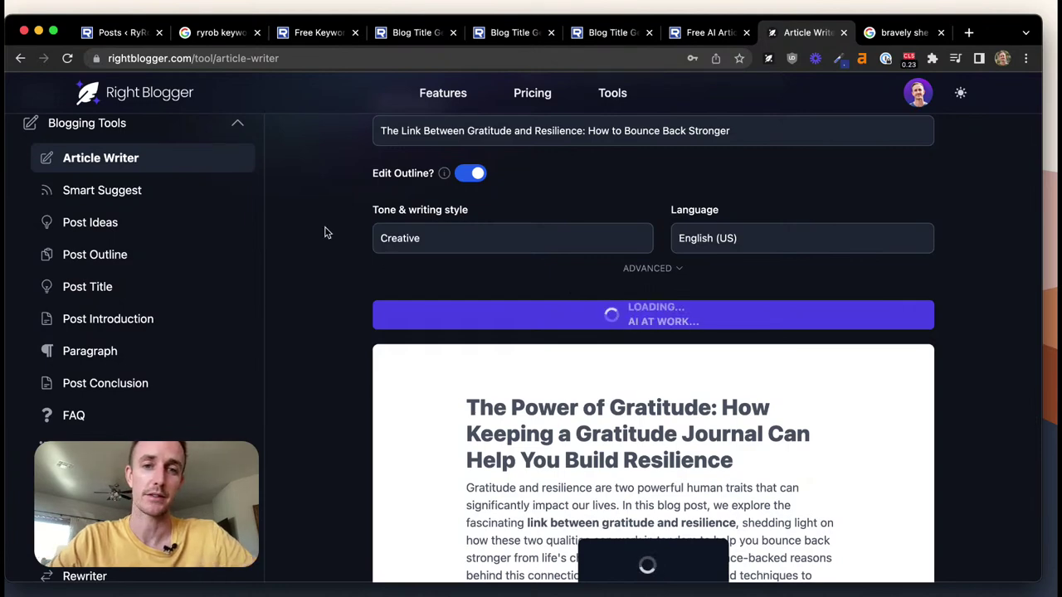
scroll(326, 233, "down", 2)
scroll(326, 233, "up", 3)
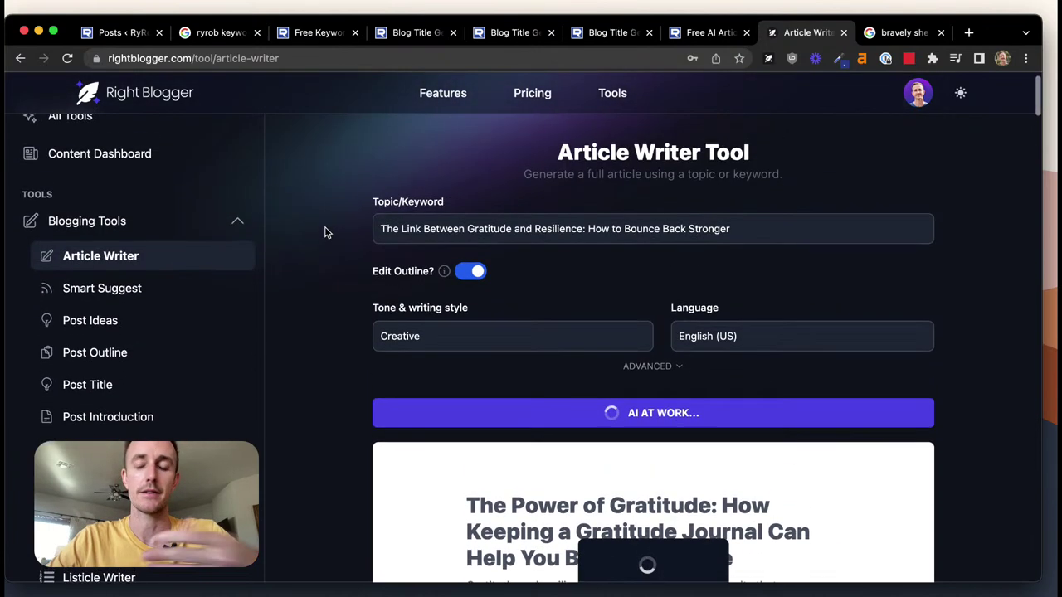
scroll(326, 233, "down", 15)
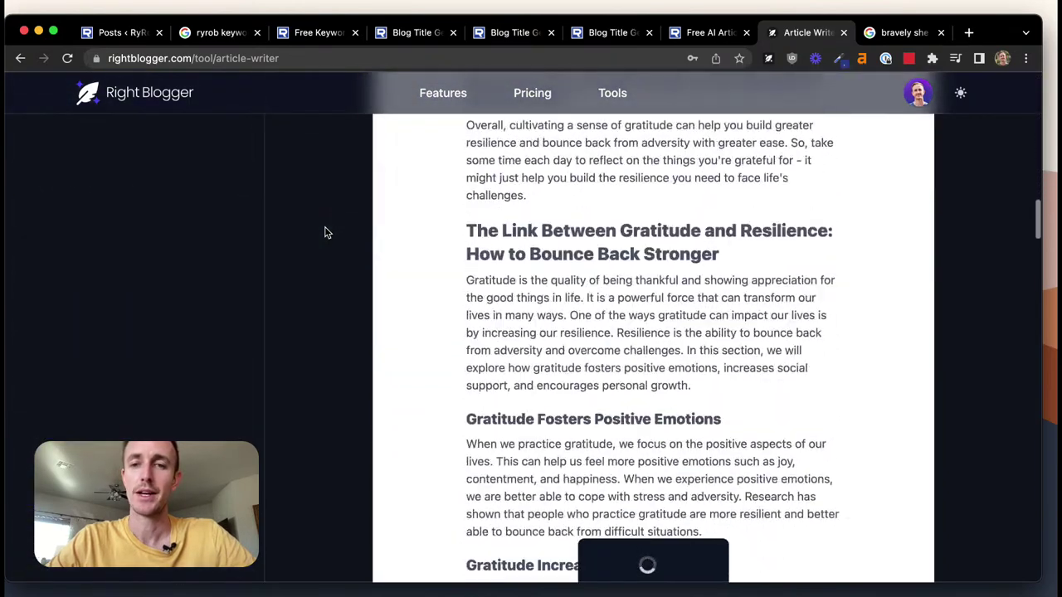
scroll(326, 233, "down", 5)
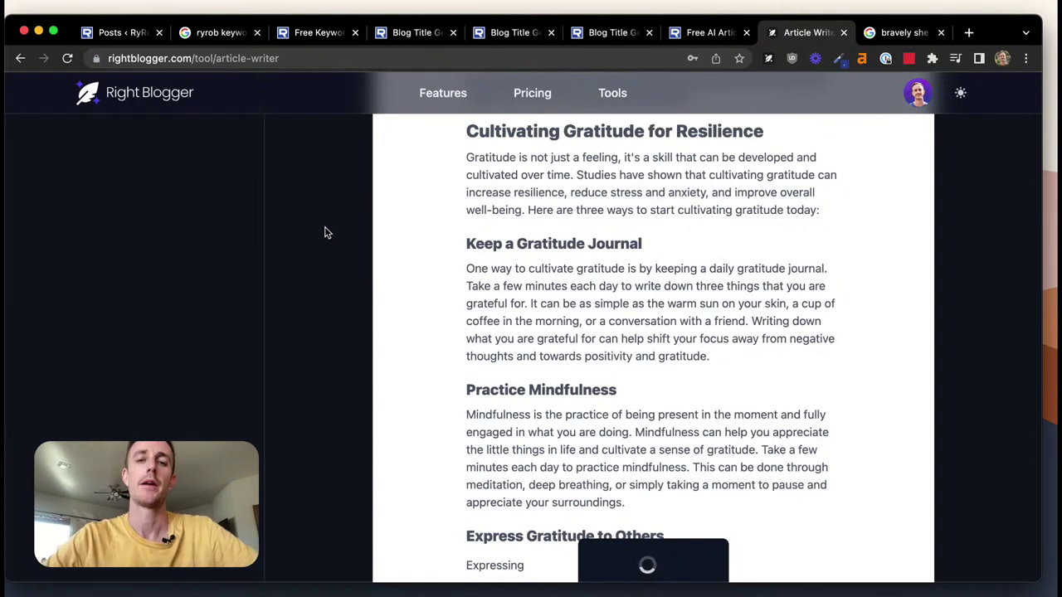
scroll(325, 232, "down", 3)
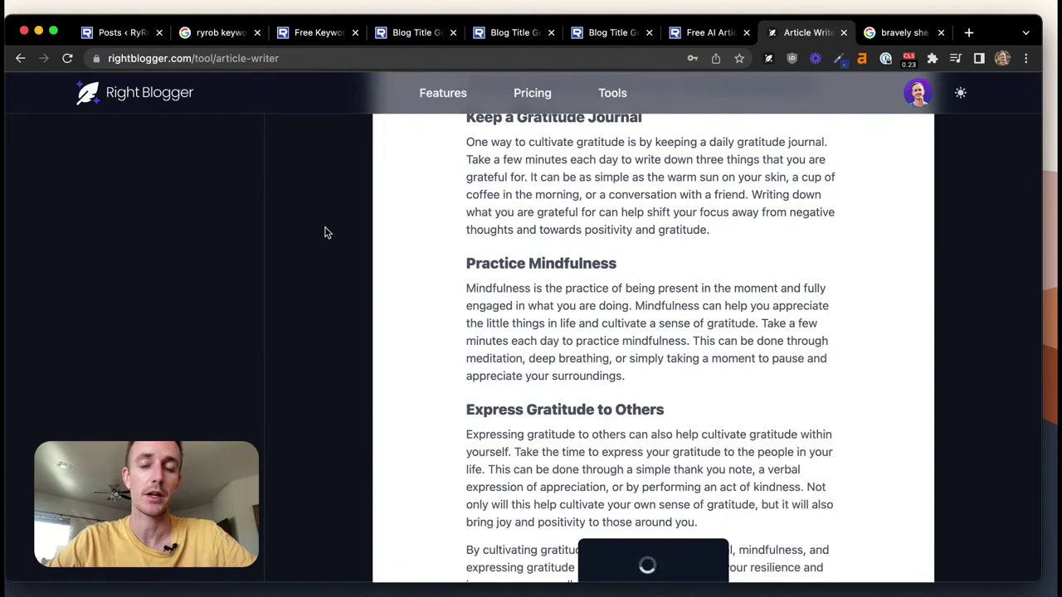
scroll(324, 232, "down", 3)
scroll(325, 232, "up", 3)
scroll(576, 255, "up", 7)
scroll(577, 255, "up", 8)
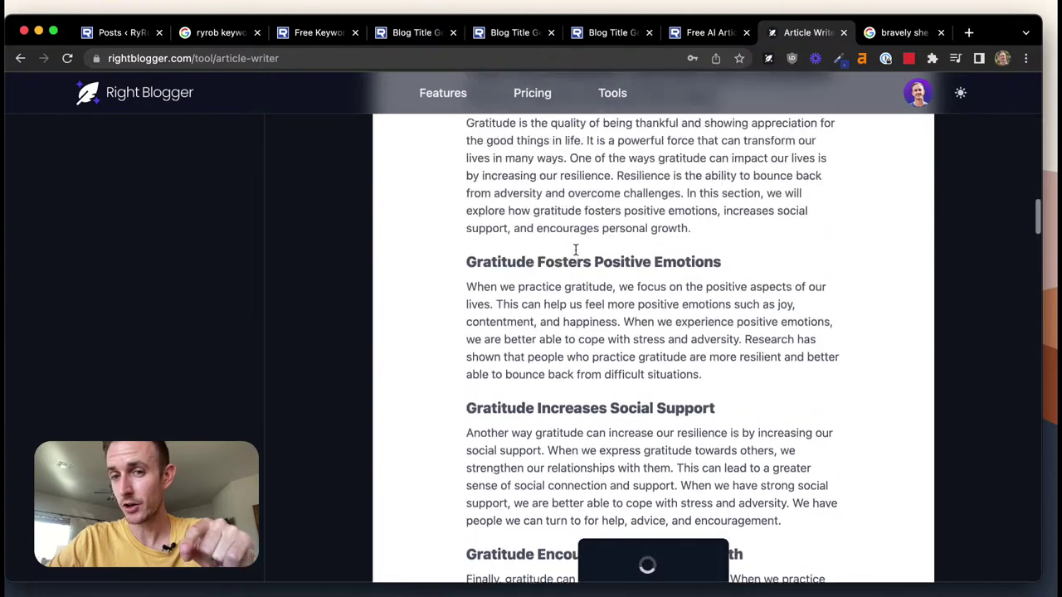
scroll(577, 255, "up", 10)
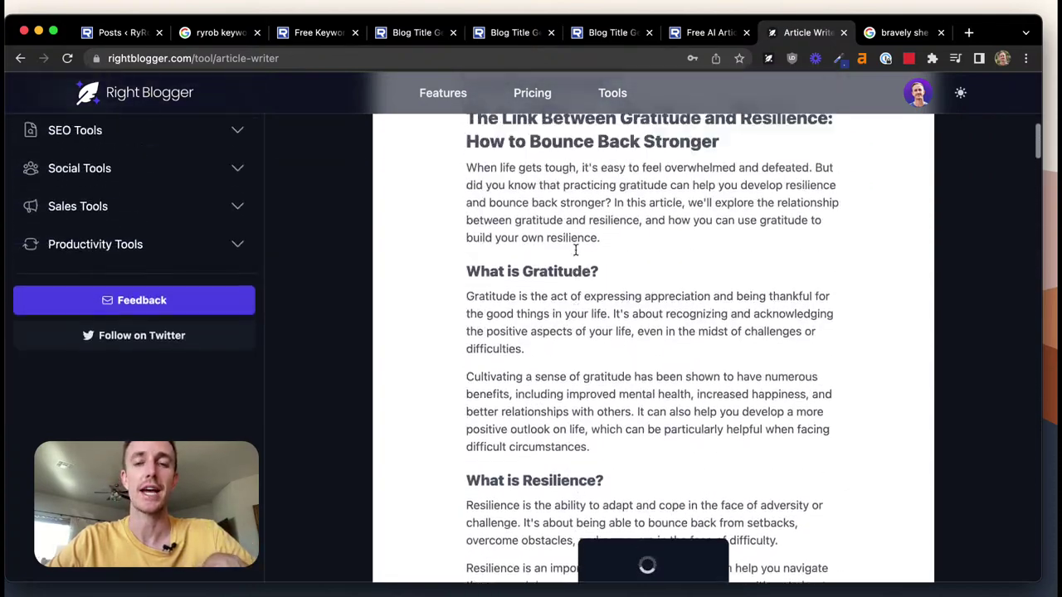
scroll(576, 252, "up", 2)
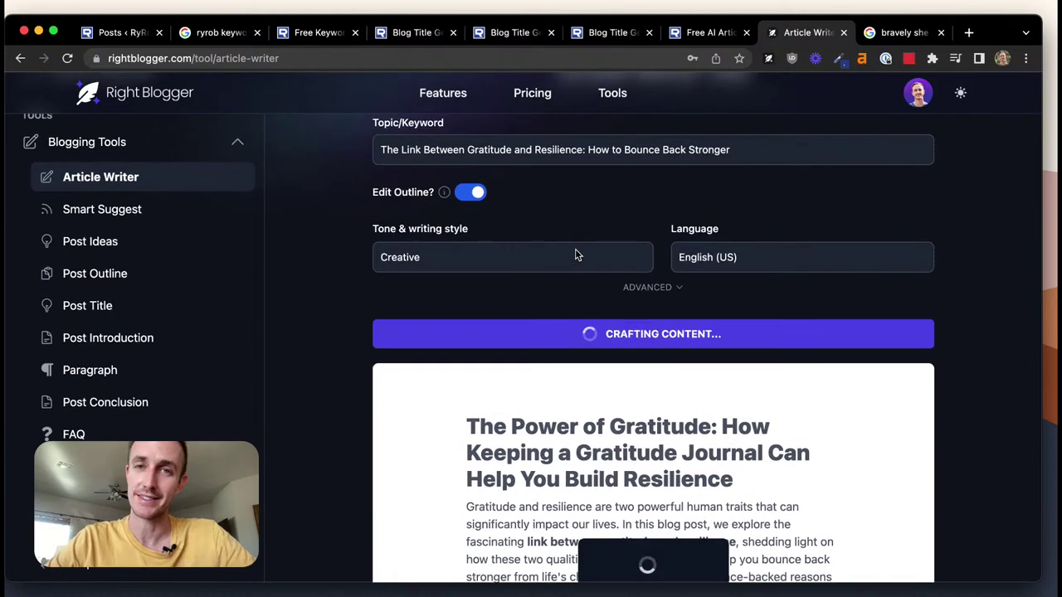
scroll(350, 349, "down", 2)
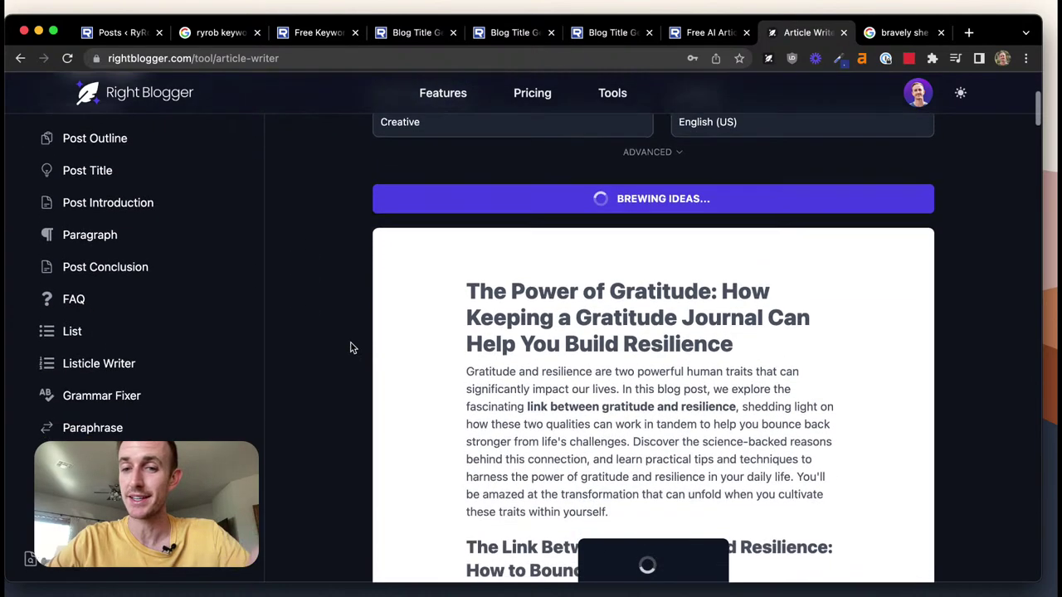
scroll(351, 348, "down", 15)
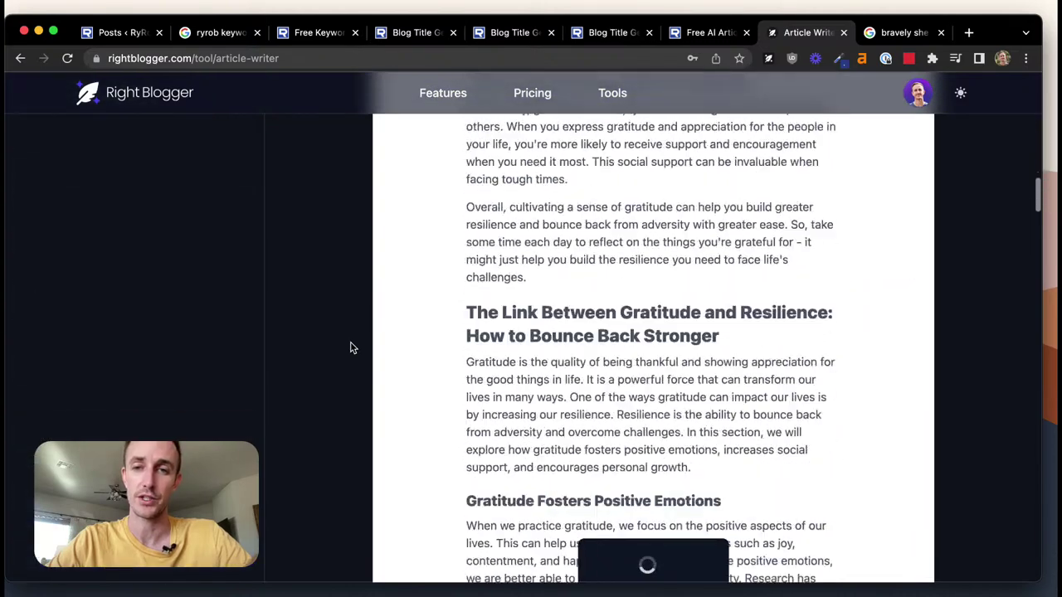
scroll(351, 349, "down", 10)
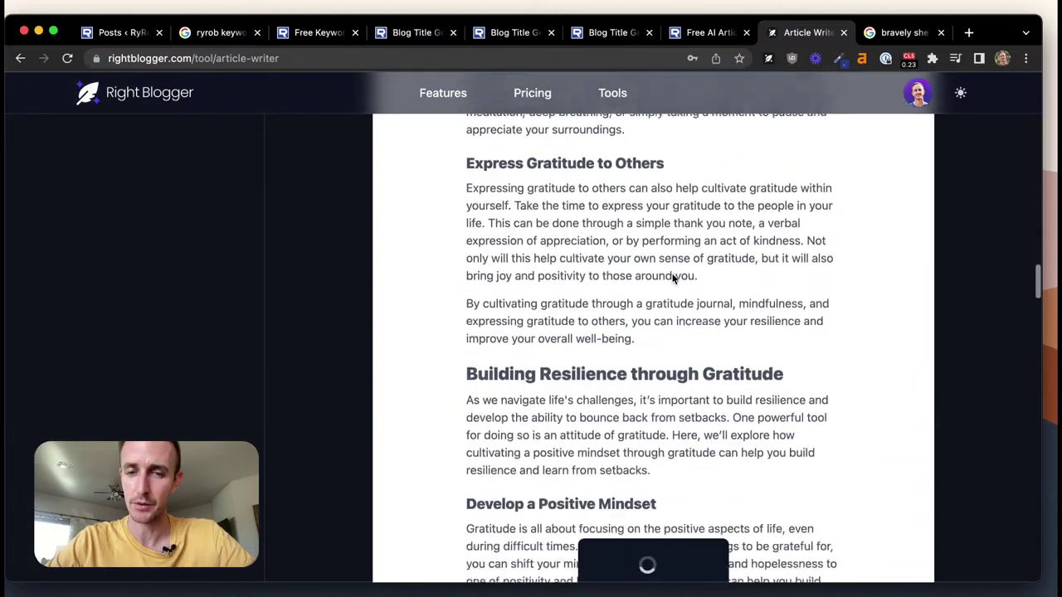
scroll(672, 274, "down", 2)
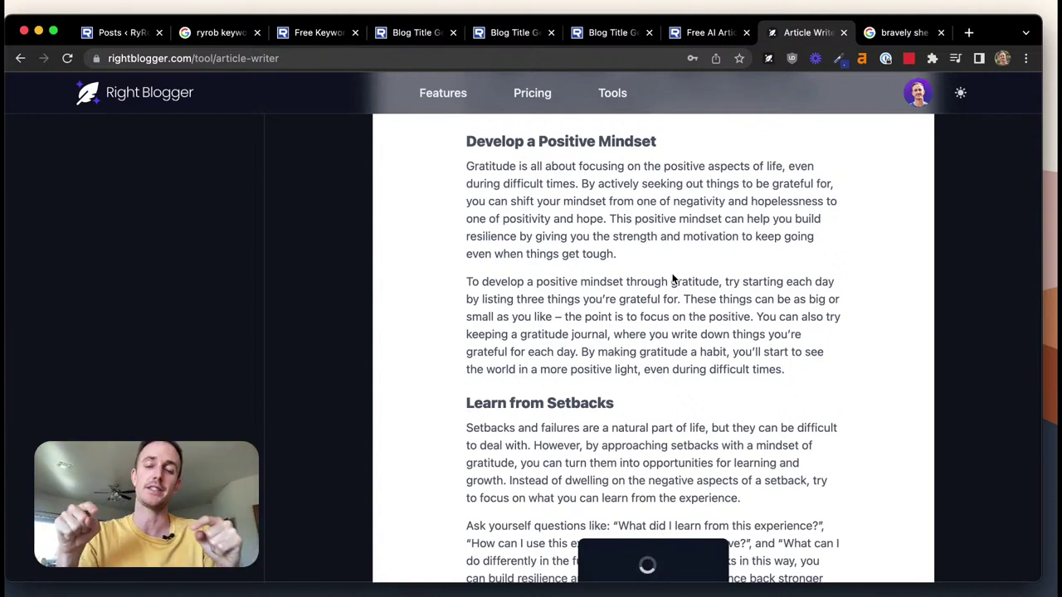
scroll(673, 280, "down", 8)
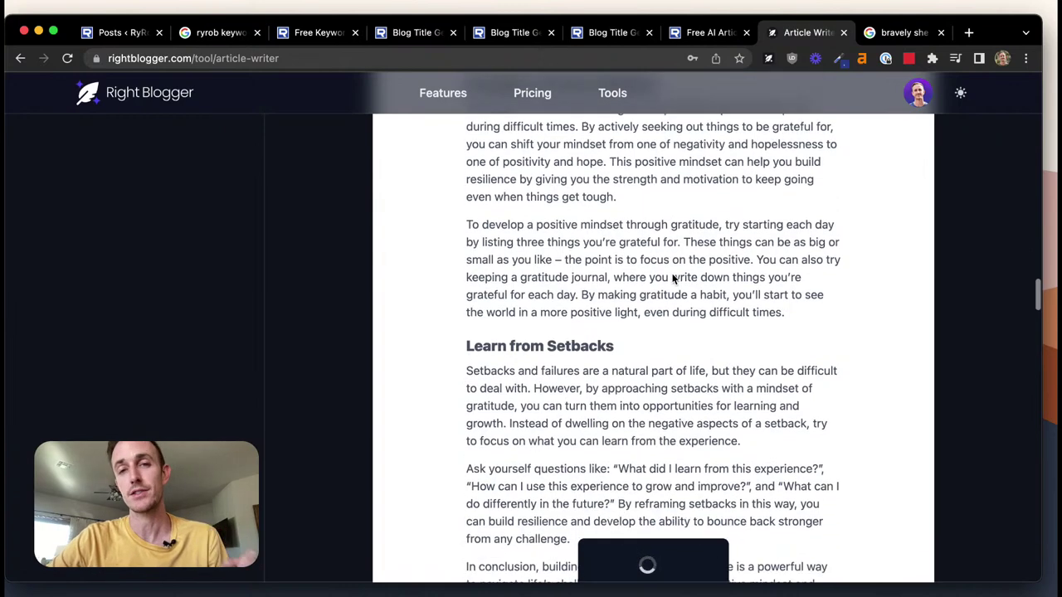
scroll(673, 279, "down", 3)
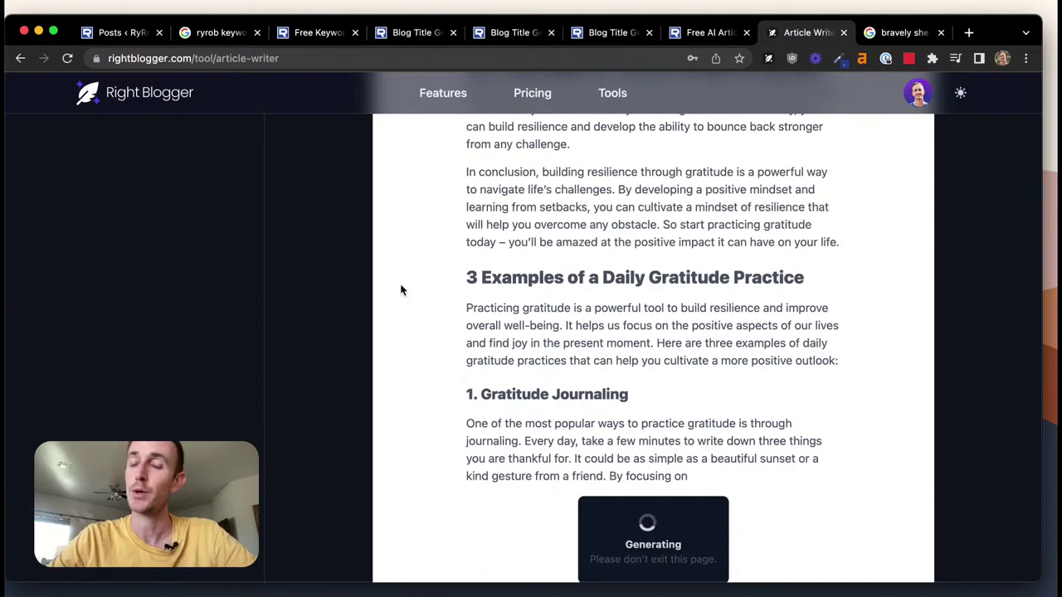
scroll(401, 289, "down", 5)
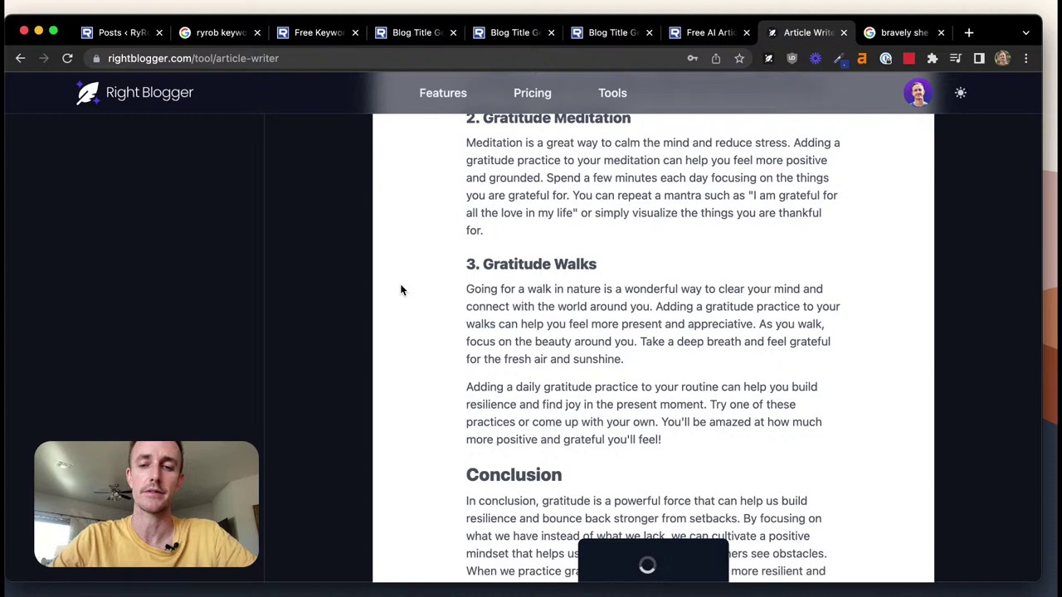
scroll(400, 289, "down", 2)
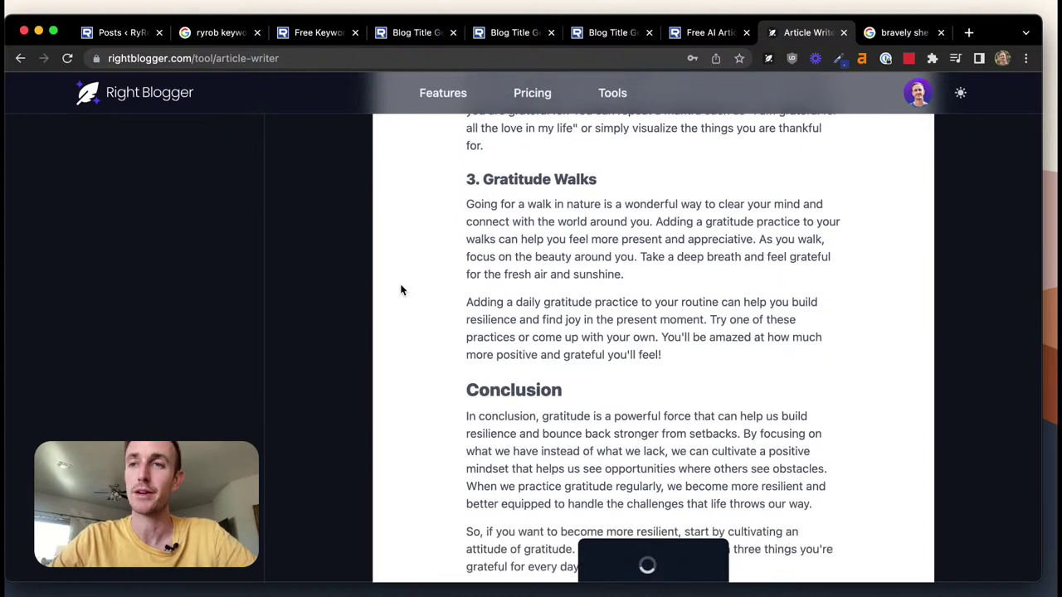
scroll(401, 290, "down", 3)
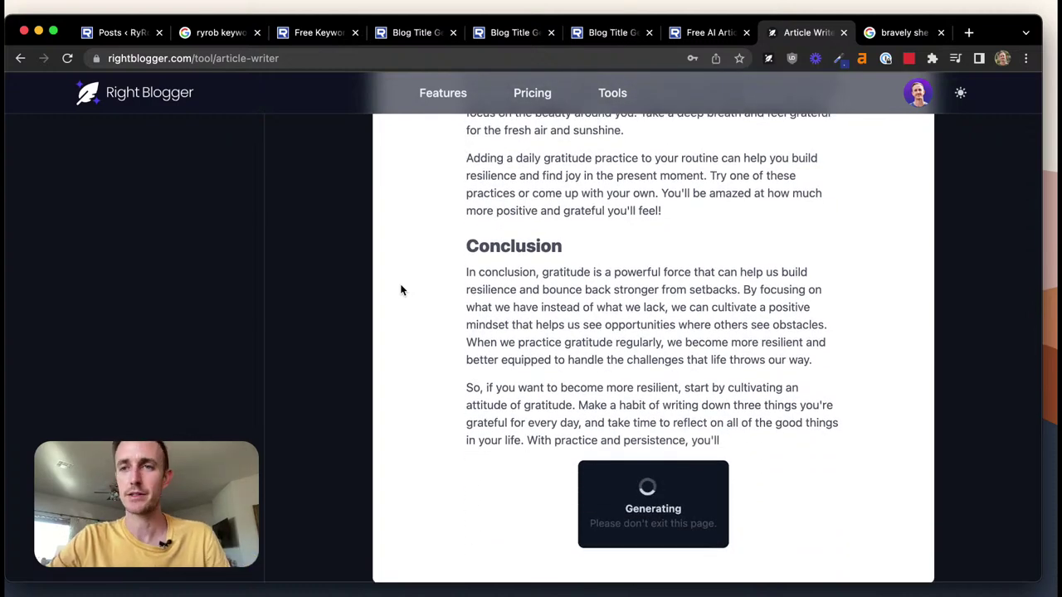
scroll(400, 289, "down", 1)
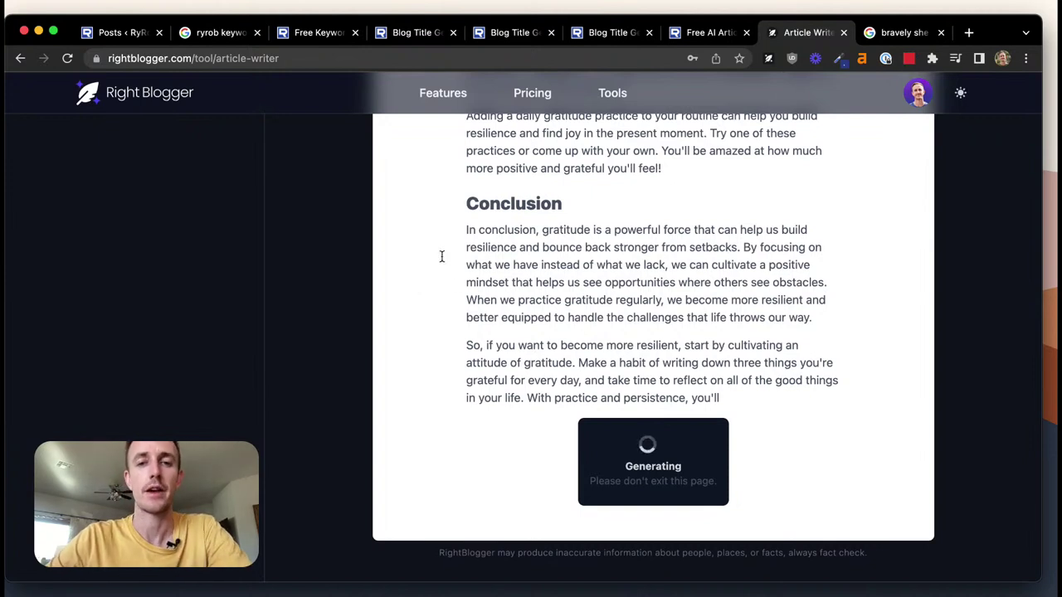
scroll(438, 259, "up", 1)
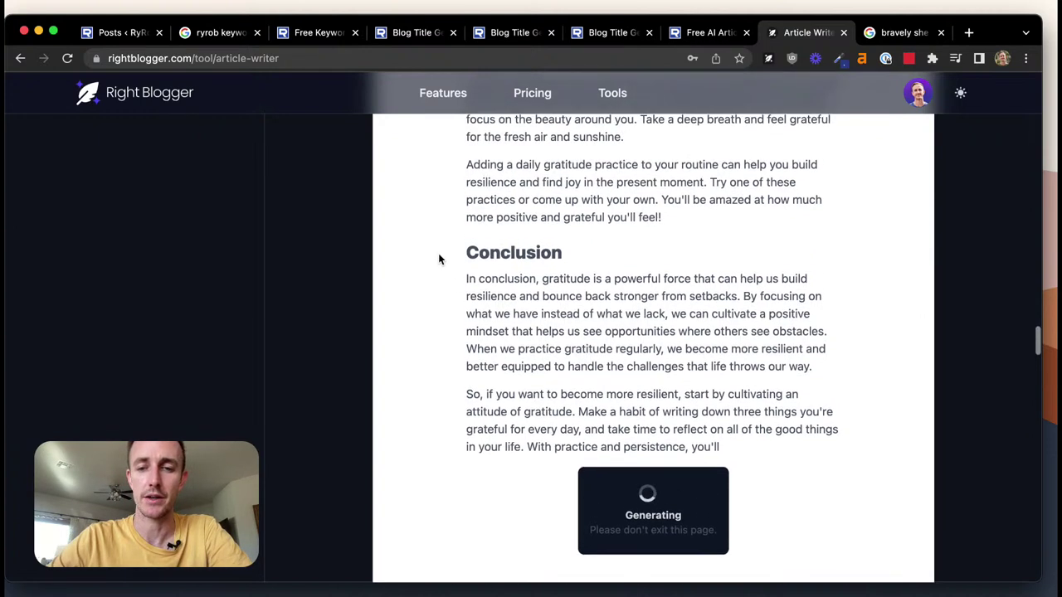
scroll(439, 260, "down", 2)
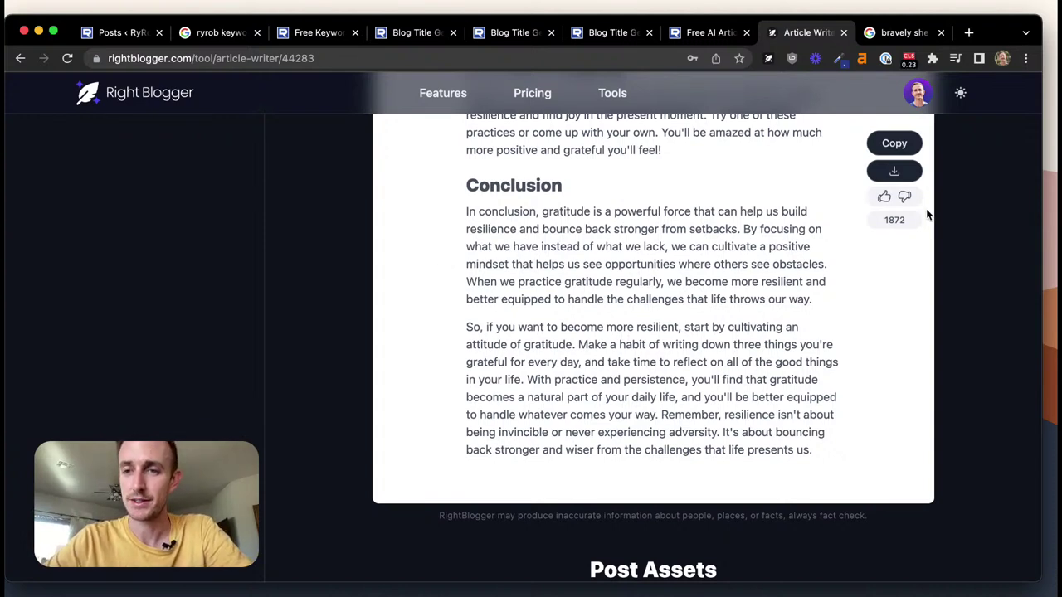
Check the 1872-word, 12080-character count and give the article a thumbs-up rating
mouse_move(900, 223)
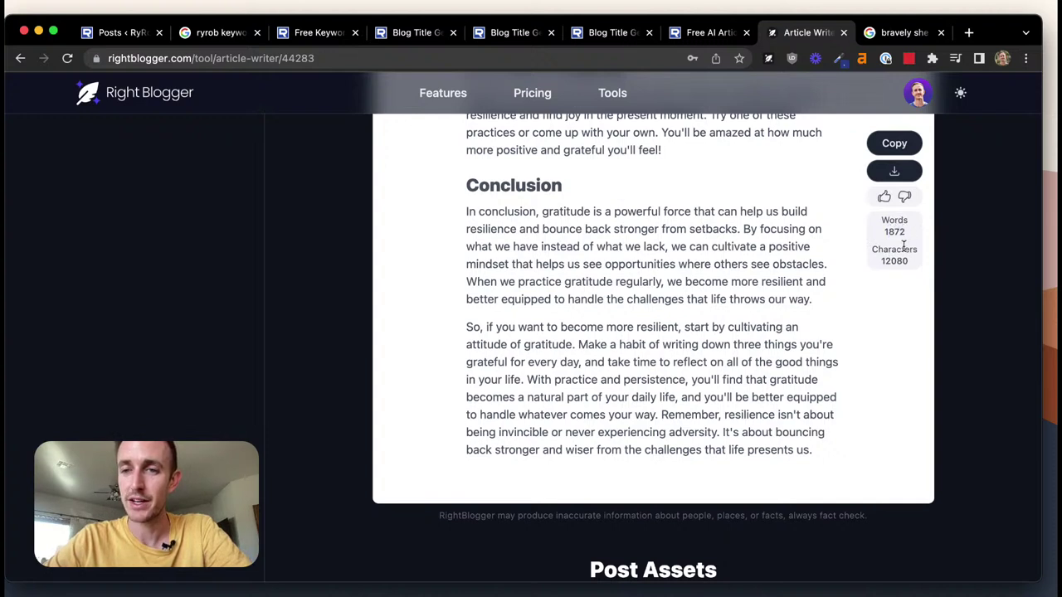
scroll(826, 261, "up", 20)
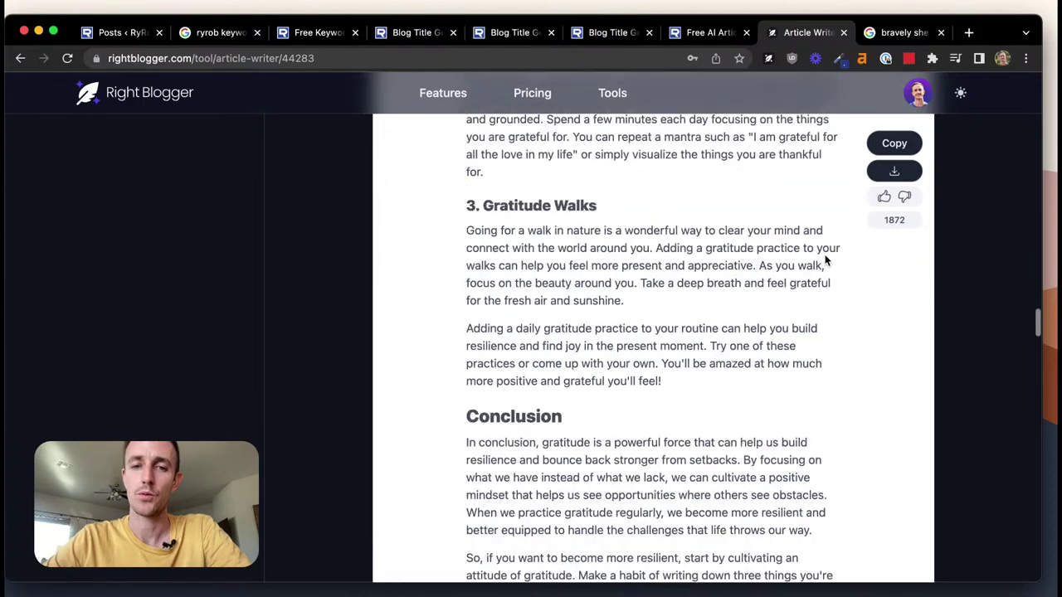
scroll(826, 261, "down", 5)
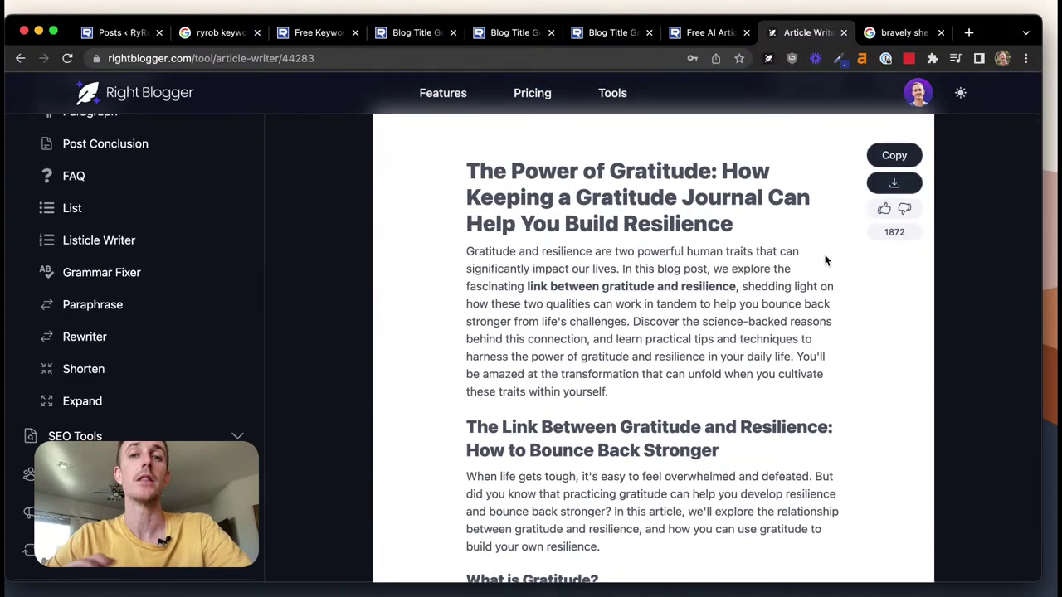
left_click(884, 212)
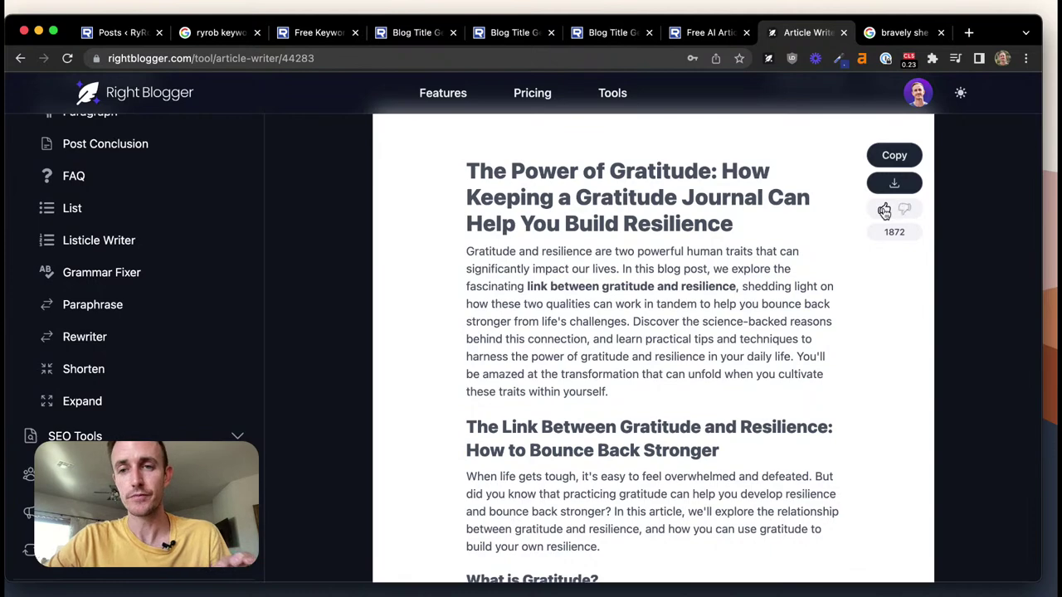
scroll(784, 290, "up", 3)
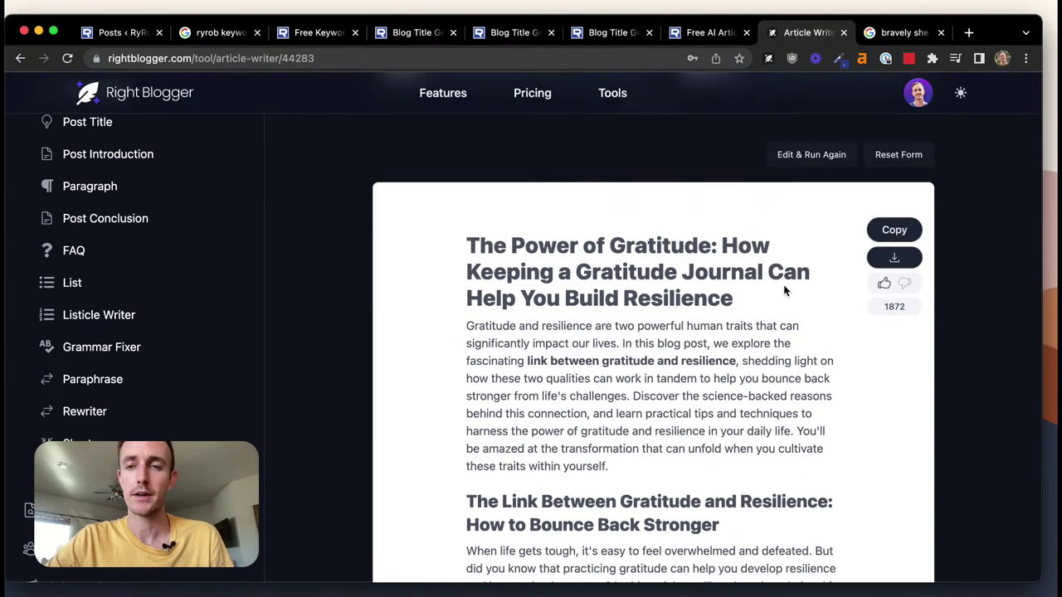
Bring back the article's topic and settings form and scroll down to the generated article
left_click(815, 162)
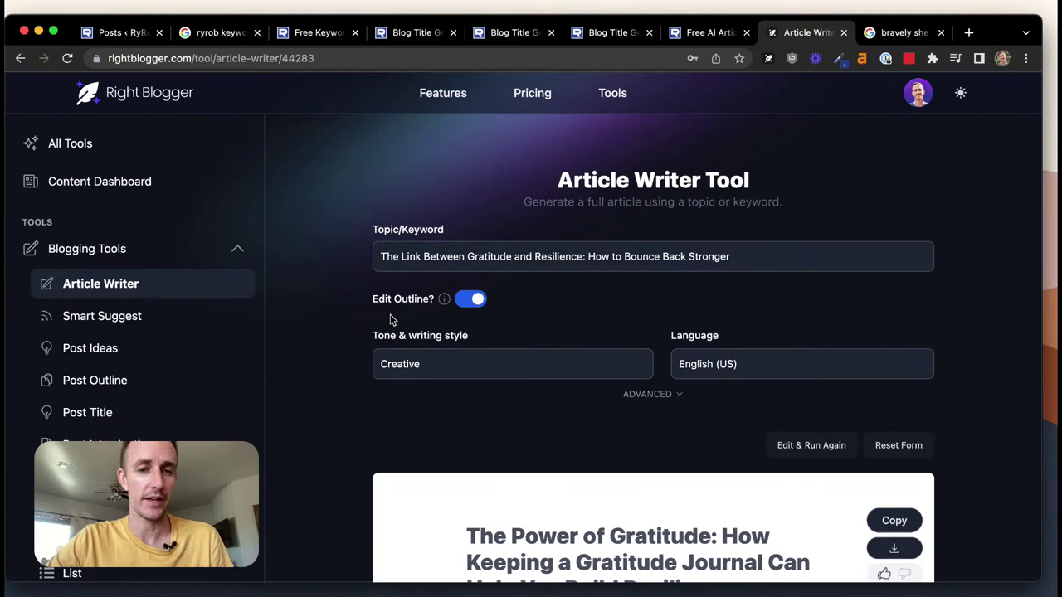
scroll(687, 335, "down", 2)
scroll(806, 301, "down", 3)
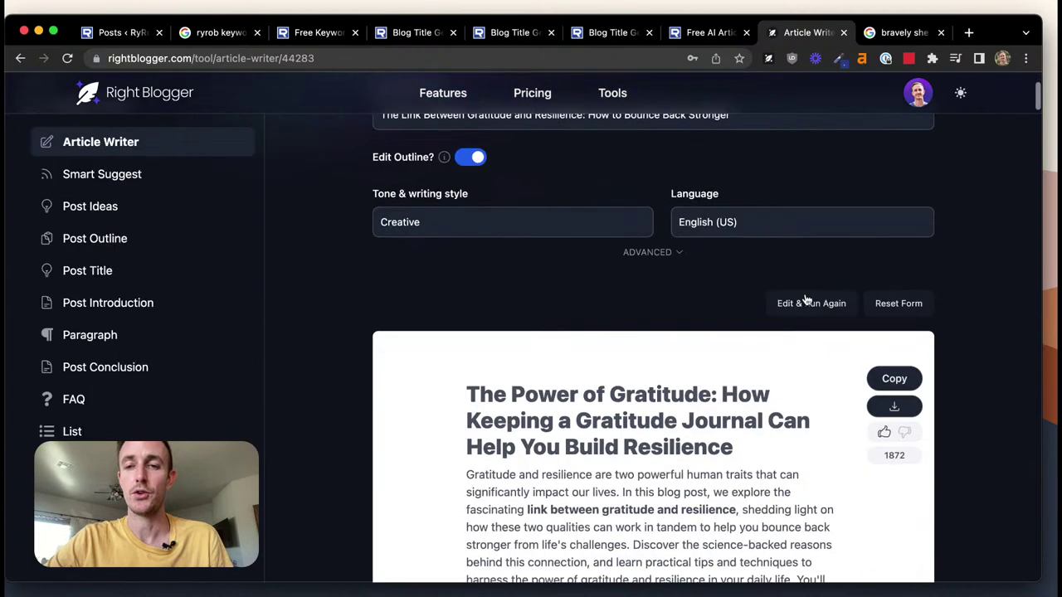
scroll(803, 306, "down", 1)
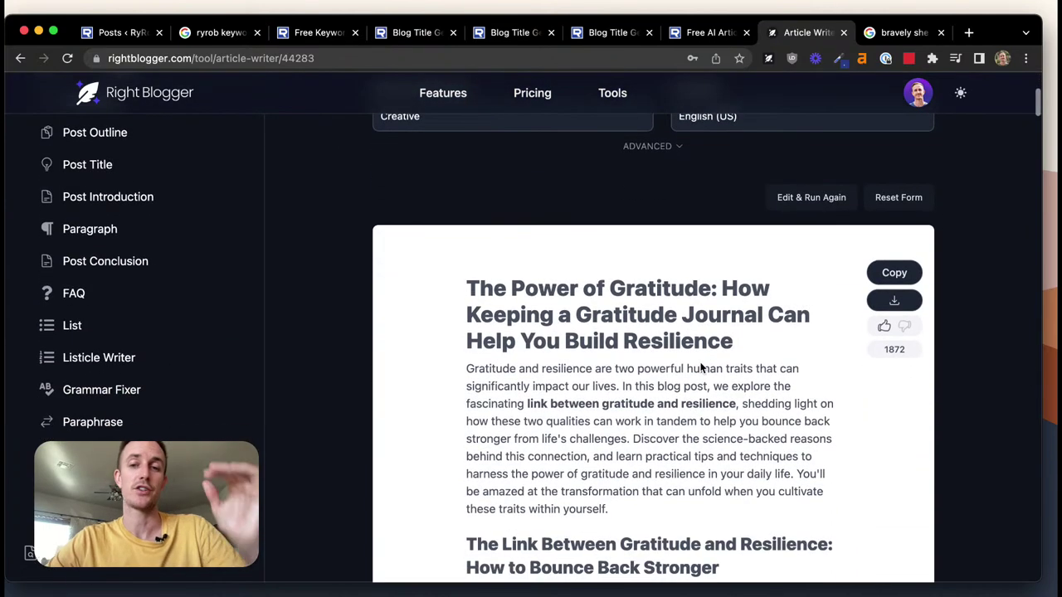
scroll(699, 368, "up", 5)
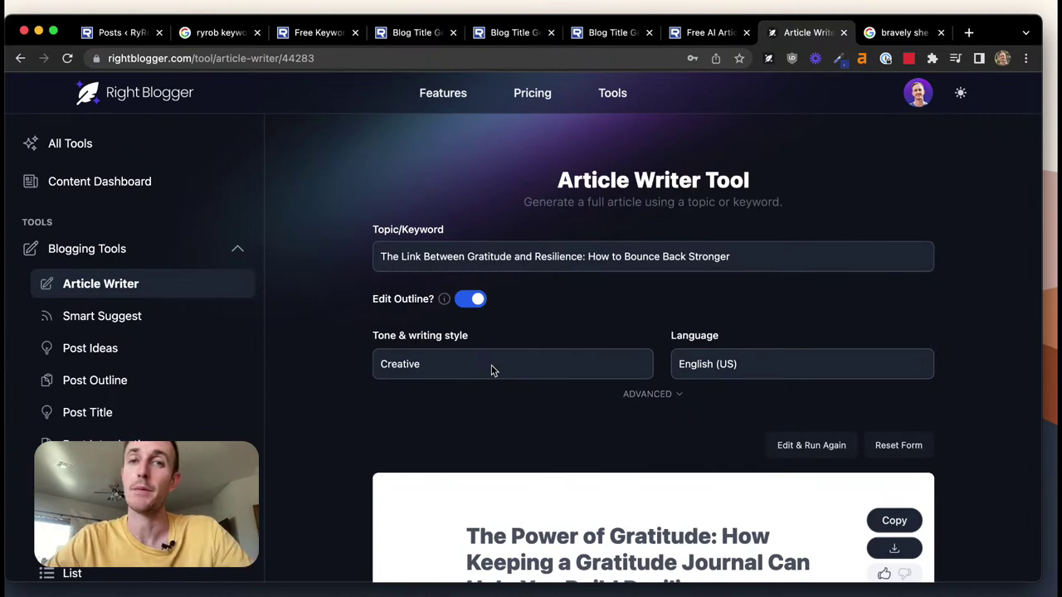
scroll(650, 305, "down", 5)
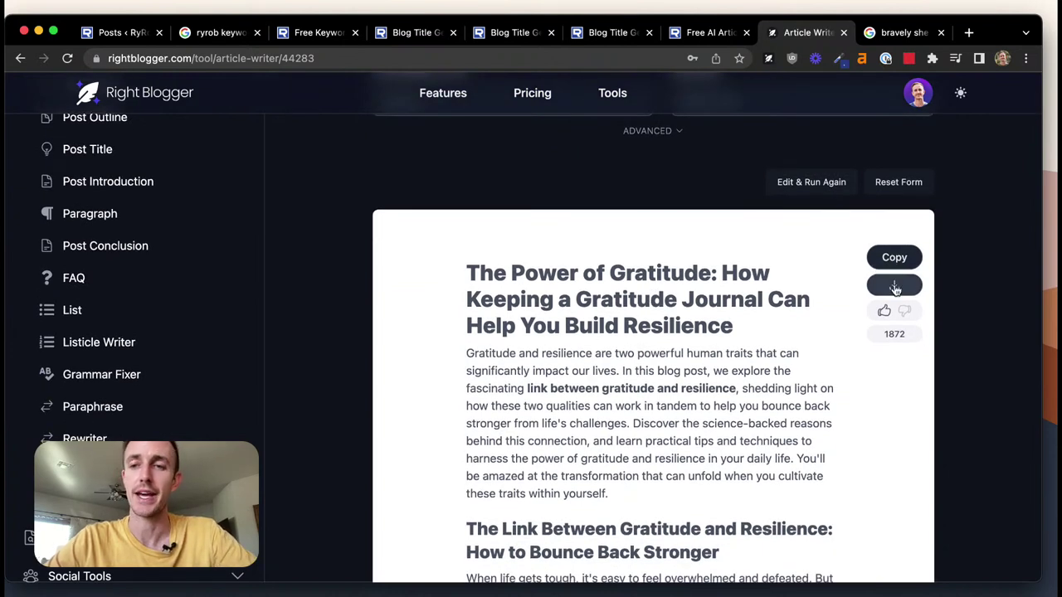
Copy the full article to the clipboard from the download menu's Copy option
left_click(907, 288)
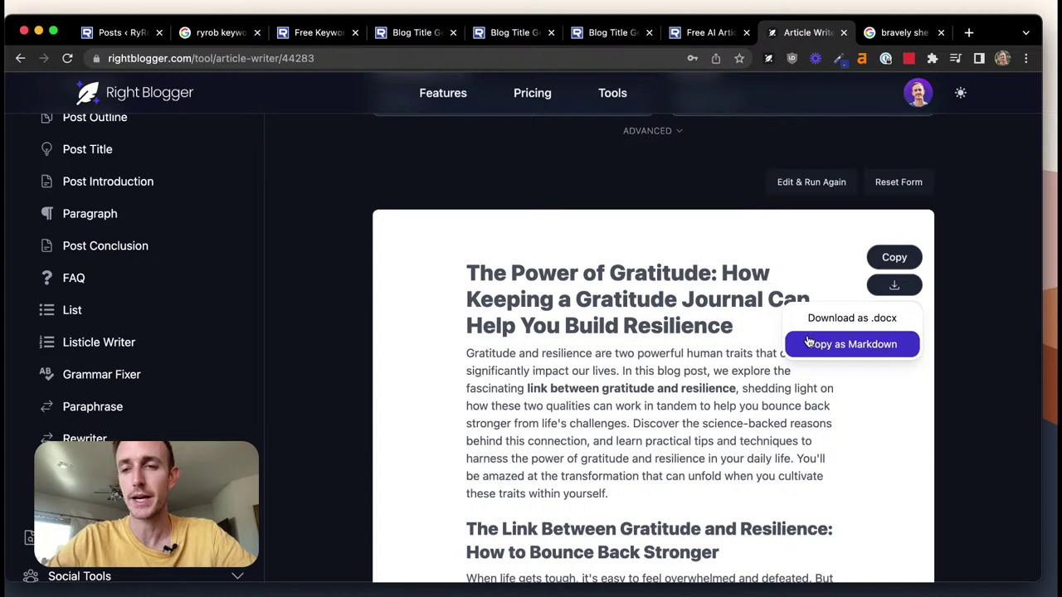
left_click(890, 258)
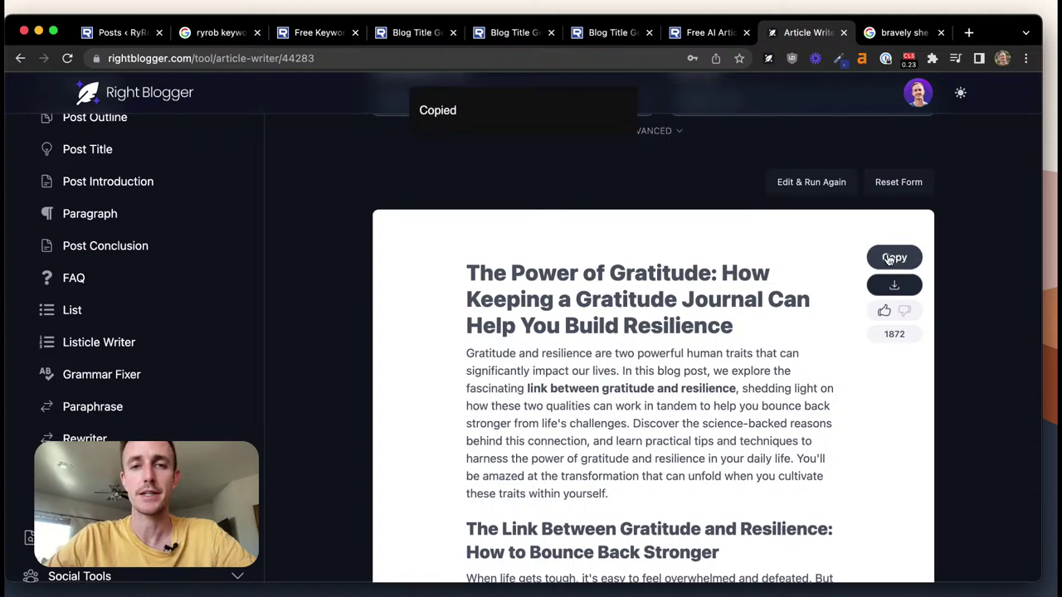
left_click(132, 33)
Create a new WordPress post and paste the copied article into it
left_click(213, 121)
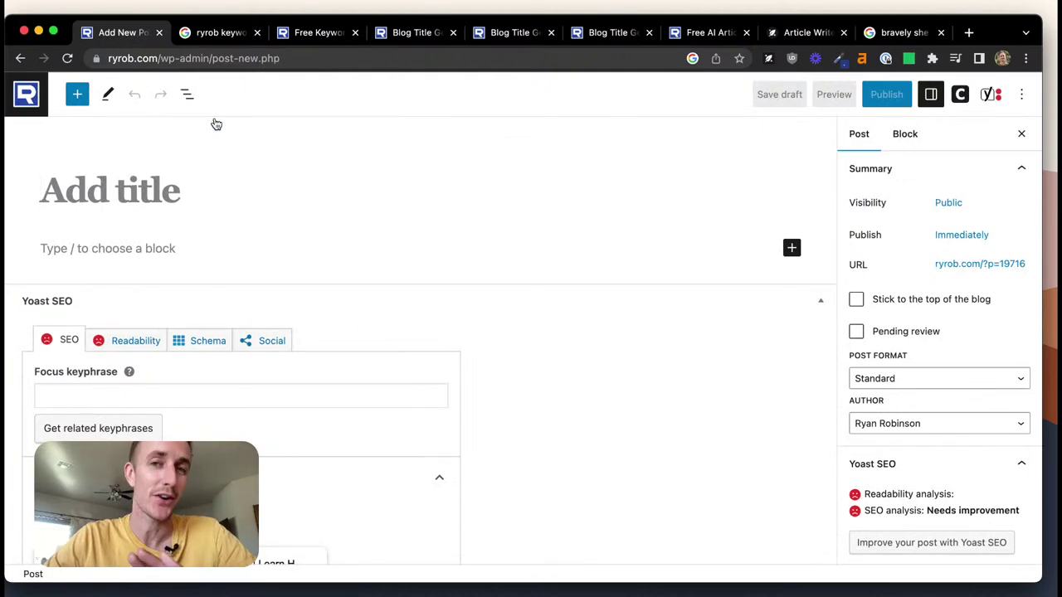
right_click(103, 185)
left_click(152, 290)
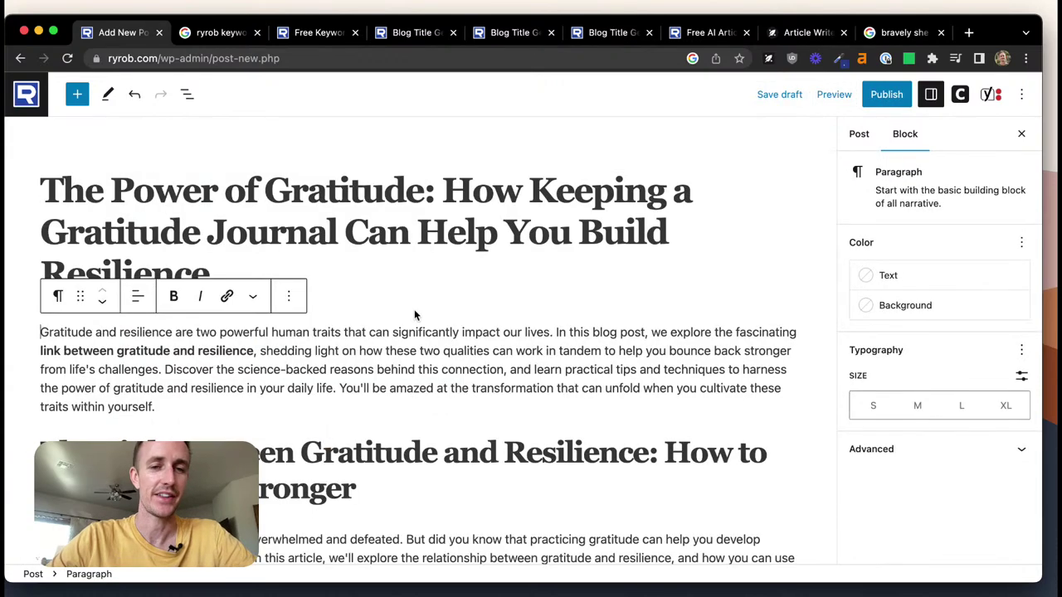
left_click(458, 345)
Check the pasted intro and section headings such as What is Gratitude?
scroll(457, 345, "down", 1)
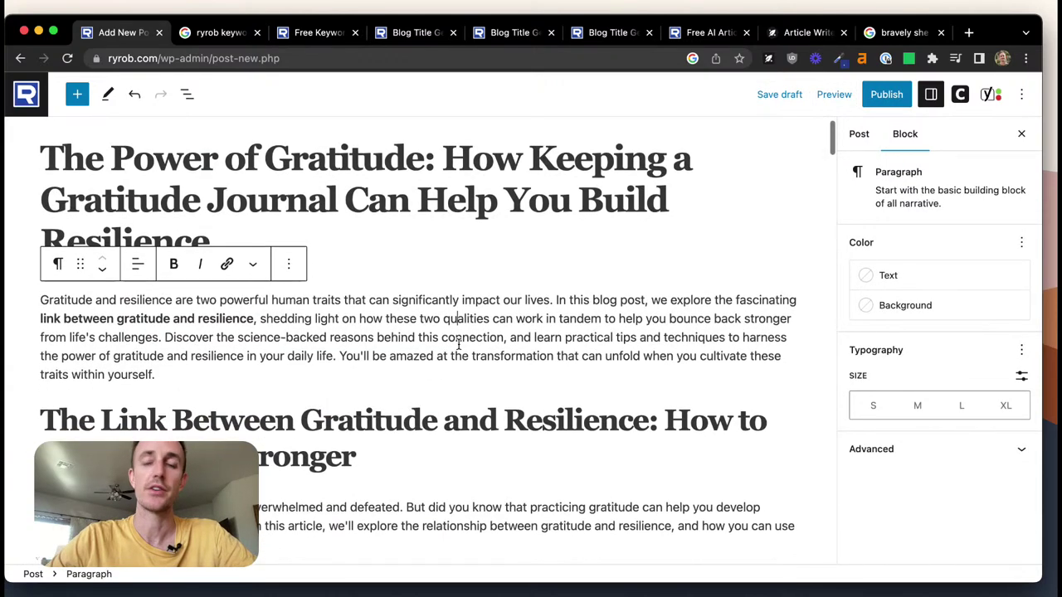
scroll(458, 344, "down", 1)
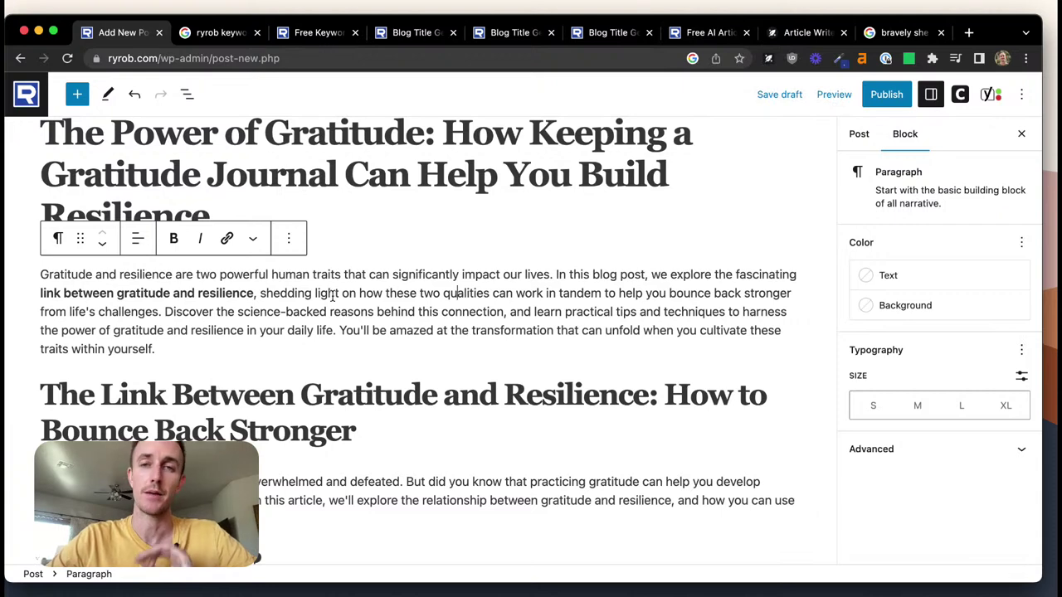
scroll(333, 296, "down", 5)
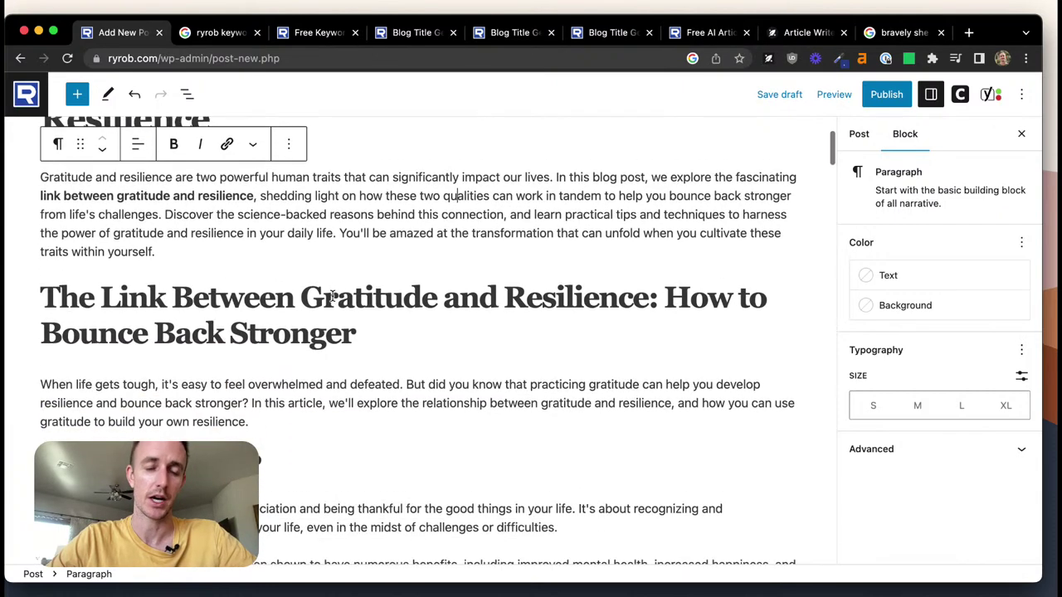
left_click(304, 178)
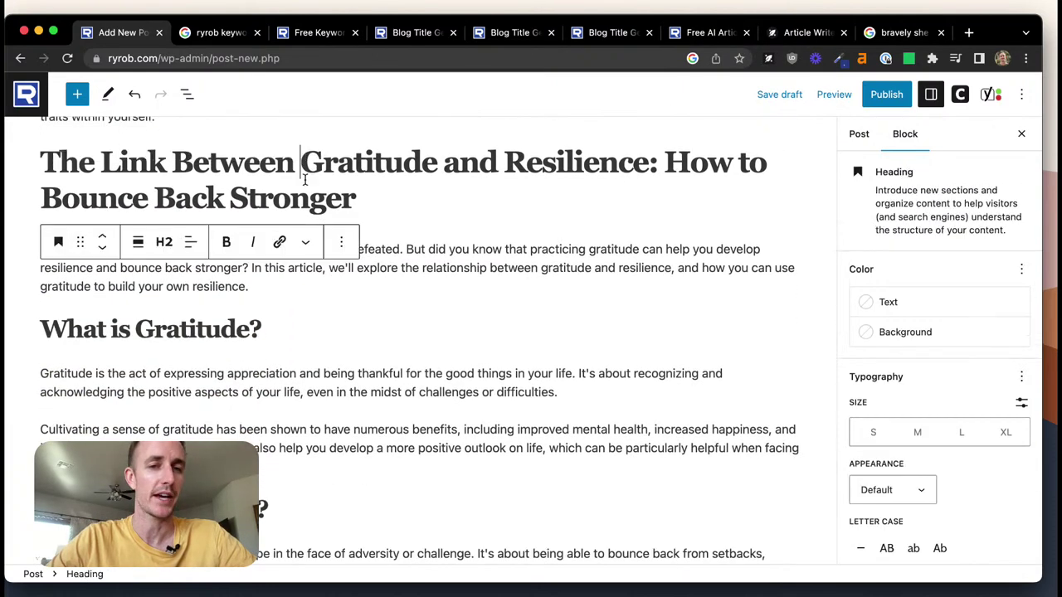
left_click(436, 253)
scroll(346, 186, "down", 3)
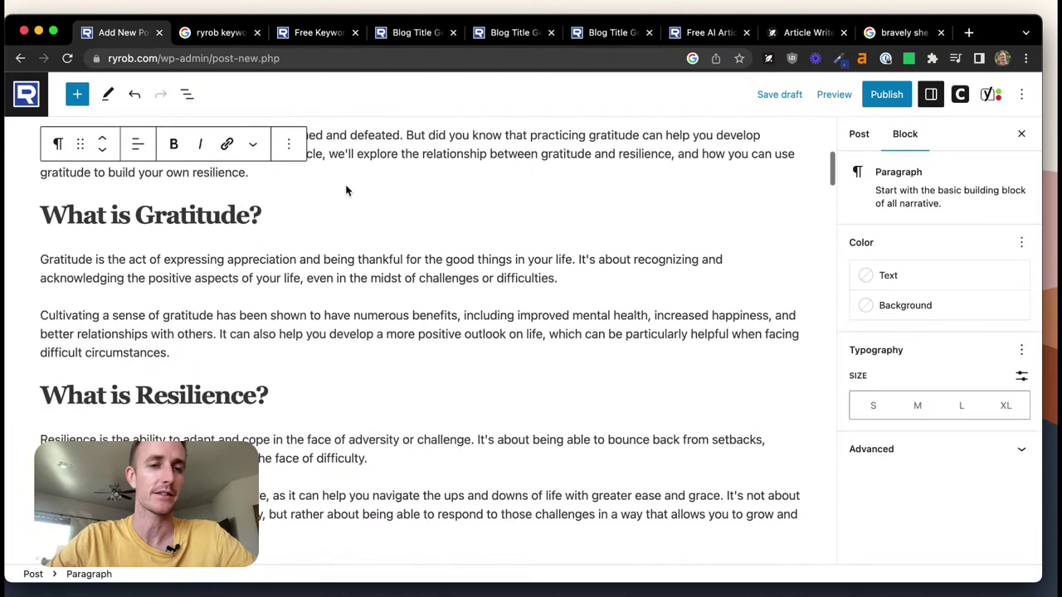
left_click(178, 211)
left_click(356, 269)
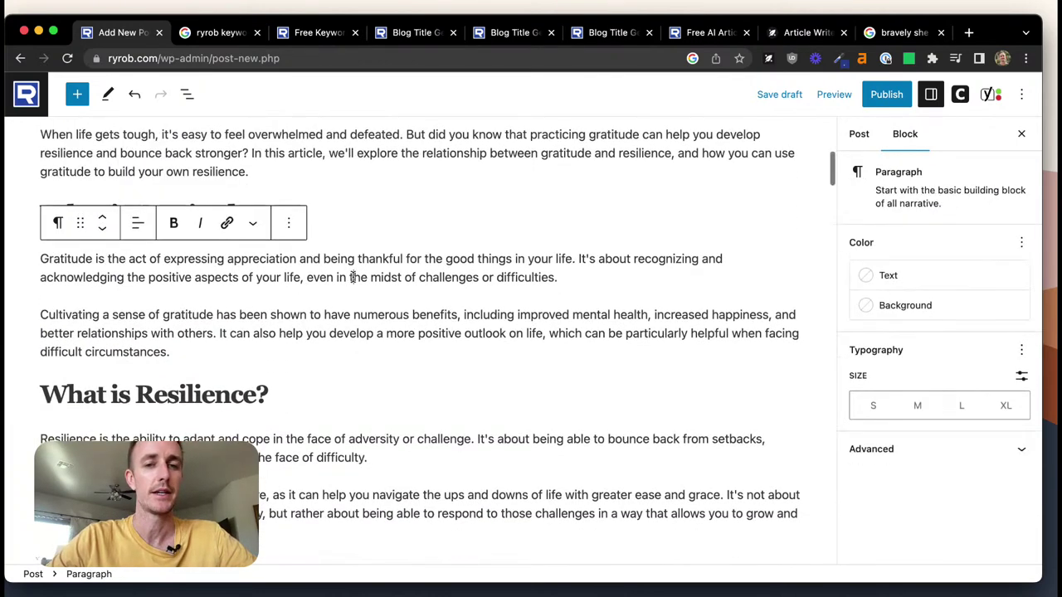
Scroll through the rest of the pasted article to review it
scroll(415, 174, "down", 3)
scroll(426, 172, "down", 3)
scroll(426, 171, "down", 2)
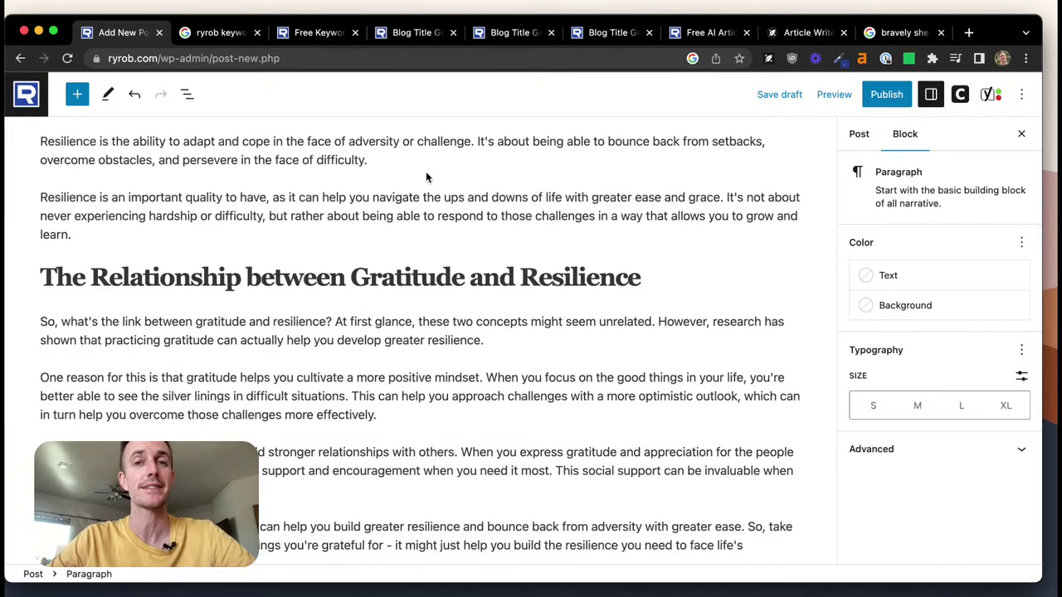
scroll(207, 189, "down", 1)
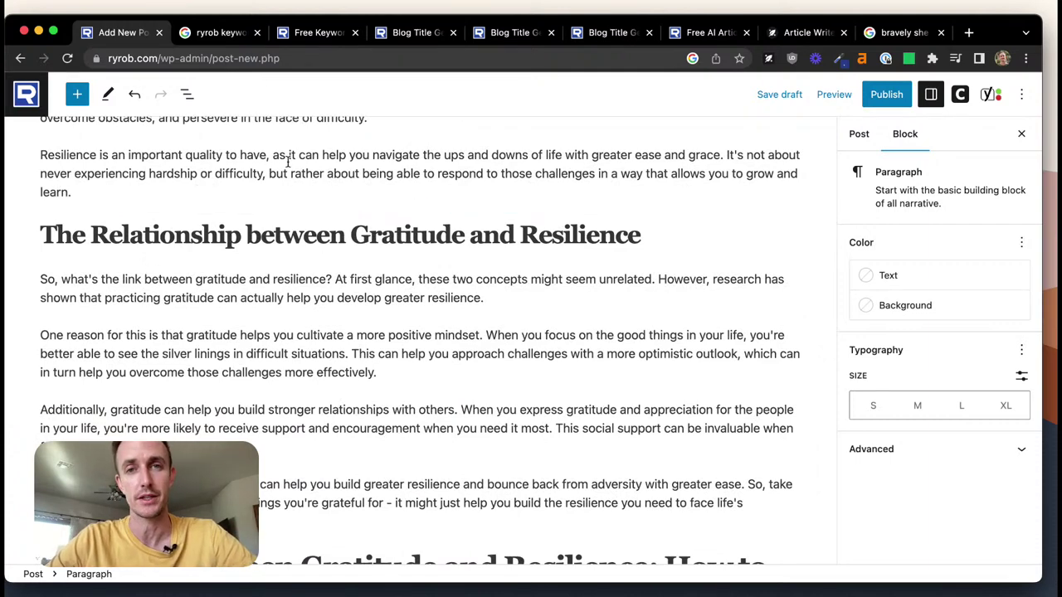
scroll(289, 162, "down", 2)
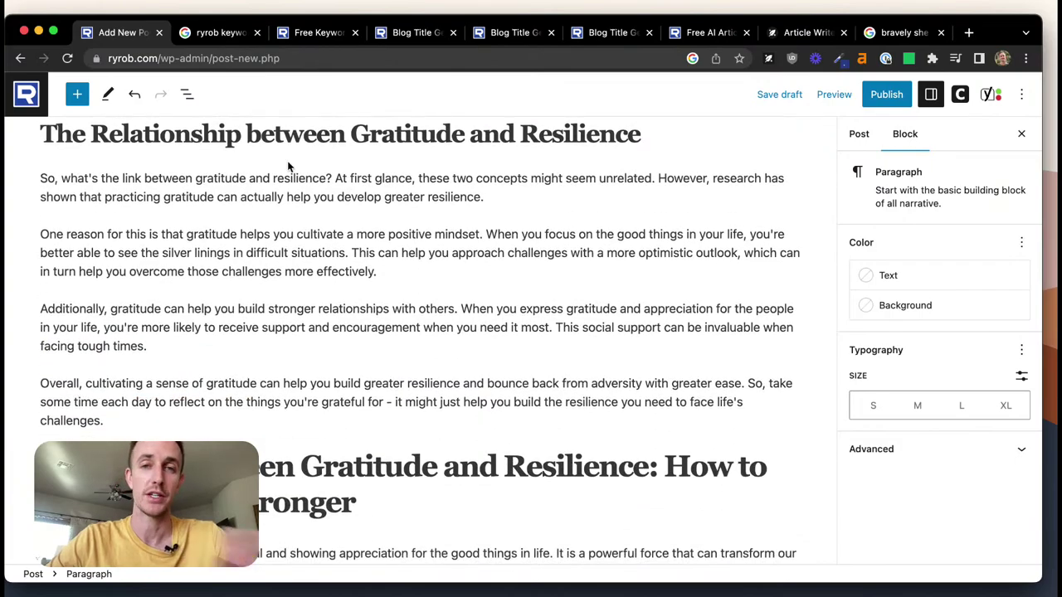
scroll(289, 163, "down", 20)
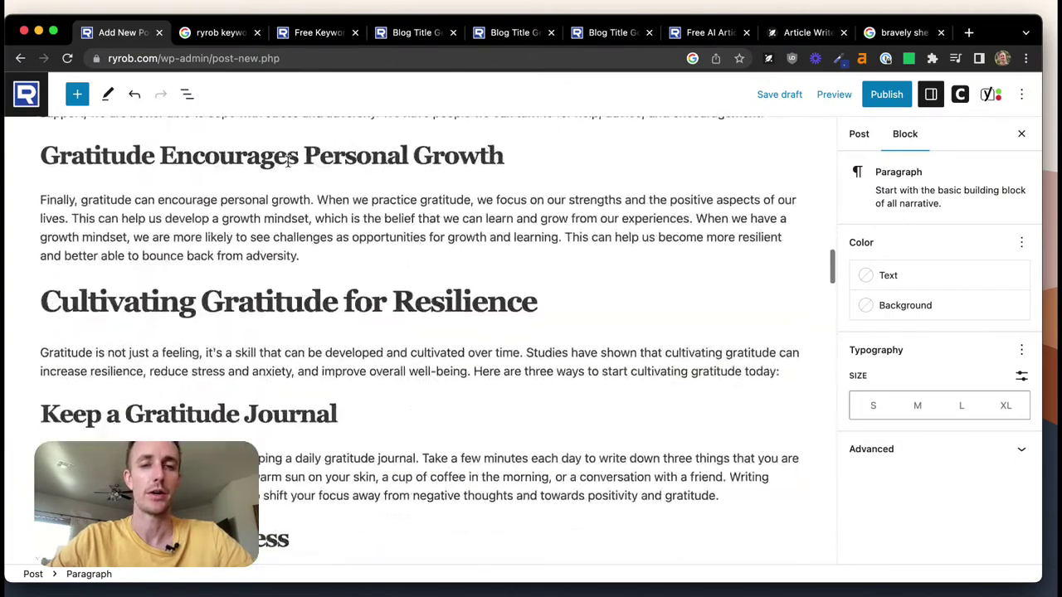
scroll(288, 162, "down", 20)
scroll(289, 166, "up", 3)
scroll(288, 166, "up", 7)
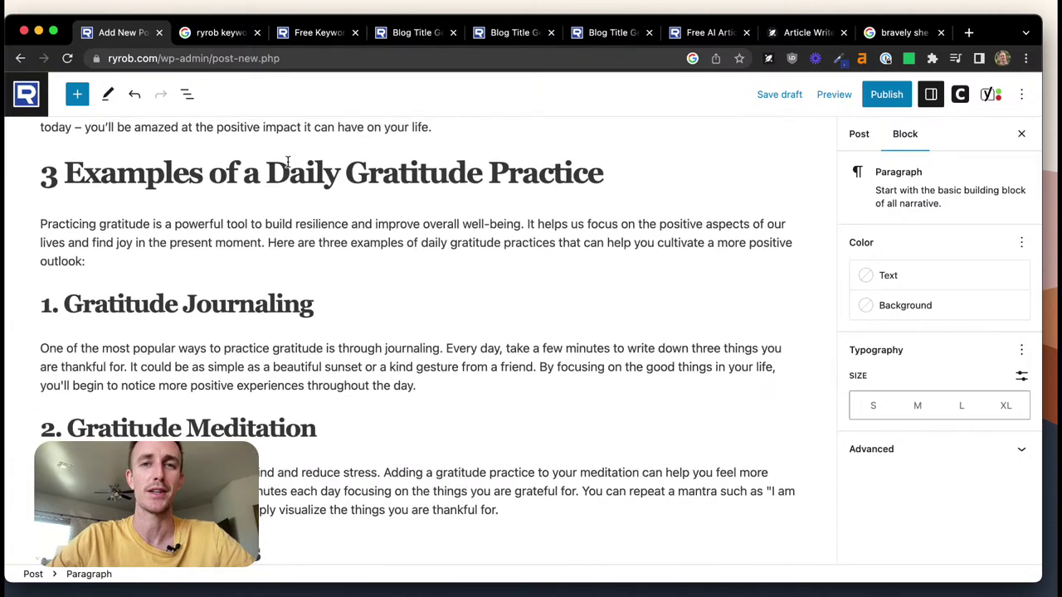
Save the post as a draft and view it in the Posts list
left_click(780, 96)
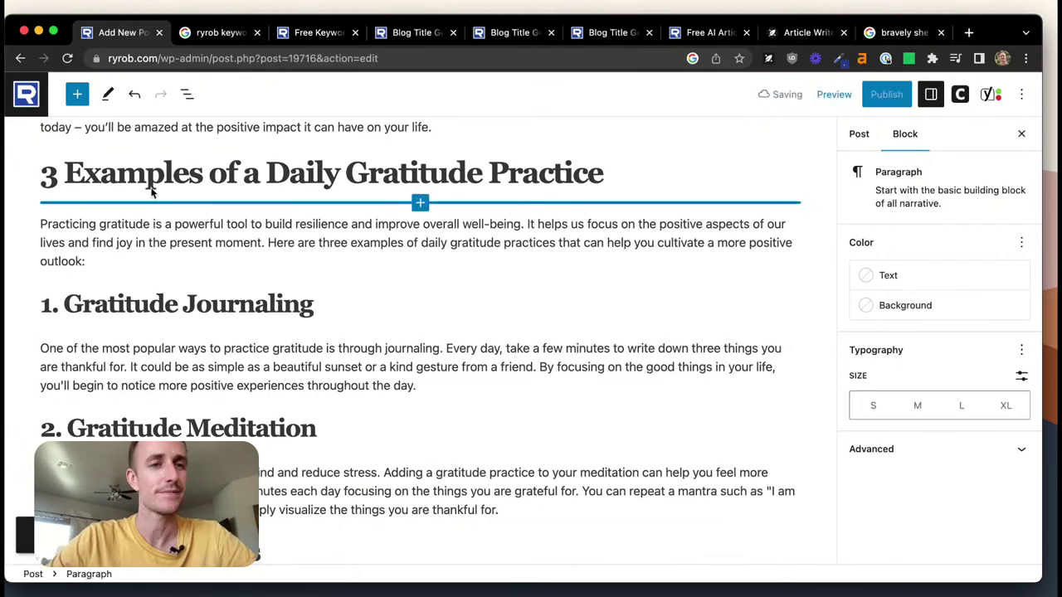
left_click(26, 94)
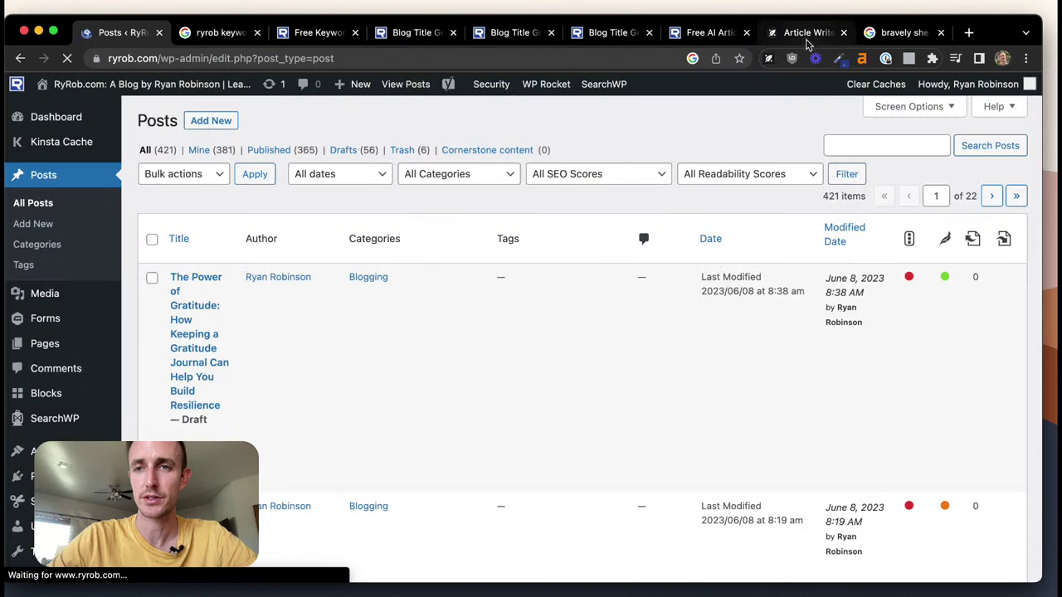
left_click(801, 32)
Review the generated 1872-word 'The Power of Gratitude' article in Article Writer, switching away and back
scroll(351, 301, "up", 5)
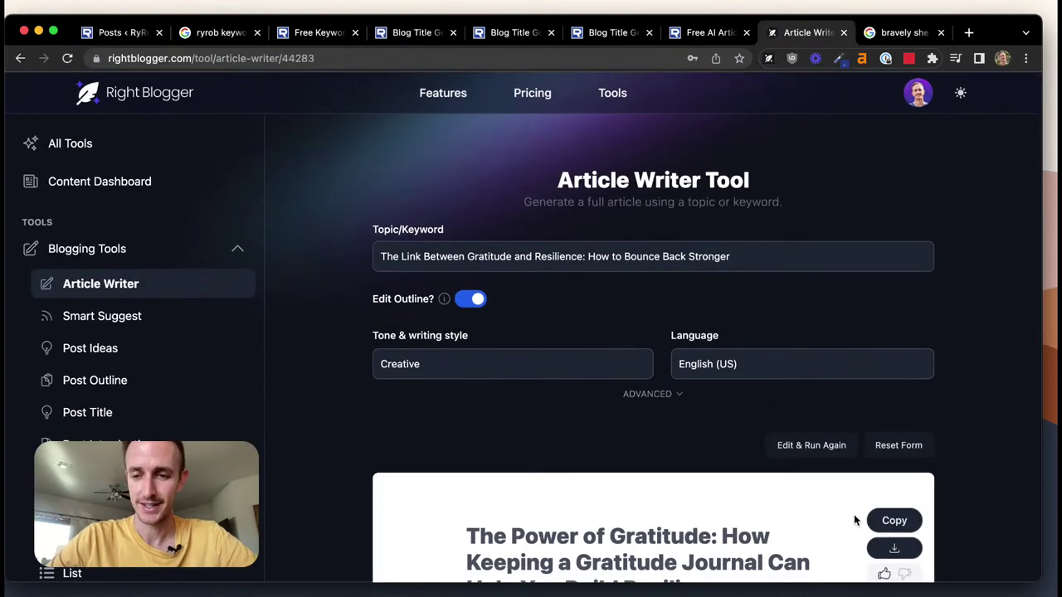
key("super+Tab")
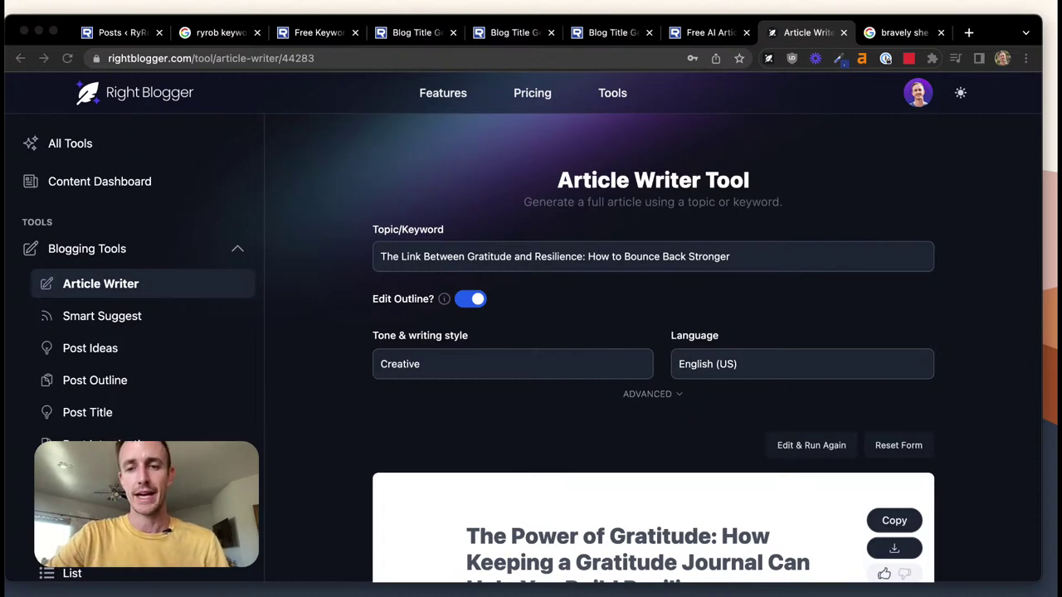
scroll(653, 332, "down", 2)
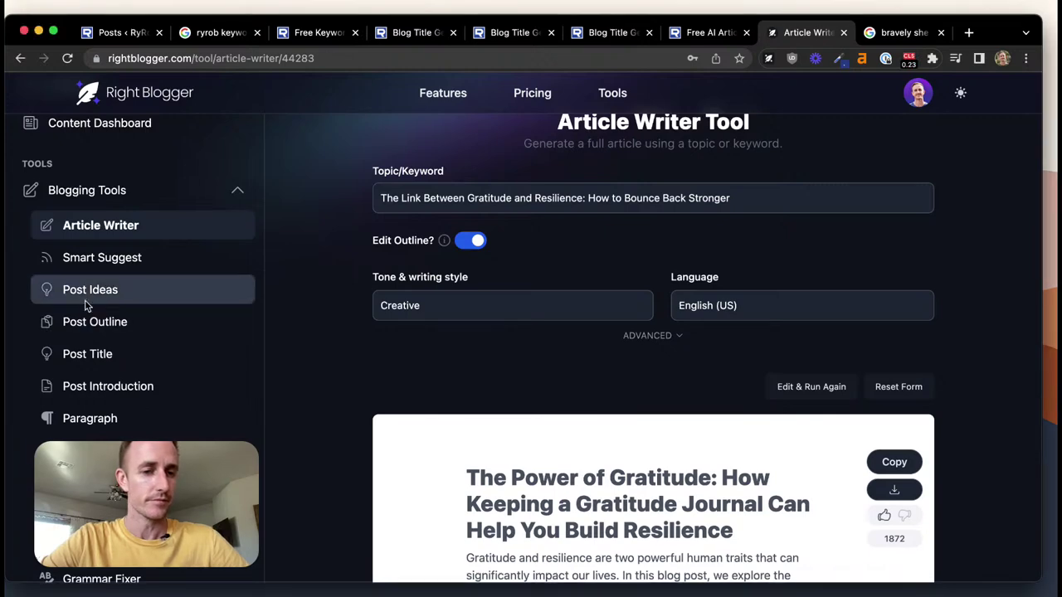
scroll(42, 286, "down", 2)
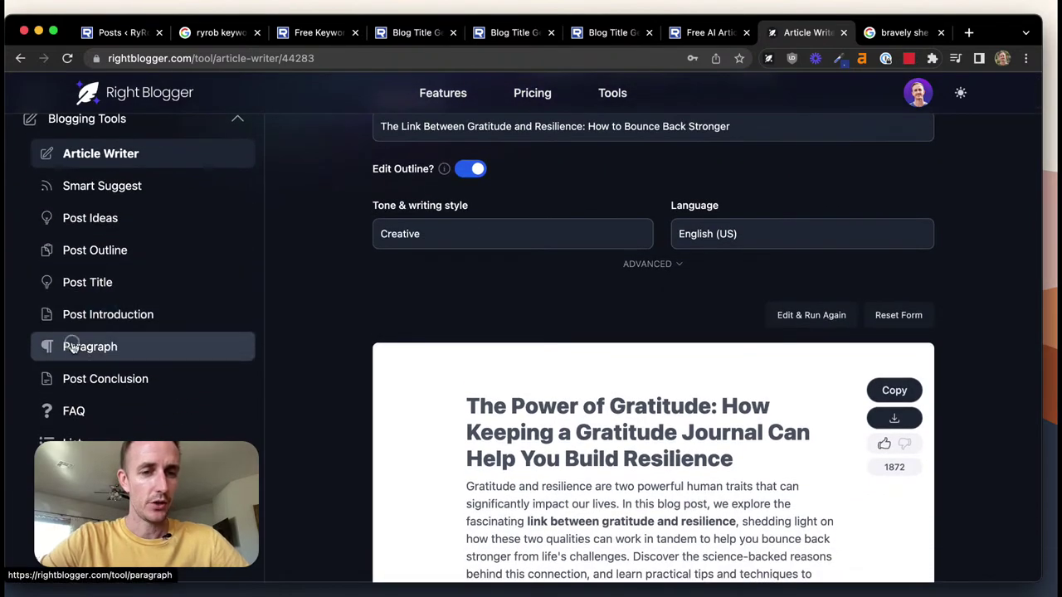
Check the Paragraph tool, then return to Article Writer and browse its past-article history
left_click(73, 348)
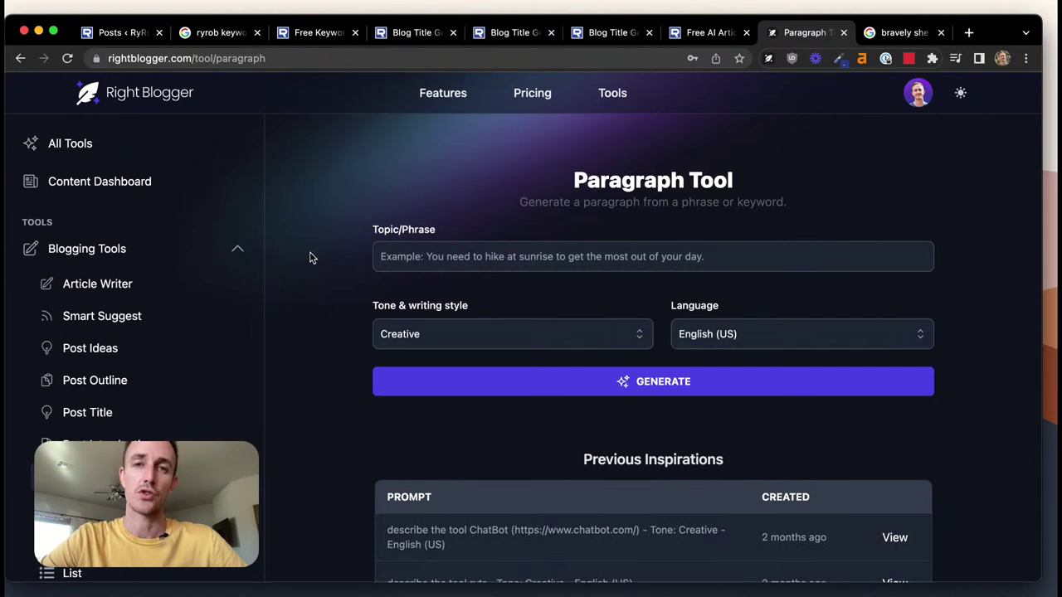
scroll(309, 258, "down", 1)
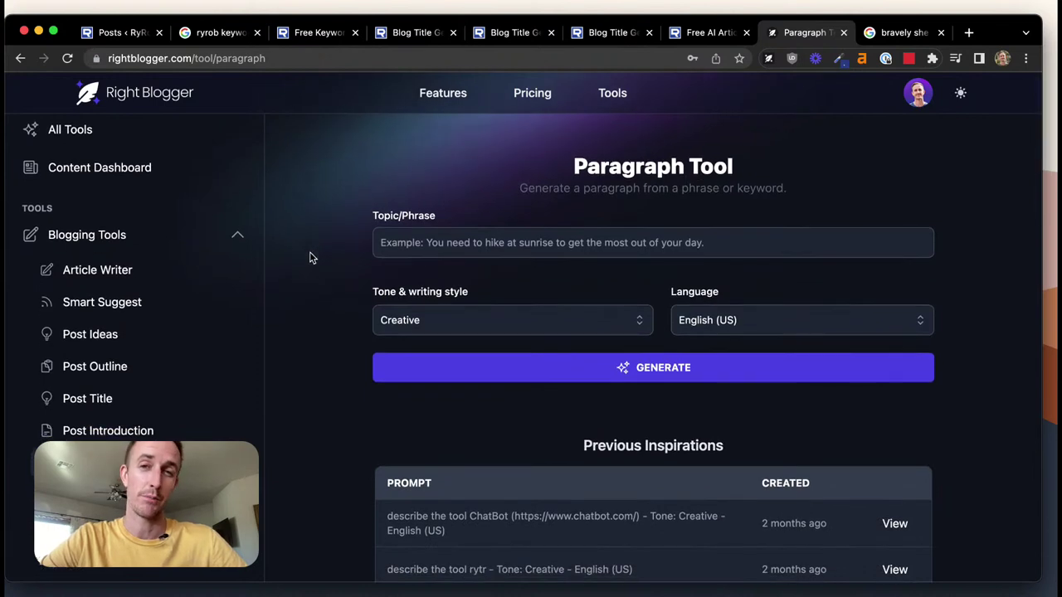
left_click(106, 271)
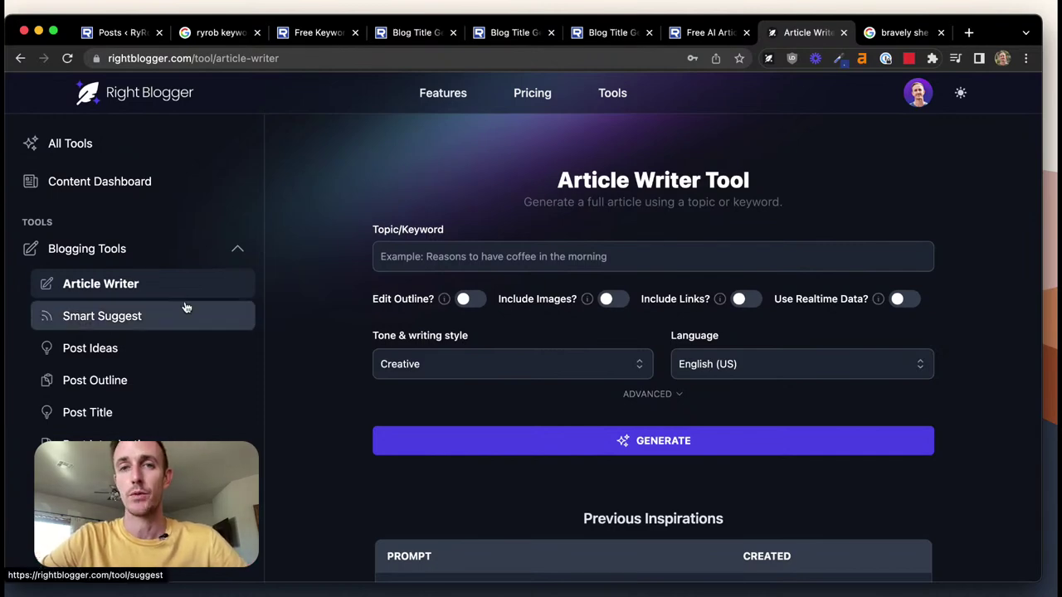
scroll(186, 307, "down", 8)
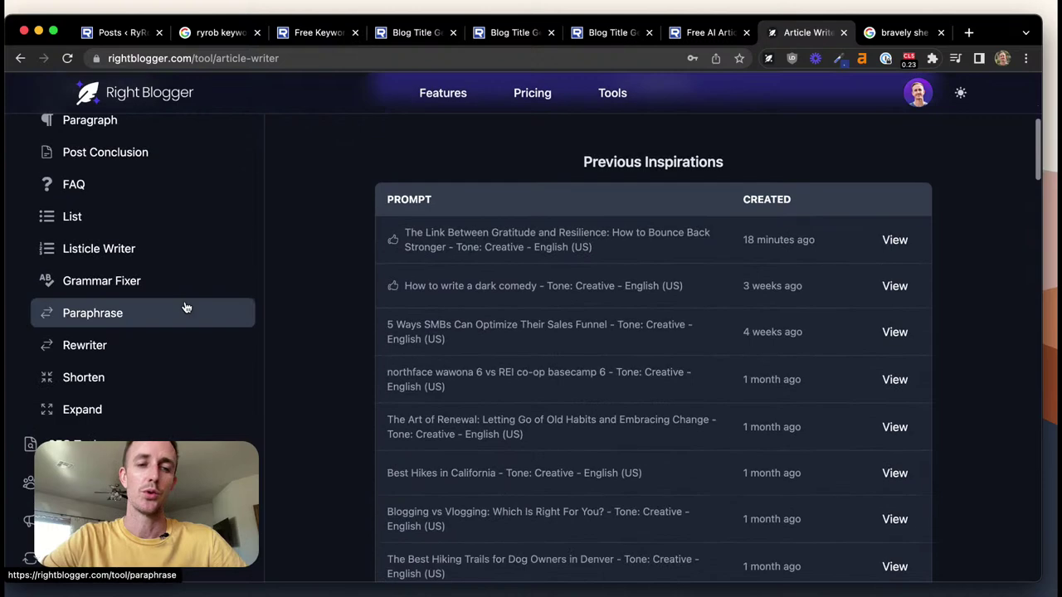
scroll(186, 308, "down", 5)
scroll(186, 308, "up", 15)
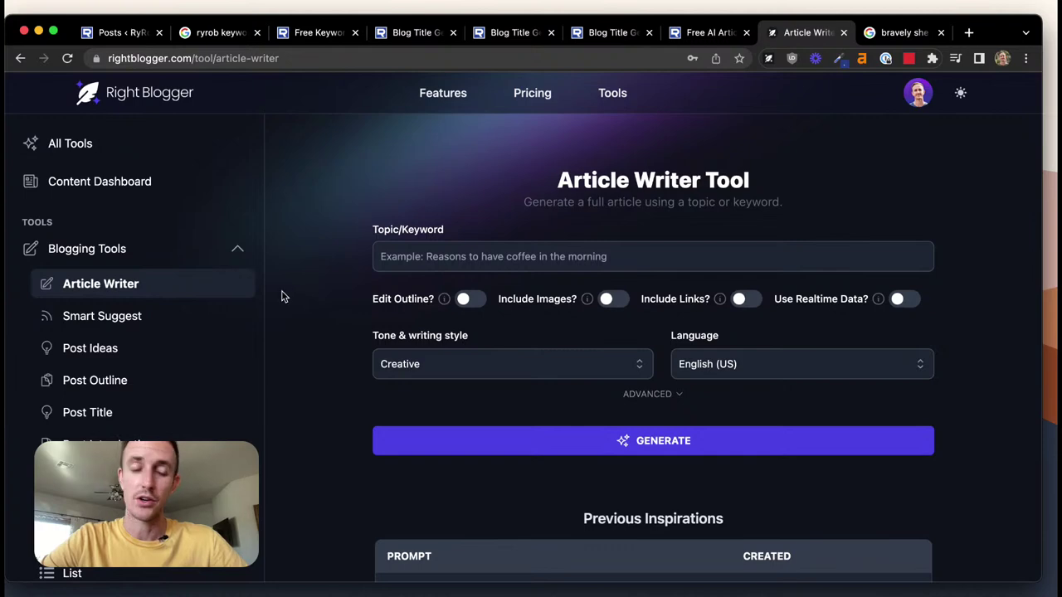
scroll(91, 375, "down", 5)
scroll(147, 292, "down", 5)
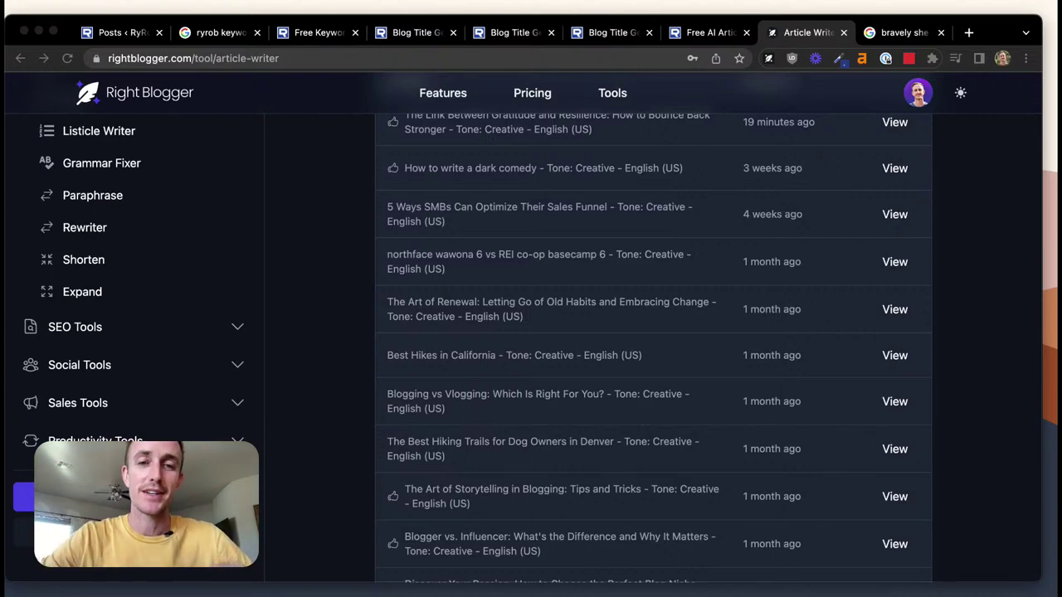
scroll(531, 332, "up", 15)
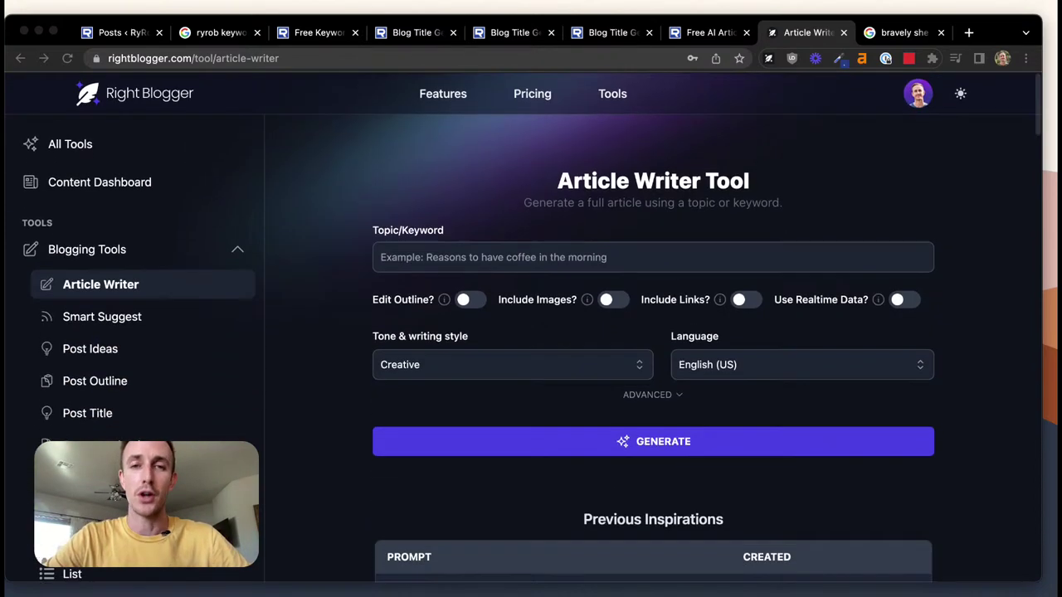